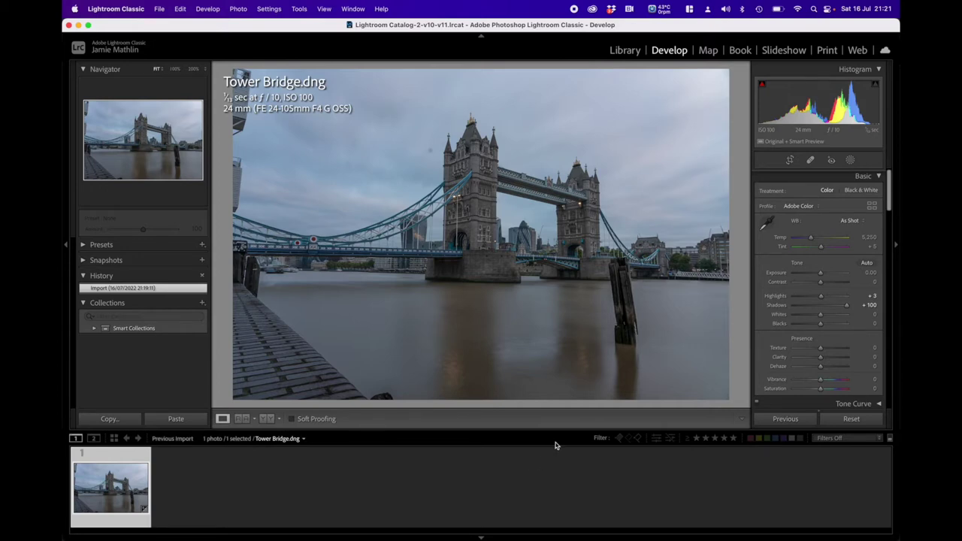
Reset the Tower Bridge photo's develop settings and apply the Auto Upright perspective correction
{"action": "left_click", "coordinate": [851, 419]}
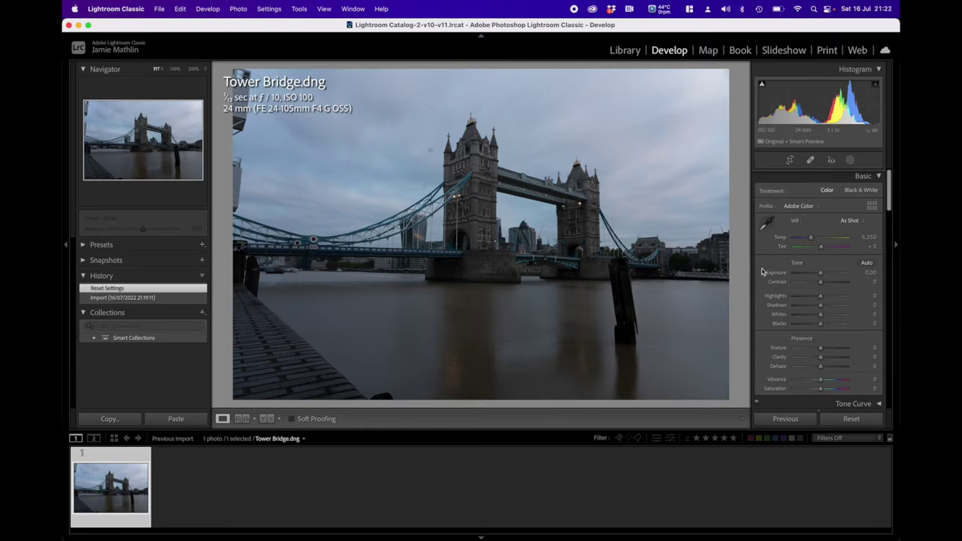
{"action": "scroll", "coordinate": [790, 253], "scroll_direction": "down", "scroll_amount": 5}
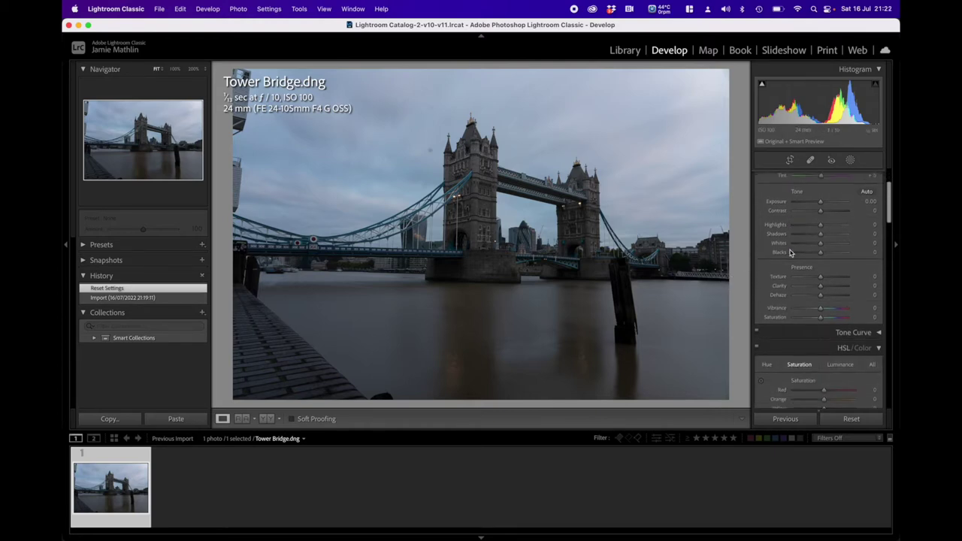
{"action": "scroll", "coordinate": [790, 253], "scroll_direction": "down", "scroll_amount": 15}
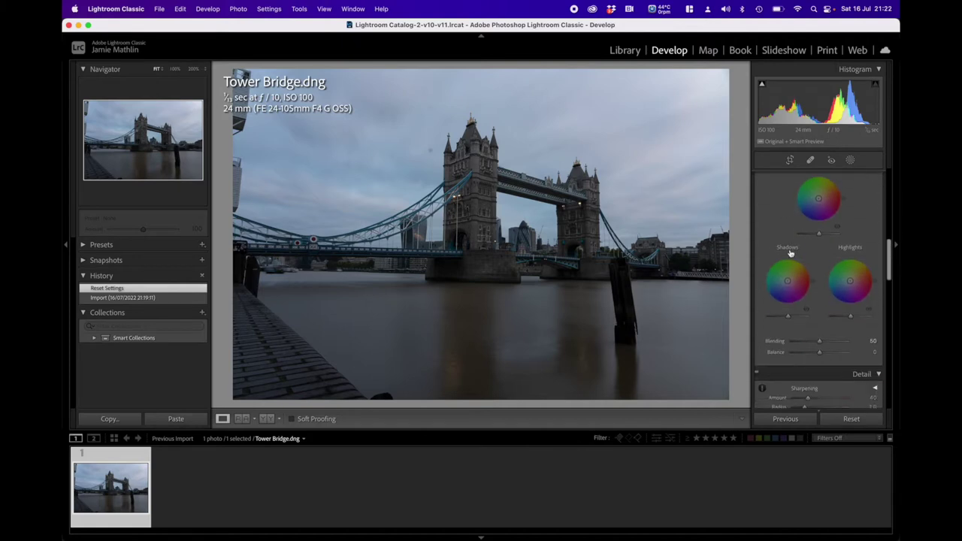
{"action": "scroll", "coordinate": [790, 253], "scroll_direction": "down", "scroll_amount": 10}
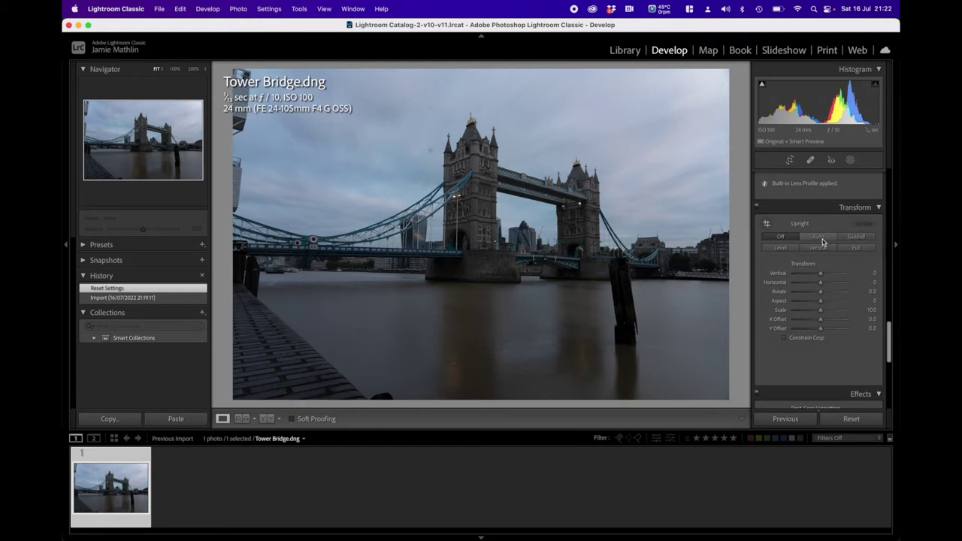
{"action": "left_click", "coordinate": [822, 240]}
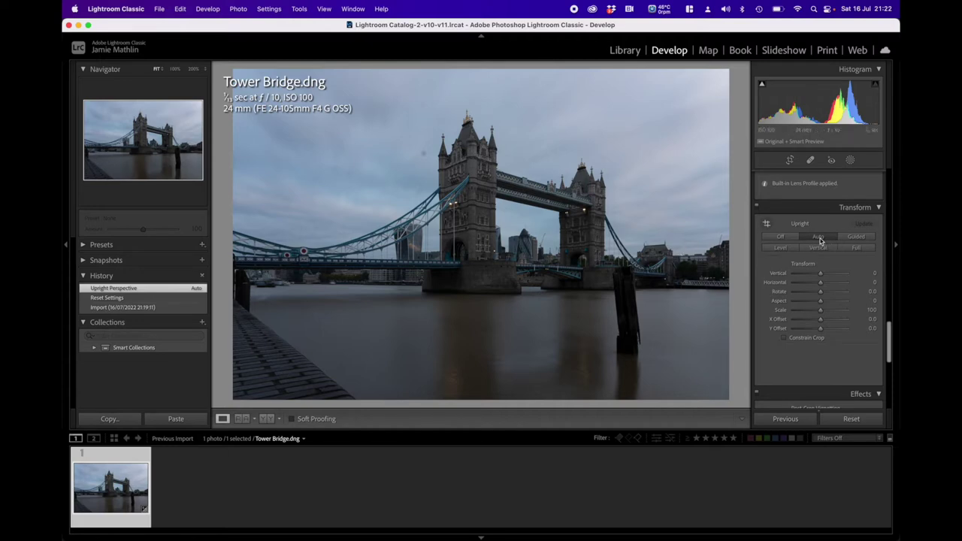
Switch Upright to Guided and draw a vertical guide down each bridge tower, fine-tuning the guide on the far tower
{"action": "left_click", "coordinate": [856, 237]}
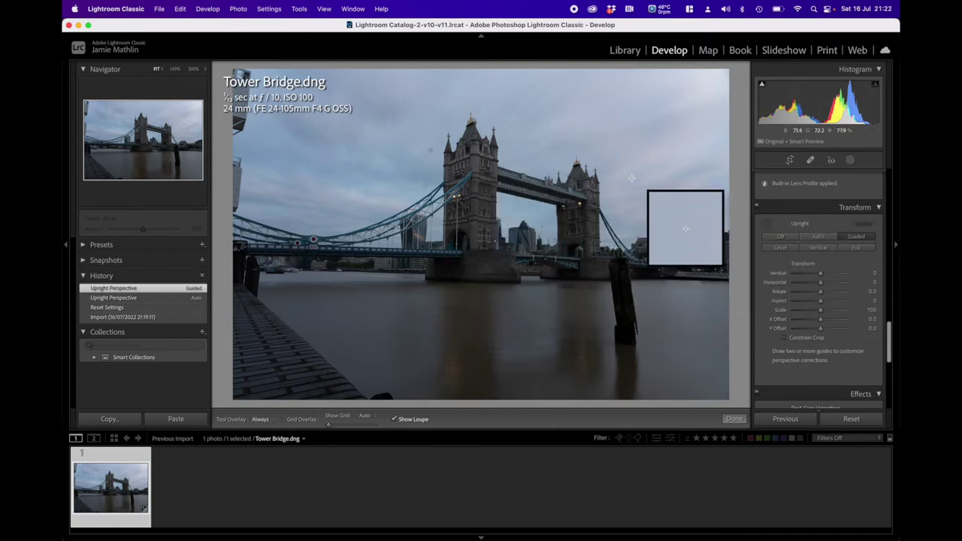
{"action": "left_click", "coordinate": [767, 225]}
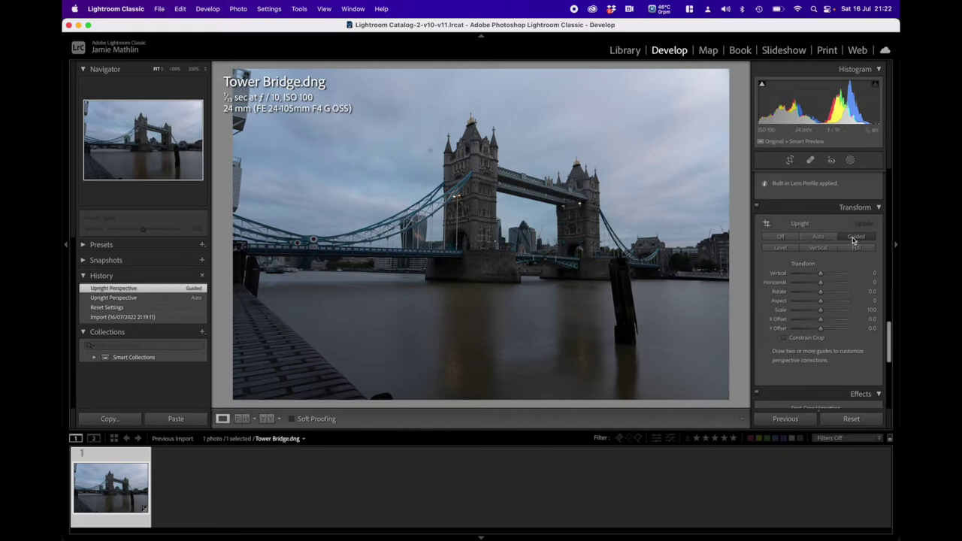
{"action": "left_click", "coordinate": [767, 223]}
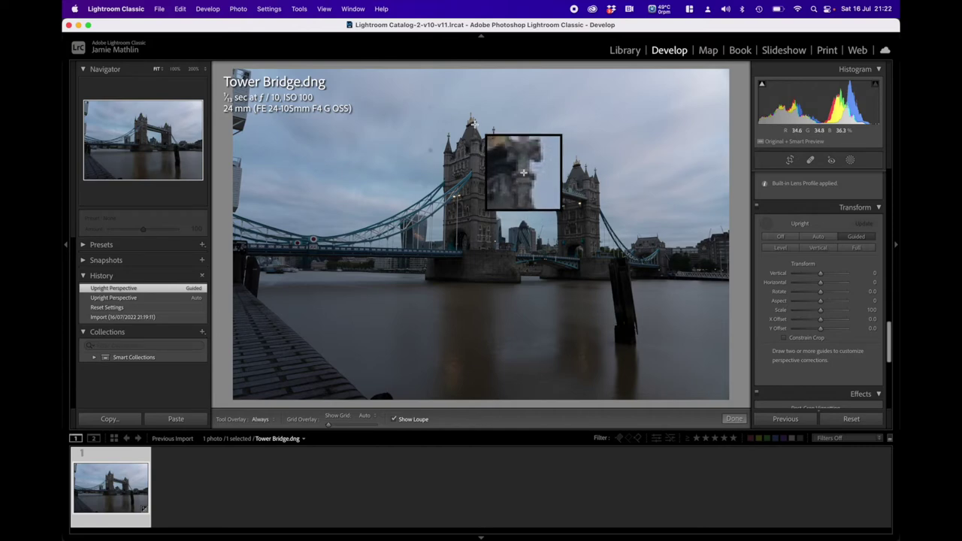
{"action": "left_click_drag", "start_coordinate": [474, 122], "coordinate": [474, 253]}
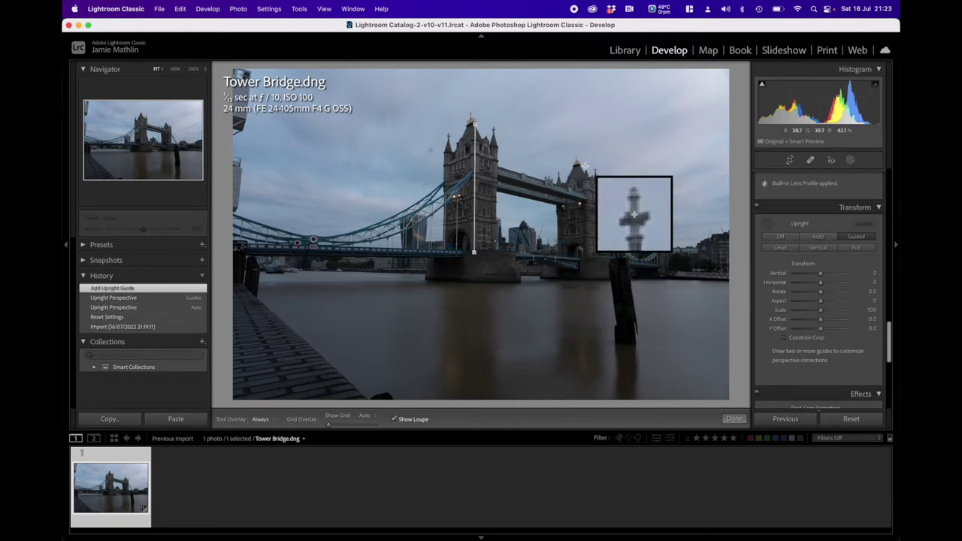
{"action": "mouse_move", "coordinate": [585, 165]}
{"action": "left_mouse_down"}
{"action": "mouse_move", "coordinate": [588, 258]}
{"action": "mouse_move", "coordinate": [576, 256]}
{"action": "mouse_move", "coordinate": [588, 257]}
{"action": "left_mouse_up"}
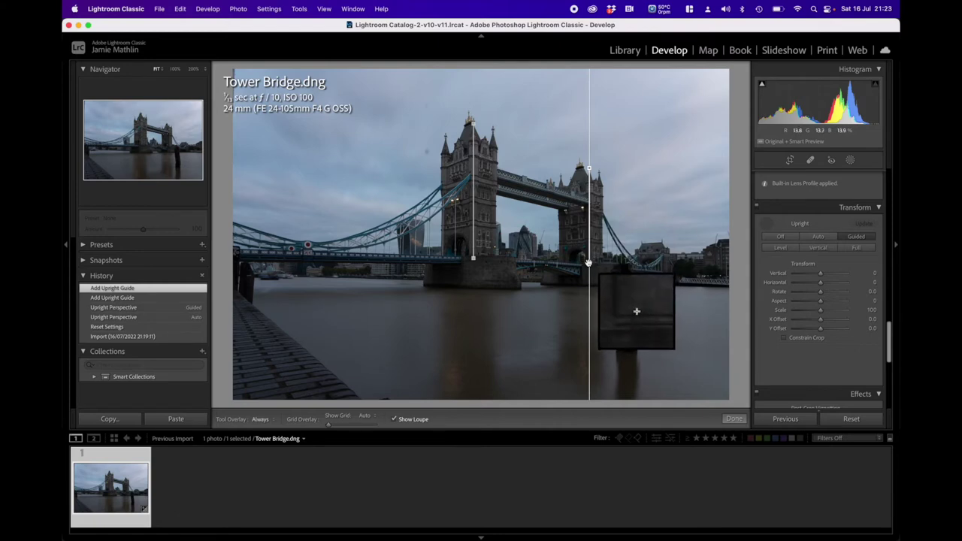
{"action": "left_click_drag", "start_coordinate": [589, 263], "coordinate": [585, 259]}
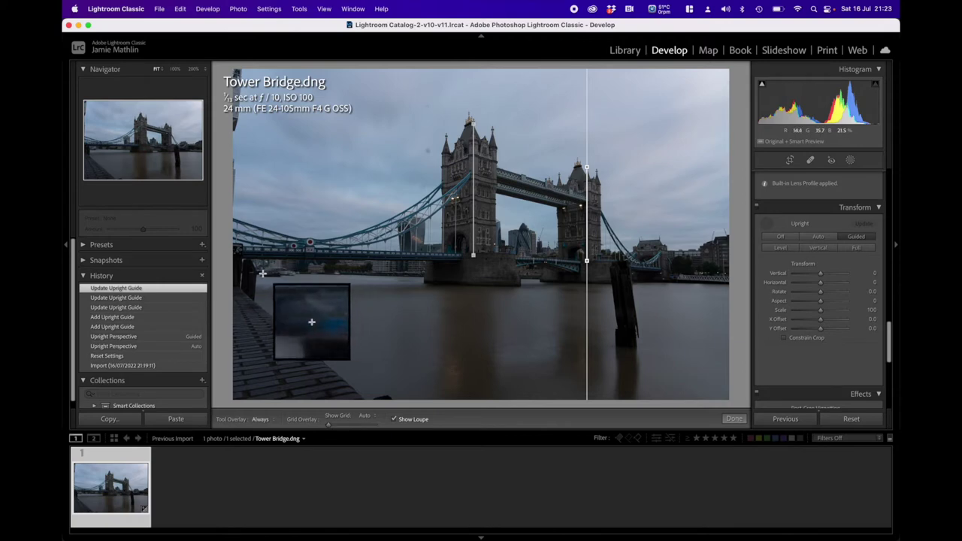
Try a horizontal guide along the far riverbank's waterline, delete it and leave guided correction
{"action": "left_click_drag", "start_coordinate": [262, 275], "coordinate": [699, 283]}
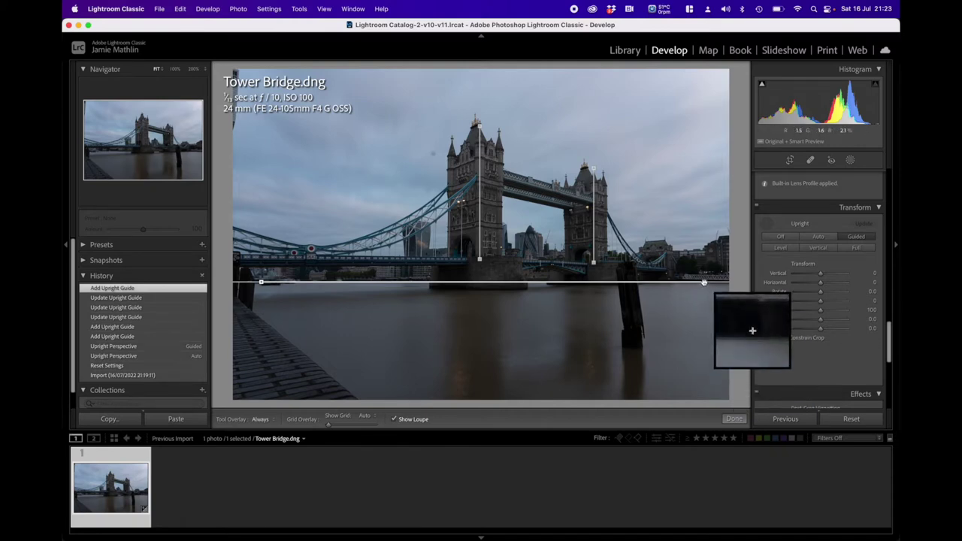
{"action": "key", "text": "BackSpace"}
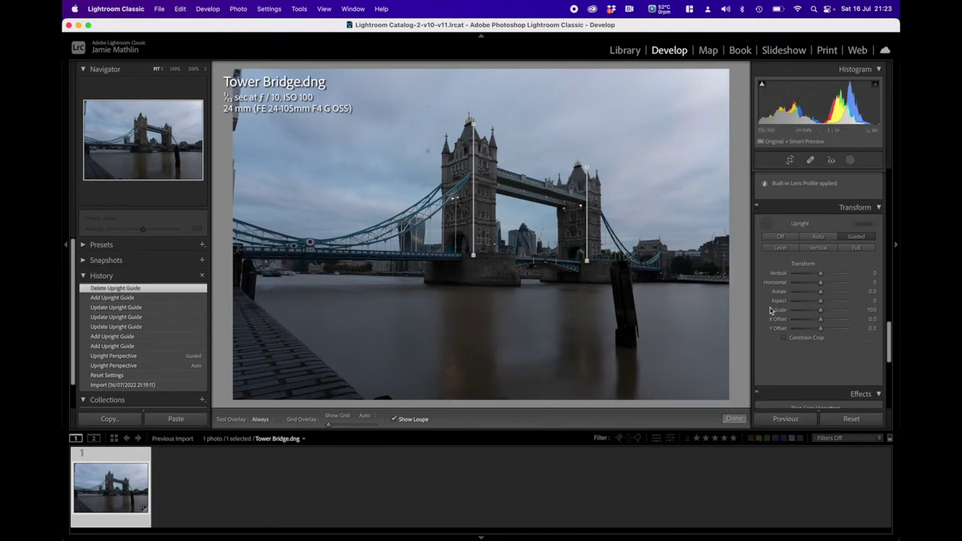
{"action": "left_click", "coordinate": [734, 418]}
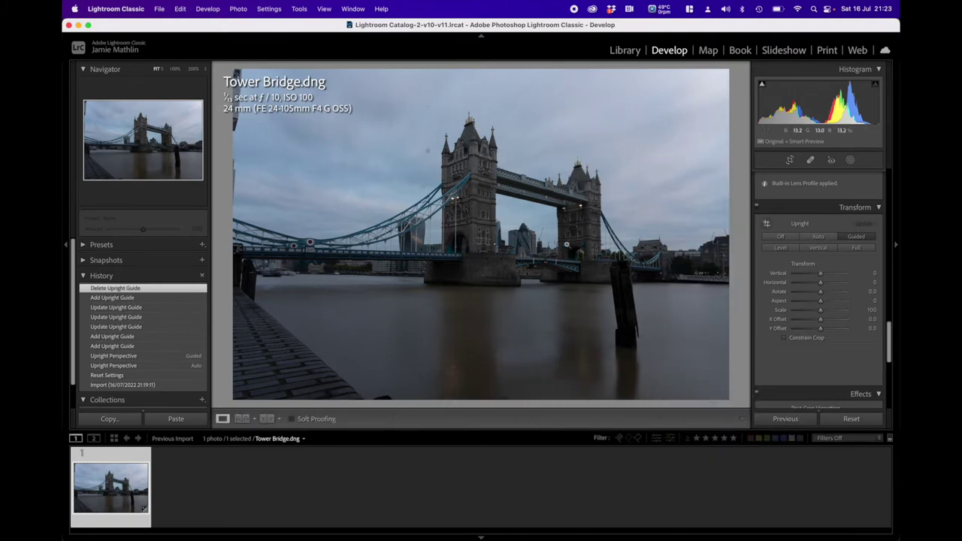
Crop the photo inward from its bottom, left and top edges to cut out the brick quayside
{"action": "left_click", "coordinate": [789, 160]}
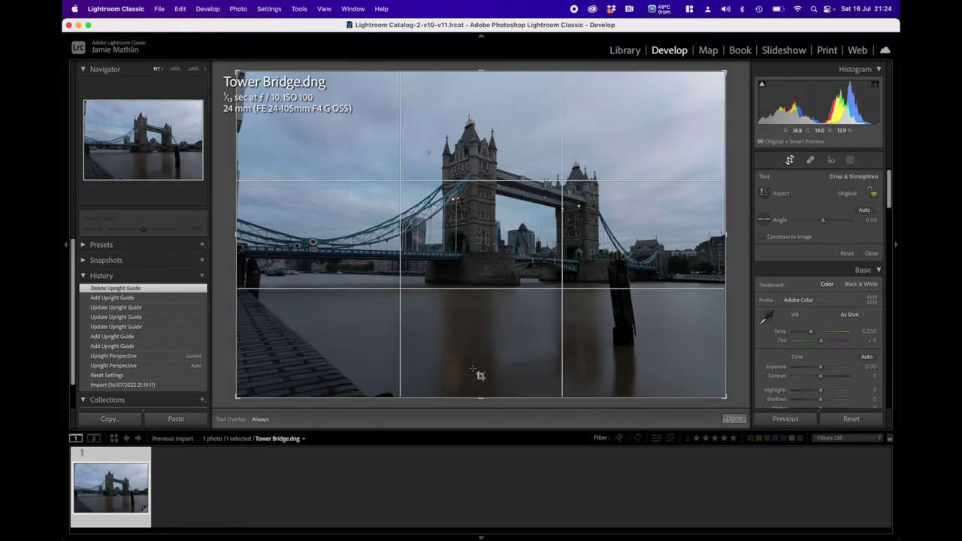
{"action": "left_click_drag", "start_coordinate": [482, 399], "coordinate": [483, 388]}
{"action": "left_click_drag", "start_coordinate": [237, 235], "coordinate": [283, 237]}
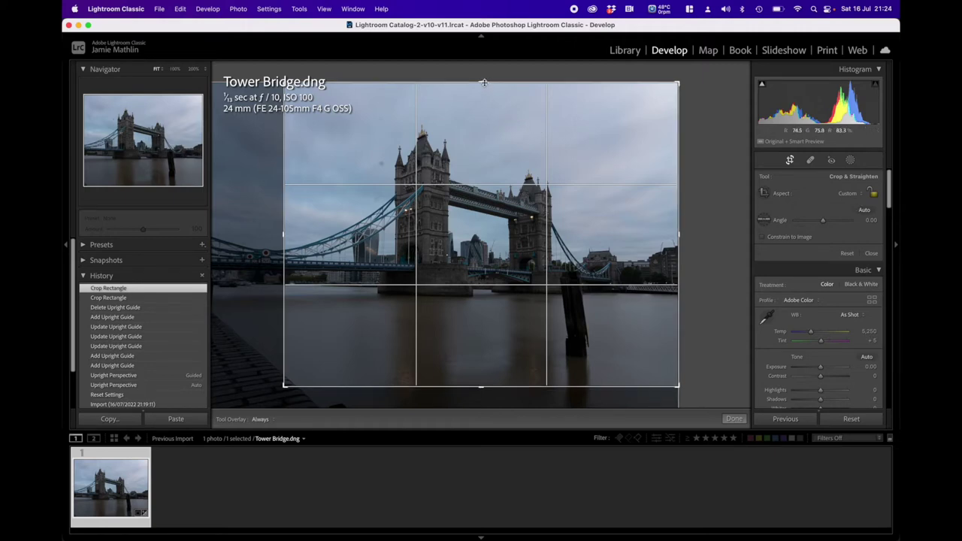
{"action": "left_click_drag", "start_coordinate": [484, 83], "coordinate": [484, 91]}
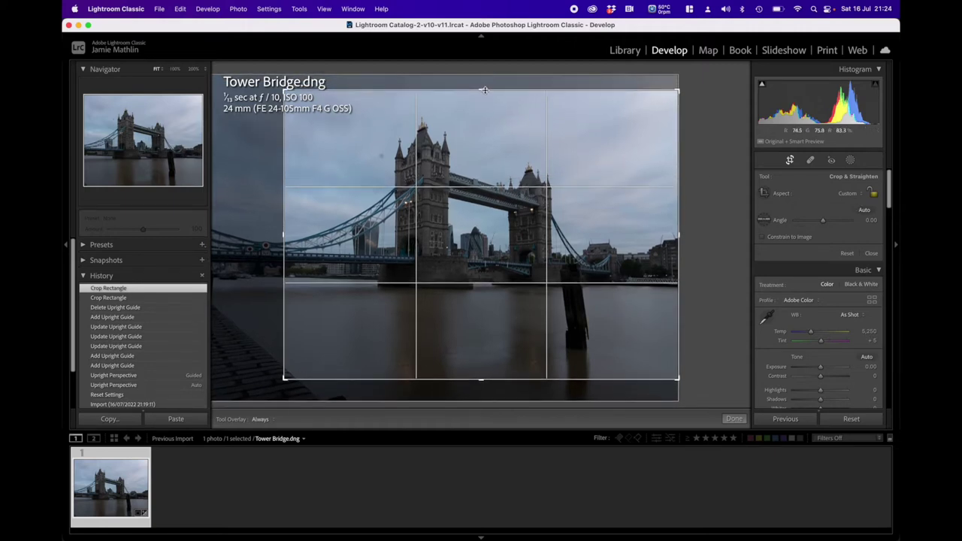
{"action": "left_click", "coordinate": [735, 418]}
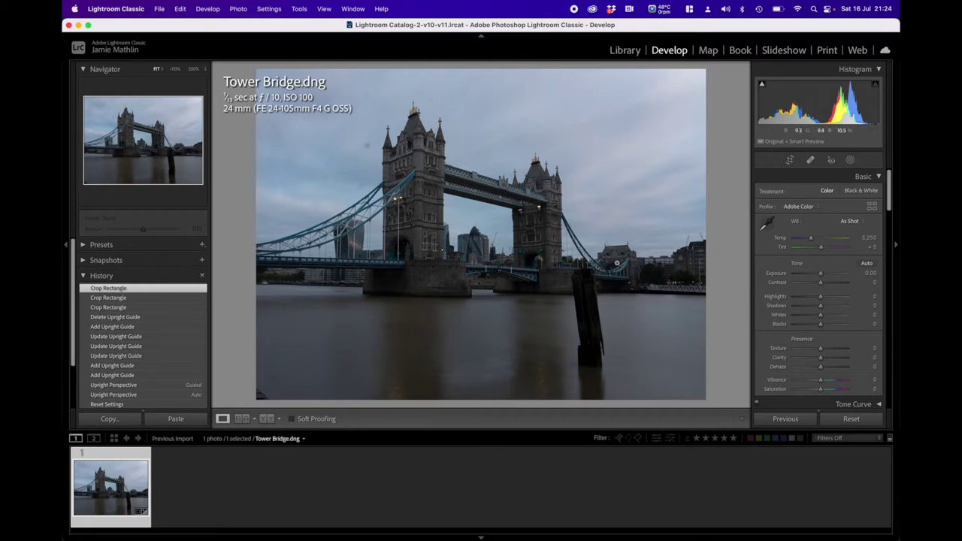
Enlarge the photo view by hiding the filmstrip and the history side, and turn off the photo info overlay
{"action": "left_click", "coordinate": [481, 537]}
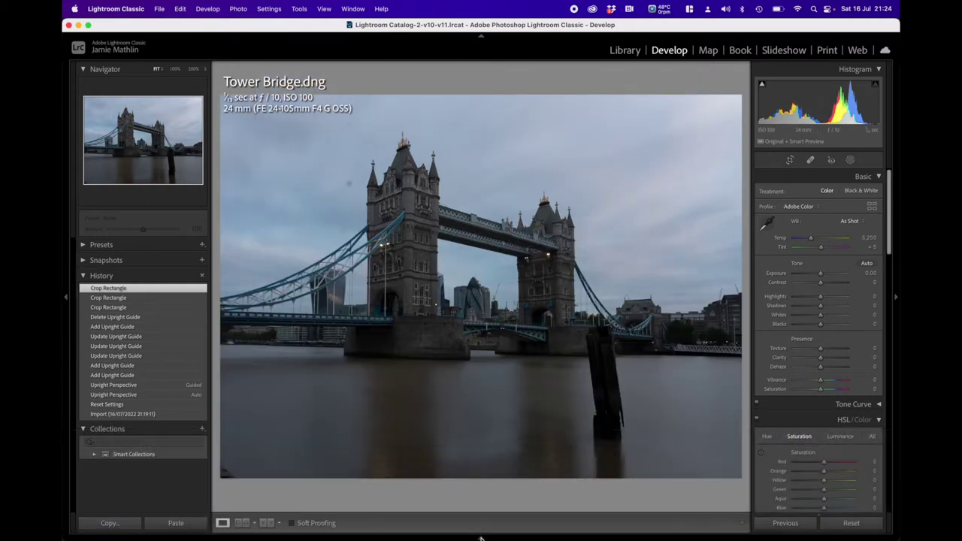
{"action": "left_click", "coordinate": [66, 301]}
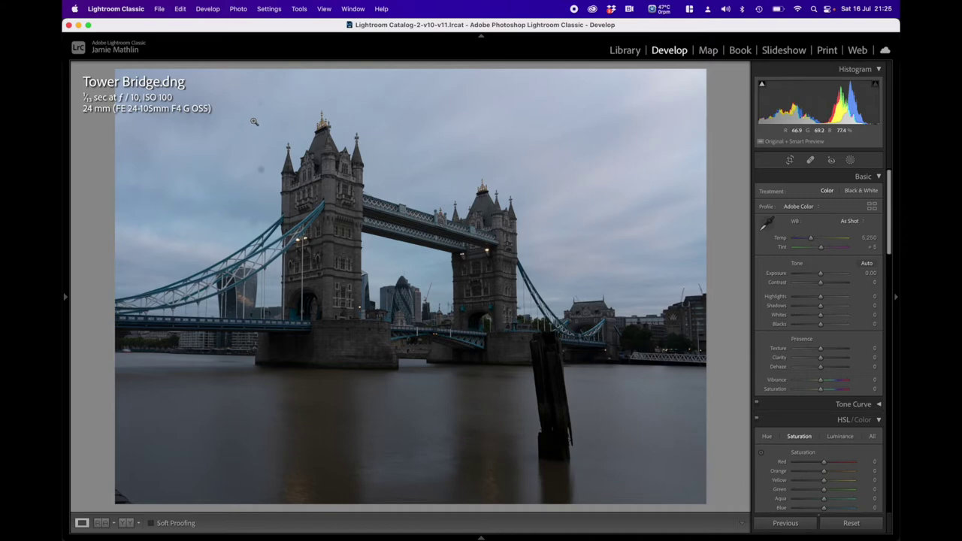
{"action": "key", "text": "i"}
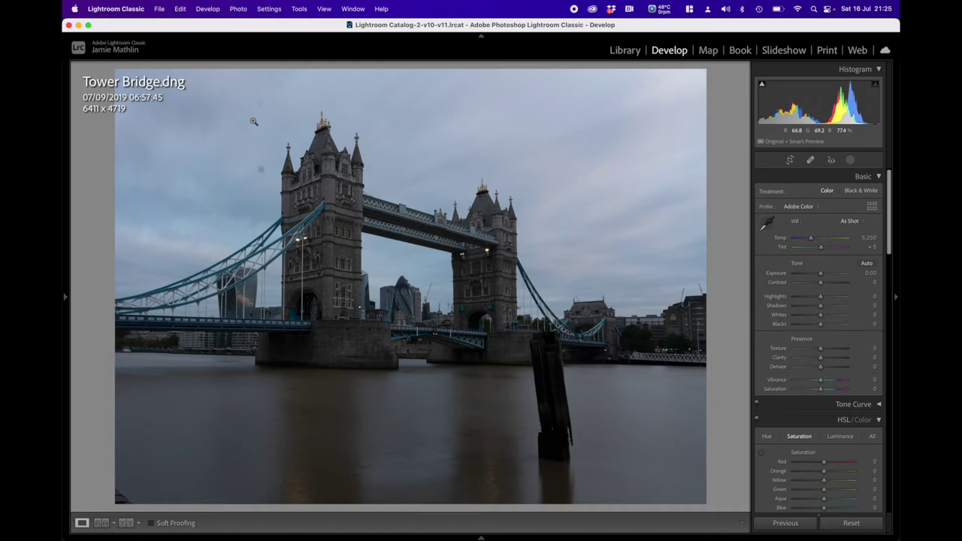
{"action": "key", "text": "i"}
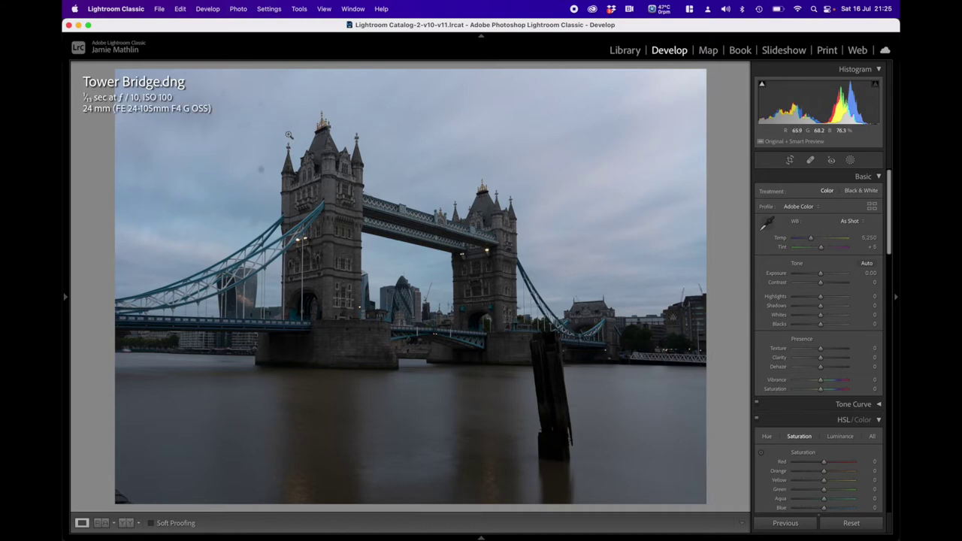
{"action": "key", "text": "i"}
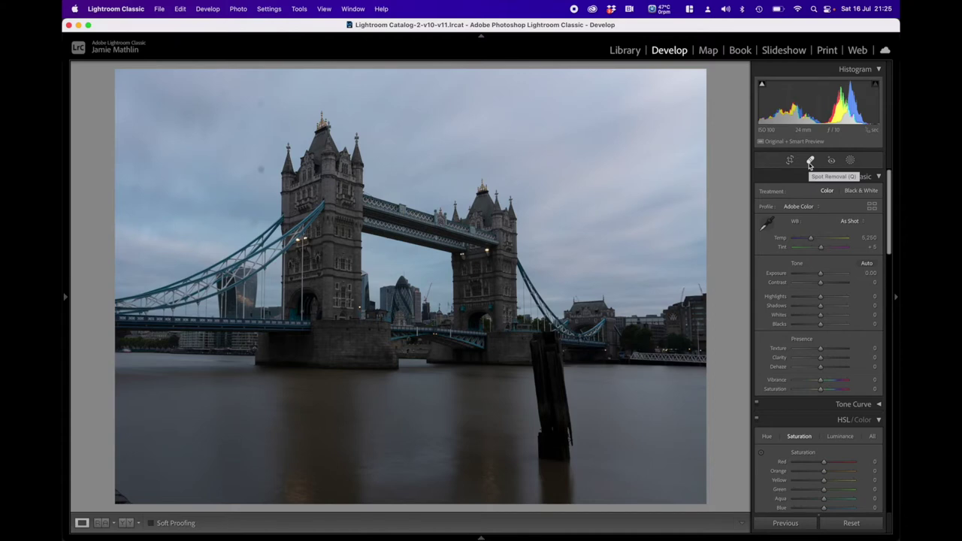
Start Spot Removal in Heal mode with brush size 77 and turn on Visualize Spots
{"action": "left_click", "coordinate": [811, 161]}
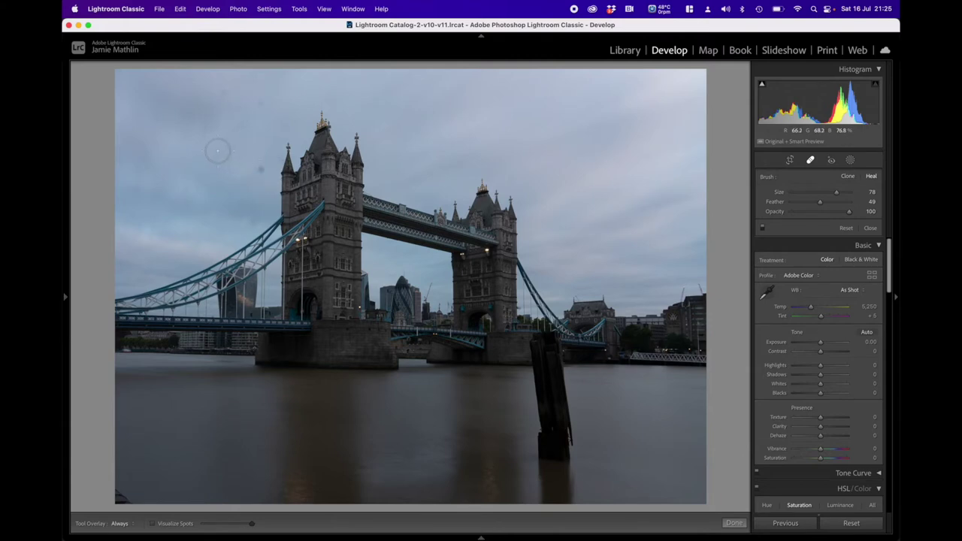
{"action": "scroll", "coordinate": [259, 170], "scroll_direction": "down", "scroll_amount": 1}
{"action": "left_click", "coordinate": [153, 524]}
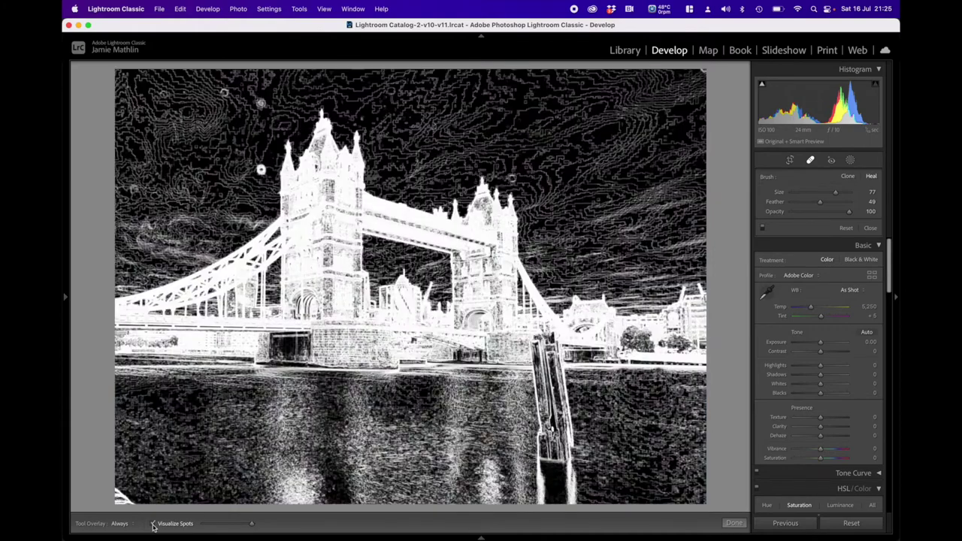
{"action": "mouse_move", "coordinate": [253, 526]}
{"action": "left_mouse_down"}
{"action": "mouse_move", "coordinate": [228, 526]}
{"action": "mouse_move", "coordinate": [254, 526]}
{"action": "left_mouse_up"}
Heal the six dust spots in the sky around the two bridge towers
{"action": "left_click", "coordinate": [261, 169]}
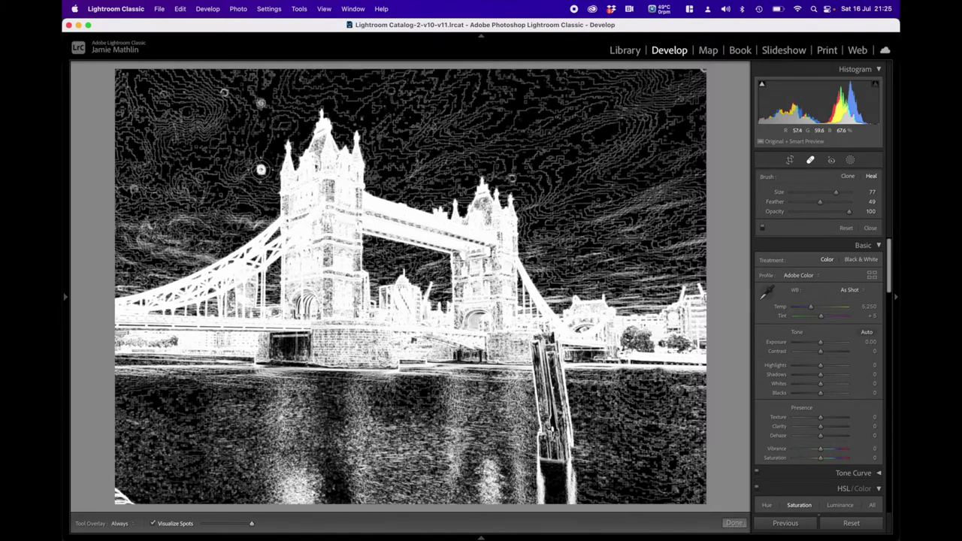
{"action": "left_click", "coordinate": [261, 169]}
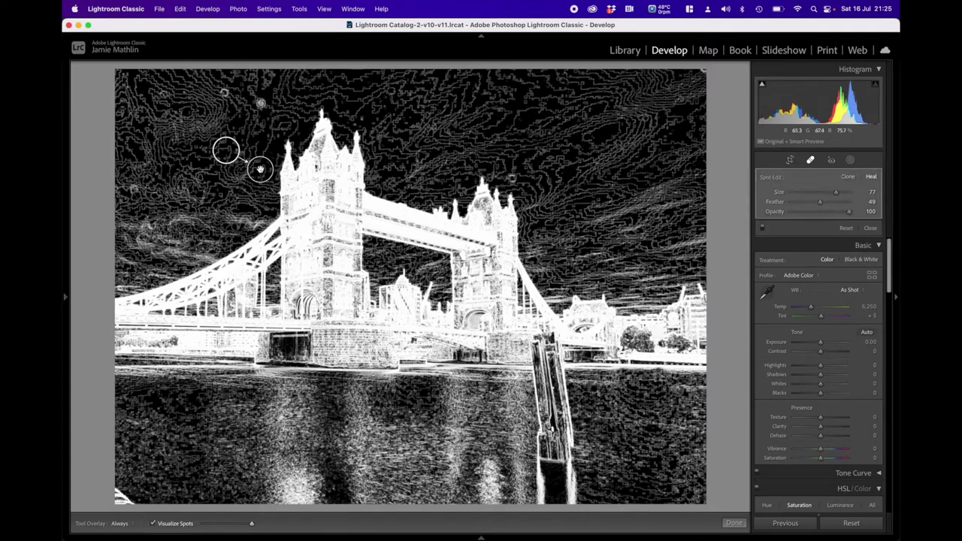
{"action": "left_click", "coordinate": [260, 103]}
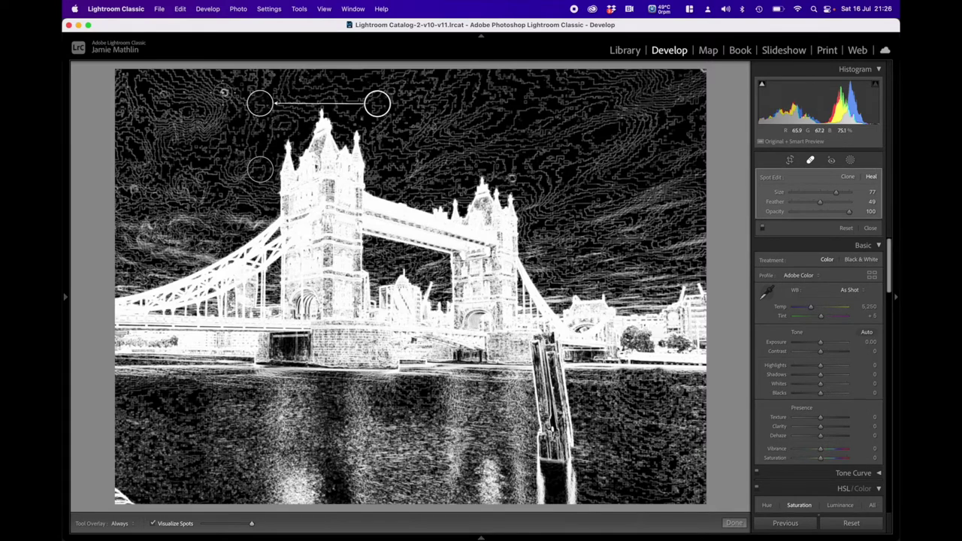
{"action": "left_click", "coordinate": [178, 91]}
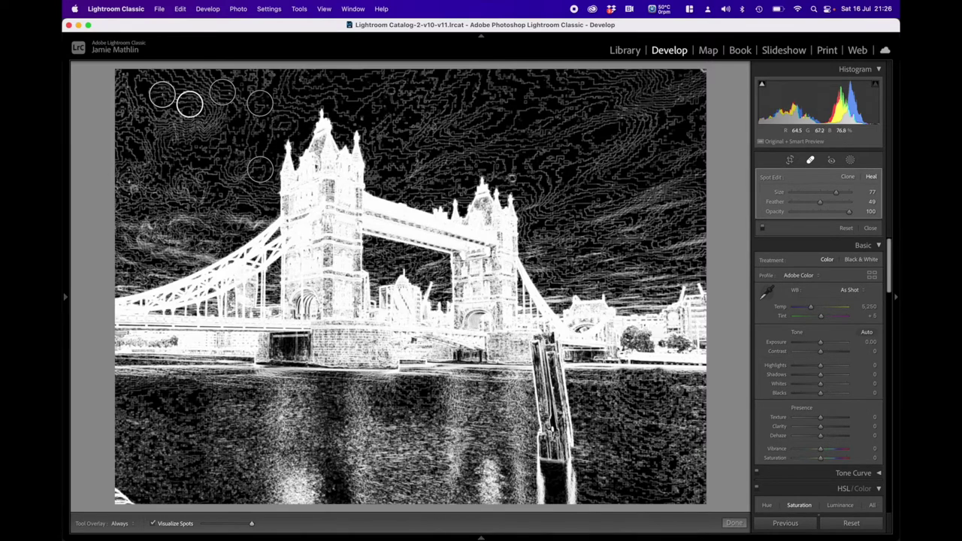
{"action": "left_click", "coordinate": [132, 190]}
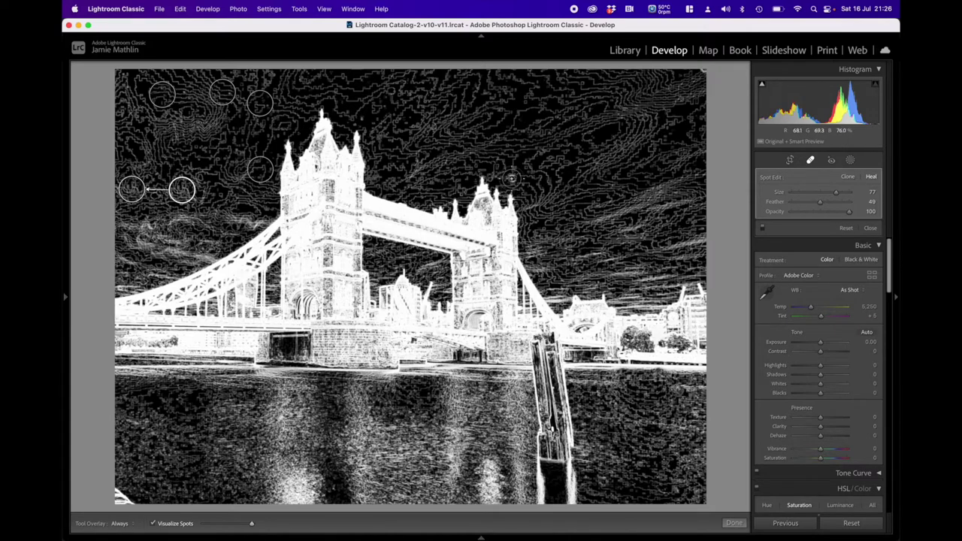
{"action": "left_click", "coordinate": [511, 178]}
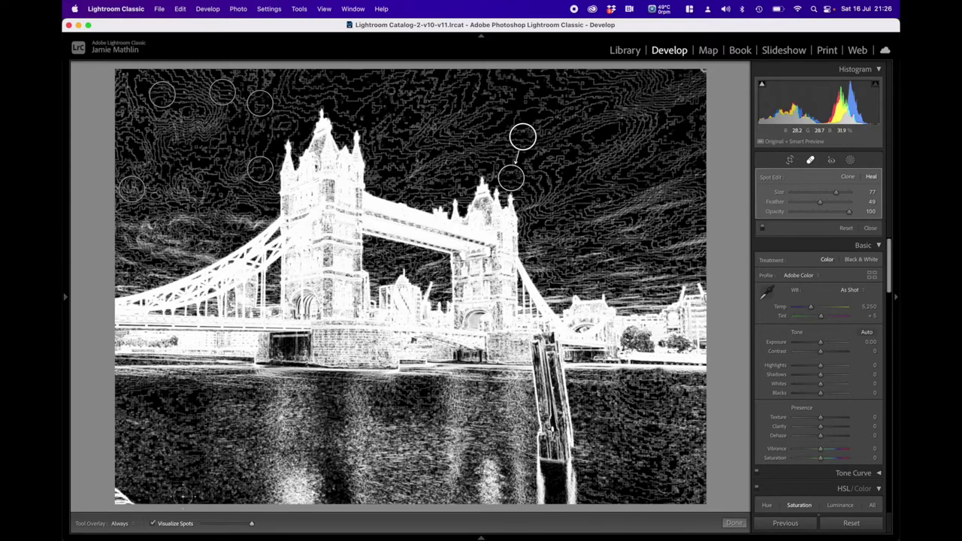
Turn off Visualize Spots, heal one more spot in the sky above the far tower with brush size 76, and finish spot removal
{"action": "left_click", "coordinate": [154, 524]}
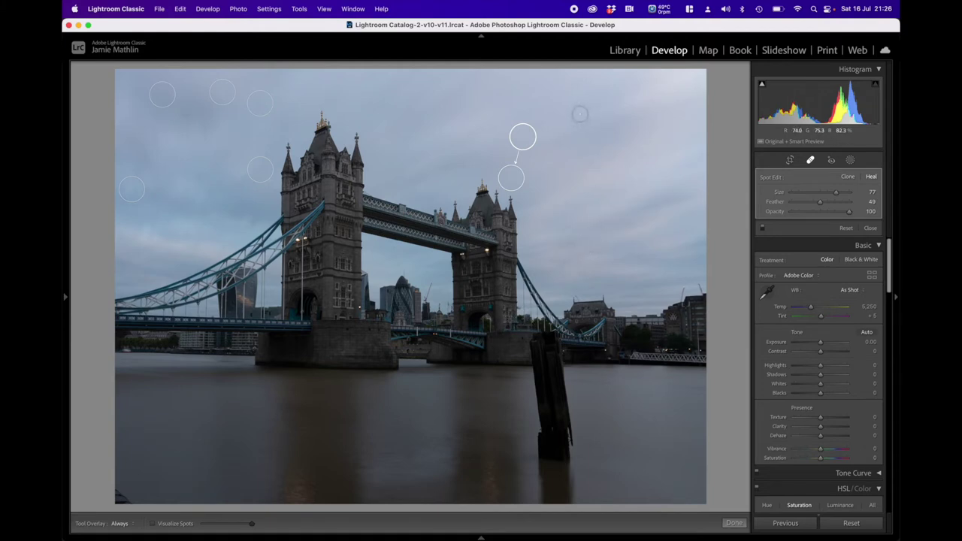
{"action": "left_click", "coordinate": [578, 113]}
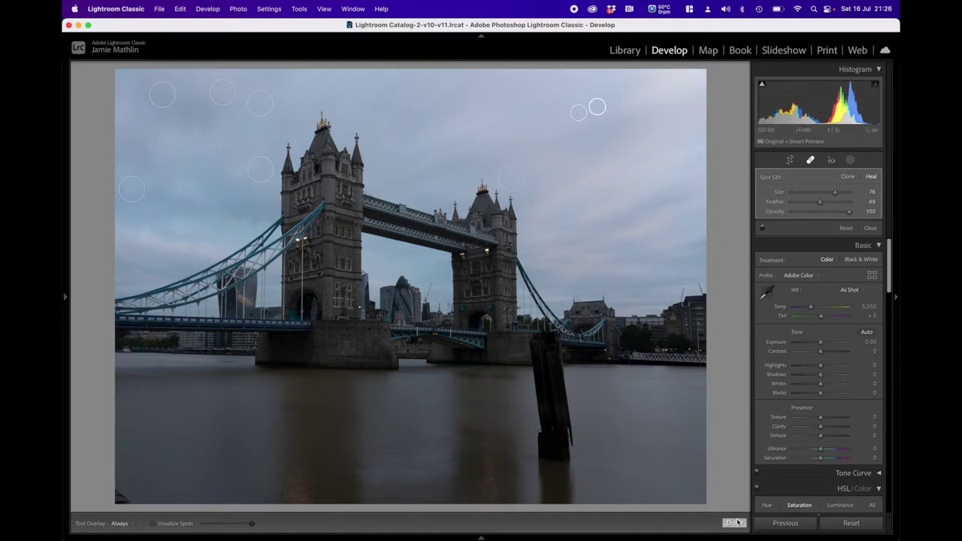
{"action": "left_click", "coordinate": [735, 523]}
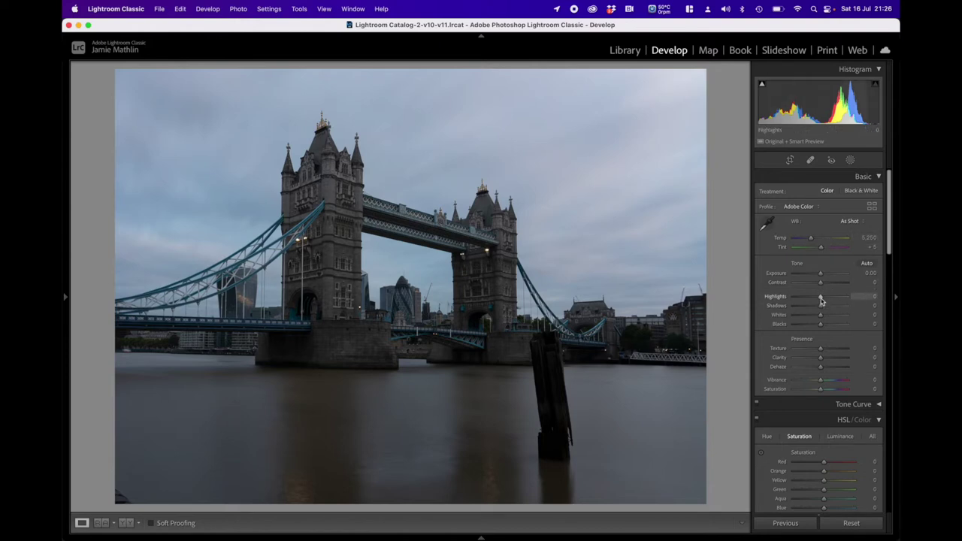
Set Highlights to -84, Shadows to +100 and Whites to +54, using the clipping preview for the whites
{"action": "left_click_drag", "start_coordinate": [821, 298], "coordinate": [854, 312]}
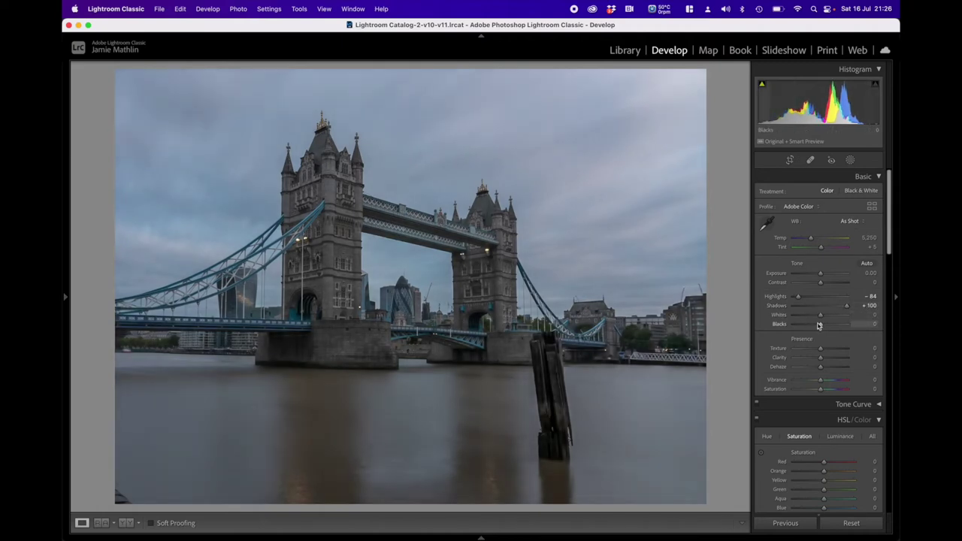
{"action": "key", "text": "alt"}
{"action": "left_click_drag", "start_coordinate": [821, 318], "coordinate": [827, 319]}
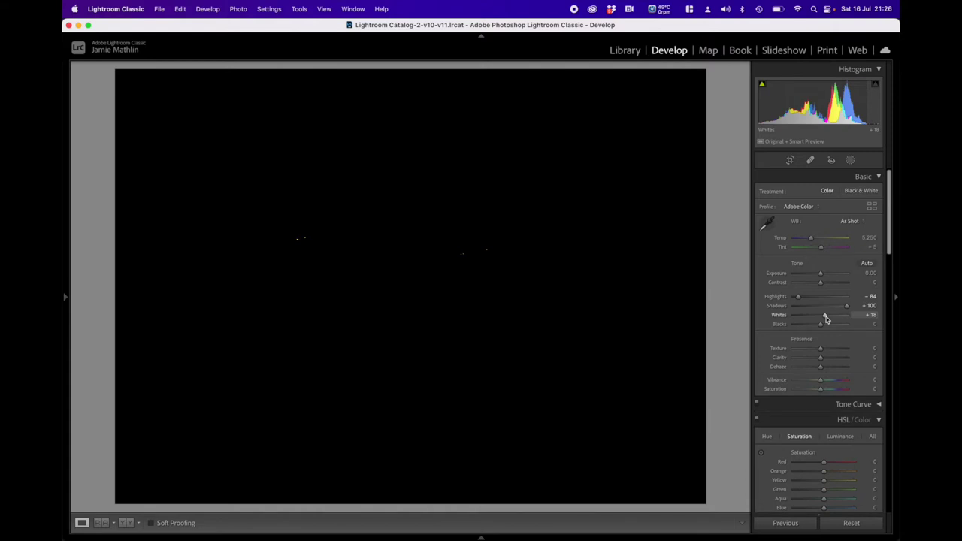
{"action": "left_click_drag", "start_coordinate": [826, 319], "coordinate": [839, 319]}
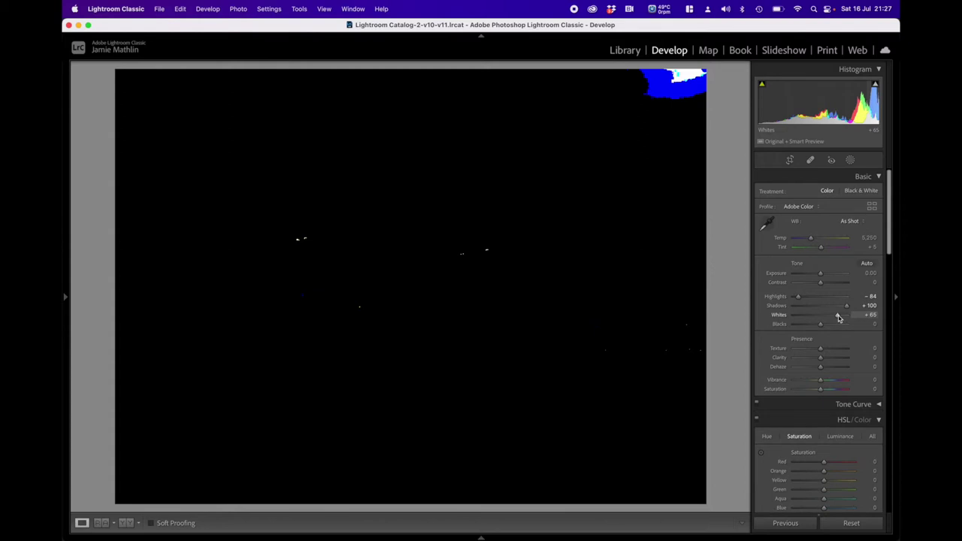
{"action": "left_click_drag", "start_coordinate": [839, 318], "coordinate": [836, 320]}
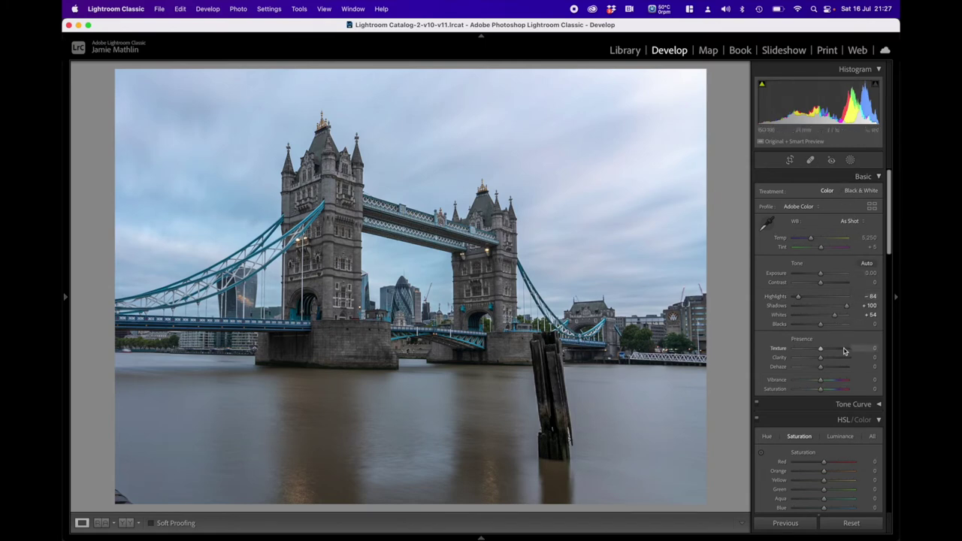
Set Blacks to +8 using the clipping preview, and set Contrast to +12
{"action": "key", "text": "alt"}
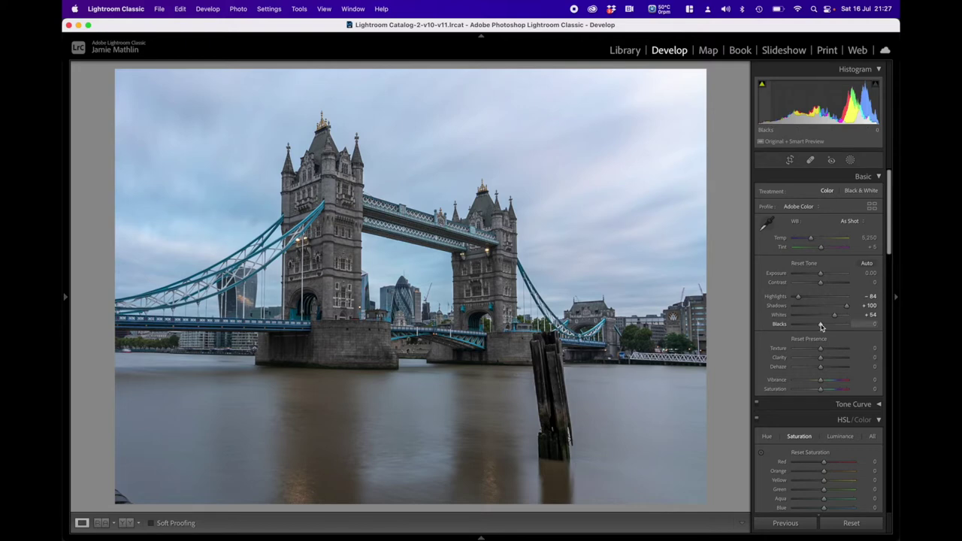
{"action": "left_click_drag", "start_coordinate": [821, 326], "coordinate": [813, 326]}
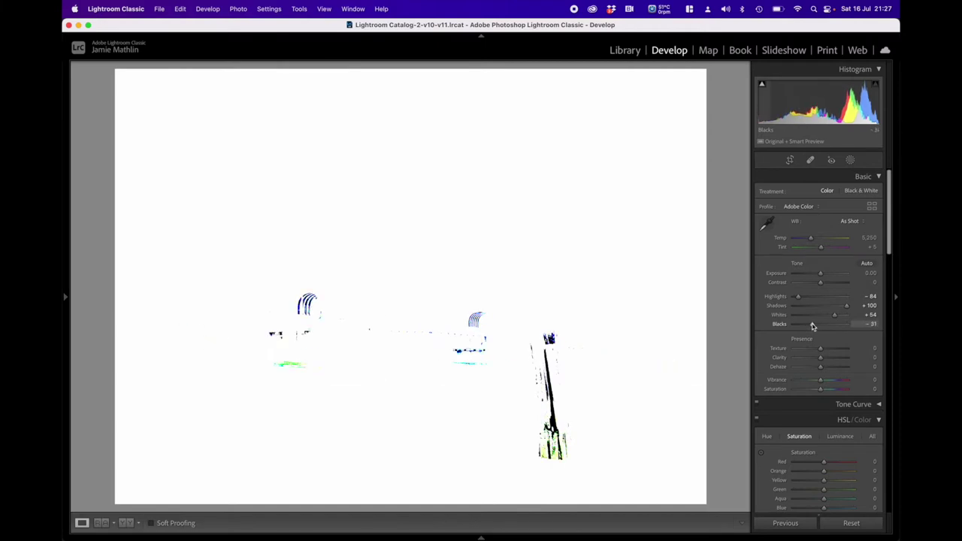
{"action": "left_click_drag", "start_coordinate": [813, 326], "coordinate": [821, 327]}
{"action": "left_click_drag", "start_coordinate": [822, 327], "coordinate": [823, 327]}
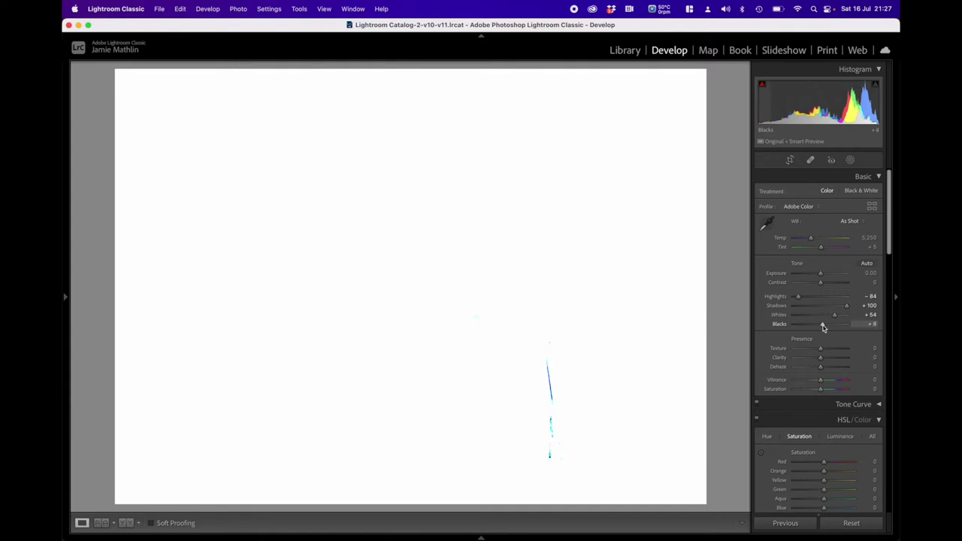
{"action": "left_click_drag", "start_coordinate": [823, 328], "coordinate": [821, 335]}
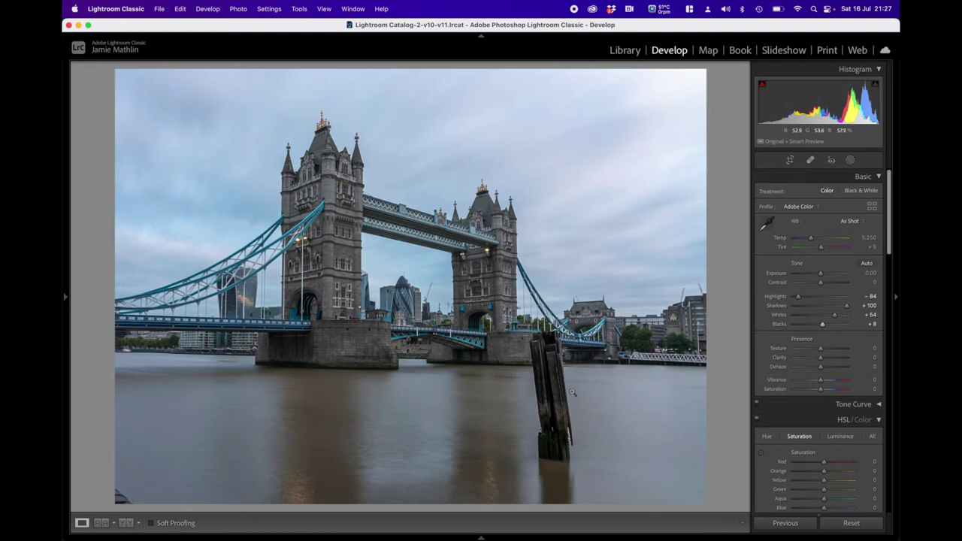
{"action": "left_click", "coordinate": [825, 284]}
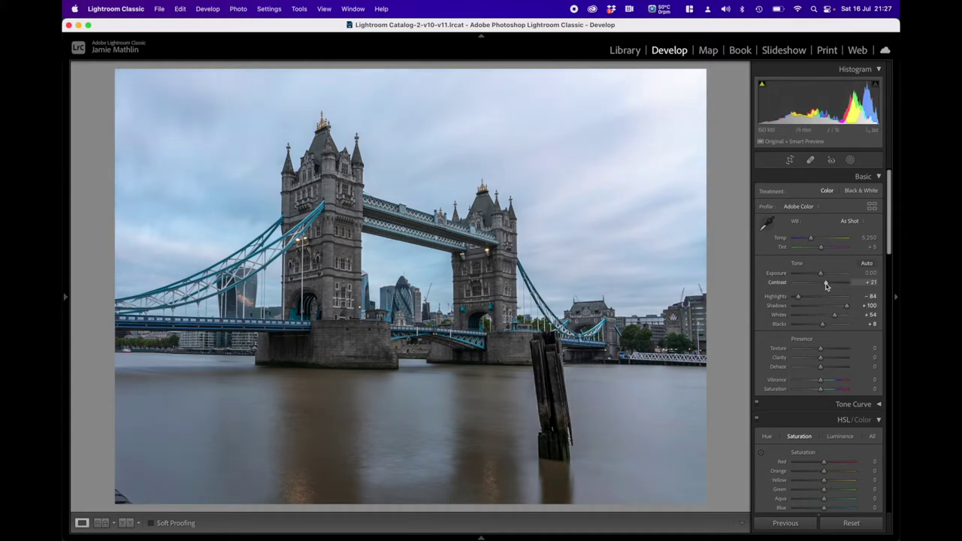
{"action": "left_click_drag", "start_coordinate": [827, 286], "coordinate": [824, 286]}
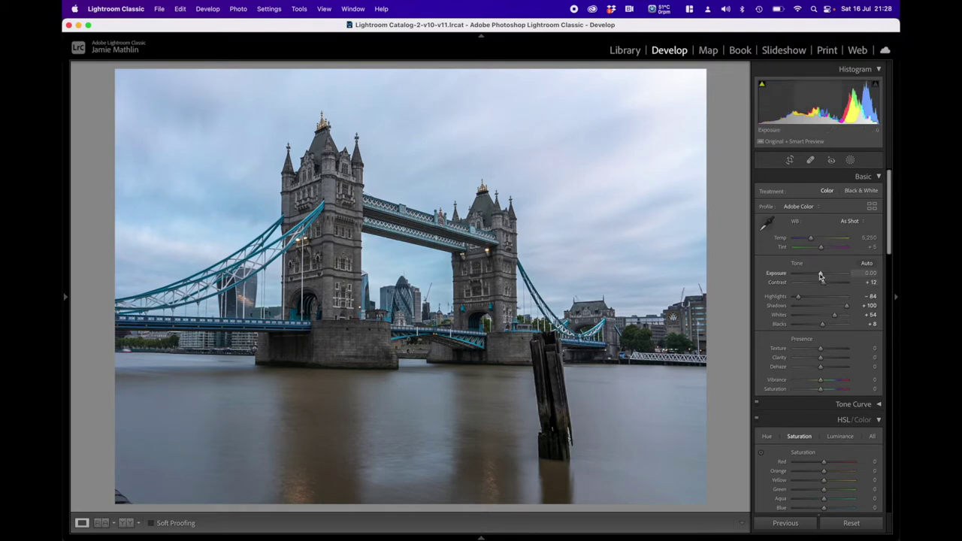
Darken the whole photo by setting Exposure to -1.50
{"action": "scroll", "coordinate": [800, 389], "scroll_direction": "down", "scroll_amount": 2}
{"action": "scroll", "coordinate": [801, 389], "scroll_direction": "down", "scroll_amount": 5}
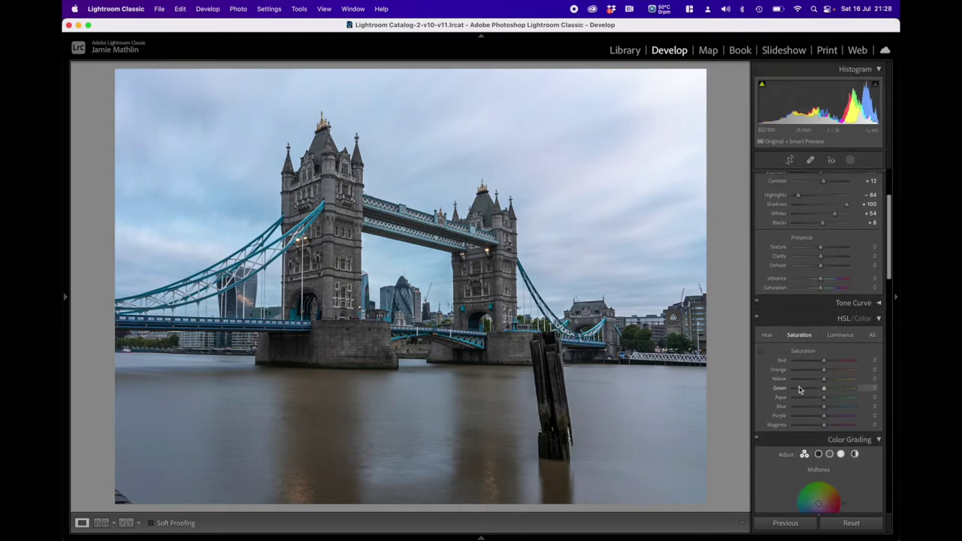
{"action": "scroll", "coordinate": [801, 389], "scroll_direction": "up", "scroll_amount": 5}
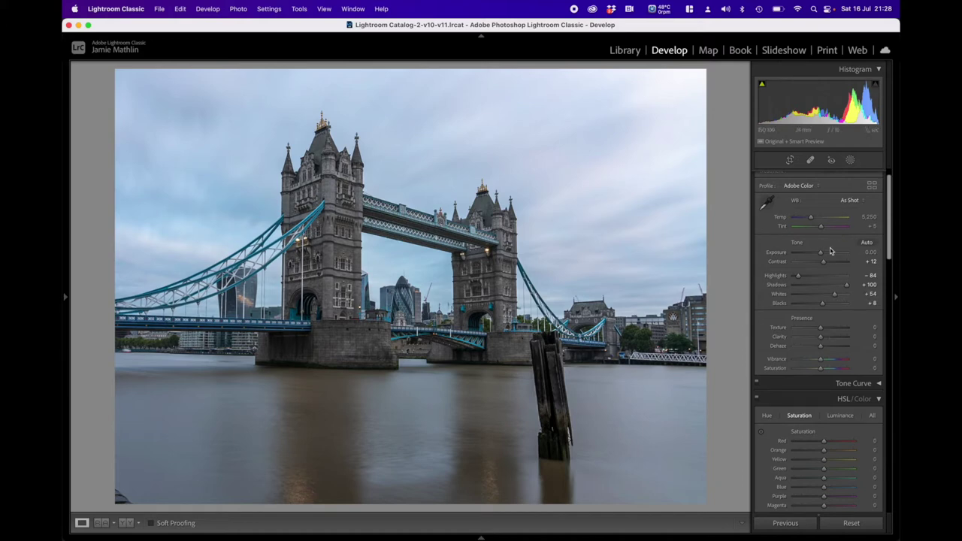
{"action": "left_click_drag", "start_coordinate": [821, 256], "coordinate": [813, 255]}
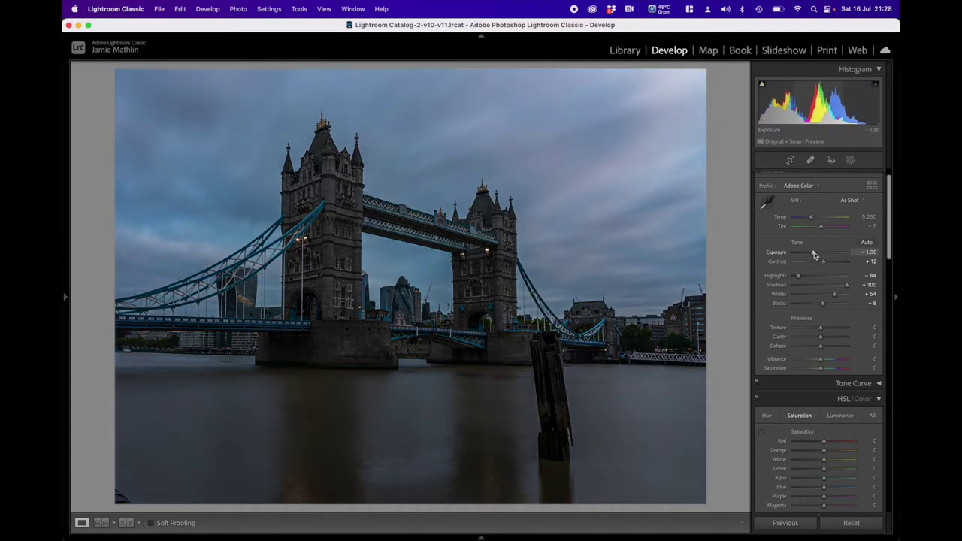
{"action": "left_click_drag", "start_coordinate": [814, 255], "coordinate": [813, 255]}
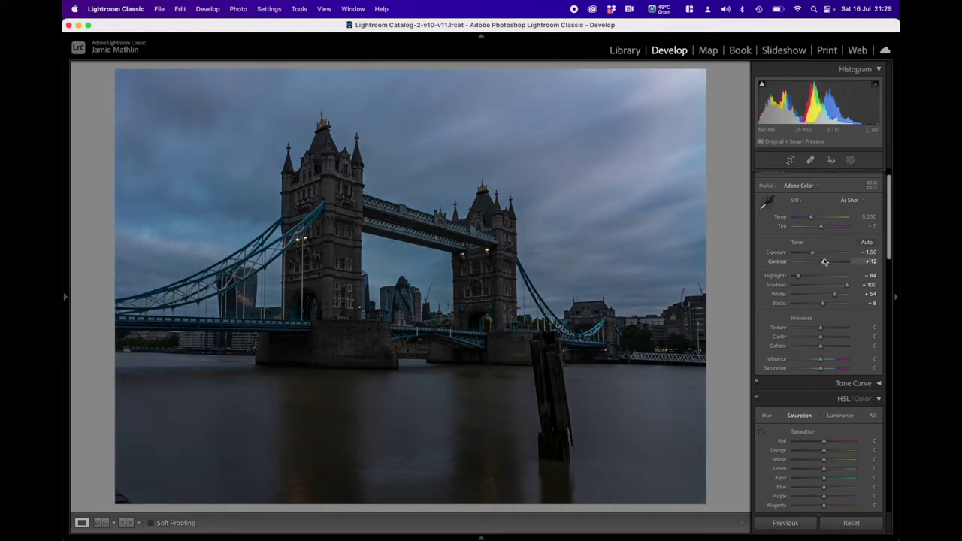
{"action": "left_click", "coordinate": [870, 252]}
{"action": "key", "text": "BackSpace"}
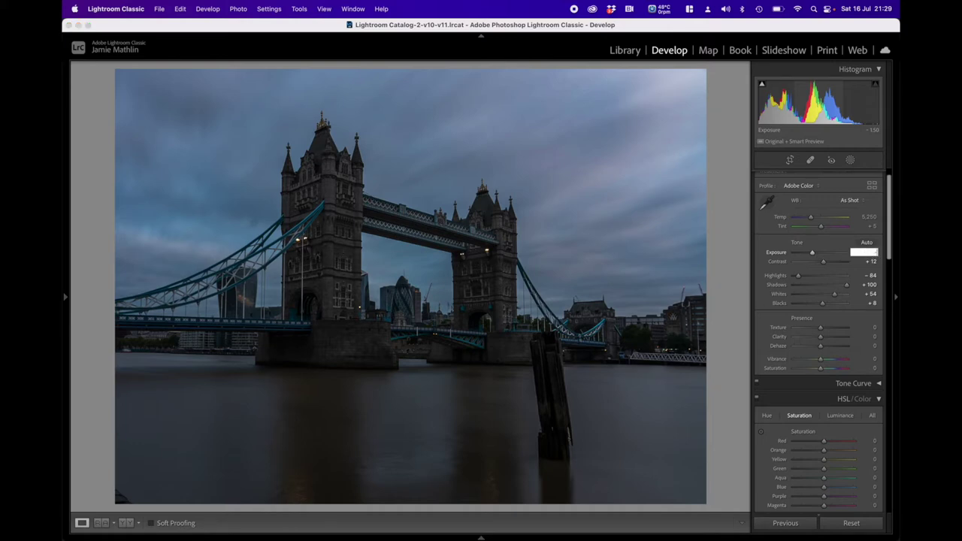
{"action": "key", "text": "Return"}
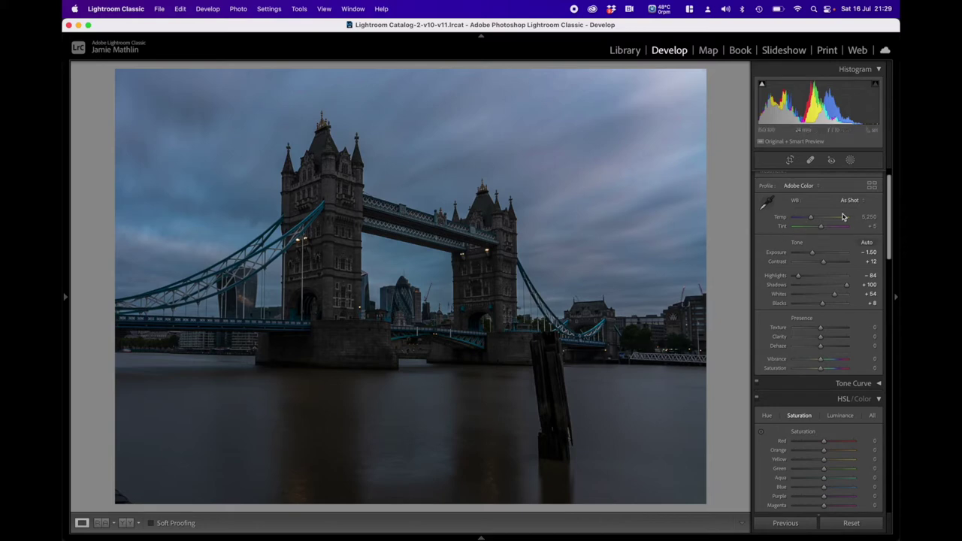
Add a Radial Gradient mask centred at the near tower's base and stretched into a tall, narrow ellipse from its roof into the water
{"action": "left_click", "coordinate": [850, 161]}
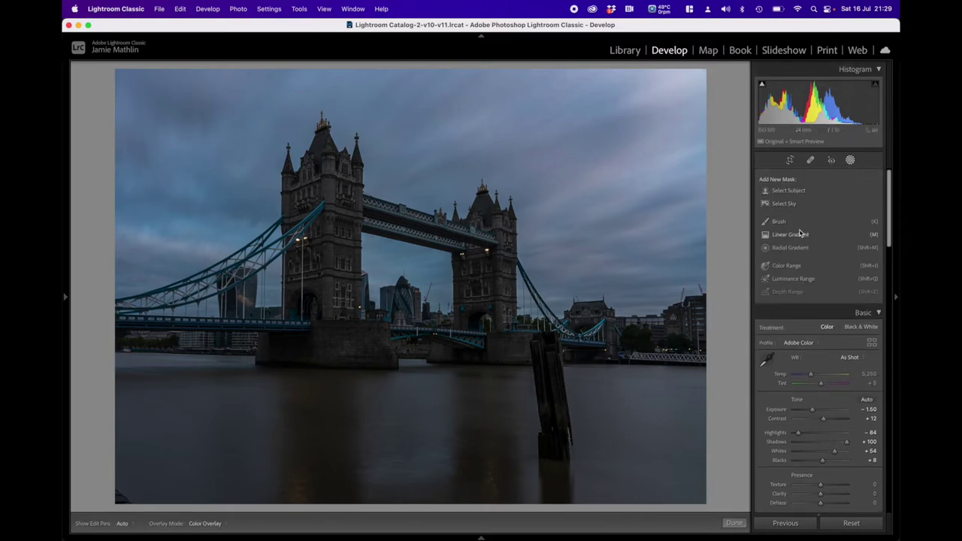
{"action": "scroll", "coordinate": [783, 252], "scroll_direction": "down", "scroll_amount": 1}
{"action": "scroll", "coordinate": [783, 252], "scroll_direction": "down", "scroll_amount": 1}
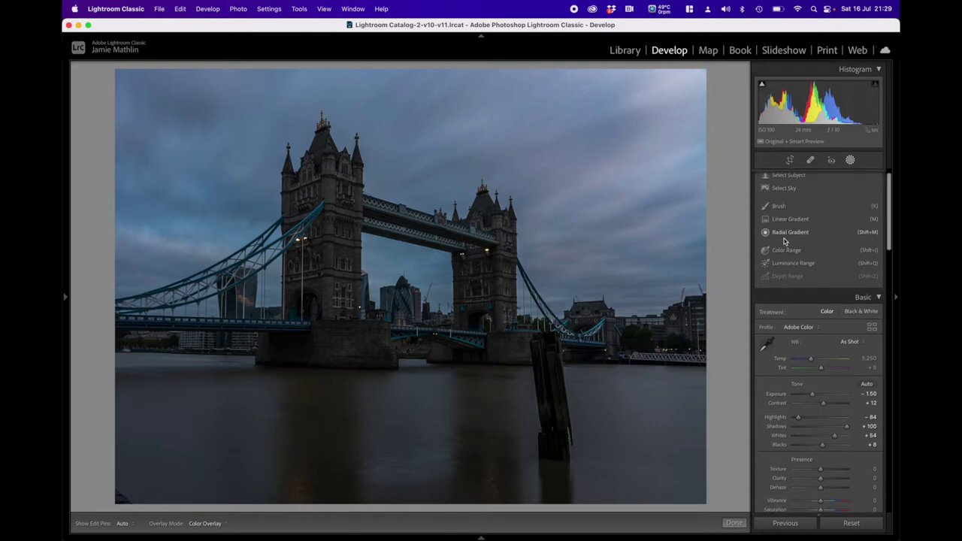
{"action": "left_click", "coordinate": [785, 233]}
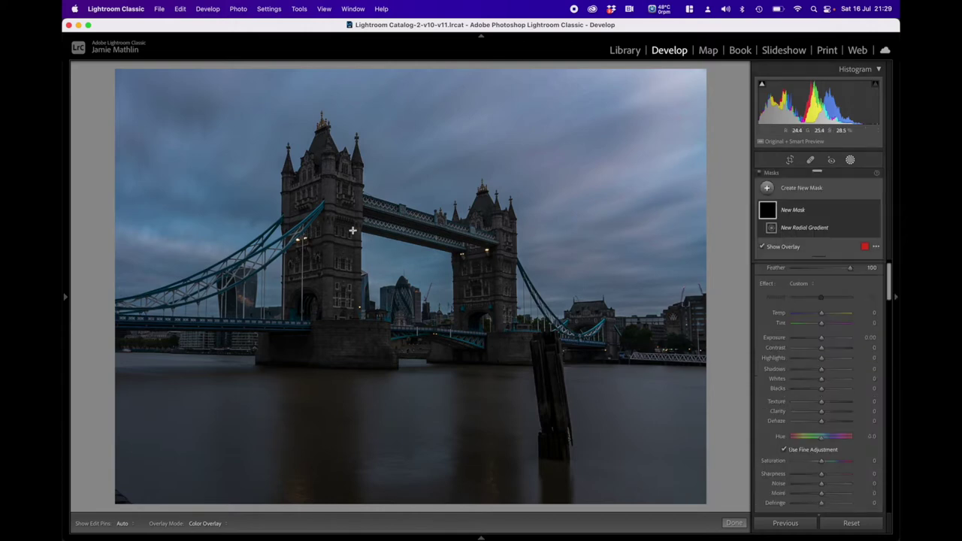
{"action": "left_click_drag", "start_coordinate": [324, 205], "coordinate": [362, 317]}
{"action": "left_click_drag", "start_coordinate": [325, 205], "coordinate": [324, 307]}
{"action": "left_click_drag", "start_coordinate": [324, 198], "coordinate": [325, 130]}
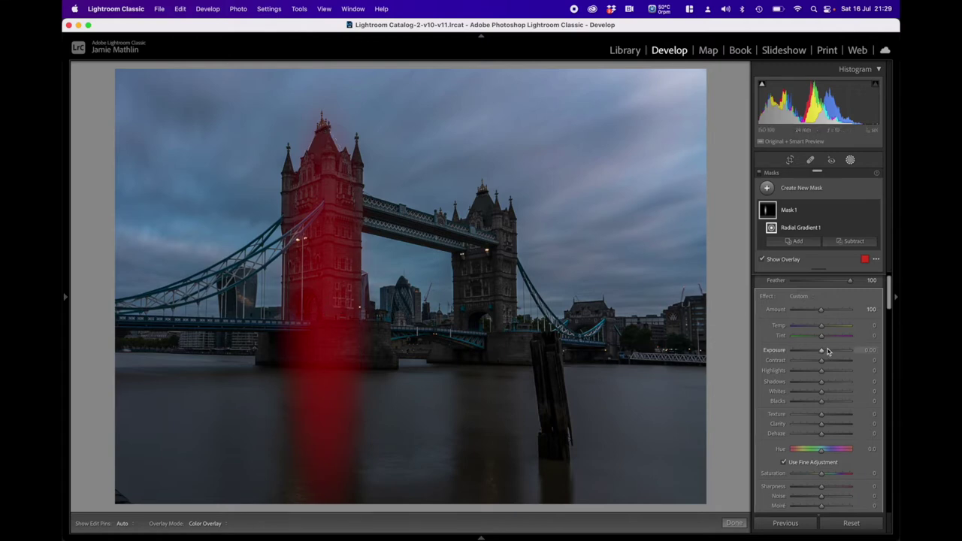
Hide the mask overlay, set the mask's Exposure to 1.86, and slightly enlarge the ellipse to cover the tower's width and roof
{"action": "key", "text": "o"}
{"action": "left_click_drag", "start_coordinate": [823, 353], "coordinate": [835, 353]}
{"action": "left_click_drag", "start_coordinate": [362, 307], "coordinate": [372, 307]}
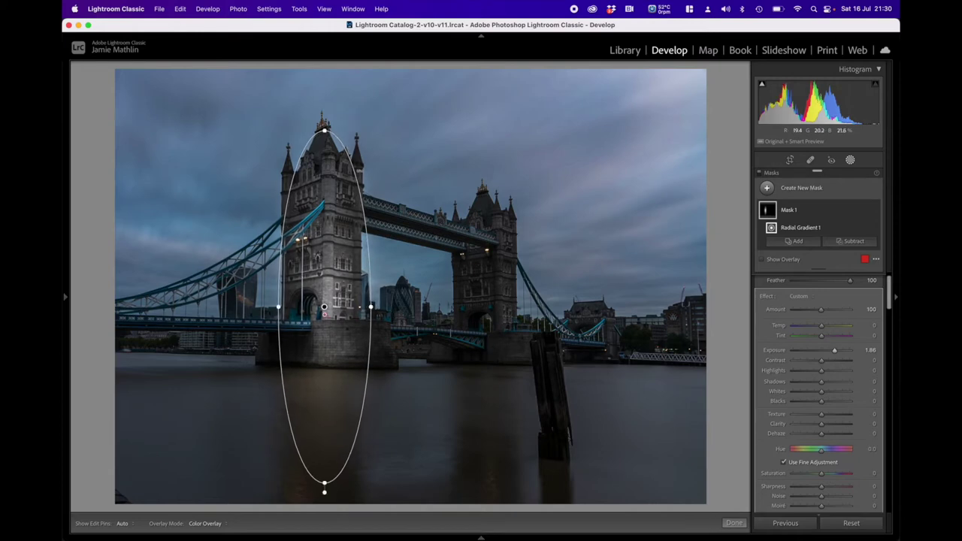
{"action": "left_click_drag", "start_coordinate": [324, 131], "coordinate": [324, 128]}
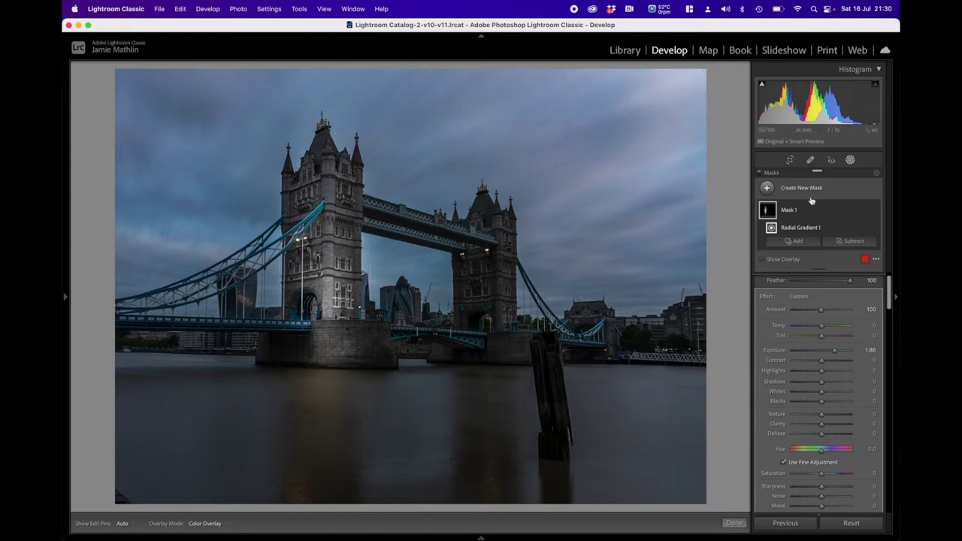
Subtract from the tower mask with a Brush at Flow 100, and view the base of the near tower at 100%
{"action": "left_click", "coordinate": [846, 241]}
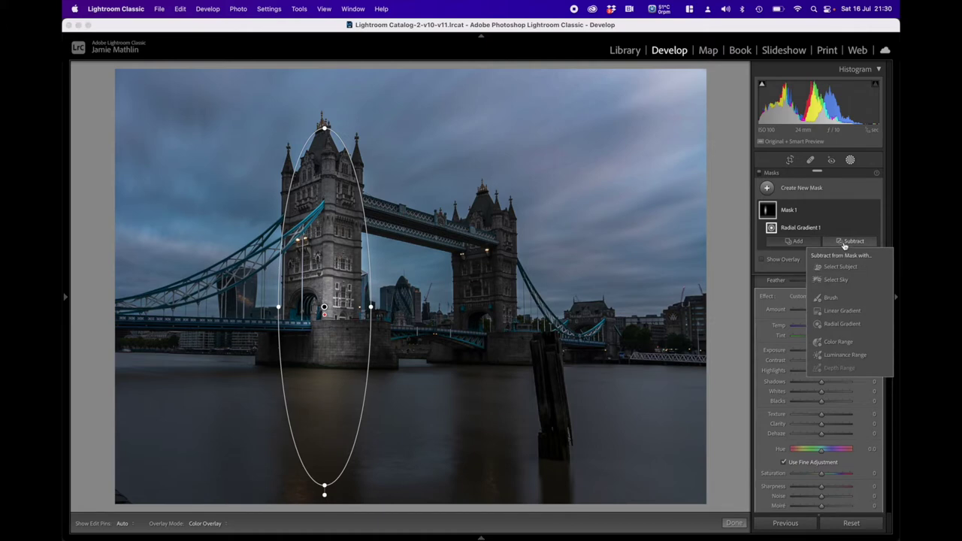
{"action": "left_click", "coordinate": [832, 298]}
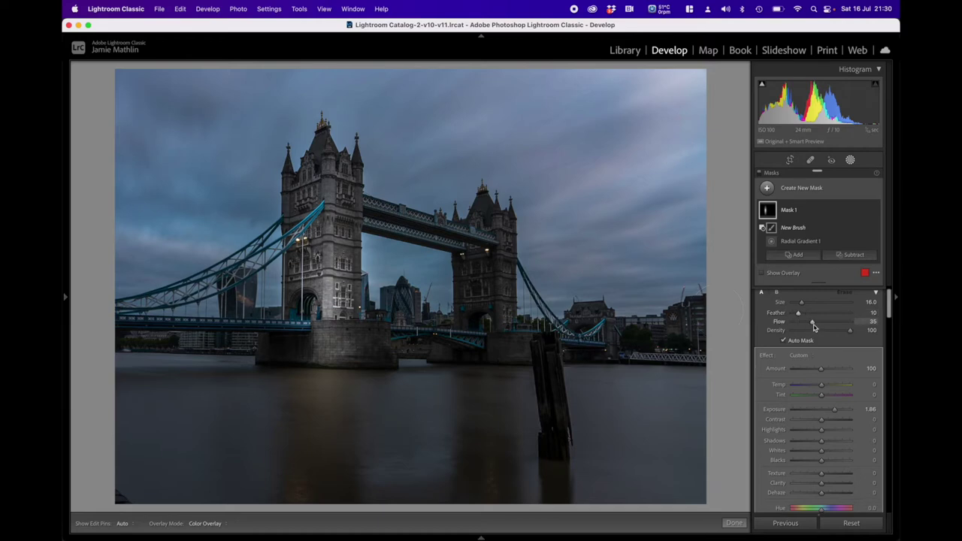
{"action": "left_click_drag", "start_coordinate": [813, 323], "coordinate": [851, 323]}
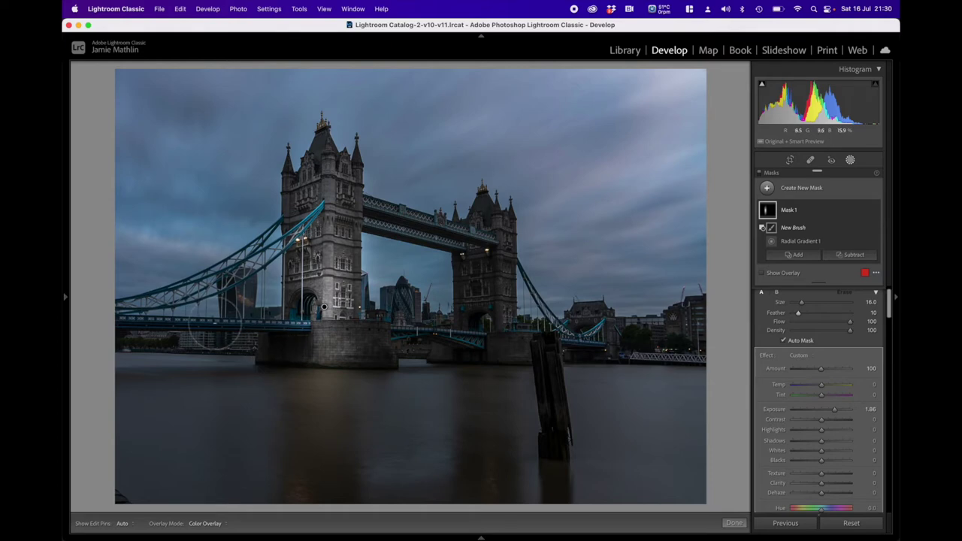
{"action": "mouse_move", "coordinate": [66, 294]}
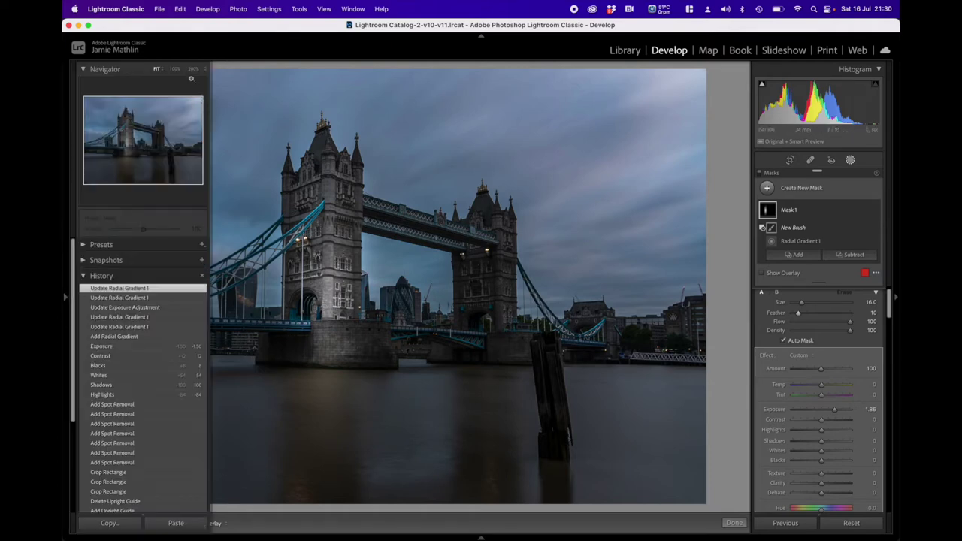
{"action": "left_click", "coordinate": [175, 69]}
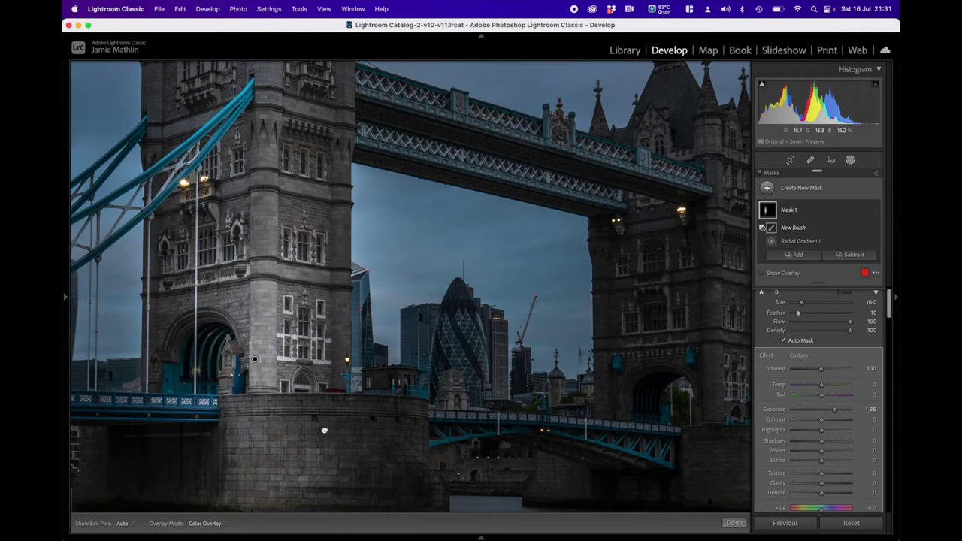
{"action": "left_click_drag", "start_coordinate": [322, 428], "coordinate": [490, 323]}
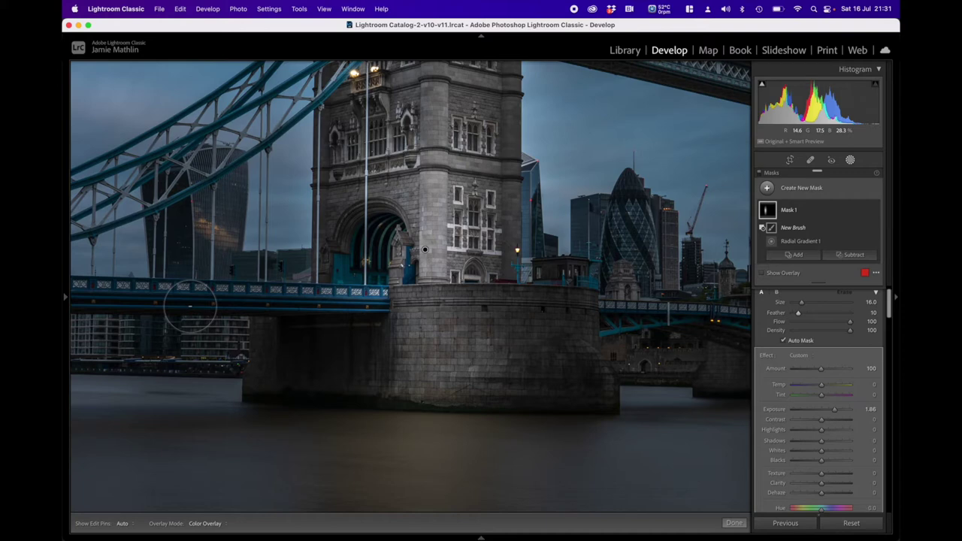
Subtract the bridge deck's lower edge and the upper band of the near tower's pier from the mask with straight size 16 brush strokes
{"action": "left_click", "coordinate": [189, 306]}
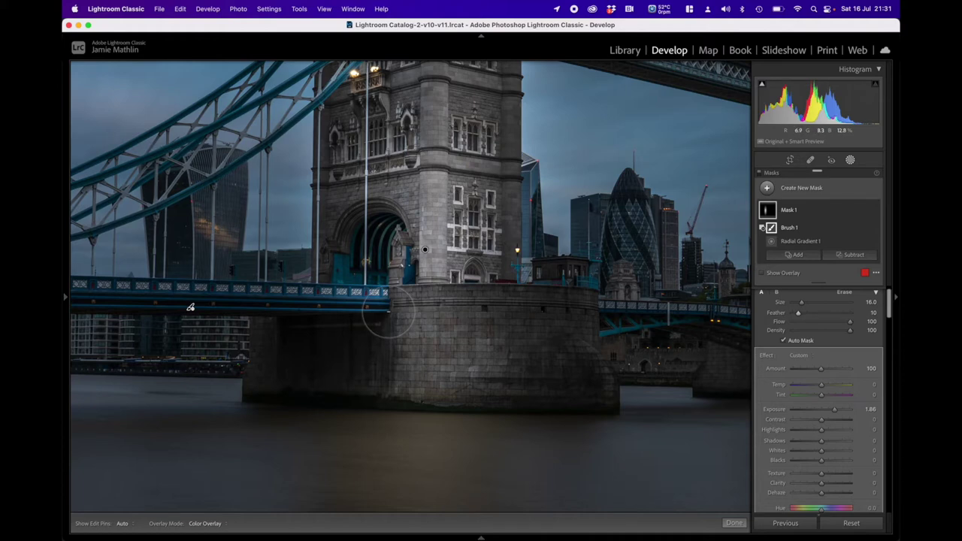
{"action": "left_click", "coordinate": [388, 312]}
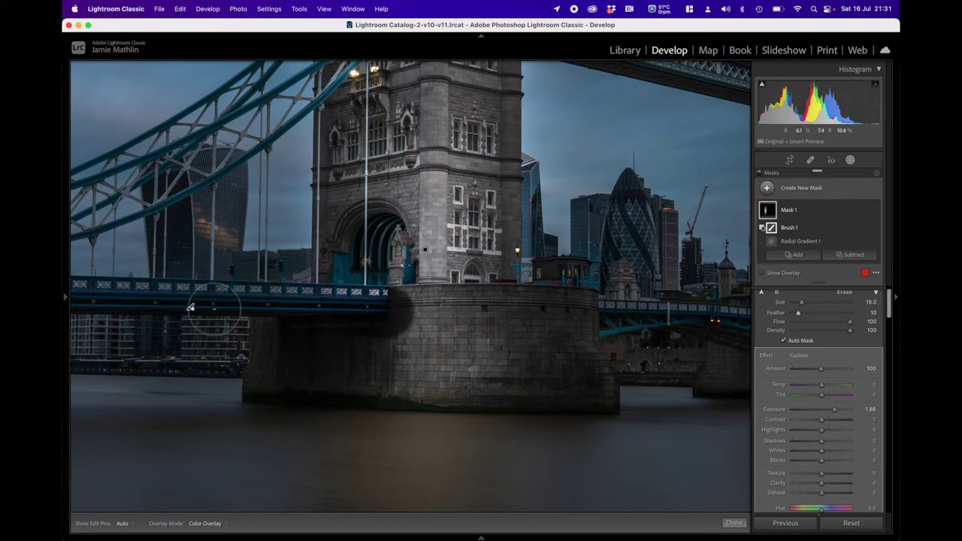
{"action": "left_click_drag", "start_coordinate": [368, 313], "coordinate": [434, 312]}
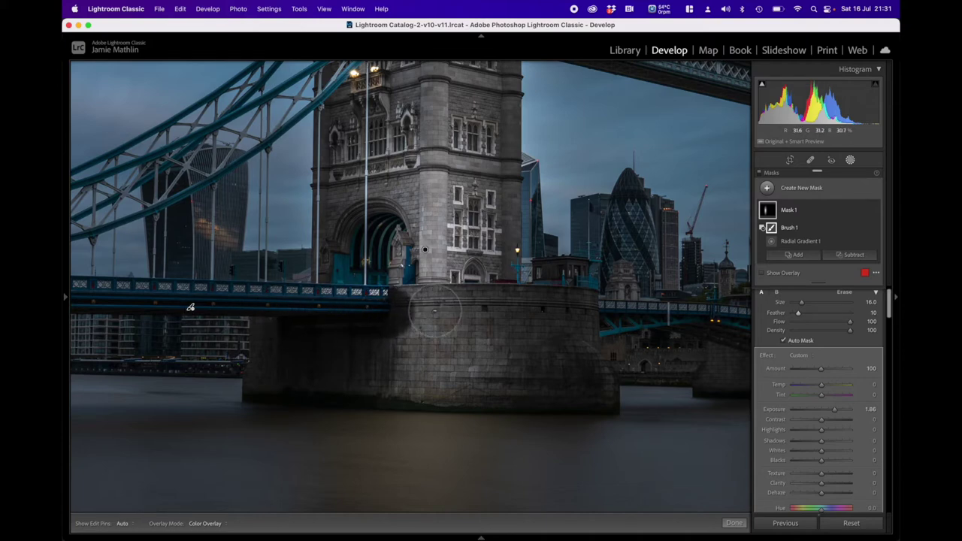
{"action": "left_click", "coordinate": [432, 311]}
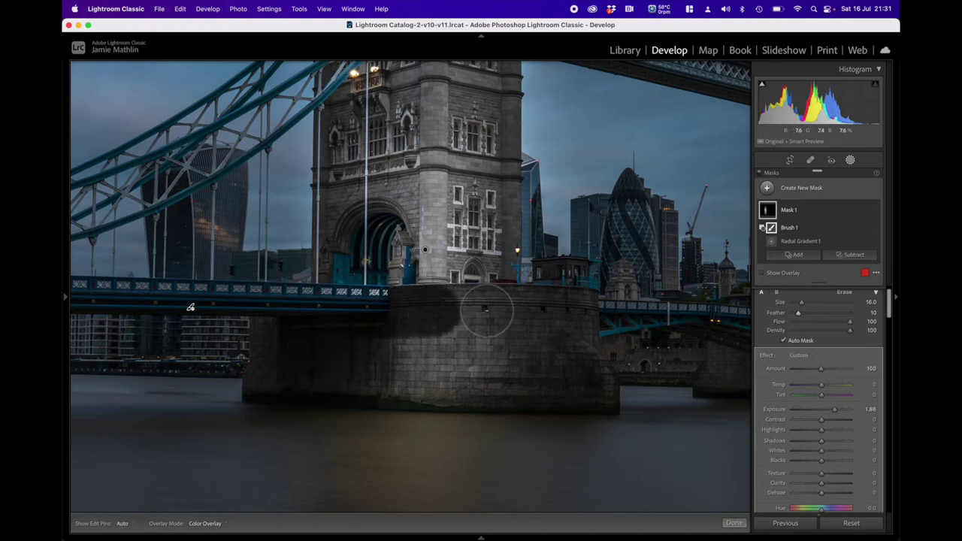
{"action": "key", "text": "super+z"}
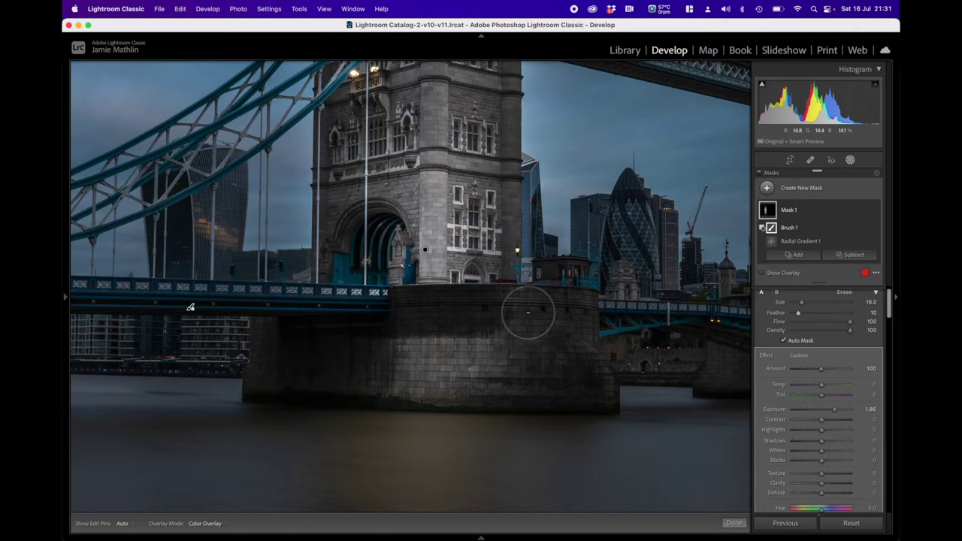
{"action": "left_click", "coordinate": [529, 311]}
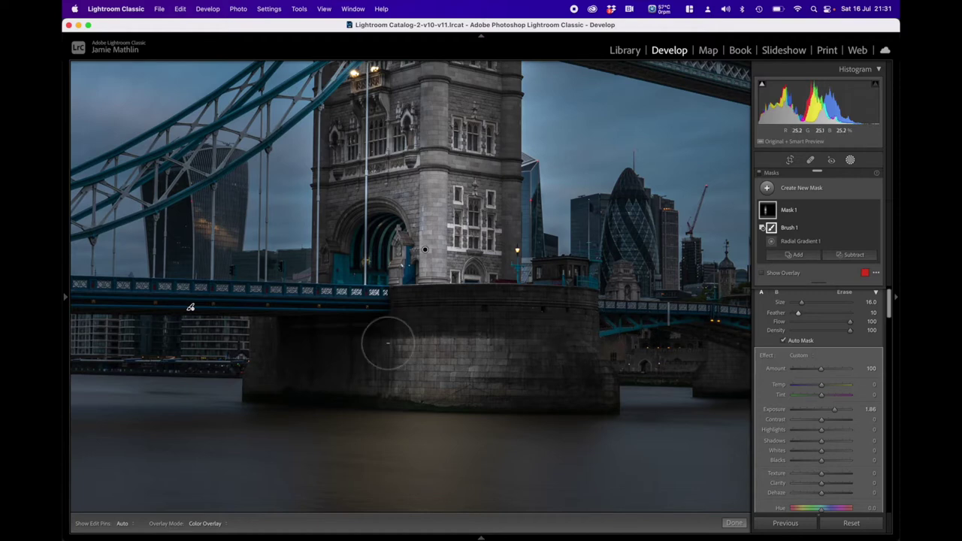
Enlarge the brush to size 32 and subtract the rest of the near pier and the water below it, down to the photo's edge
{"action": "scroll", "coordinate": [367, 354], "scroll_direction": "up", "scroll_amount": 4}
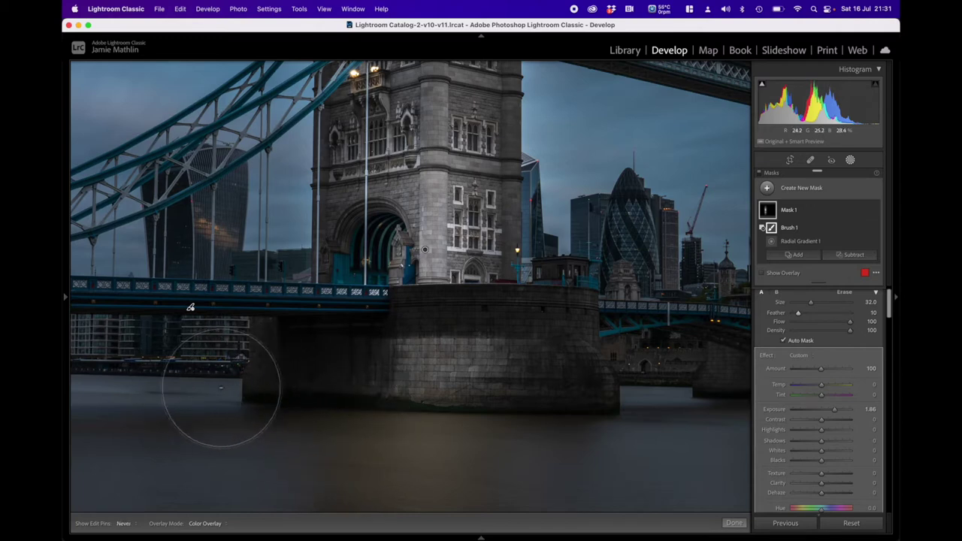
{"action": "key", "text": "h"}
{"action": "left_click_drag", "start_coordinate": [402, 386], "coordinate": [569, 369]}
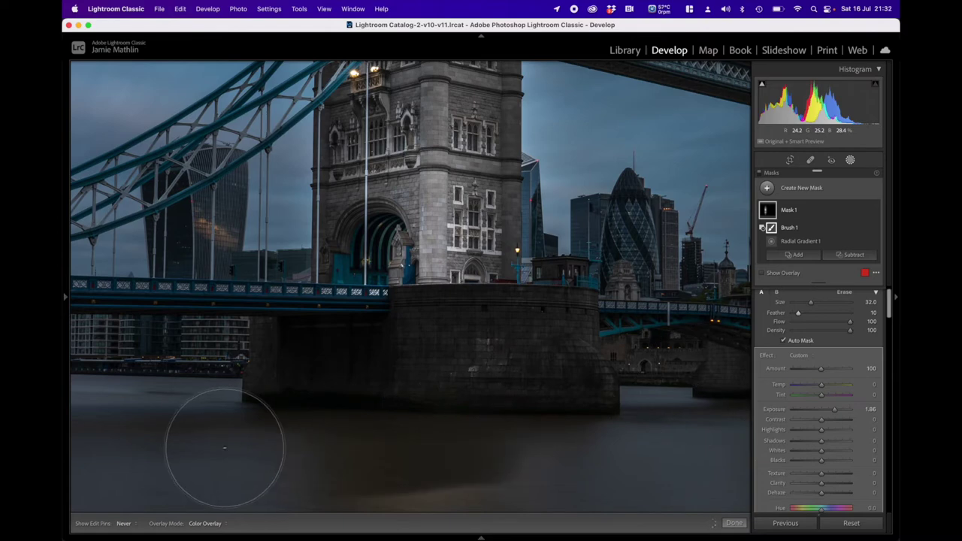
{"action": "key", "text": "h"}
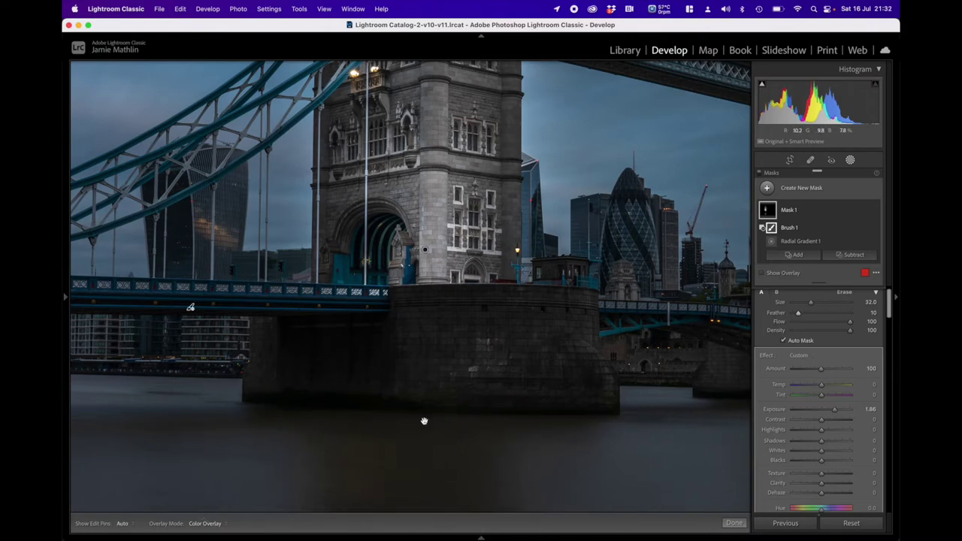
{"action": "mouse_move", "coordinate": [424, 427]}
{"action": "left_mouse_down"}
{"action": "mouse_move", "coordinate": [443, 350]}
{"action": "mouse_move", "coordinate": [438, 215]}
{"action": "left_mouse_up"}
{"action": "key", "text": "h"}
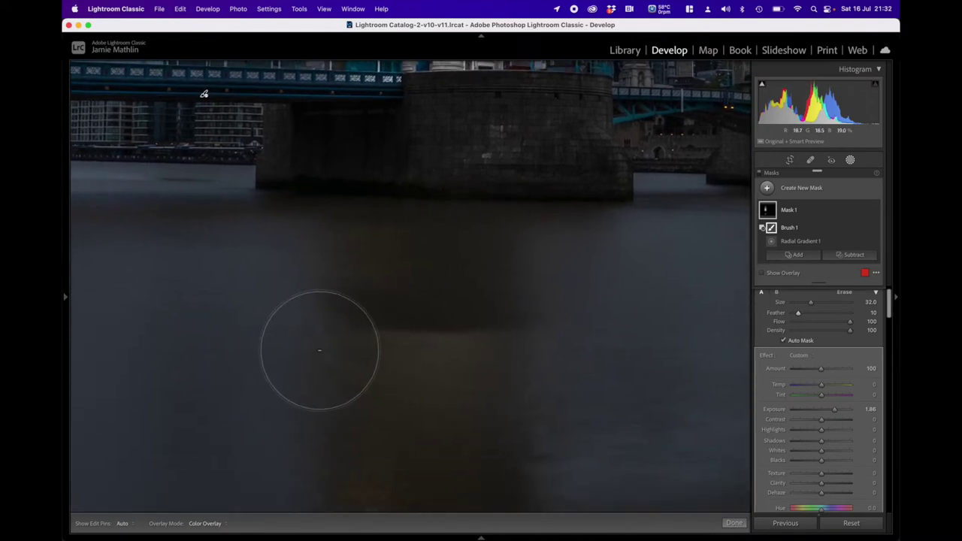
{"action": "key", "text": "h"}
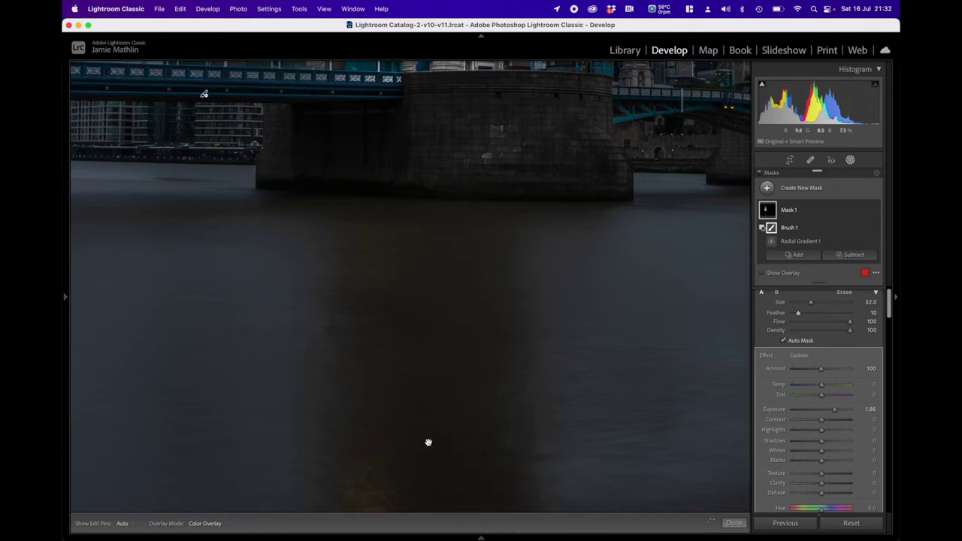
{"action": "mouse_move", "coordinate": [428, 443]}
{"action": "left_mouse_down"}
{"action": "mouse_move", "coordinate": [448, 295]}
{"action": "mouse_move", "coordinate": [445, 167]}
{"action": "left_mouse_up"}
{"action": "key", "text": "h"}
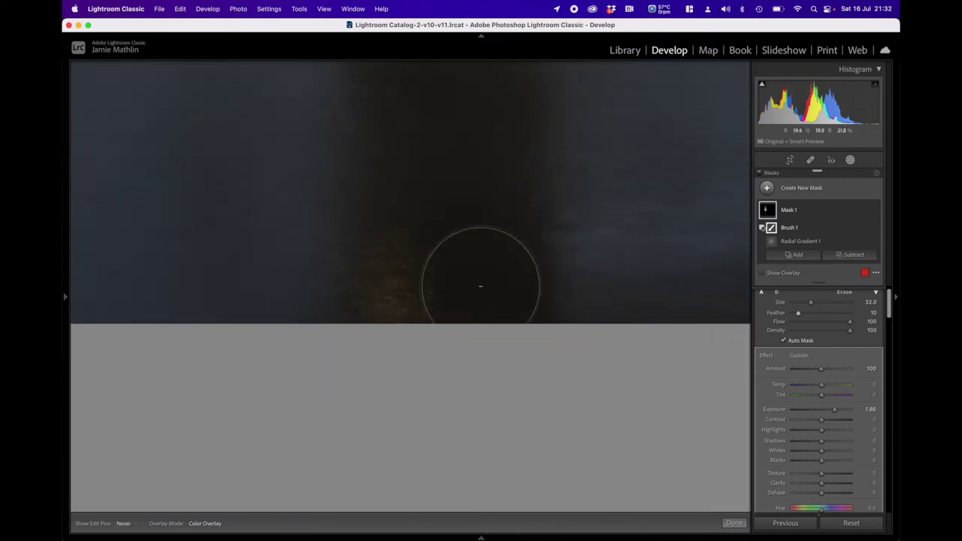
{"action": "key", "text": "h"}
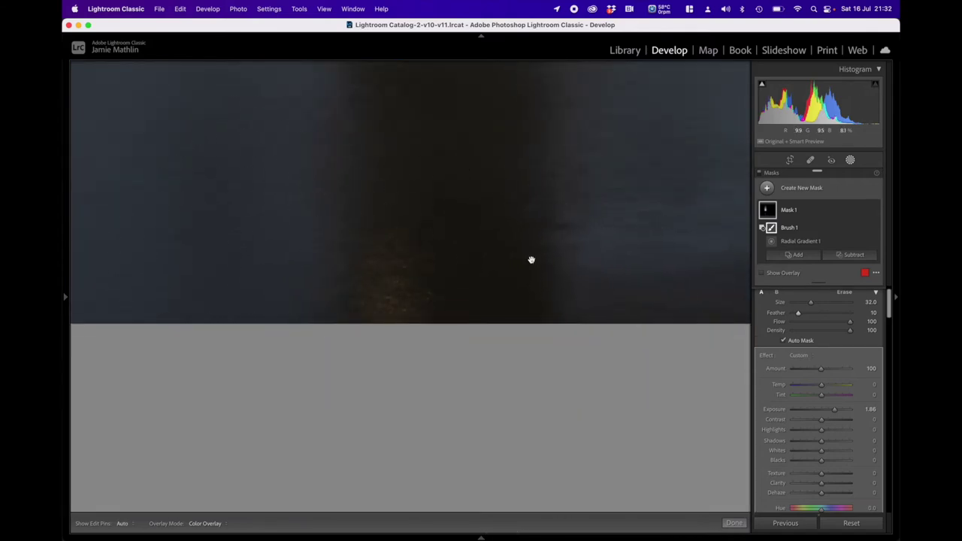
Fit the whole photo in view, turn off Auto Mask and brush over the near pier and water again to clean up the subtraction
{"action": "mouse_move", "coordinate": [66, 297]}
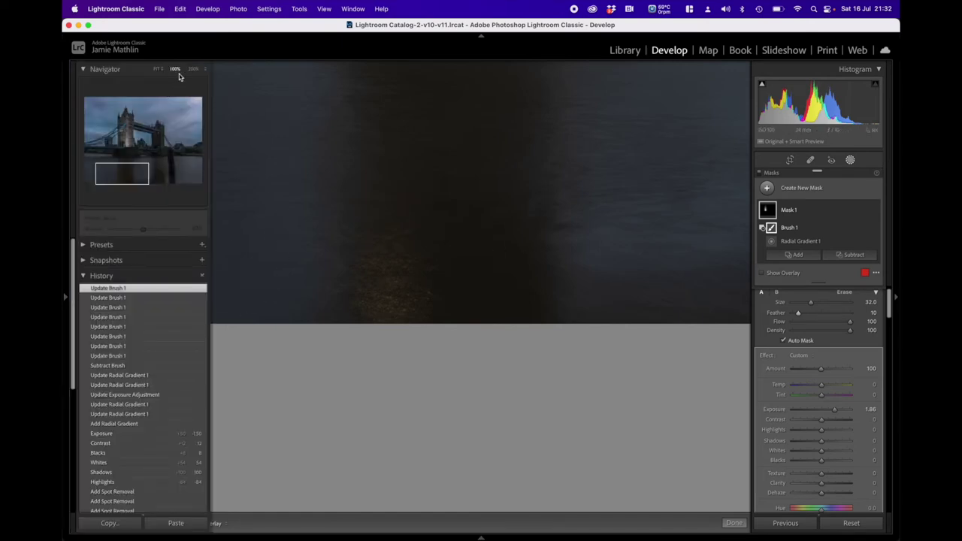
{"action": "left_click", "coordinate": [156, 69]}
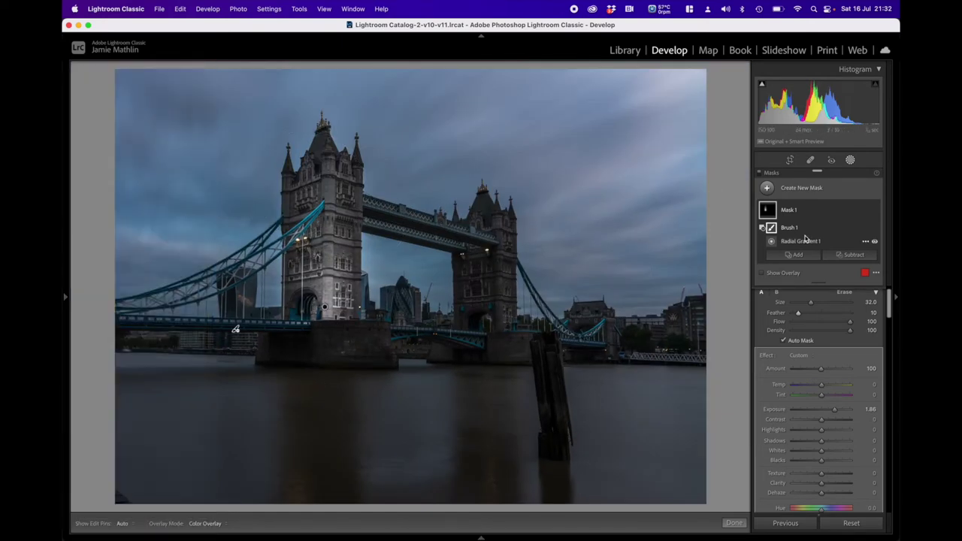
{"action": "mouse_move", "coordinate": [769, 215]}
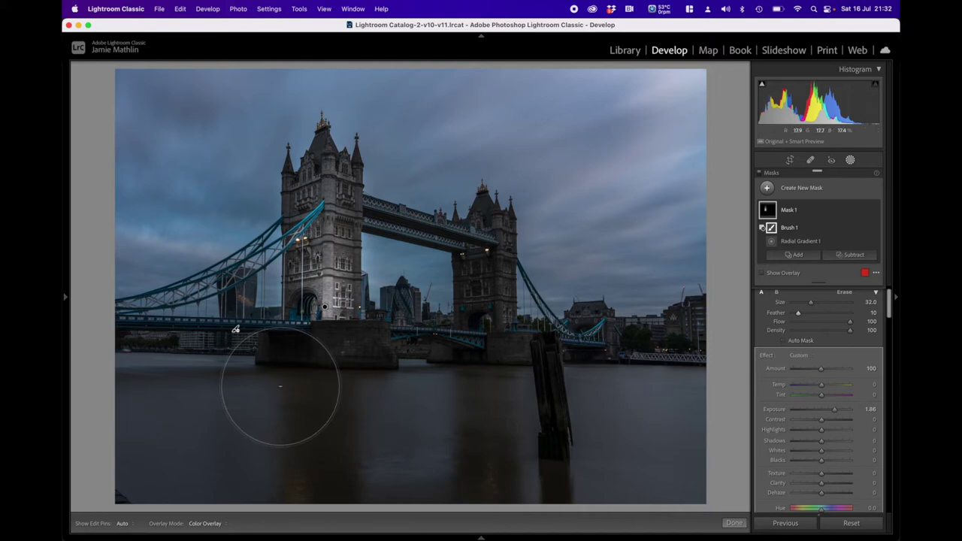
{"action": "key", "text": "h"}
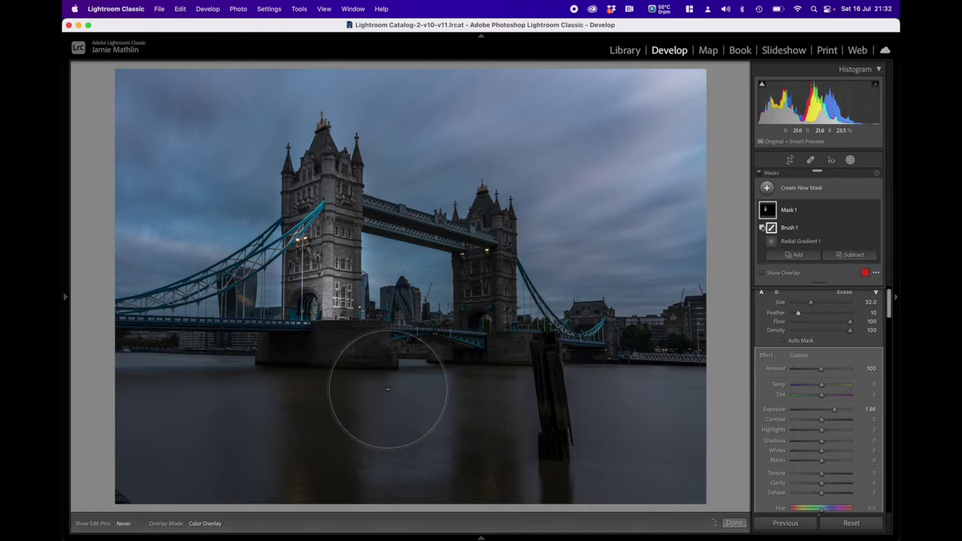
{"action": "key", "text": "h"}
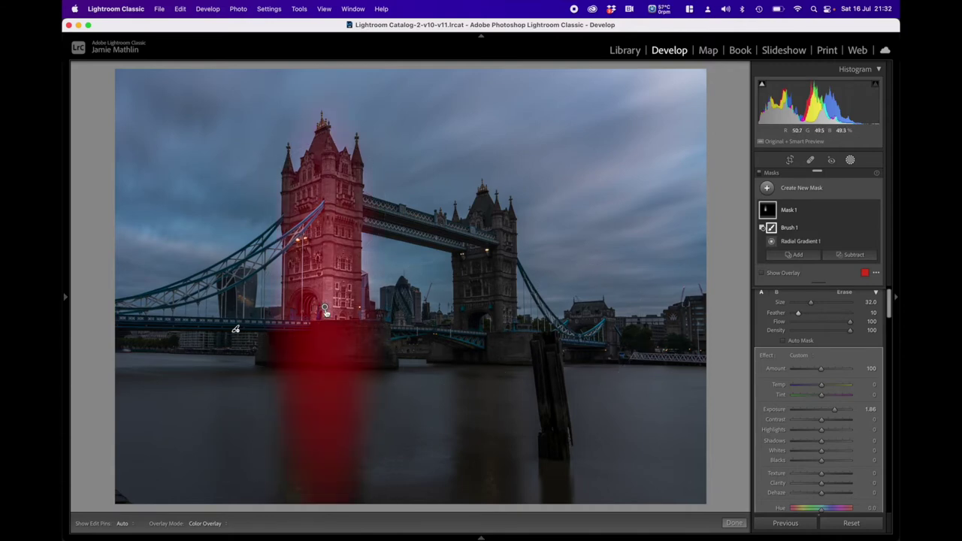
Warm the tower mask with Temp 17 and Tint 12, and stretch its radial ellipse well above the roof and slightly wider than the tower
{"action": "left_click", "coordinate": [787, 240]}
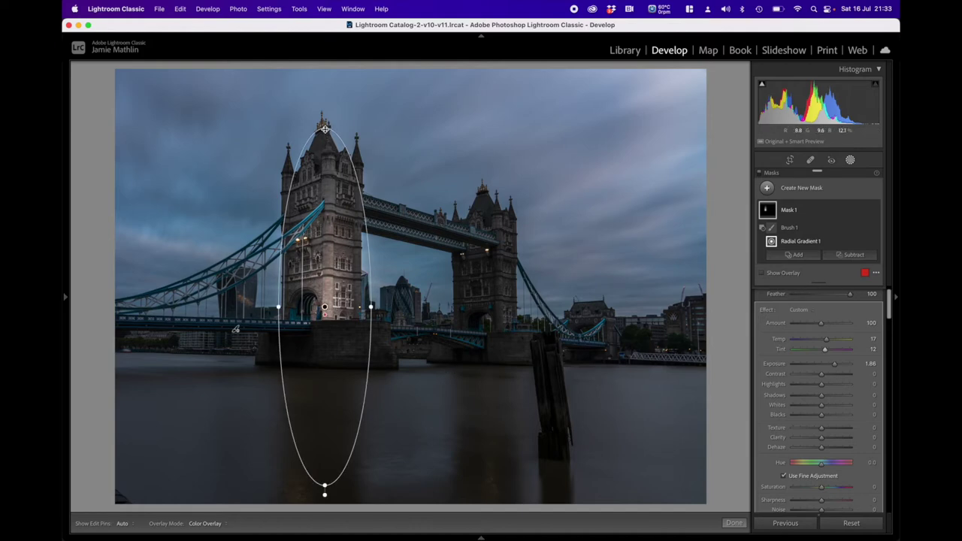
{"action": "left_click_drag", "start_coordinate": [324, 129], "coordinate": [324, 96]}
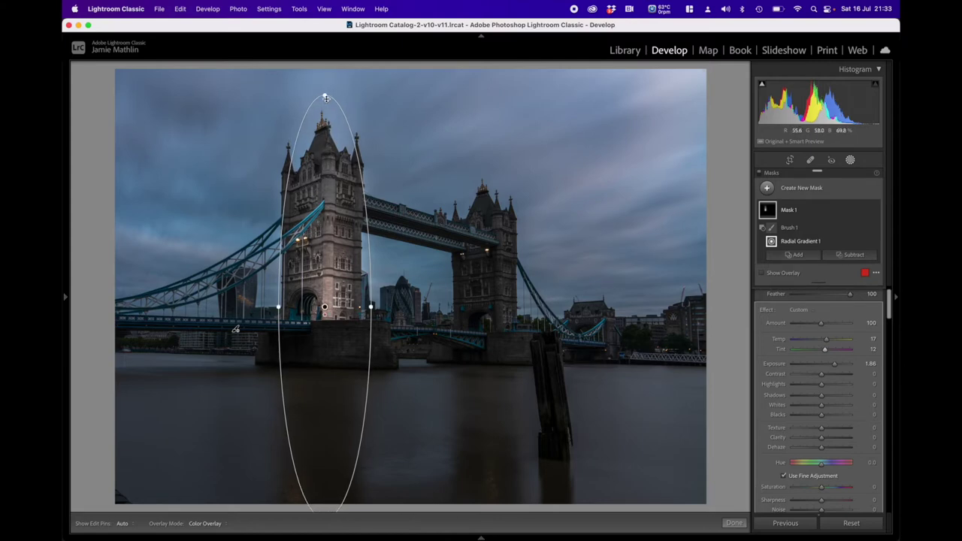
{"action": "left_click_drag", "start_coordinate": [324, 97], "coordinate": [324, 85]}
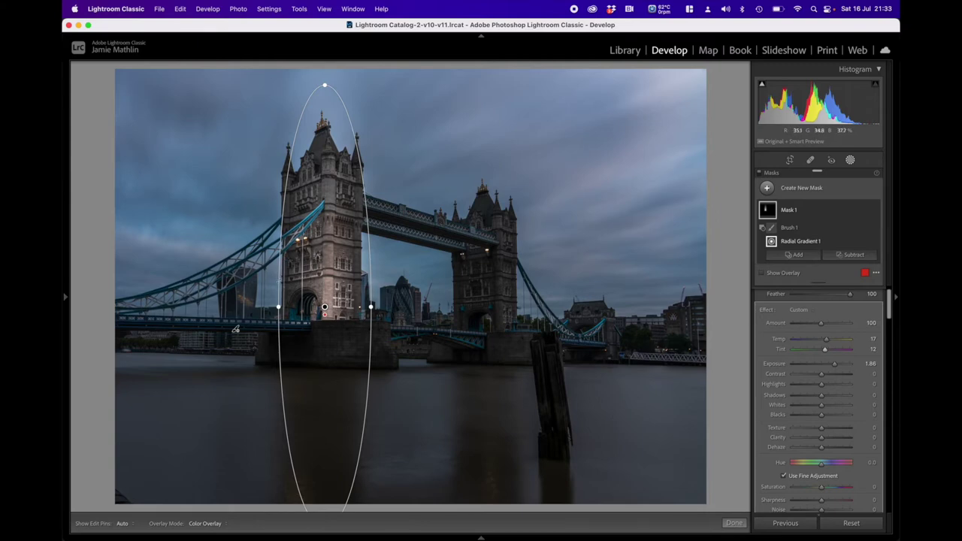
{"action": "left_click_drag", "start_coordinate": [277, 307], "coordinate": [270, 307]}
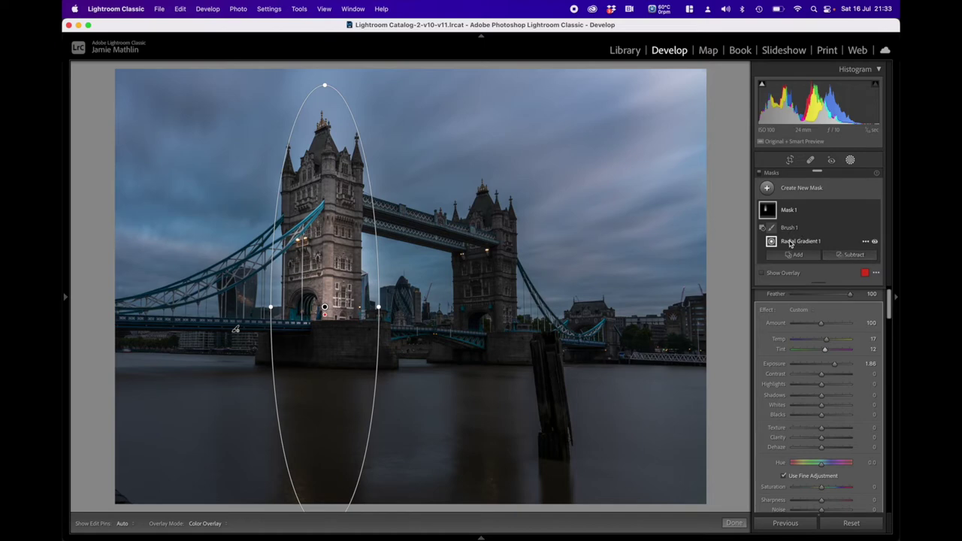
Subtract the sky from the near tower's mask with Select Sky
{"action": "left_click", "coordinate": [855, 256]}
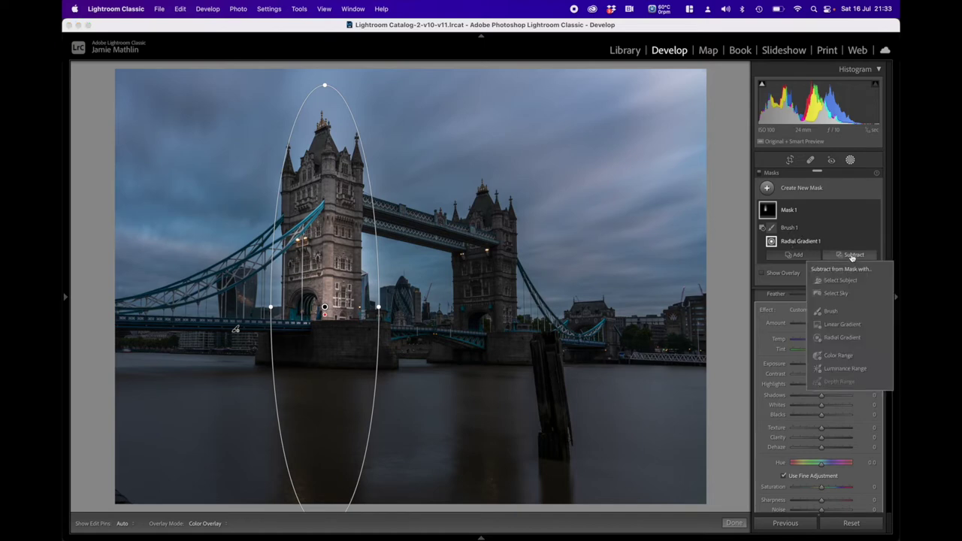
{"action": "left_click", "coordinate": [837, 294]}
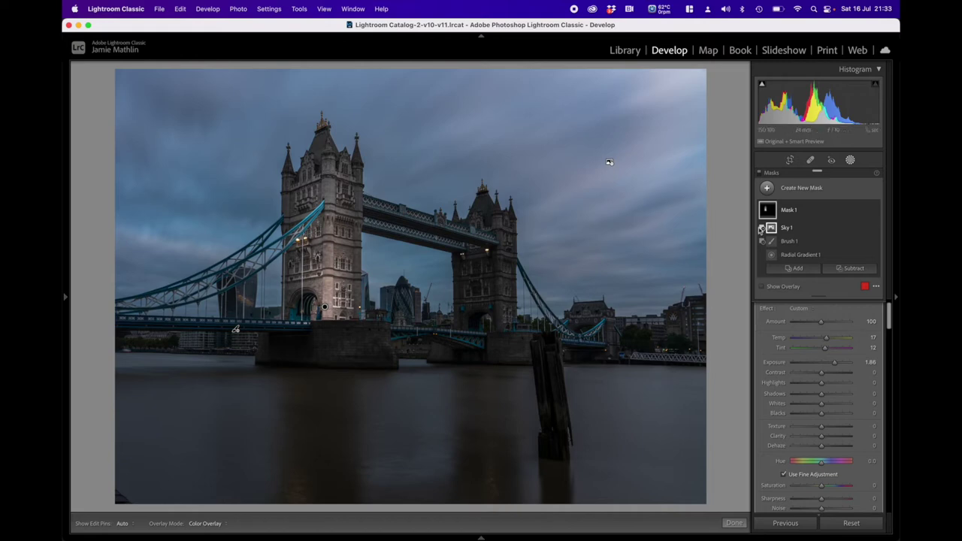
{"action": "left_click", "coordinate": [778, 256]}
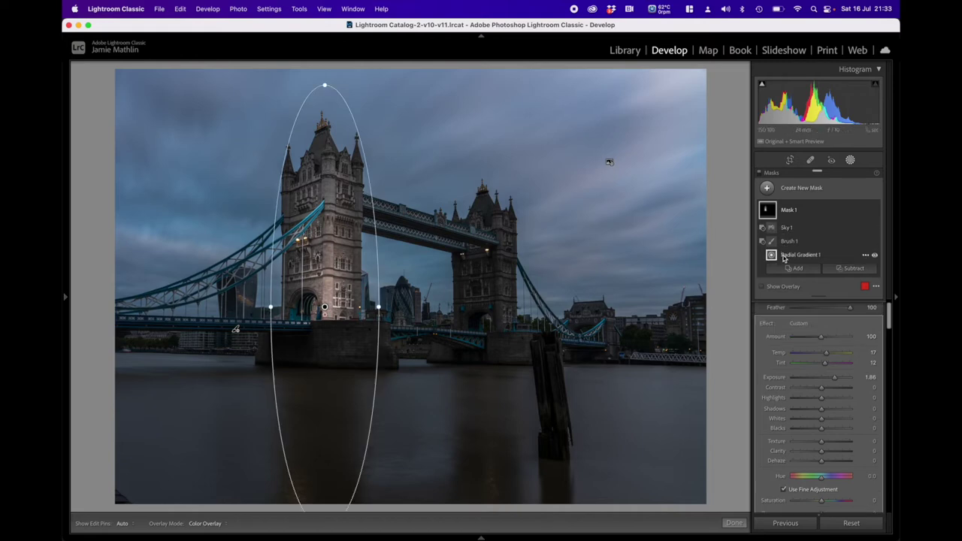
{"action": "mouse_move", "coordinate": [771, 216]}
Try to light the far tower by duplicating the near tower's mask and moving it across, and delete the copy
{"action": "right_click", "coordinate": [323, 309]}
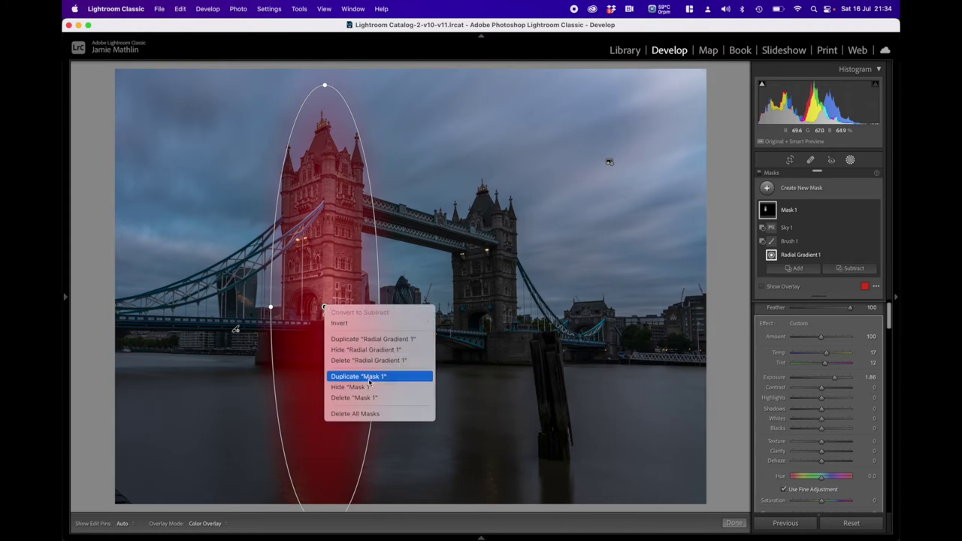
{"action": "left_click", "coordinate": [358, 337]}
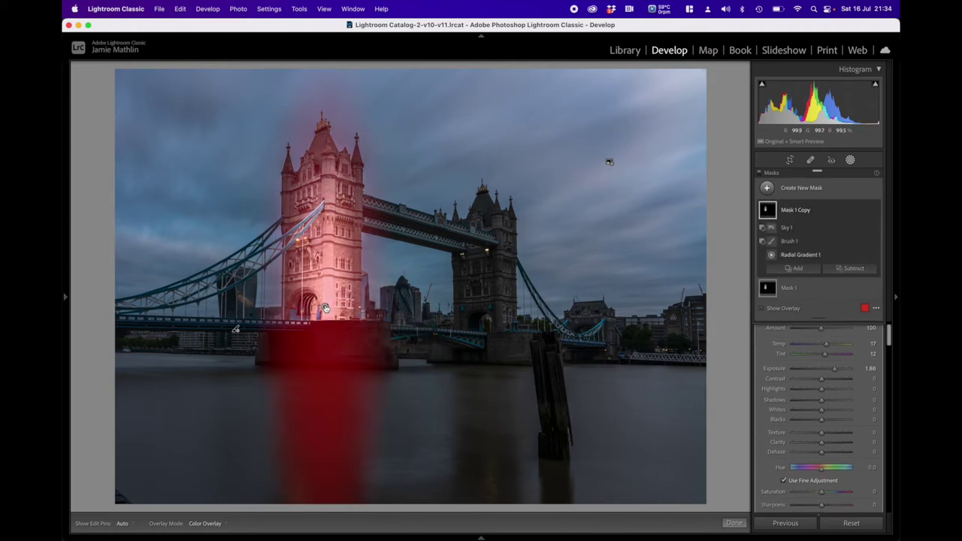
{"action": "mouse_move", "coordinate": [323, 308]}
{"action": "left_mouse_down"}
{"action": "mouse_move", "coordinate": [495, 309]}
{"action": "mouse_move", "coordinate": [487, 313]}
{"action": "left_mouse_up"}
{"action": "mouse_move", "coordinate": [400, 353]}
{"action": "left_mouse_down"}
{"action": "mouse_move", "coordinate": [400, 365]}
{"action": "mouse_move", "coordinate": [403, 340]}
{"action": "left_mouse_up"}
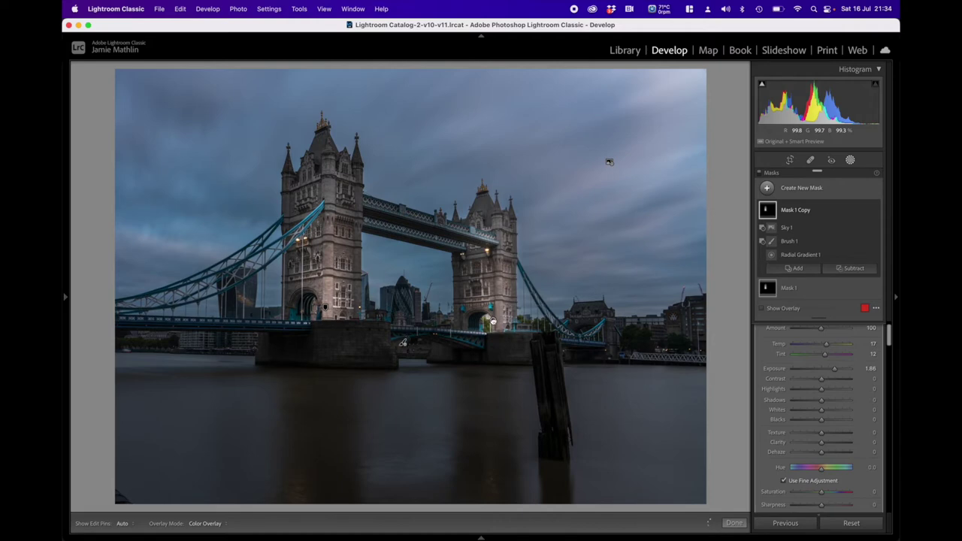
{"action": "left_click", "coordinate": [493, 323]}
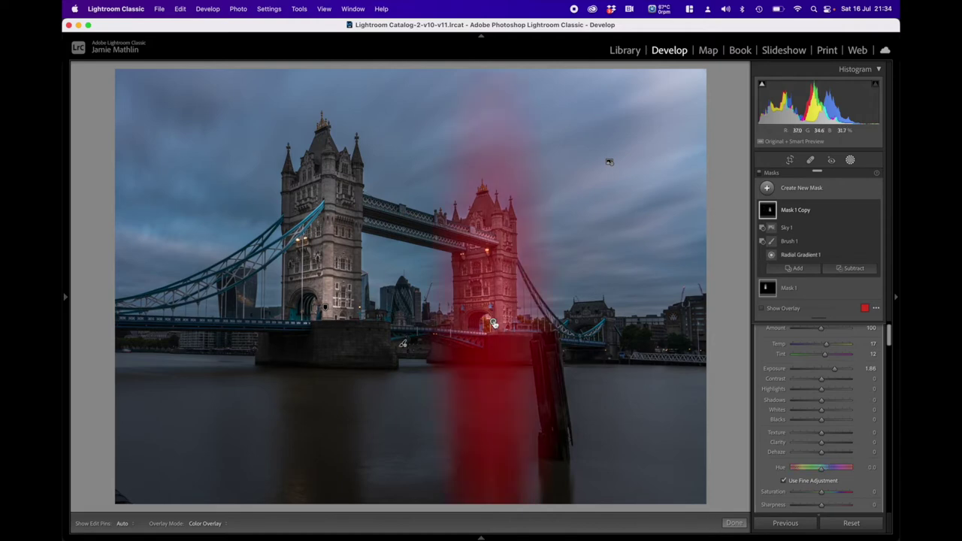
{"action": "right_click", "coordinate": [493, 323]}
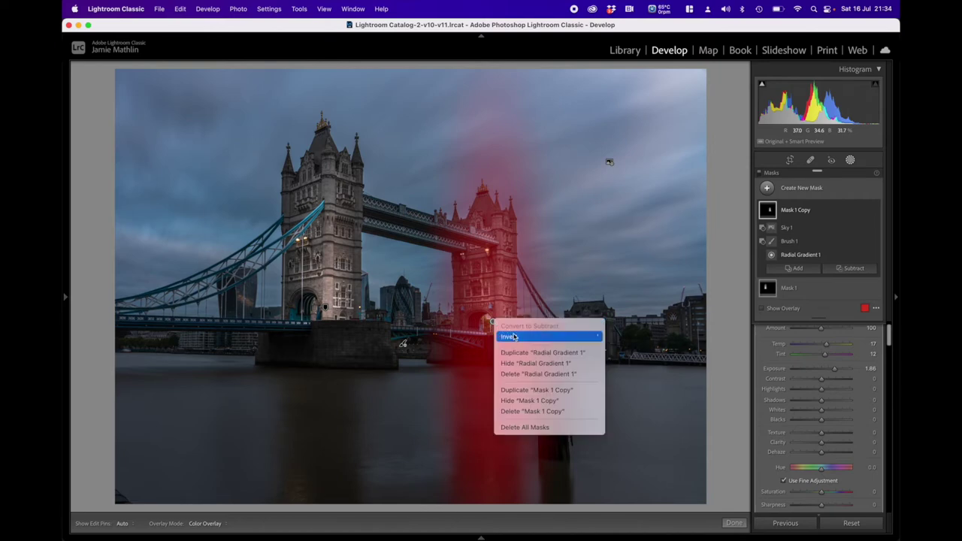
{"action": "left_click", "coordinate": [532, 412]}
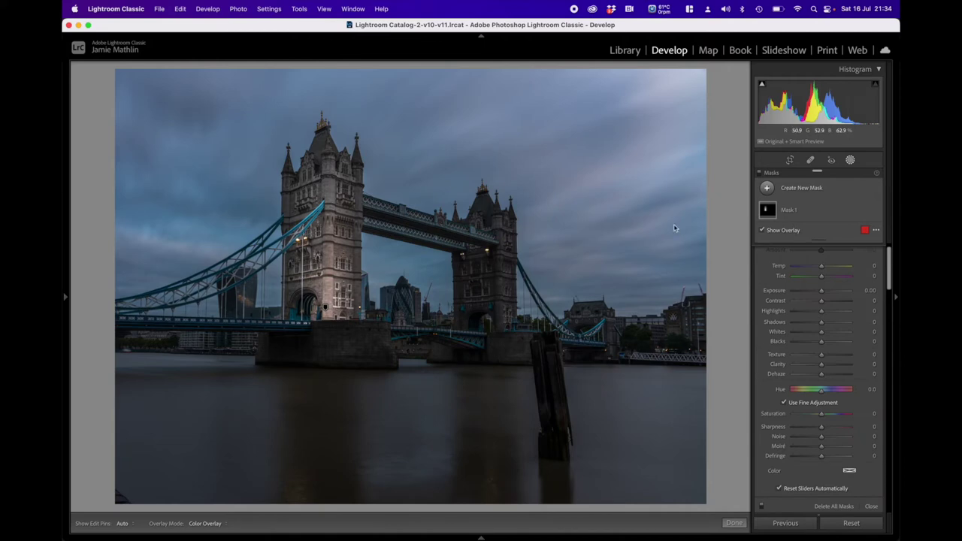
Create a radial gradient mask over the far tower, centred on its archway, reaching above the roof and narrowed close to the tower's sides
{"action": "left_click", "coordinate": [793, 193]}
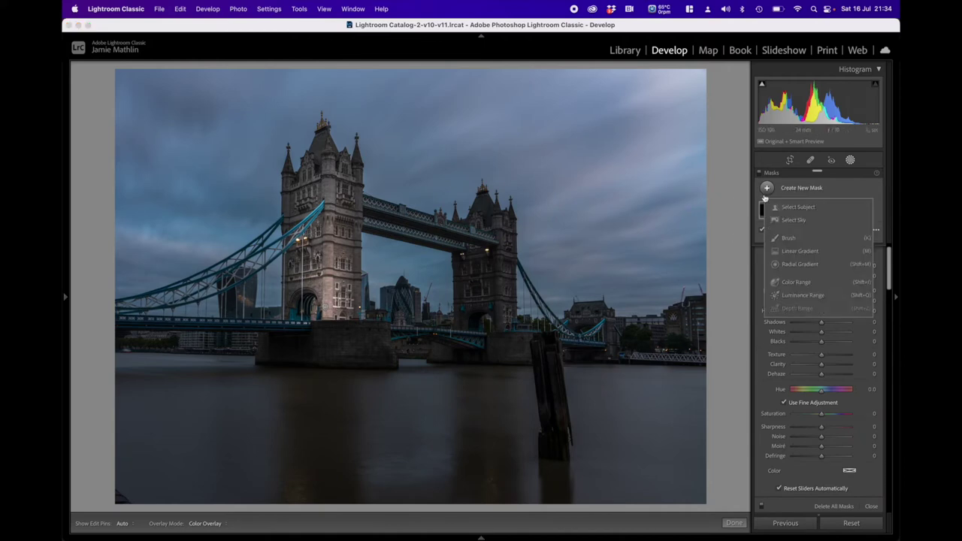
{"action": "left_click", "coordinate": [800, 264]}
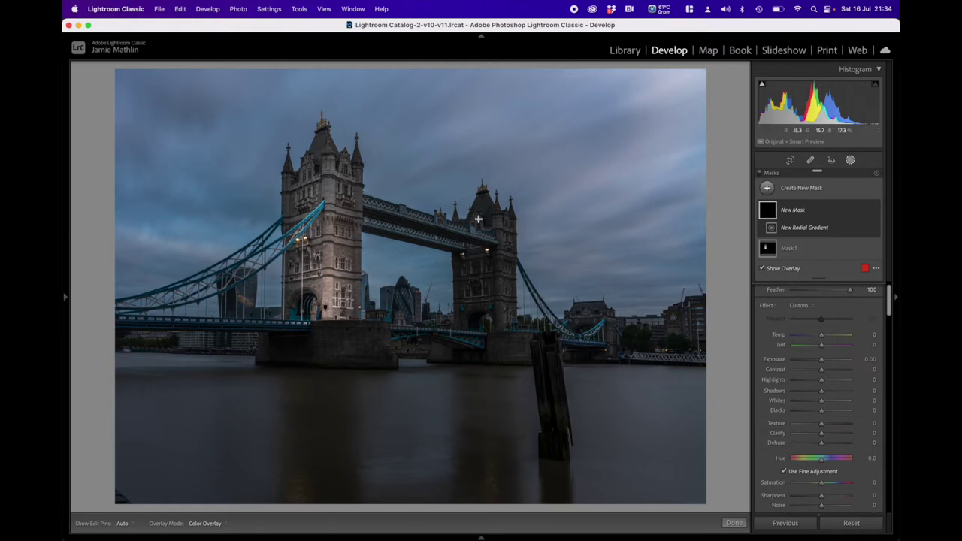
{"action": "left_click_drag", "start_coordinate": [478, 219], "coordinate": [542, 378]}
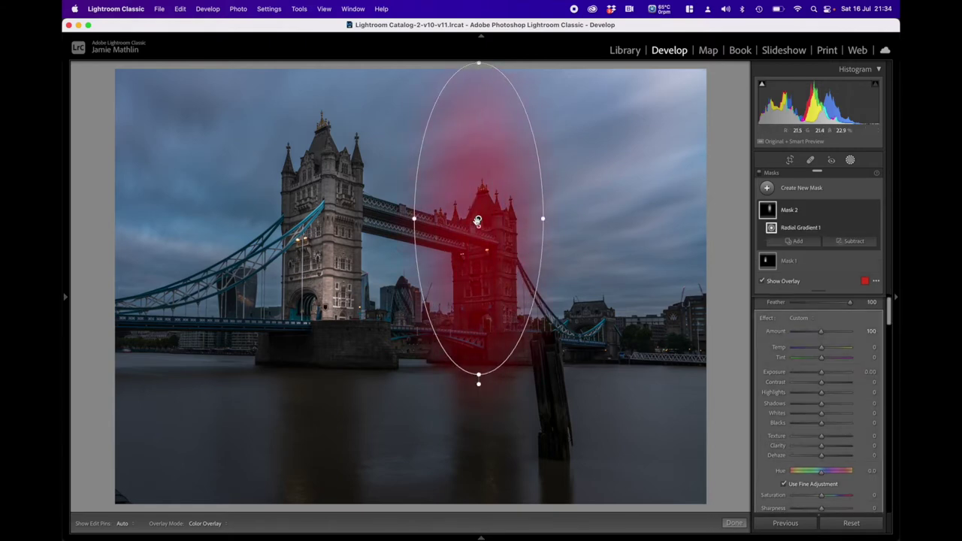
{"action": "left_click_drag", "start_coordinate": [476, 224], "coordinate": [489, 321]}
{"action": "left_click_drag", "start_coordinate": [484, 165], "coordinate": [486, 149]}
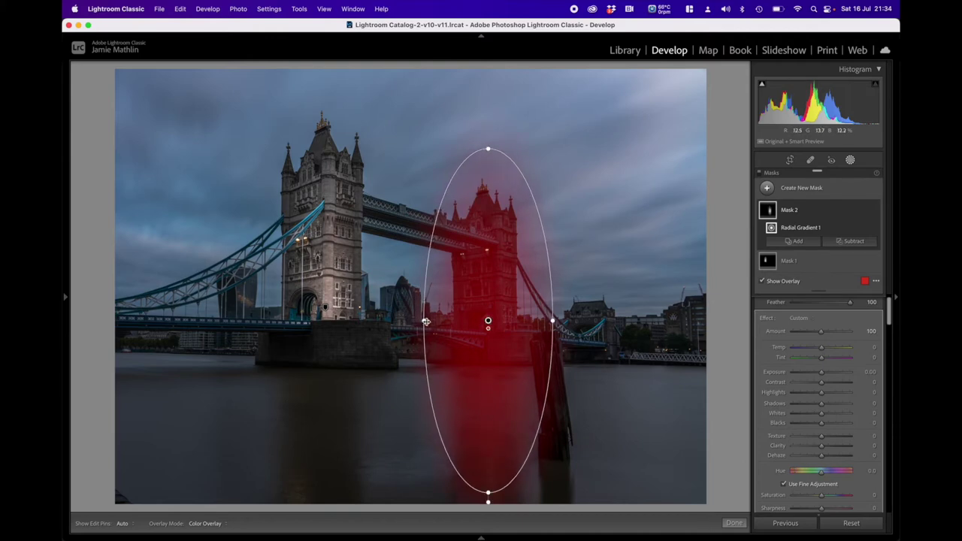
{"action": "left_click_drag", "start_coordinate": [427, 322], "coordinate": [442, 322]}
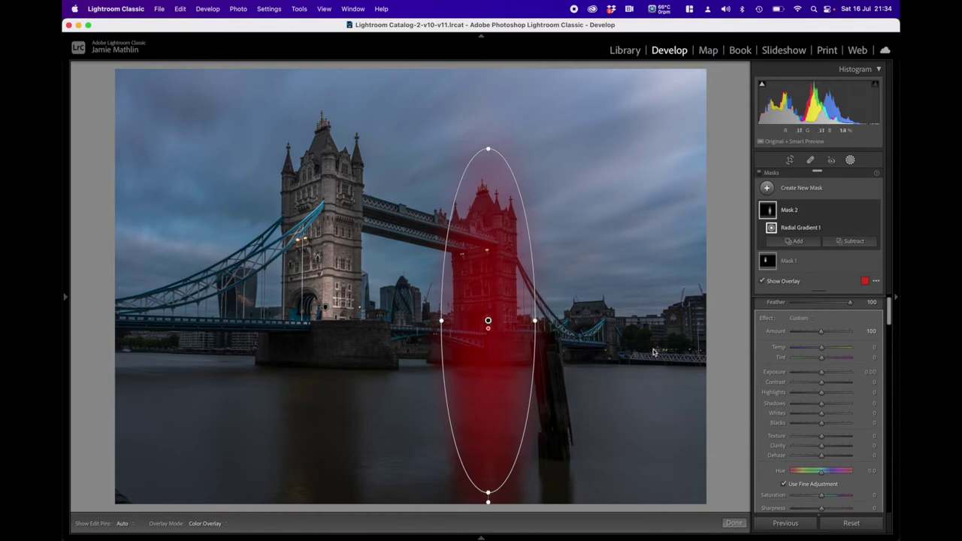
Hide the overlay, set the far tower mask's Exposure to 1.76, Temp to 18 and Tint to 14, and widen its ellipse slightly
{"action": "key", "text": "o"}
{"action": "left_click_drag", "start_coordinate": [822, 373], "coordinate": [835, 377]}
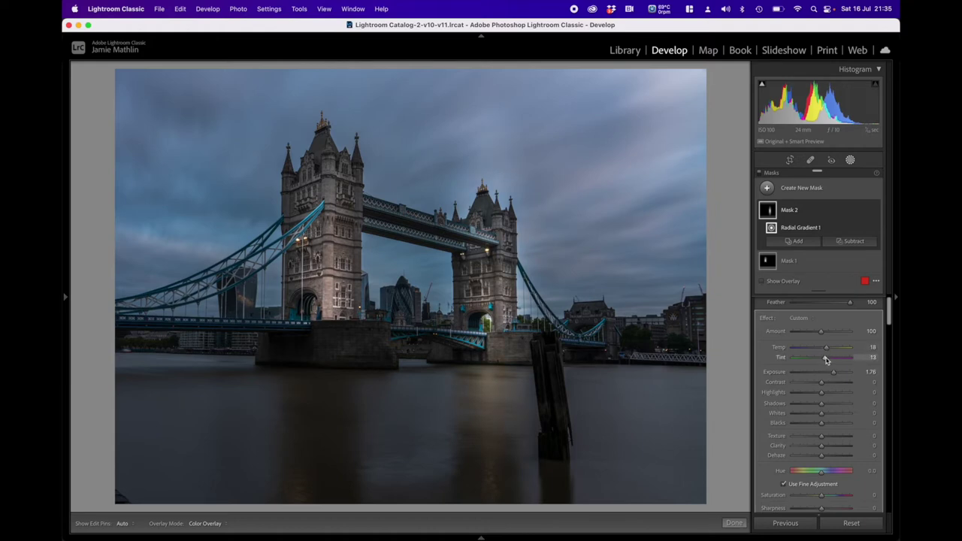
{"action": "mouse_move", "coordinate": [459, 312]}
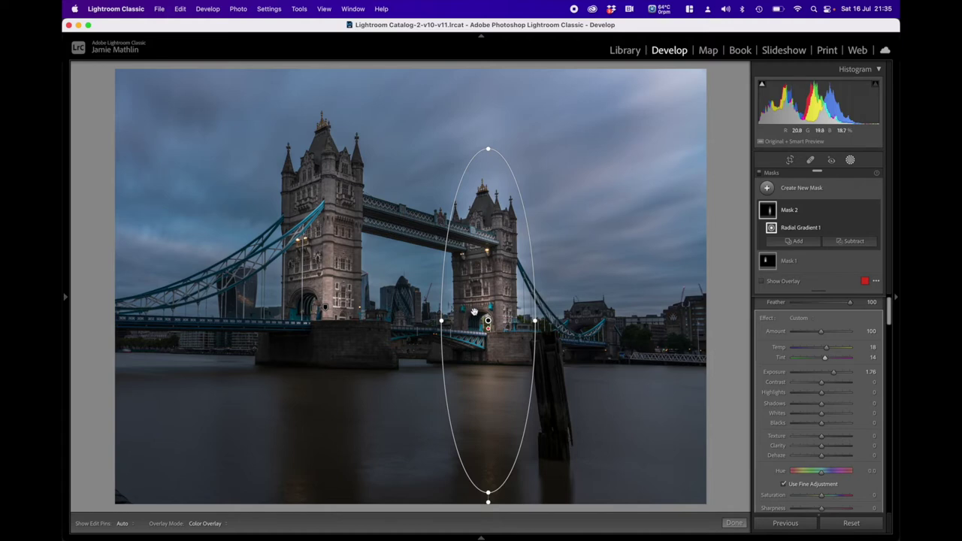
{"action": "scroll", "coordinate": [785, 358], "scroll_direction": "up", "scroll_amount": 1}
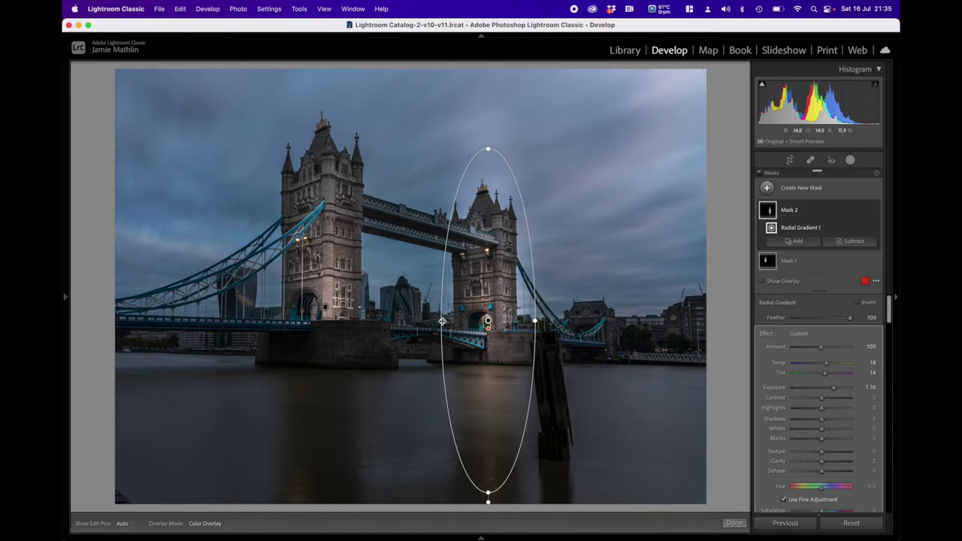
{"action": "left_click_drag", "start_coordinate": [441, 322], "coordinate": [438, 322]}
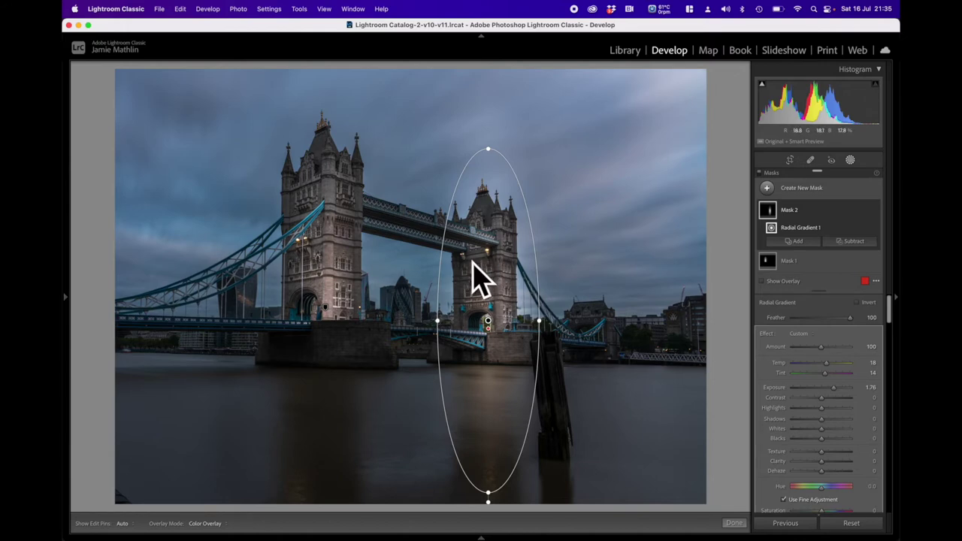
{"action": "left_click_drag", "start_coordinate": [542, 321], "coordinate": [537, 321]}
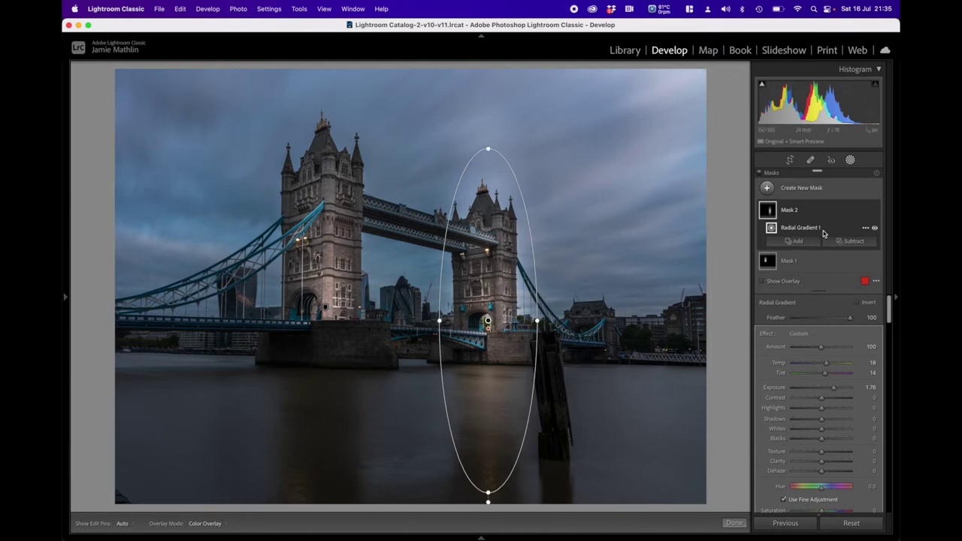
Subtract the sky from the far tower's mask with Select Sky and reselect its radial gradient
{"action": "left_click", "coordinate": [852, 242]}
{"action": "left_click", "coordinate": [836, 279]}
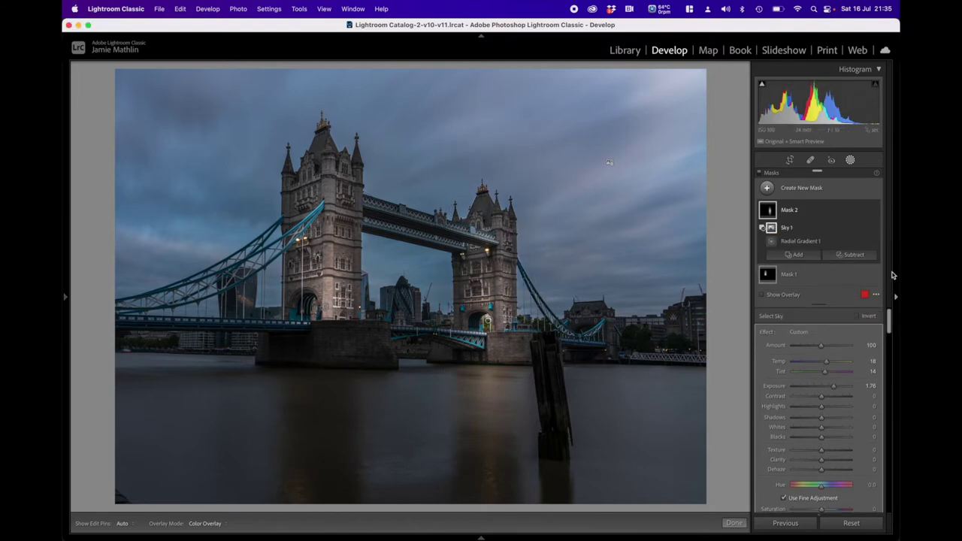
{"action": "left_click", "coordinate": [790, 244]}
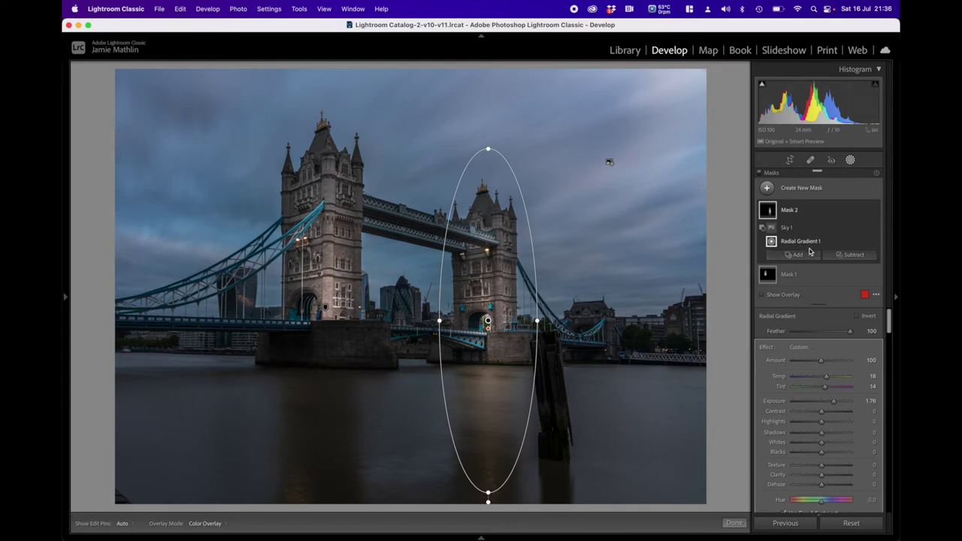
Subtract the far pier, the wooden post and the water below from the tower's mask using a size 32 brush at 100% zoom
{"action": "left_click", "coordinate": [856, 258]}
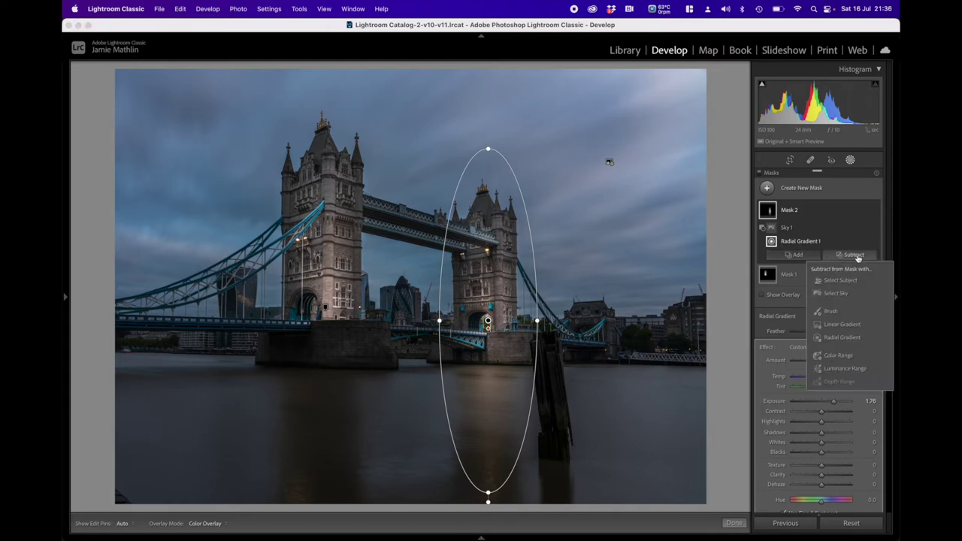
{"action": "left_click", "coordinate": [842, 312]}
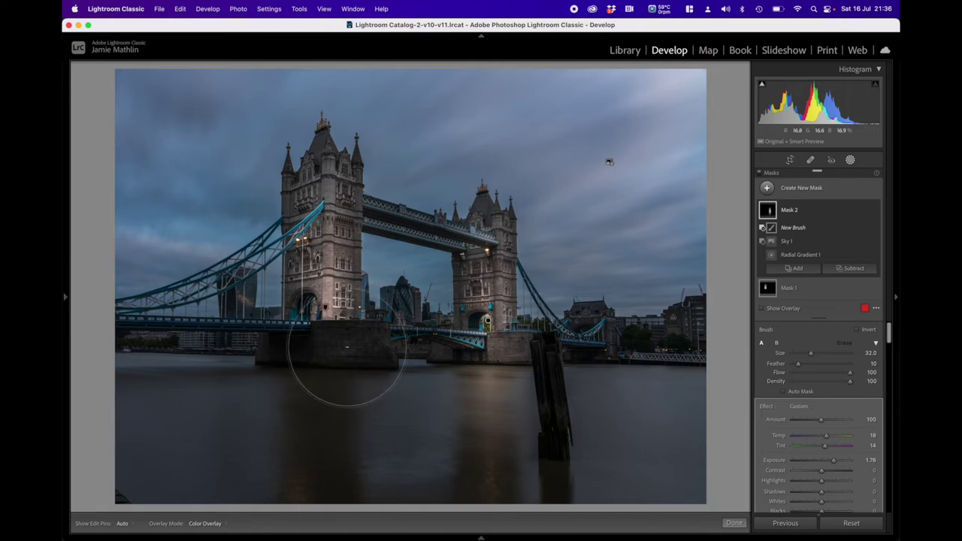
{"action": "mouse_move", "coordinate": [66, 297]}
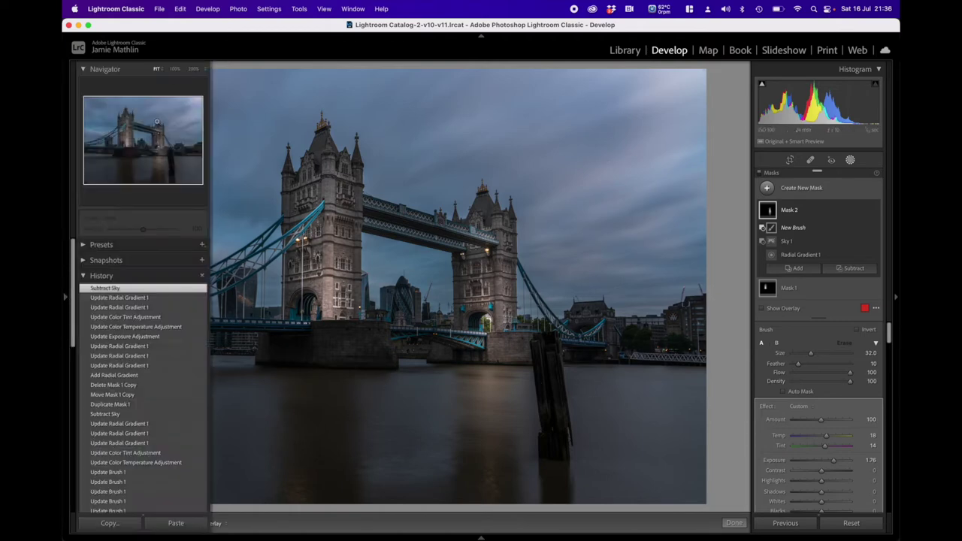
{"action": "left_click", "coordinate": [175, 69]}
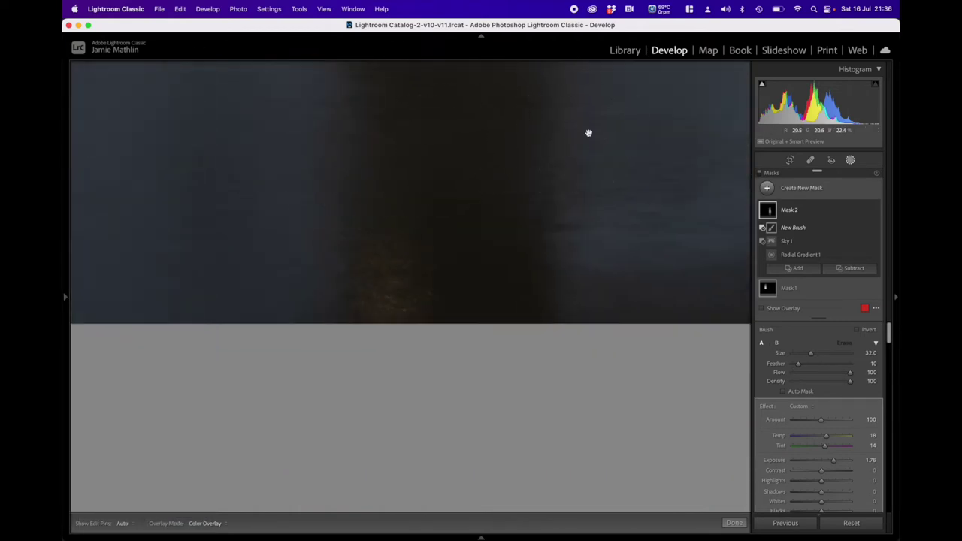
{"action": "scroll", "coordinate": [360, 303], "scroll_direction": "down", "scroll_amount": 5}
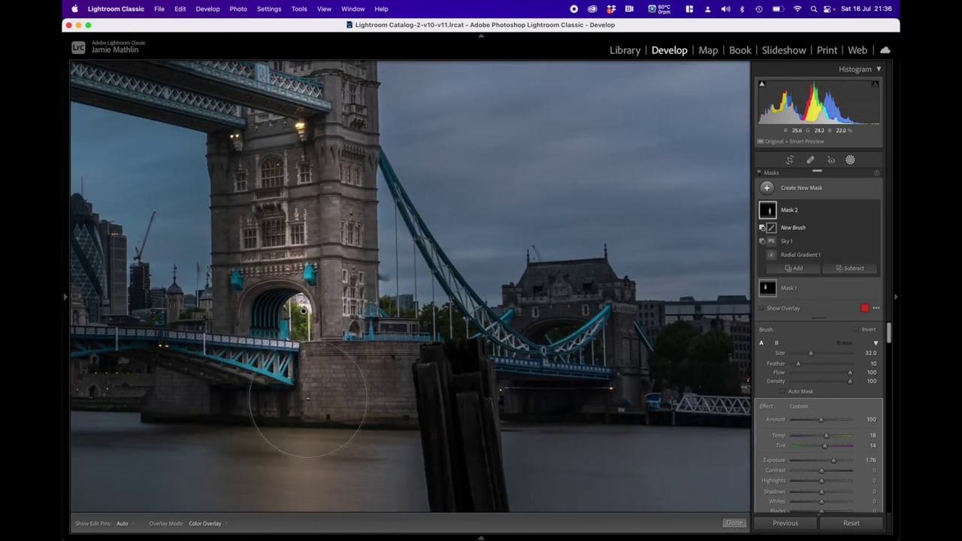
{"action": "left_click", "coordinate": [178, 391]}
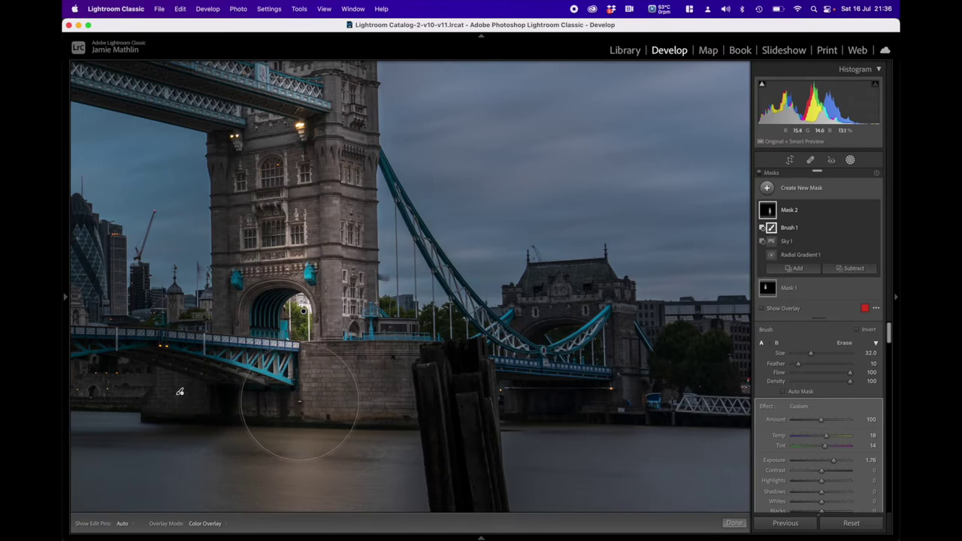
{"action": "left_click_drag", "start_coordinate": [300, 403], "coordinate": [397, 402]}
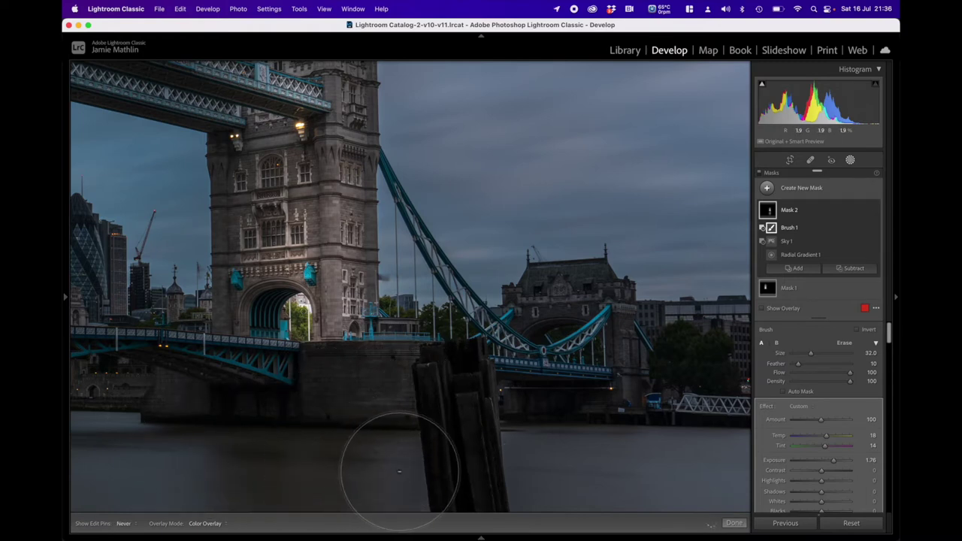
{"action": "left_click_drag", "start_coordinate": [346, 395], "coordinate": [357, 175]}
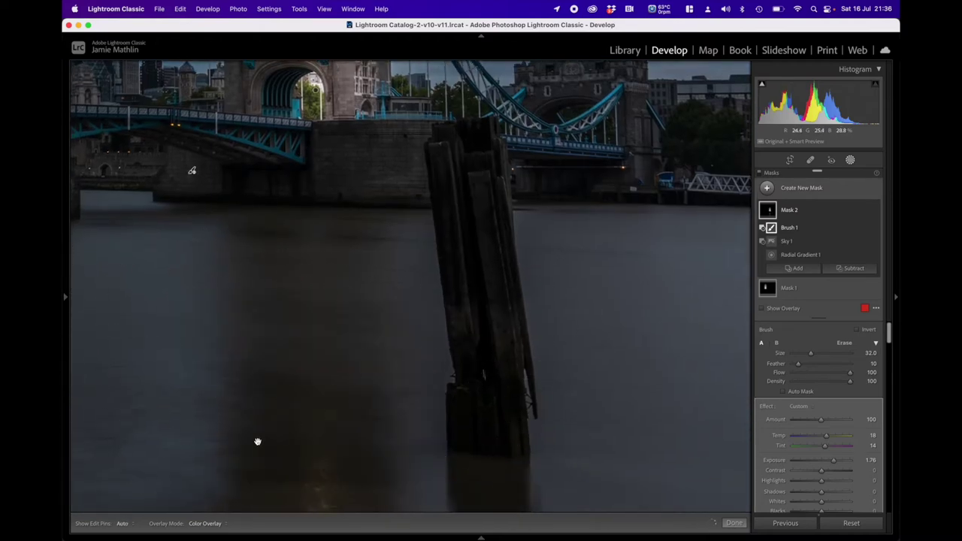
{"action": "left_click_drag", "start_coordinate": [258, 440], "coordinate": [283, 172]}
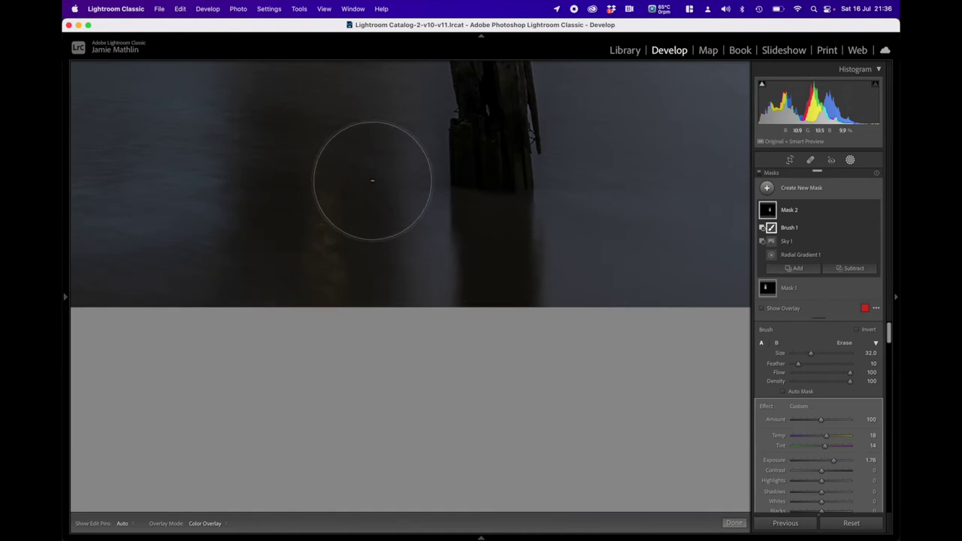
Fit the whole photo in view, raise the far tower mask's Exposure to 1.91, and widen its radial ellipse while shifting it slightly down
{"action": "mouse_move", "coordinate": [64, 305]}
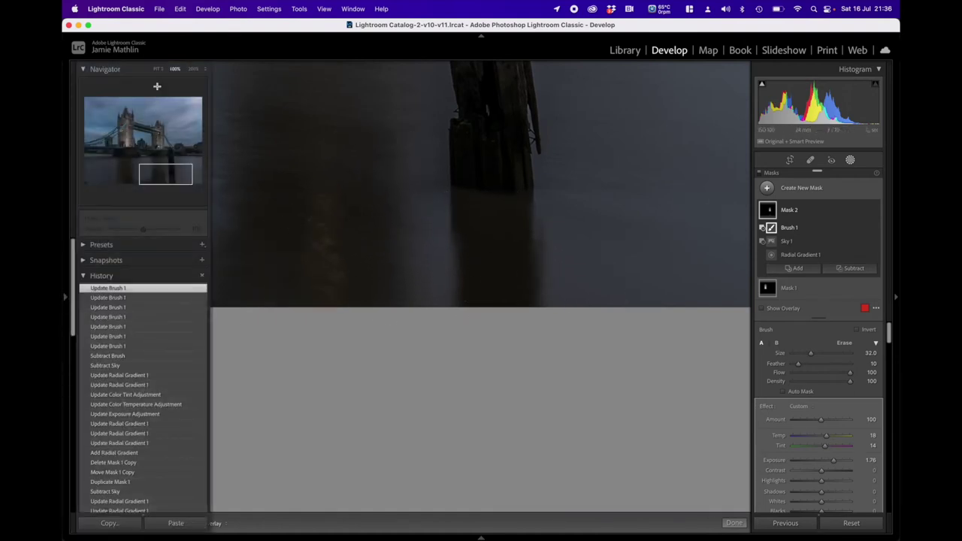
{"action": "left_click", "coordinate": [157, 69]}
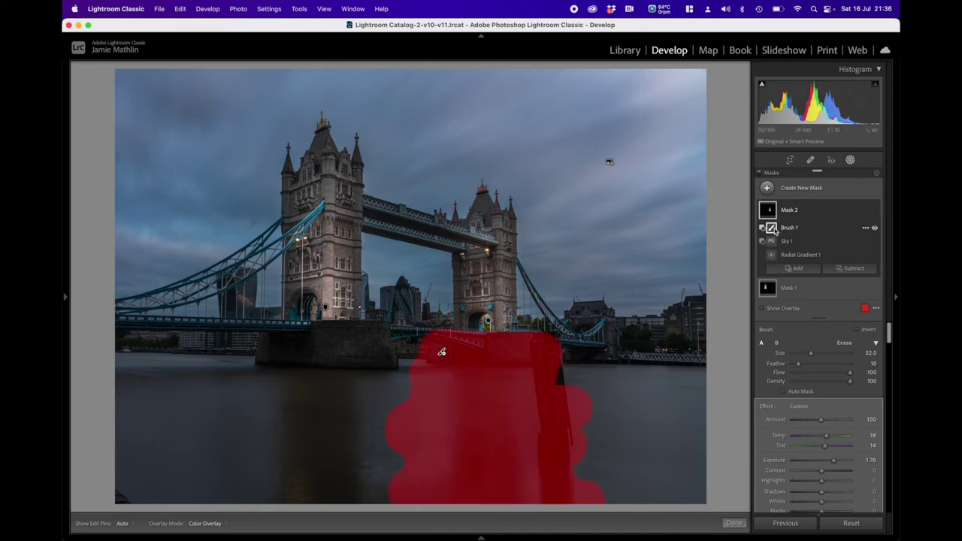
{"action": "left_click", "coordinate": [788, 256]}
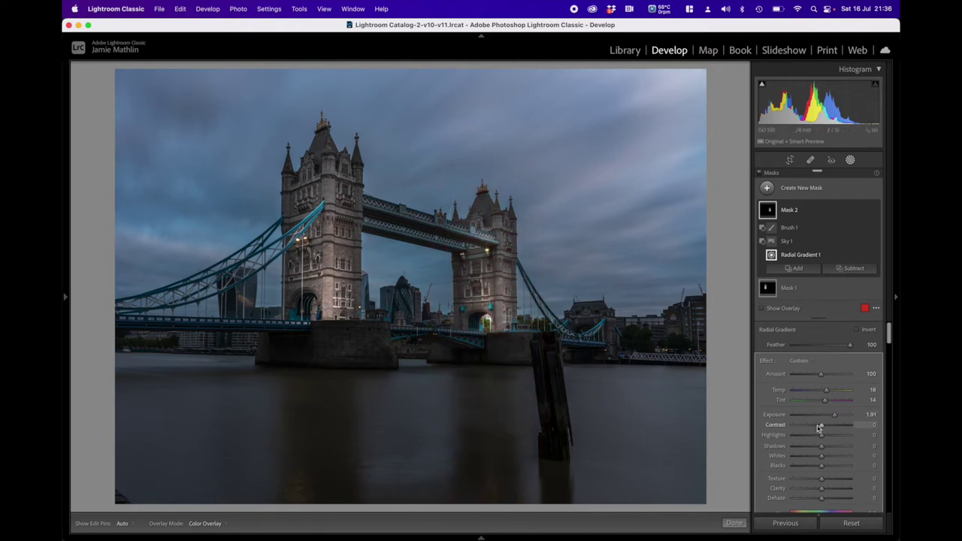
{"action": "left_click_drag", "start_coordinate": [441, 320], "coordinate": [487, 325]}
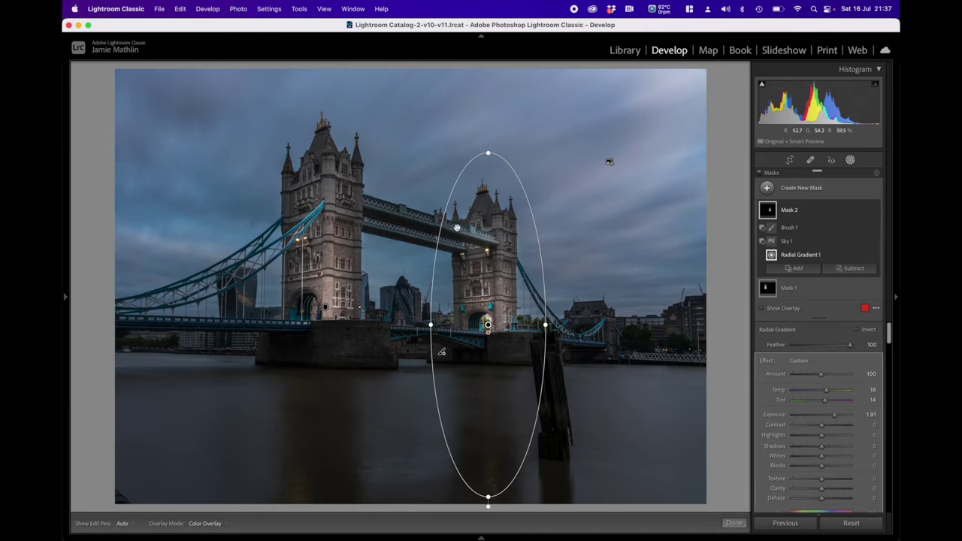
Zoom to 100%, reduce the subtracting brush to size 8 and brush the upper walkway beside the far tower out of the mask
{"action": "mouse_move", "coordinate": [72, 305]}
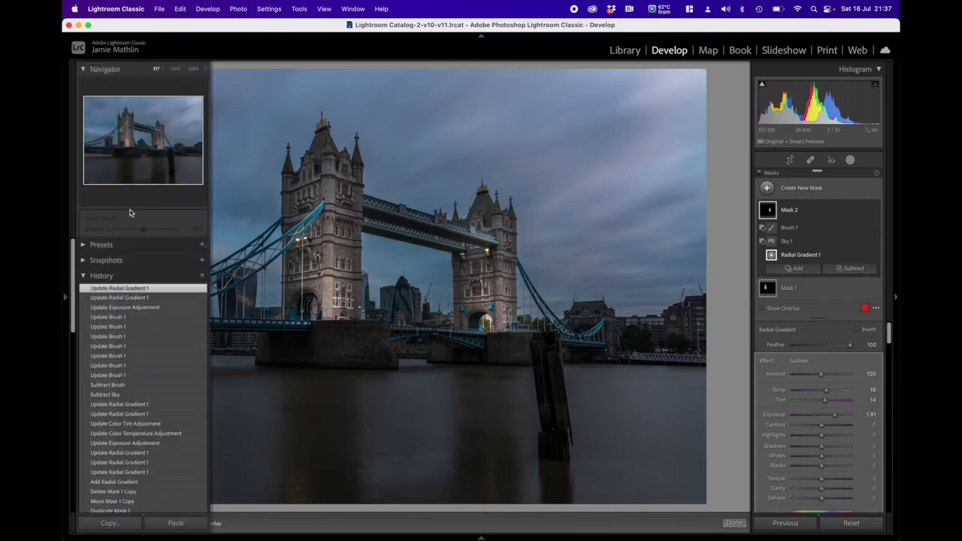
{"action": "left_click", "coordinate": [178, 72]}
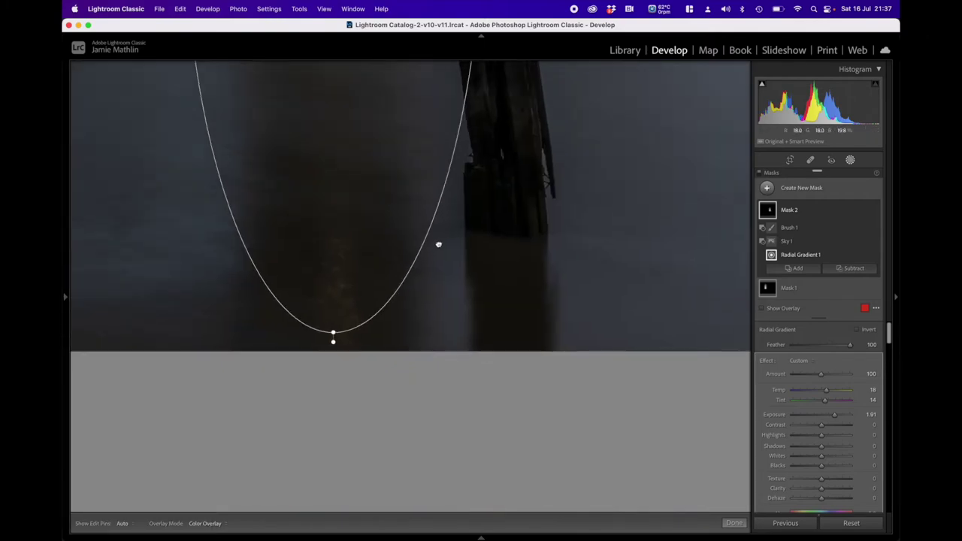
{"action": "scroll", "coordinate": [462, 195], "scroll_direction": "up", "scroll_amount": 10}
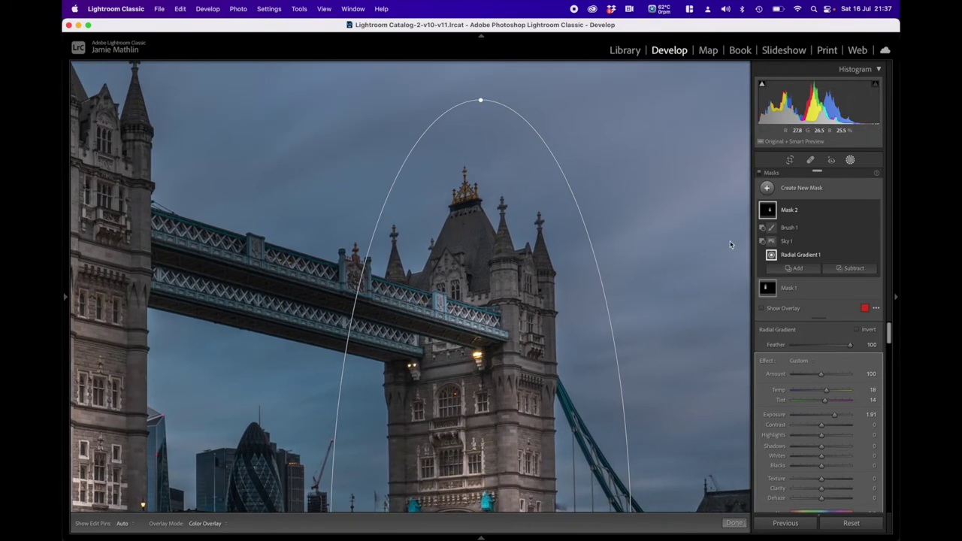
{"action": "left_click", "coordinate": [789, 227]}
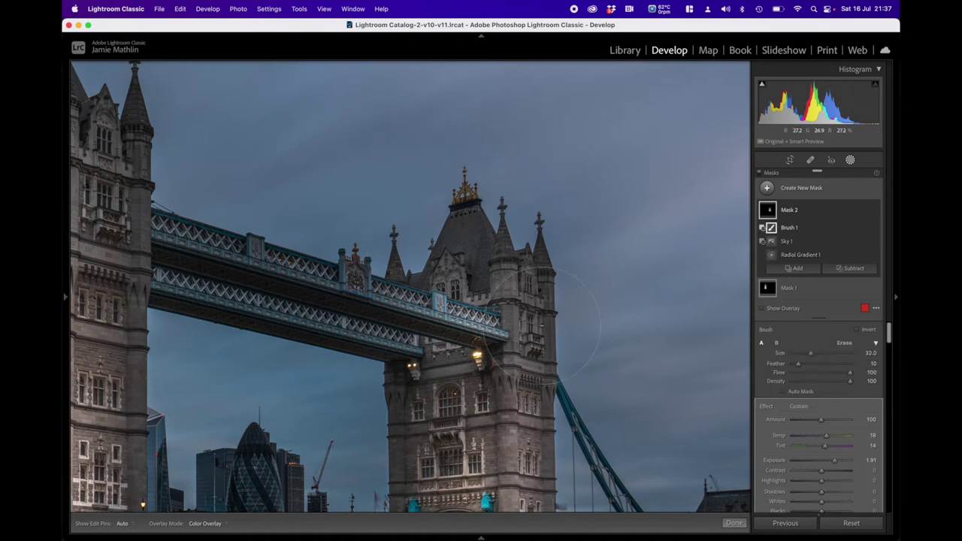
{"action": "key", "text": "bracketleft"}
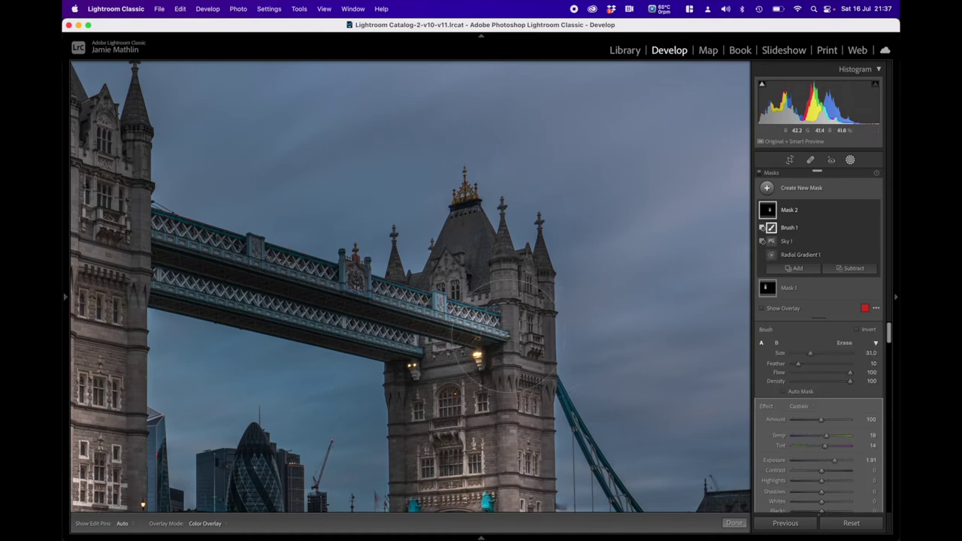
{"action": "key", "text": "bracketleft"}
{"action": "key", "text": "bracketleft"}
{"action": "key", "text": "bracketleft"}
{"action": "key", "text": "bracketleft"}
{"action": "key", "text": "bracketleft"}
{"action": "key", "text": "bracketleft"}
{"action": "key", "text": "bracketright"}
{"action": "key", "text": "bracketright"}
{"action": "key", "text": "bracketleft"}
{"action": "key", "text": "bracketleft"}
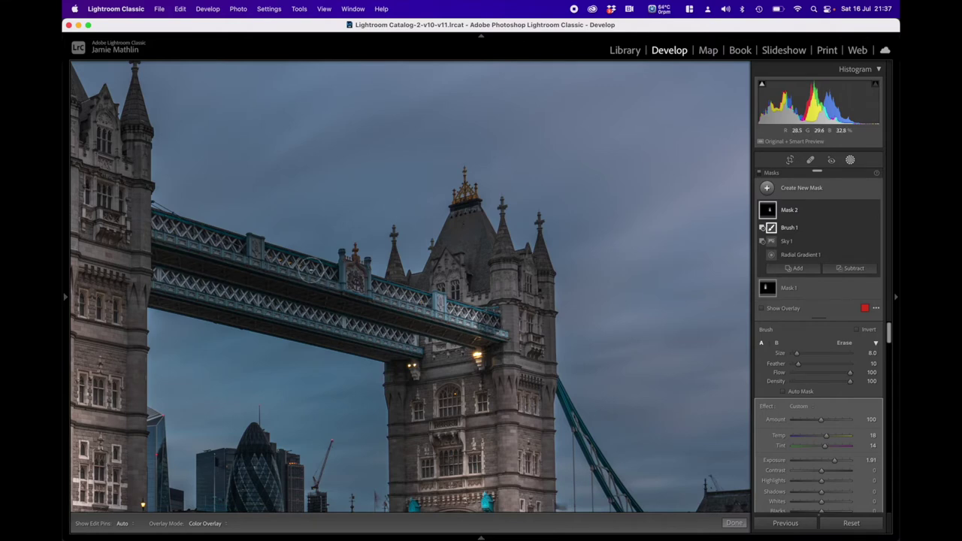
{"action": "key", "text": "h"}
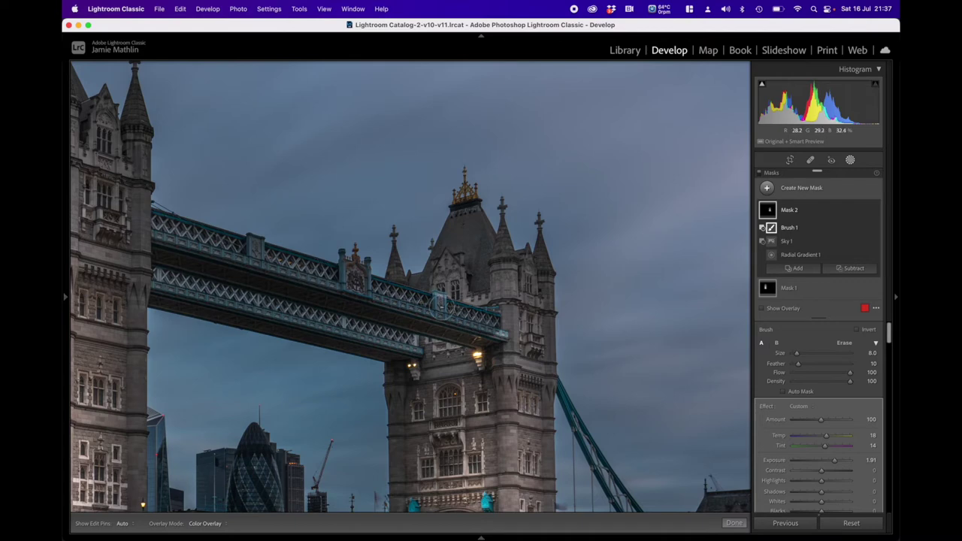
At 200% zoom, brush the remaining upper walkway beside the far tower out of its mask, reducing the brush to size 3
{"action": "mouse_move", "coordinate": [69, 295]}
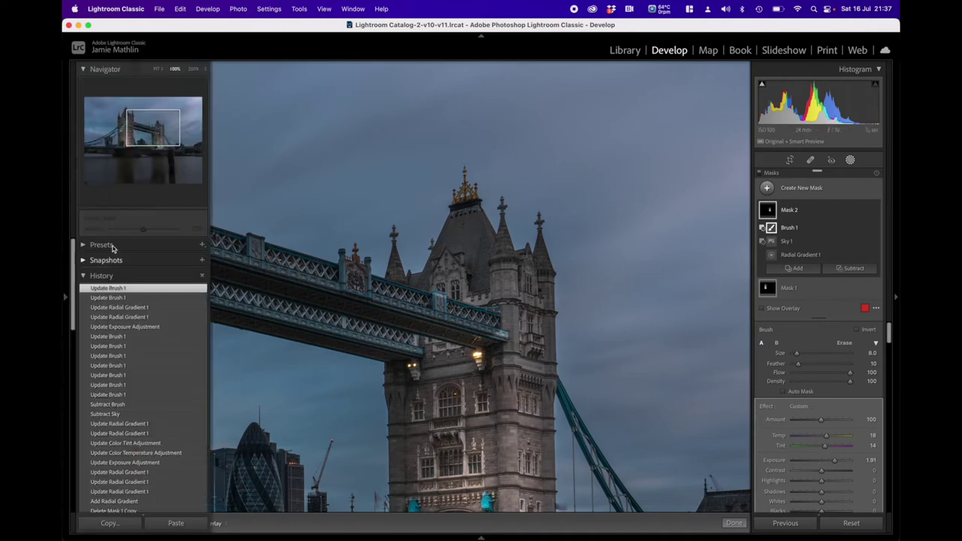
{"action": "left_click", "coordinate": [194, 69]}
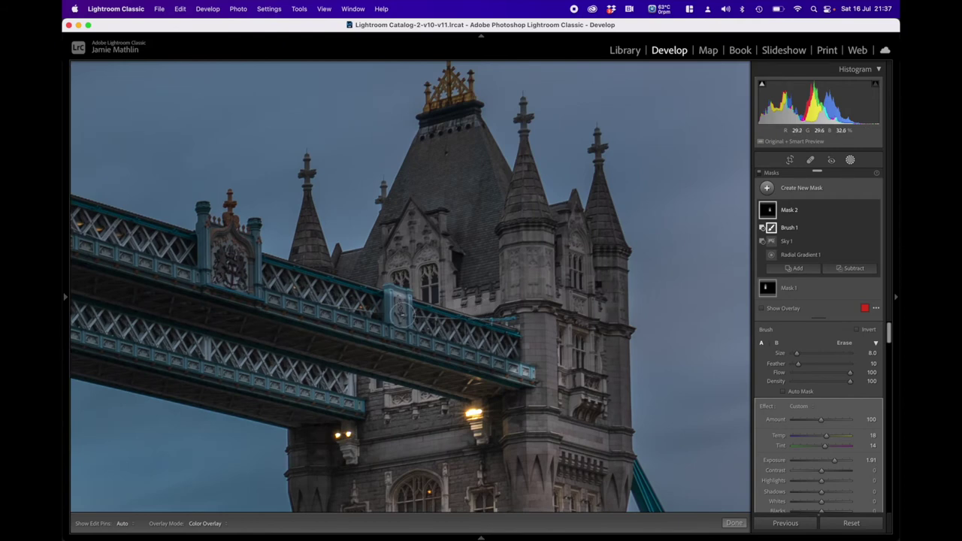
{"action": "scroll", "coordinate": [401, 314], "scroll_direction": "down", "scroll_amount": 5}
{"action": "key", "text": "h"}
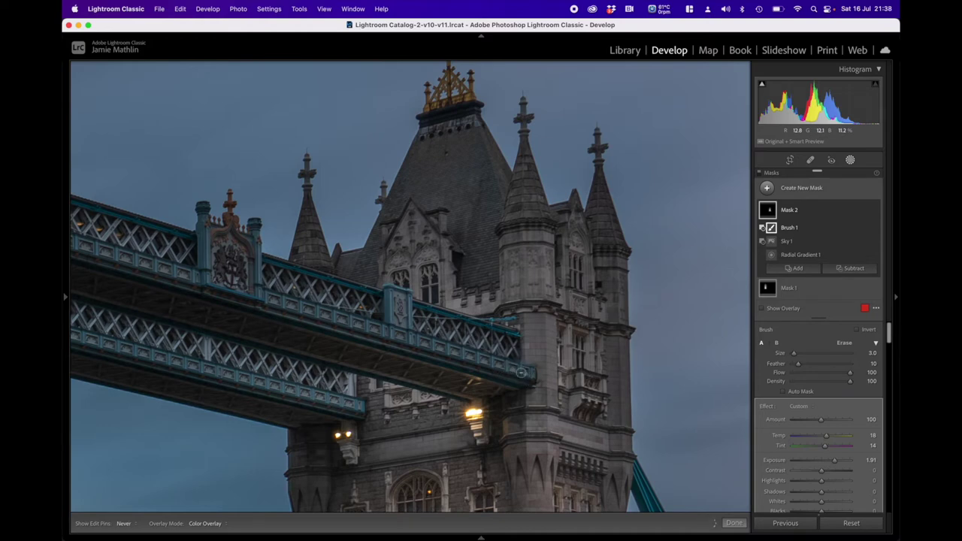
{"action": "key", "text": "h"}
{"action": "left_click", "coordinate": [65, 297]}
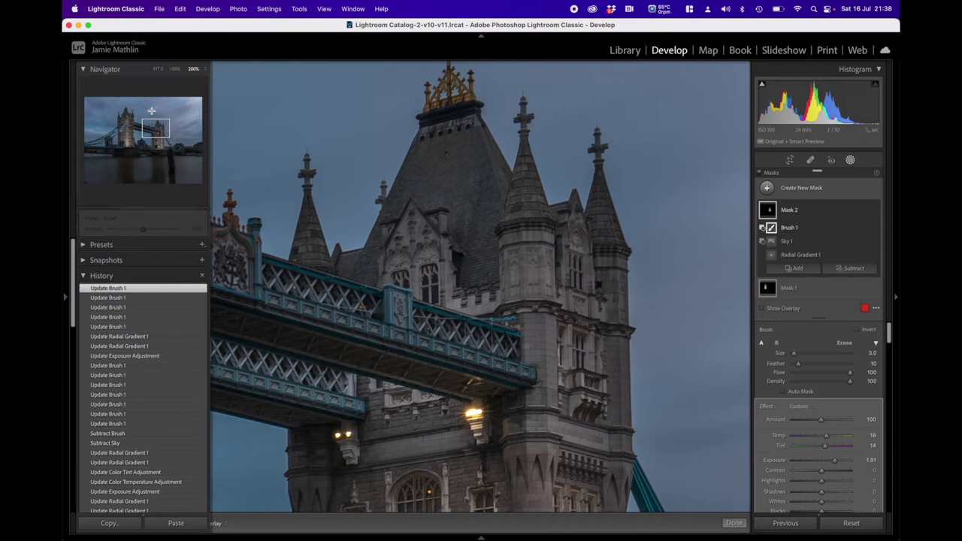
Add a wide radial gradient mask over the near tower's pier and set its Exposure to 1.49 and Temp to 14
{"action": "left_click", "coordinate": [158, 69]}
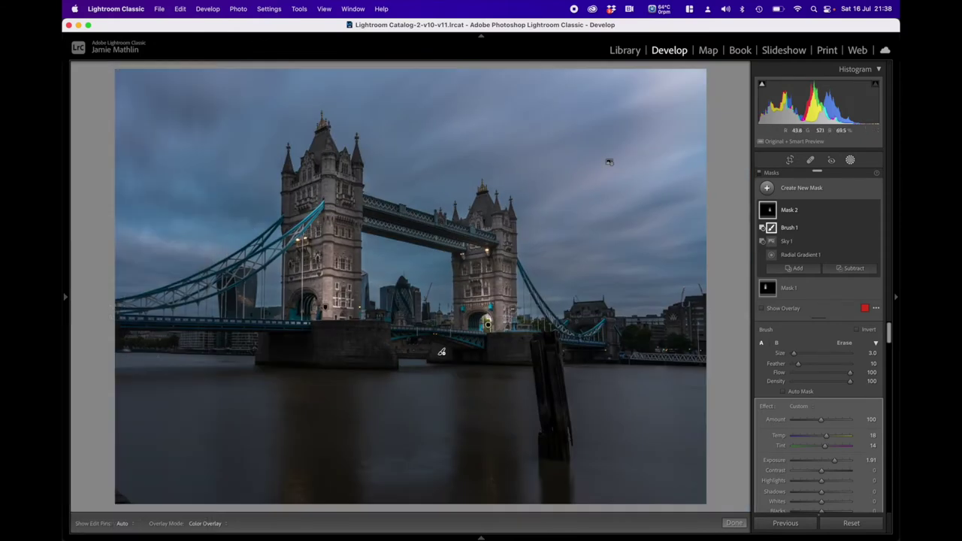
{"action": "left_click", "coordinate": [790, 190]}
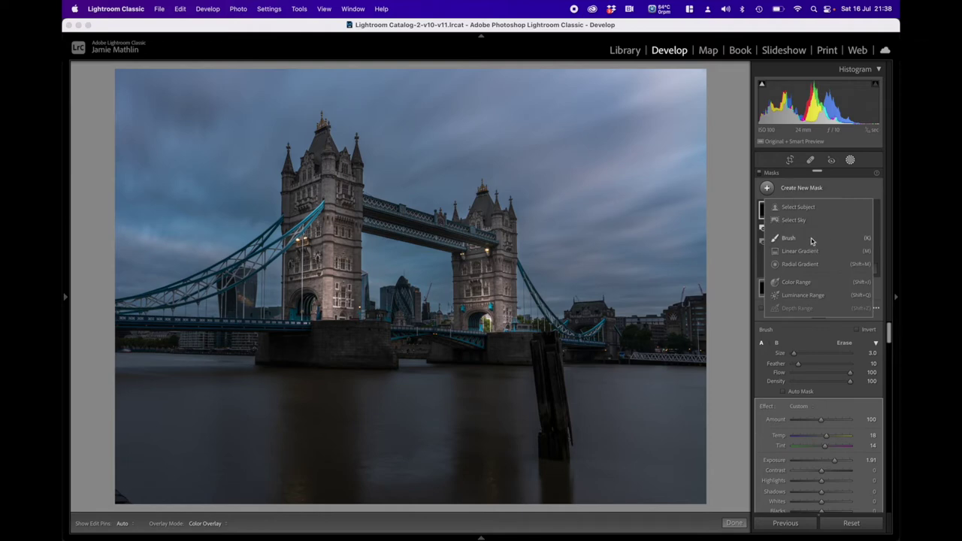
{"action": "left_click", "coordinate": [800, 264]}
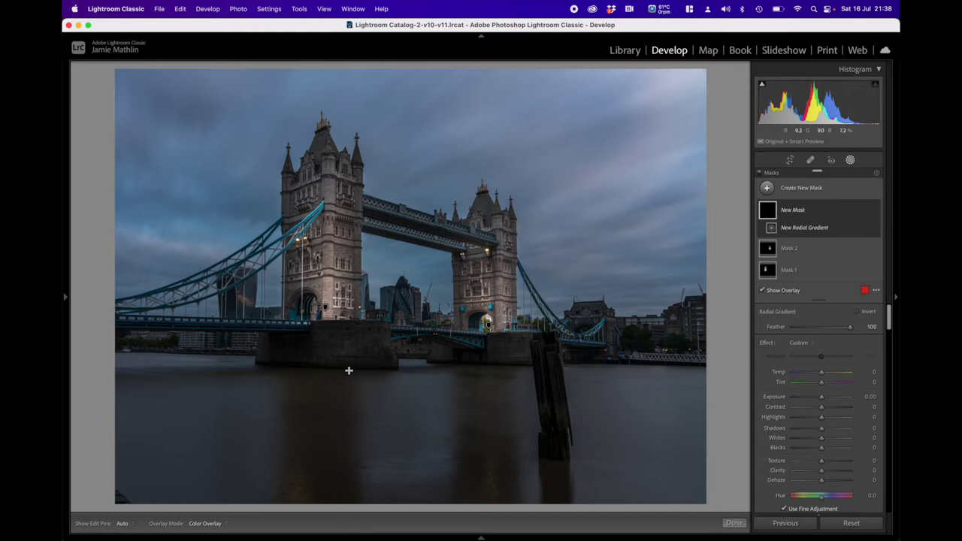
{"action": "left_click_drag", "start_coordinate": [288, 344], "coordinate": [388, 373]}
{"action": "left_click_drag", "start_coordinate": [287, 345], "coordinate": [321, 361]}
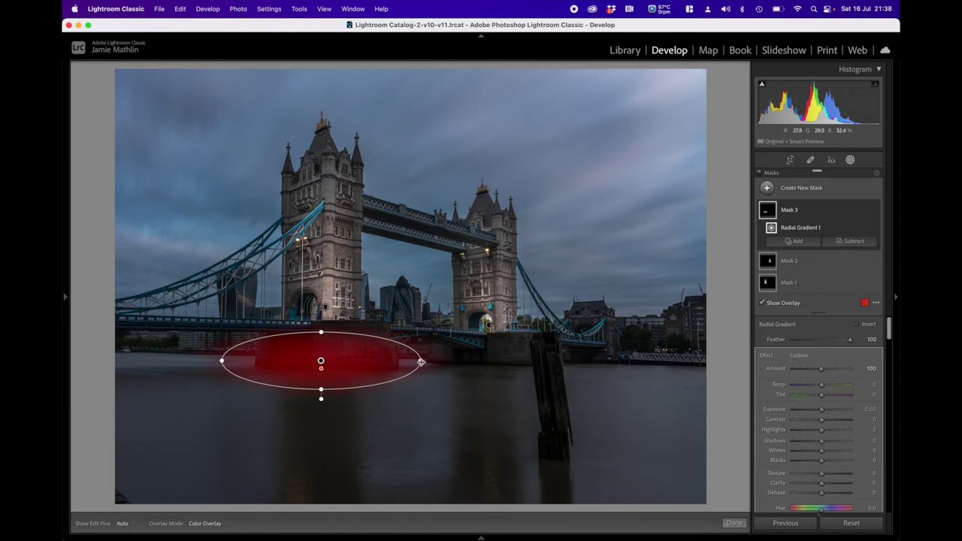
{"action": "left_click_drag", "start_coordinate": [421, 362], "coordinate": [436, 361]}
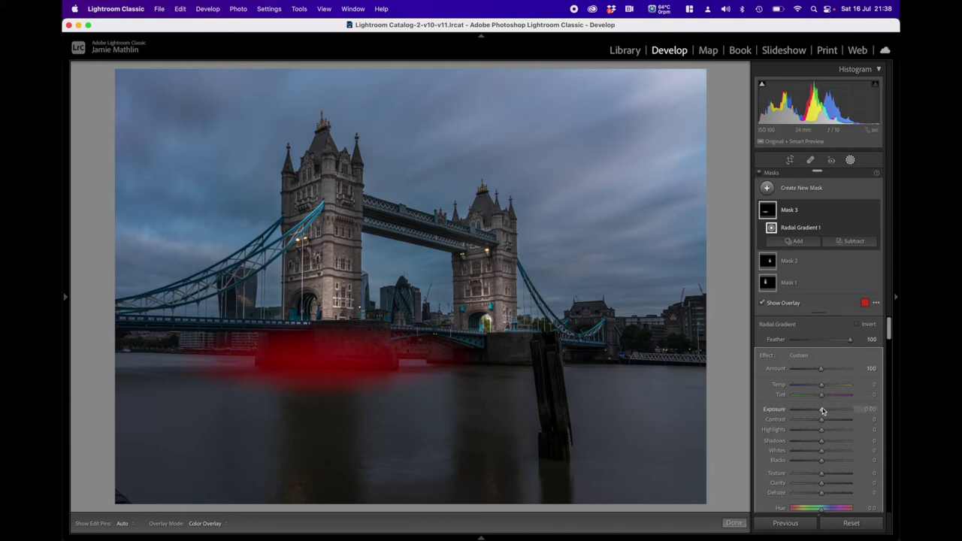
{"action": "left_click_drag", "start_coordinate": [823, 412], "coordinate": [833, 412]}
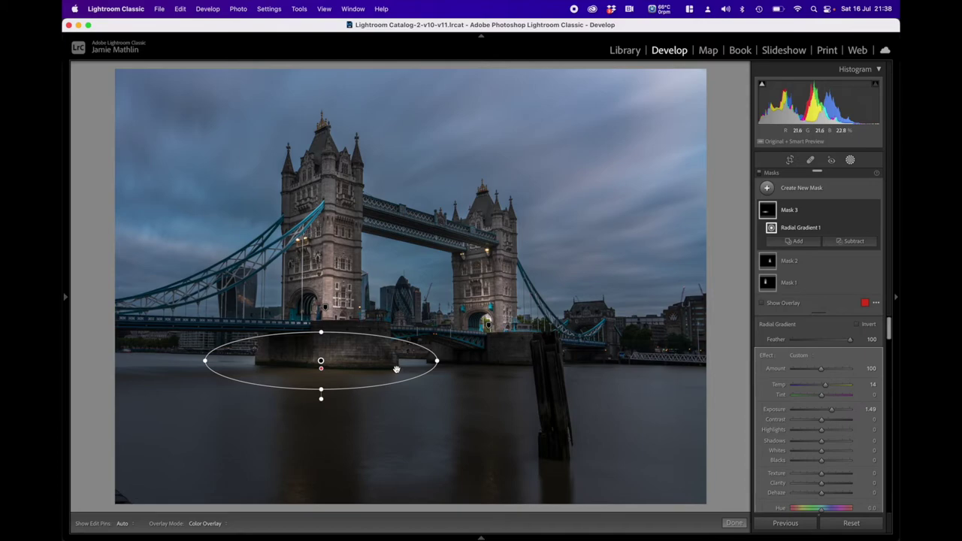
Subtract the water left of the near pier from its mask using a size 8 brush with Feather 40 at 100% zoom
{"action": "mouse_move", "coordinate": [96, 282]}
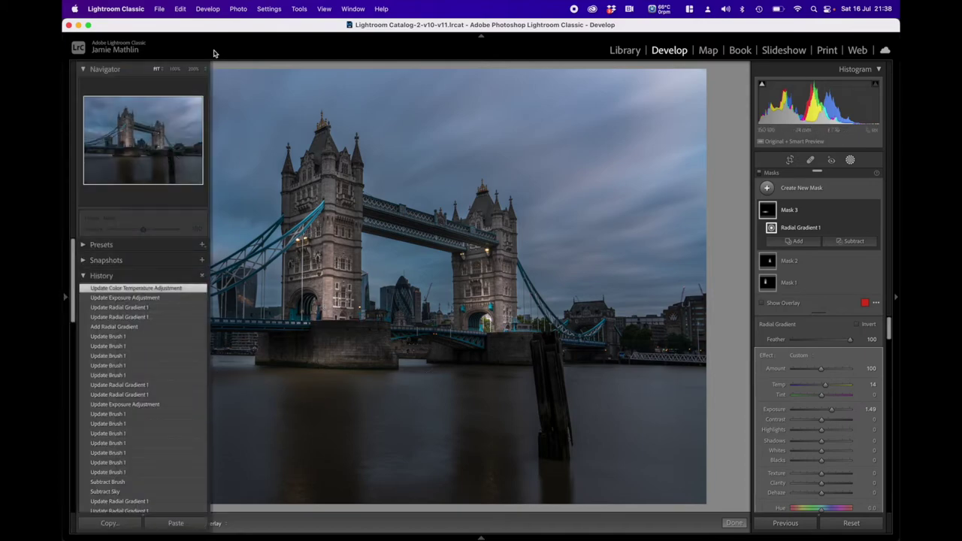
{"action": "left_click", "coordinate": [173, 69]}
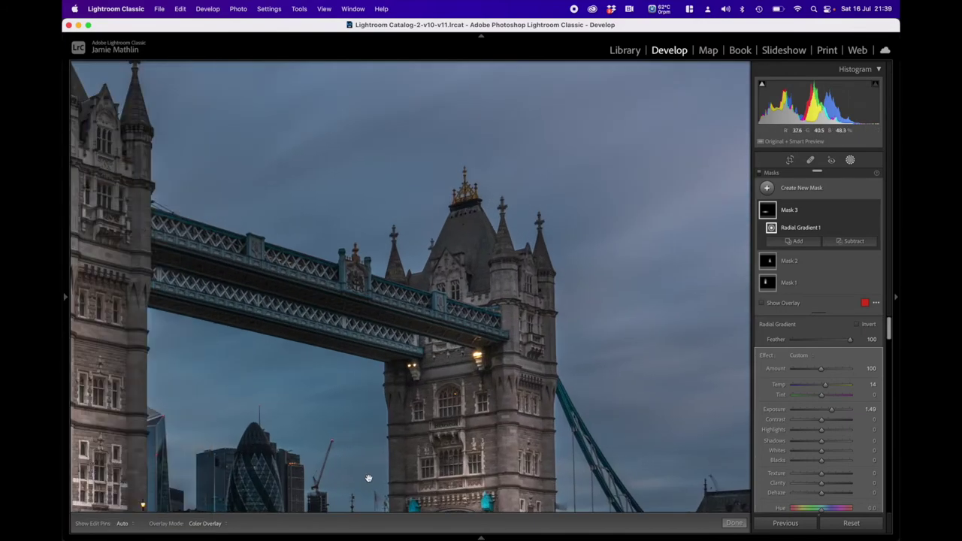
{"action": "left_click_drag", "start_coordinate": [368, 478], "coordinate": [453, 304]}
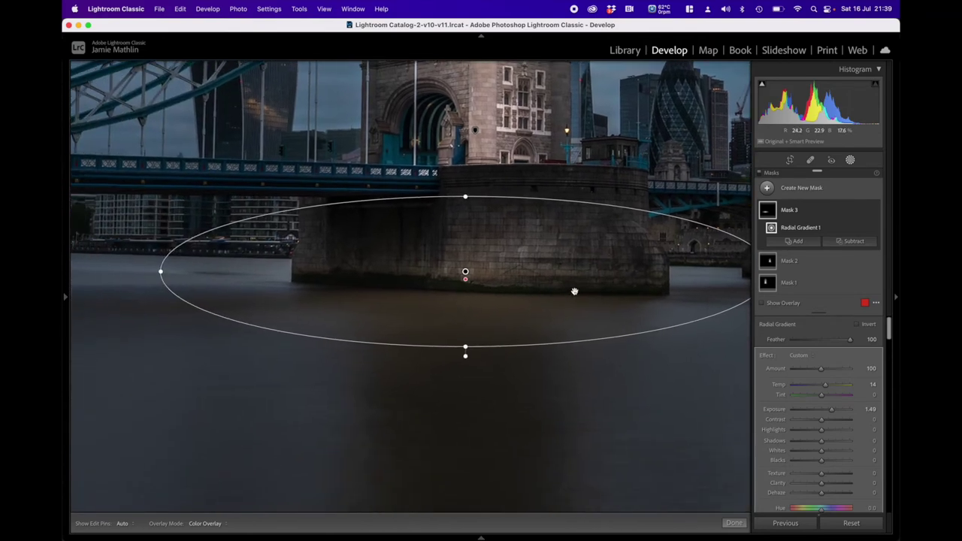
{"action": "left_click", "coordinate": [844, 242]}
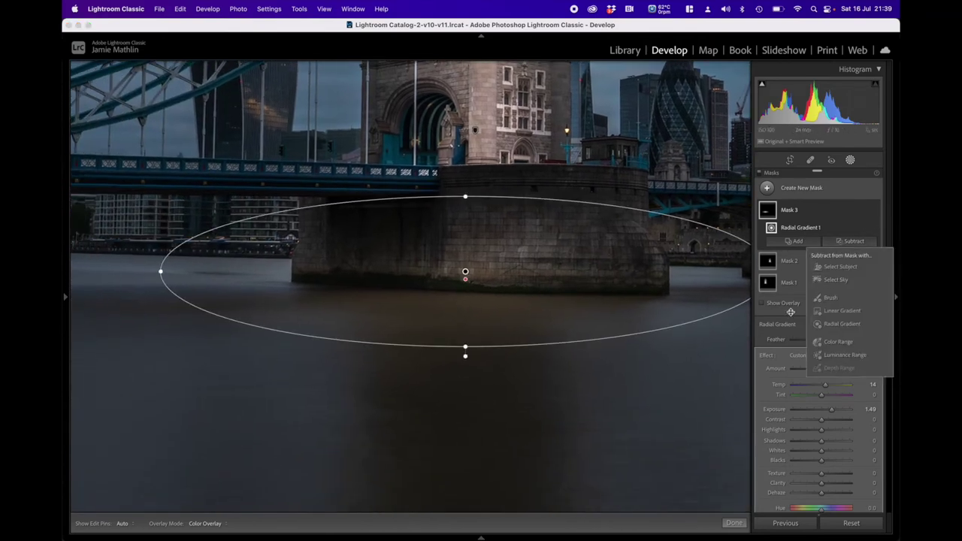
{"action": "left_click", "coordinate": [828, 297]}
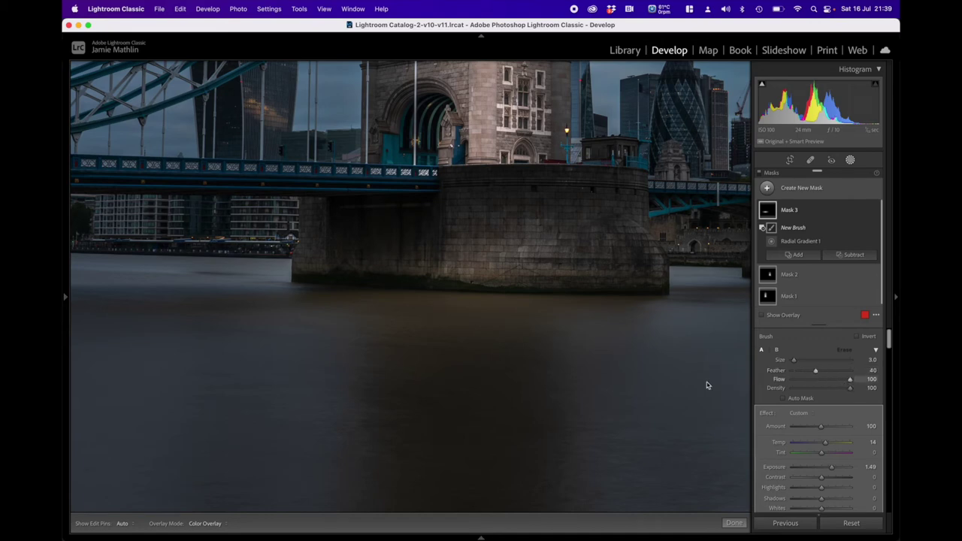
{"action": "scroll", "coordinate": [278, 276], "scroll_direction": "up", "scroll_amount": 5}
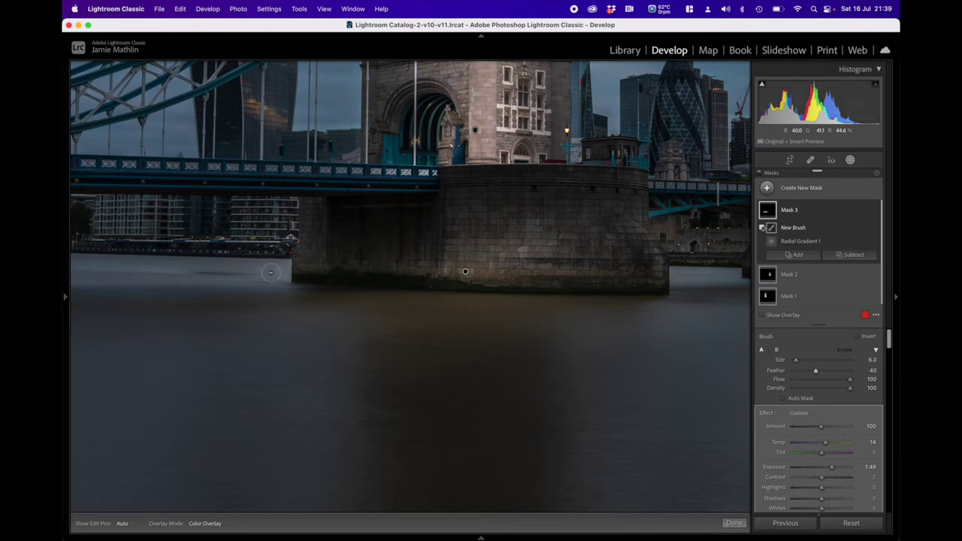
{"action": "scroll", "coordinate": [274, 265], "scroll_direction": "down", "scroll_amount": 3}
{"action": "key", "text": "h"}
{"action": "mouse_move", "coordinate": [280, 269]}
{"action": "left_mouse_down"}
{"action": "mouse_move", "coordinate": [125, 257]}
{"action": "mouse_move", "coordinate": [297, 271]}
{"action": "mouse_move", "coordinate": [294, 262]}
{"action": "mouse_move", "coordinate": [322, 279]}
{"action": "mouse_move", "coordinate": [217, 268]}
{"action": "left_mouse_up"}
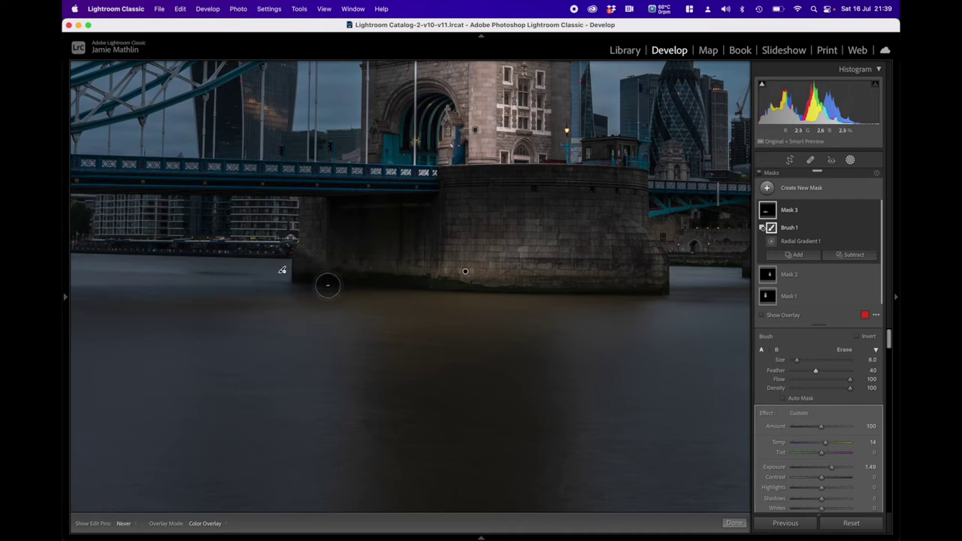
Brush the near pier's left waterline out of the mask at size 4, undo the last stroke and check the mask overlay
{"action": "key", "text": "h"}
{"action": "key", "text": "h"}
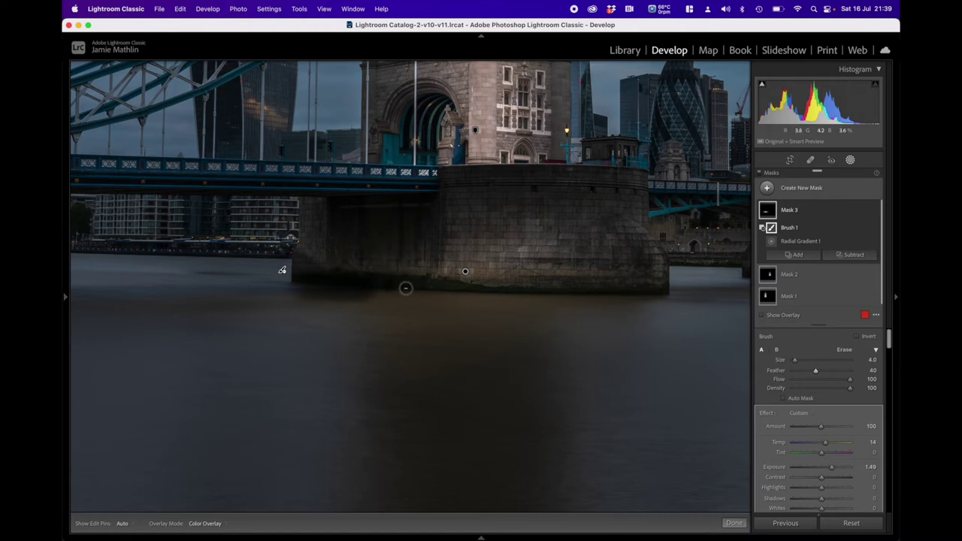
{"action": "key", "text": "super+z"}
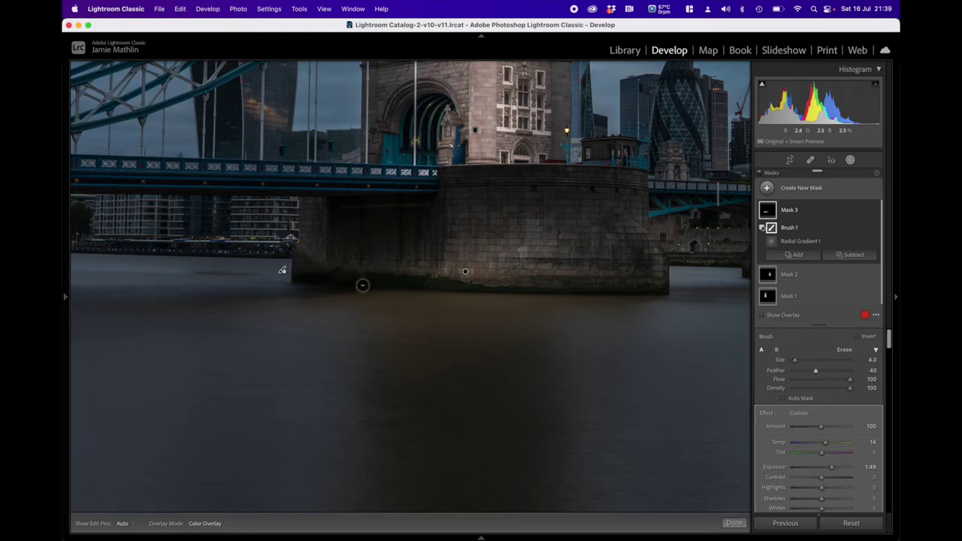
{"action": "key", "text": "h"}
{"action": "key", "text": "h"}
{"action": "mouse_move", "coordinate": [283, 272]}
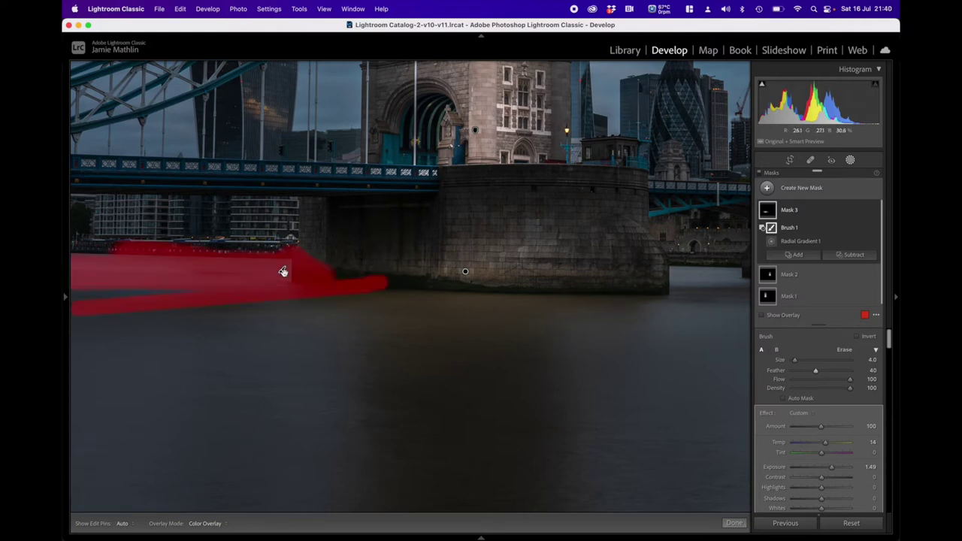
{"action": "key", "text": "h"}
Enlarge the subtracting brush to size 8 and remove the remaining water toward the photo's left edge from the pier mask
{"action": "scroll", "coordinate": [197, 288], "scroll_direction": "up", "scroll_amount": 4}
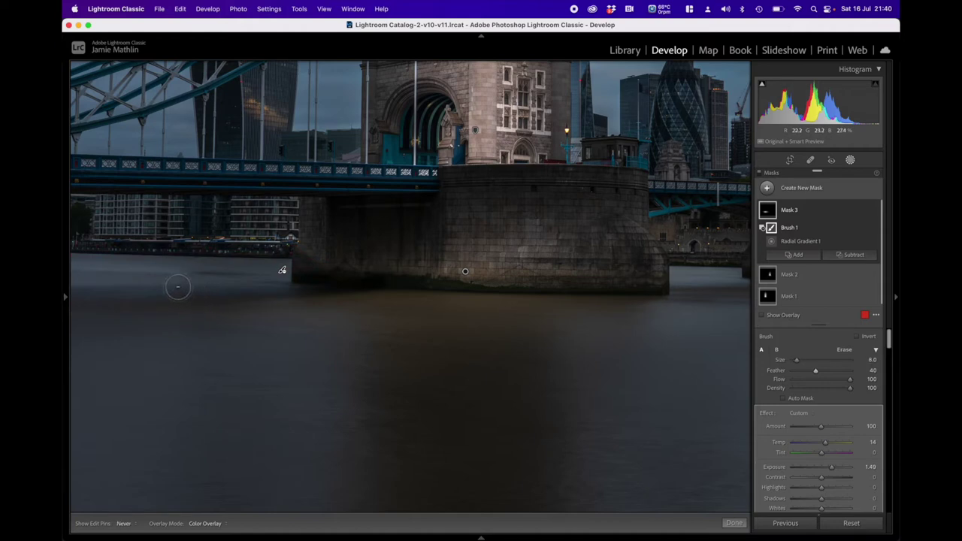
{"action": "key", "text": "h"}
{"action": "left_click", "coordinate": [178, 297]}
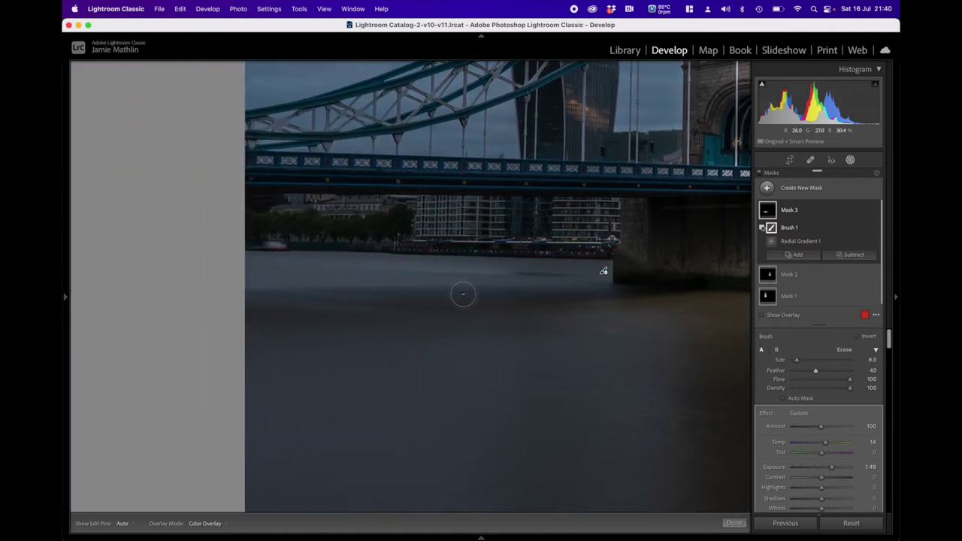
{"action": "key", "text": "h"}
{"action": "key", "text": "h"}
Brush the water right of the near pier out of its mask at size 8 and check the overlay
{"action": "left_click_drag", "start_coordinate": [616, 293], "coordinate": [248, 294]}
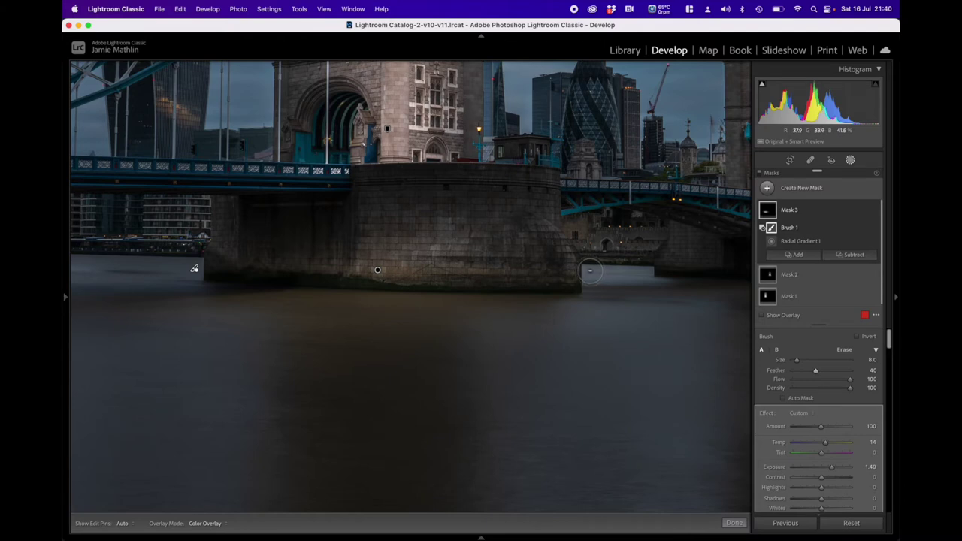
{"action": "key", "text": "h"}
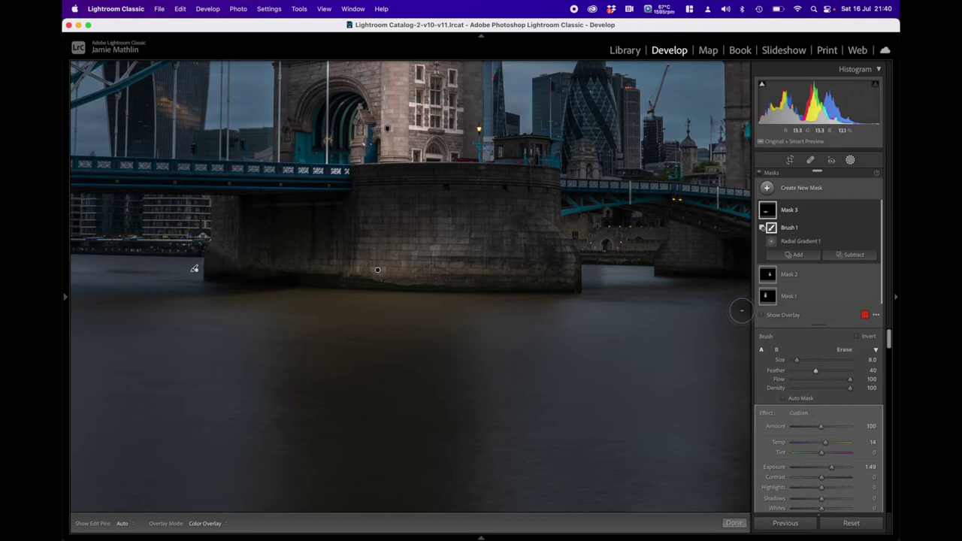
{"action": "key", "text": "h"}
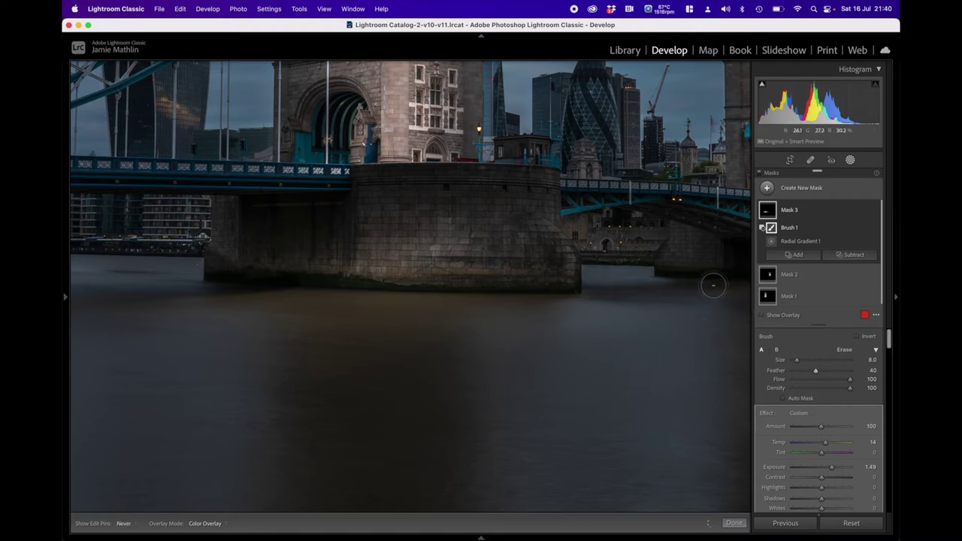
{"action": "key", "text": "h"}
{"action": "mouse_move", "coordinate": [195, 269]}
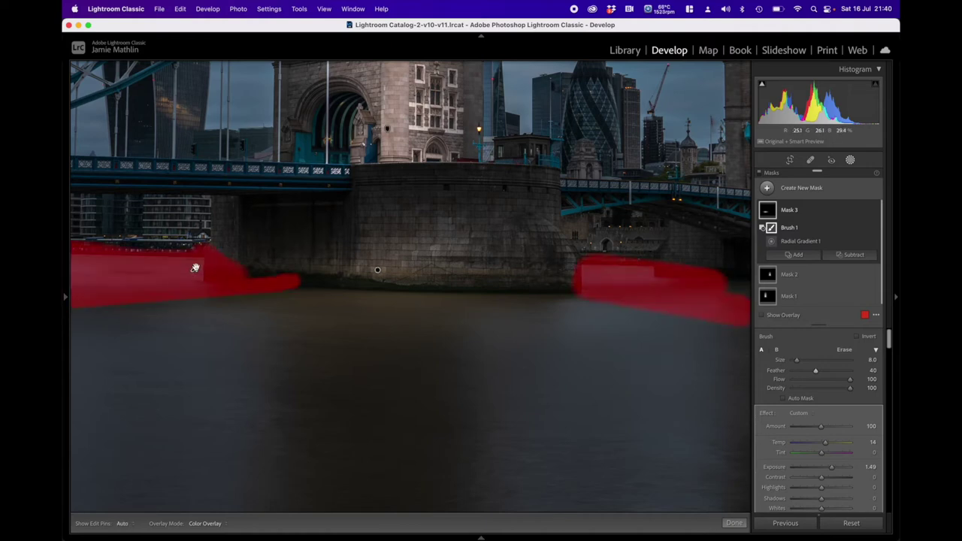
Enlarge the subtracting brush to size 13 and remove the far pier and the background between the piers from the mask
{"action": "left_click_drag", "start_coordinate": [562, 284], "coordinate": [353, 329]}
{"action": "scroll", "coordinate": [404, 305], "scroll_direction": "up", "scroll_amount": 5}
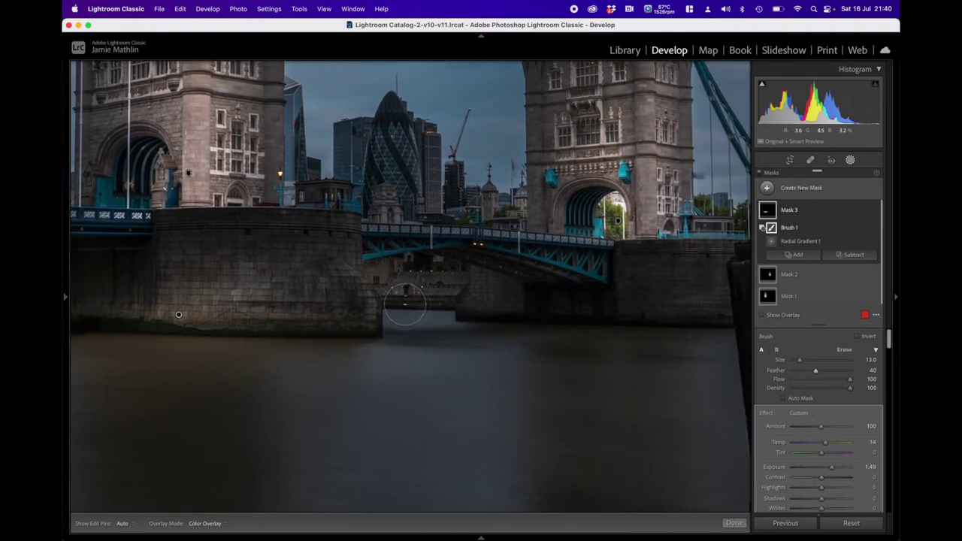
{"action": "key", "text": "h"}
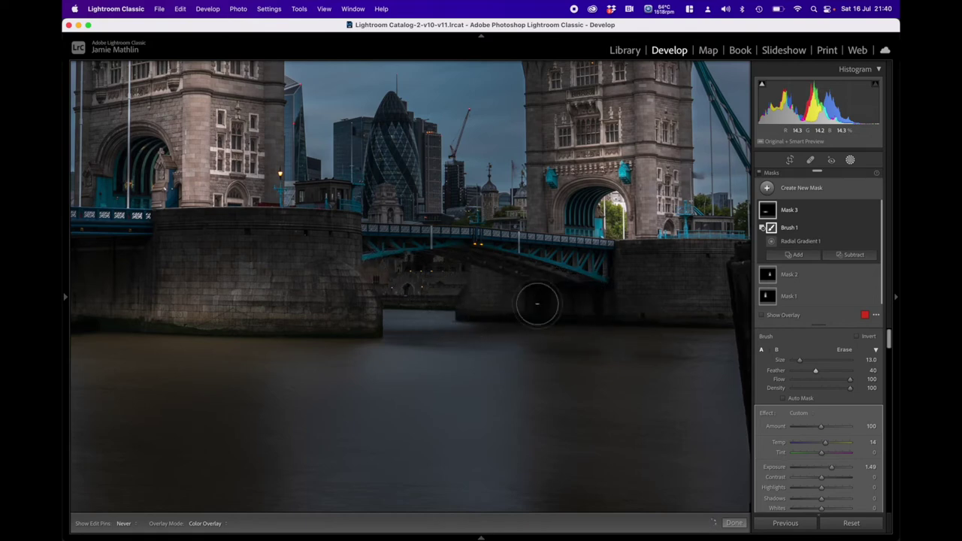
{"action": "key", "text": "h"}
{"action": "left_click_drag", "start_coordinate": [335, 374], "coordinate": [531, 368]}
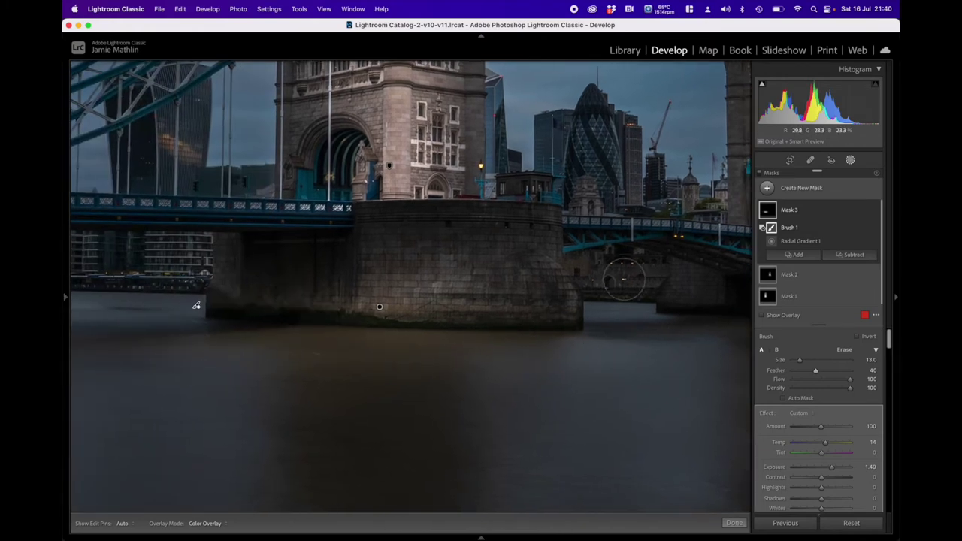
Set the subtracting brush's Flow to 50, soften the near pier's left waterline while reducing the size to 7, and undo the last stroke
{"action": "mouse_move", "coordinate": [348, 354]}
{"action": "left_mouse_down"}
{"action": "mouse_move", "coordinate": [543, 328]}
{"action": "mouse_move", "coordinate": [631, 302]}
{"action": "left_mouse_up"}
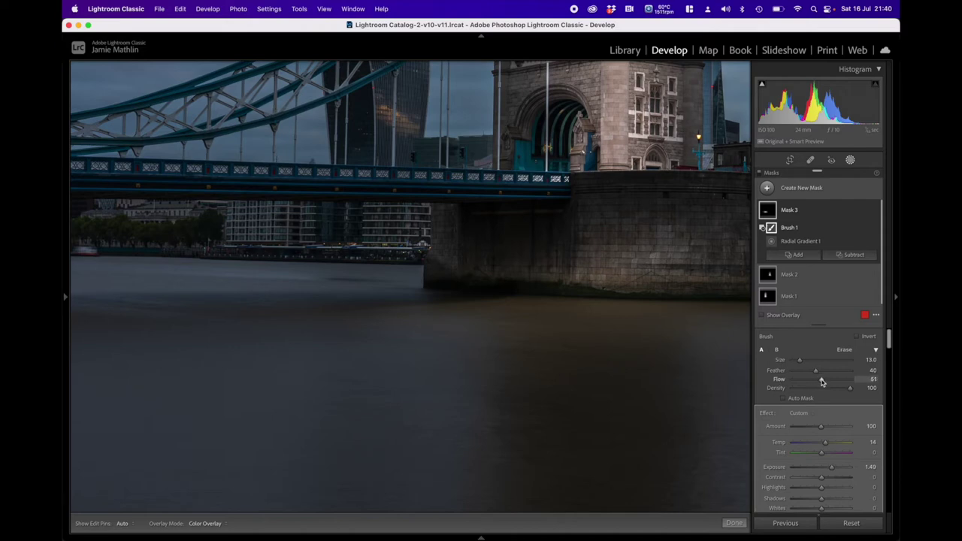
{"action": "scroll", "coordinate": [513, 291], "scroll_direction": "down", "scroll_amount": 3}
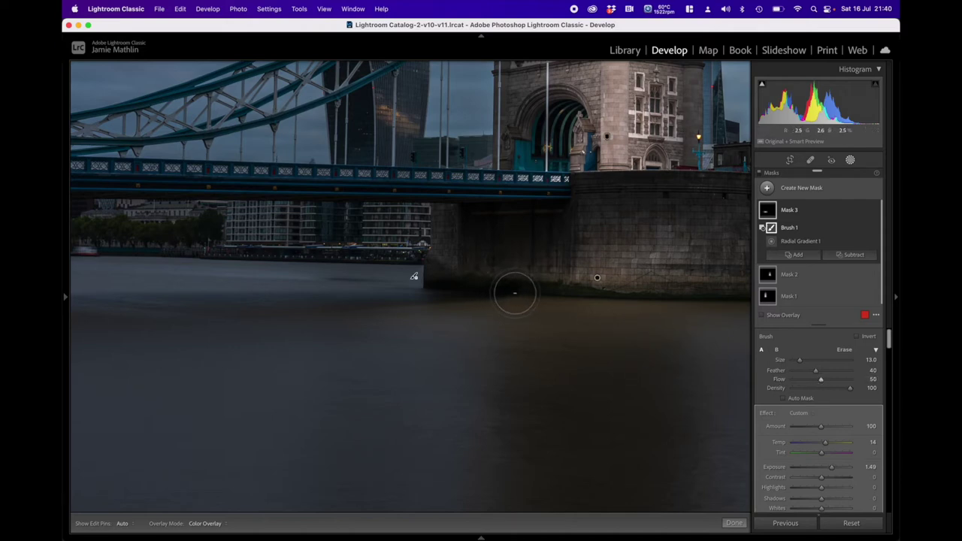
{"action": "scroll", "coordinate": [515, 295], "scroll_direction": "down", "scroll_amount": 1}
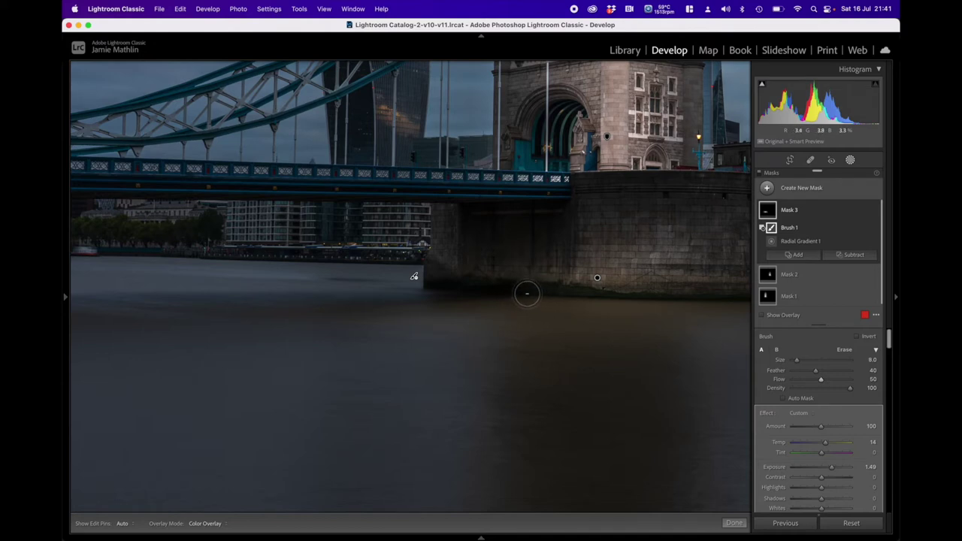
{"action": "key", "text": "h"}
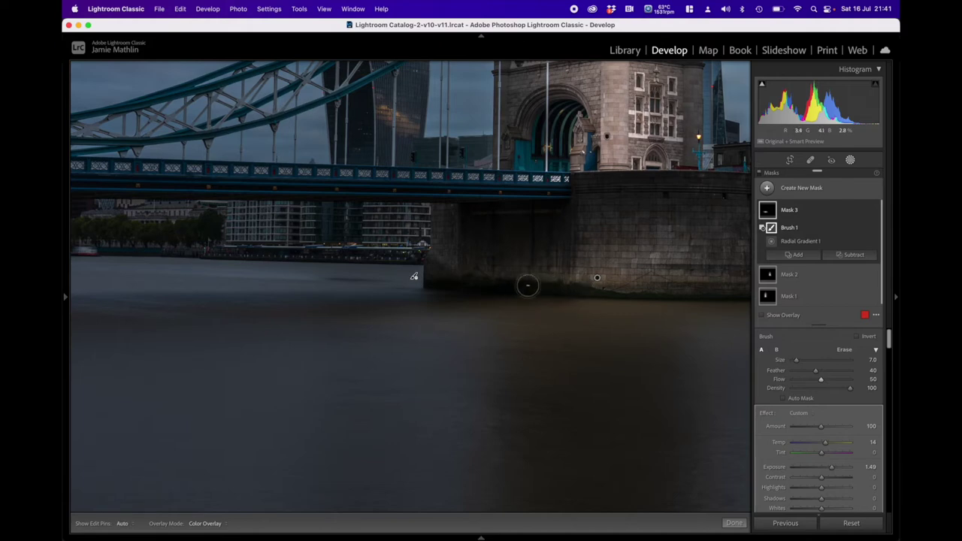
{"action": "key", "text": "h"}
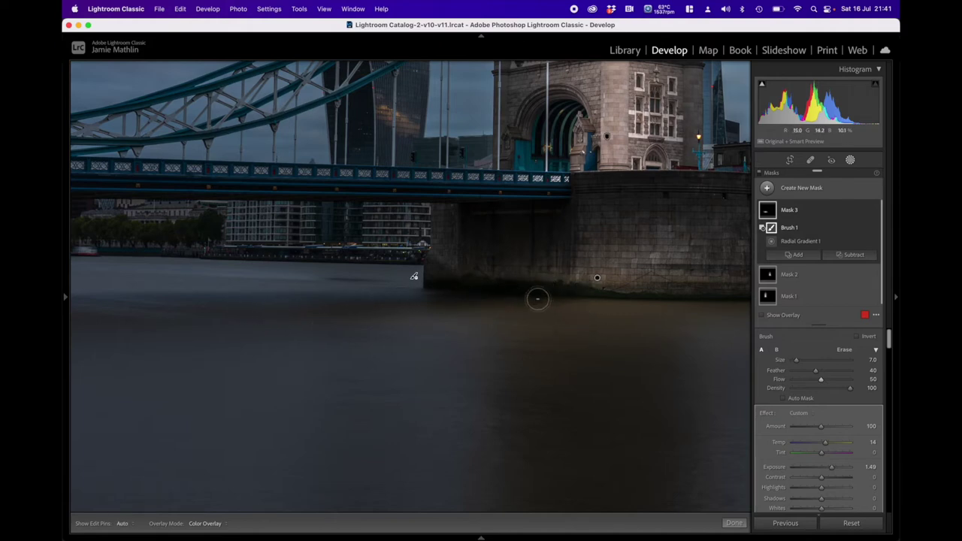
{"action": "key", "text": "super+z"}
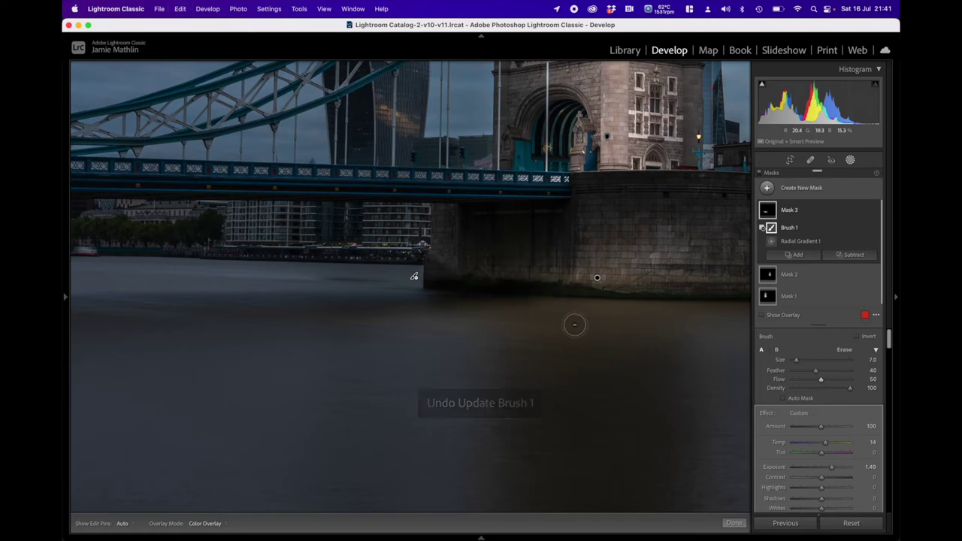
Undo the last brush stroke on the near pier's mask and check its waterline, the surrounding water and the whole photo
{"action": "key", "text": "super+z"}
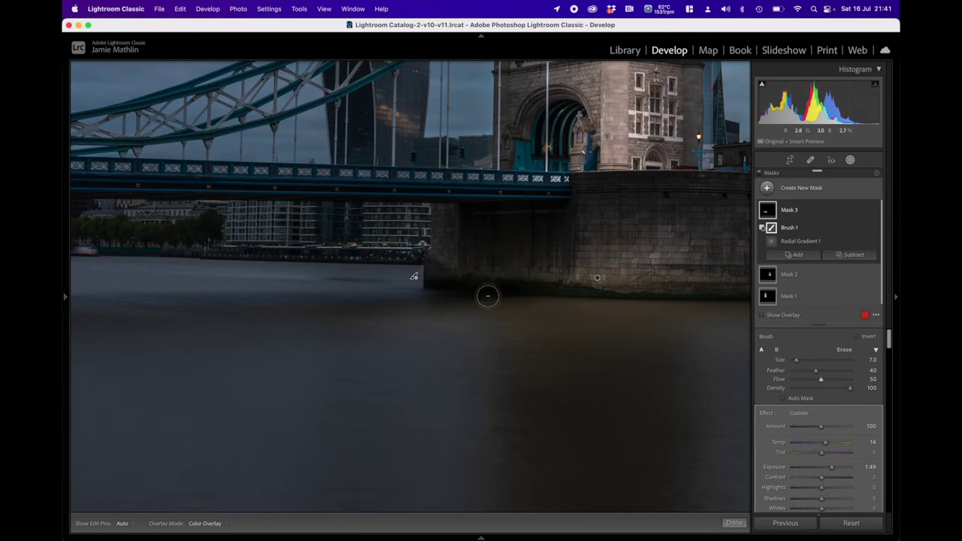
{"action": "key", "text": "h"}
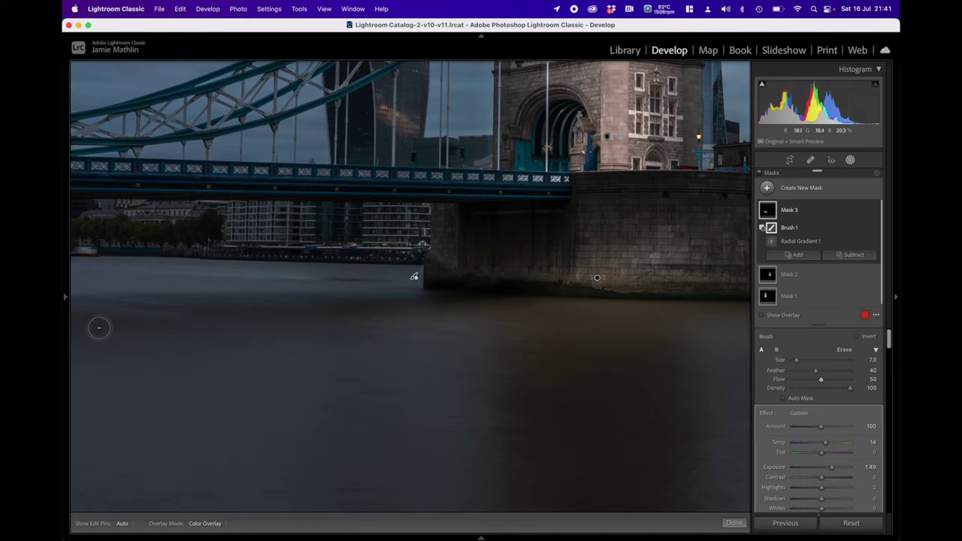
{"action": "left_click_drag", "start_coordinate": [636, 334], "coordinate": [174, 375]}
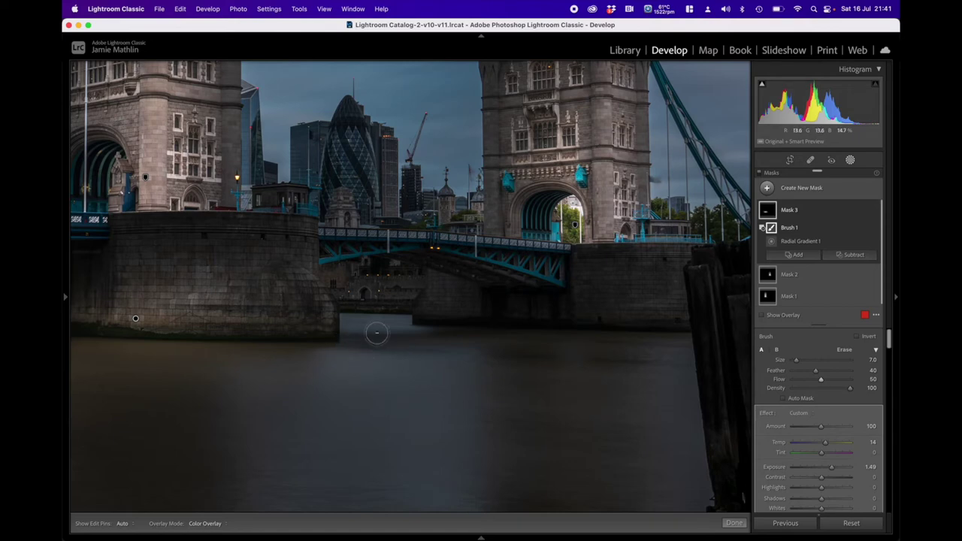
{"action": "key", "text": "z"}
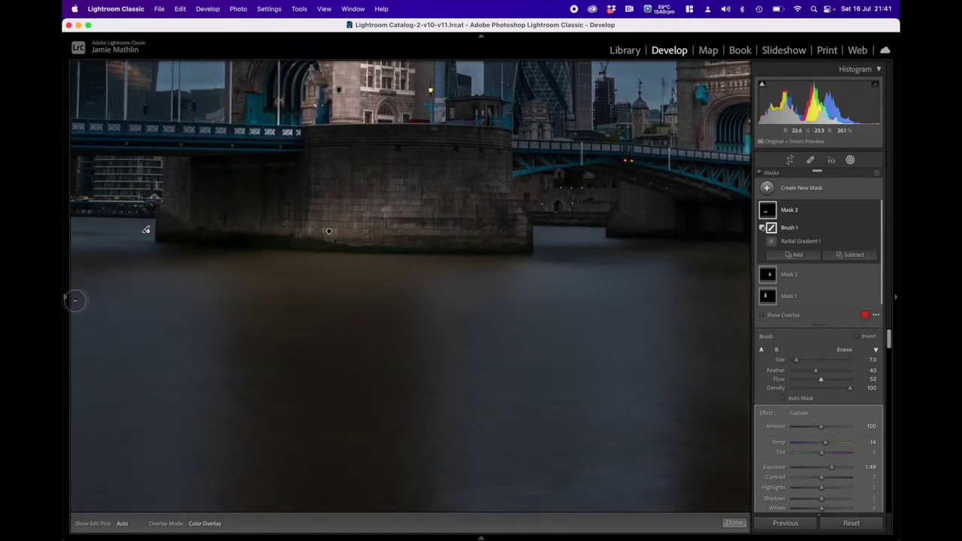
{"action": "mouse_move", "coordinate": [65, 297]}
{"action": "left_click", "coordinate": [157, 69]}
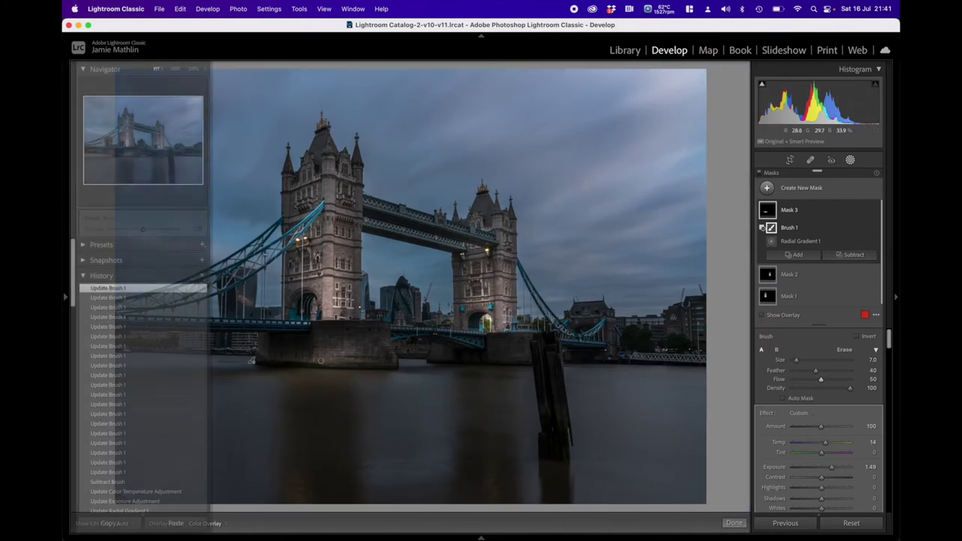
{"action": "mouse_move", "coordinate": [504, 361]}
{"action": "left_mouse_down"}
{"action": "mouse_move", "coordinate": [559, 378]}
{"action": "mouse_move", "coordinate": [562, 399]}
{"action": "mouse_move", "coordinate": [547, 430]}
{"action": "mouse_move", "coordinate": [543, 381]}
{"action": "left_mouse_up"}
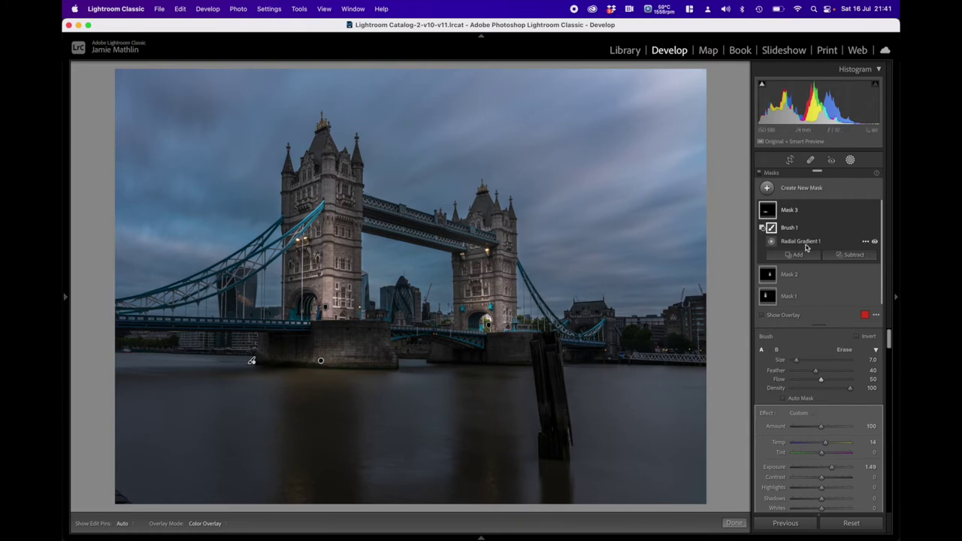
Create a new mask with a wide radial gradient over the far pier and shift it onto the pier's waterline
{"action": "left_click", "coordinate": [790, 190]}
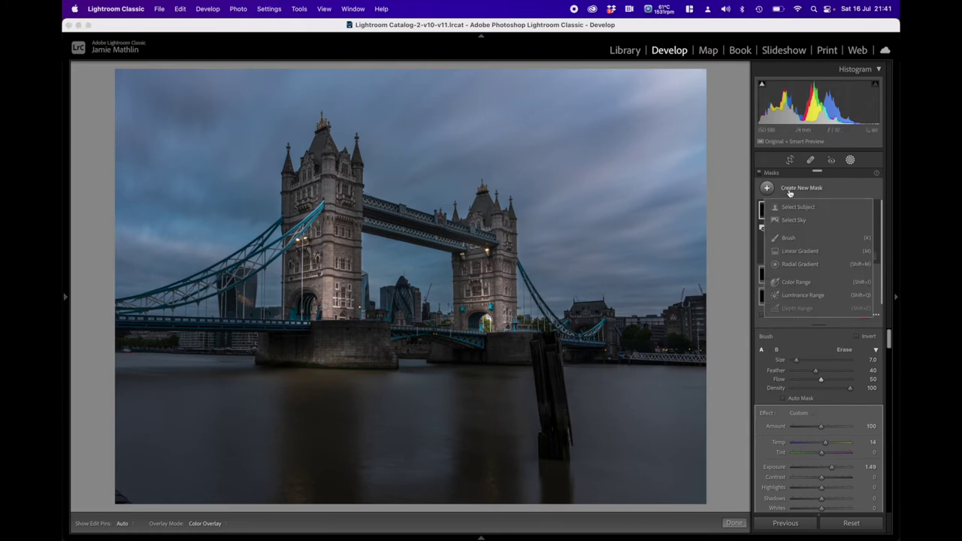
{"action": "left_click", "coordinate": [800, 264]}
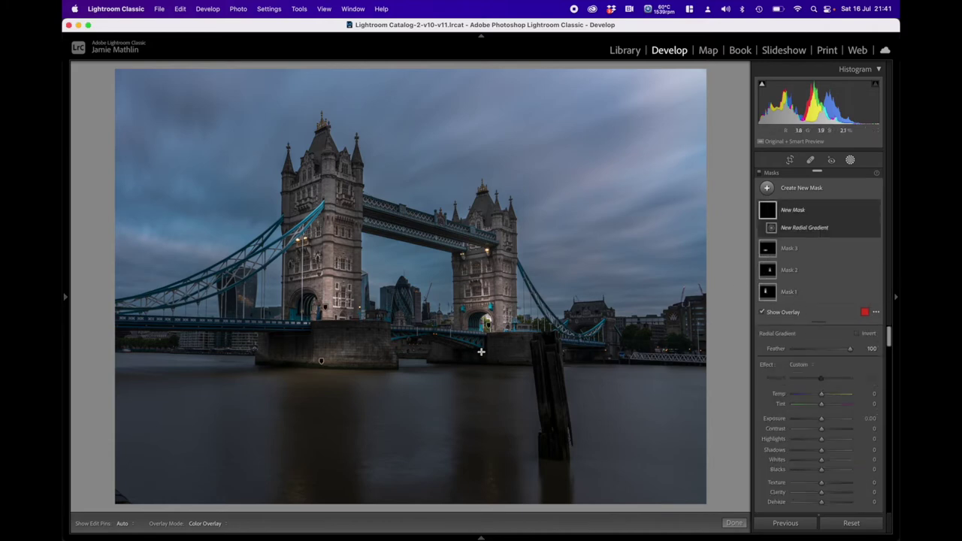
{"action": "left_click_drag", "start_coordinate": [482, 351], "coordinate": [566, 377]}
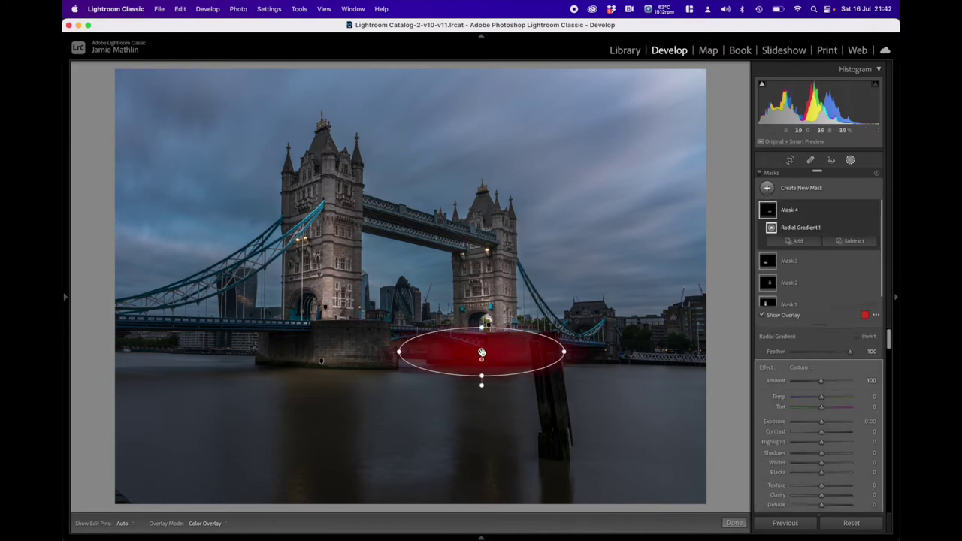
{"action": "left_click_drag", "start_coordinate": [481, 353], "coordinate": [501, 363]}
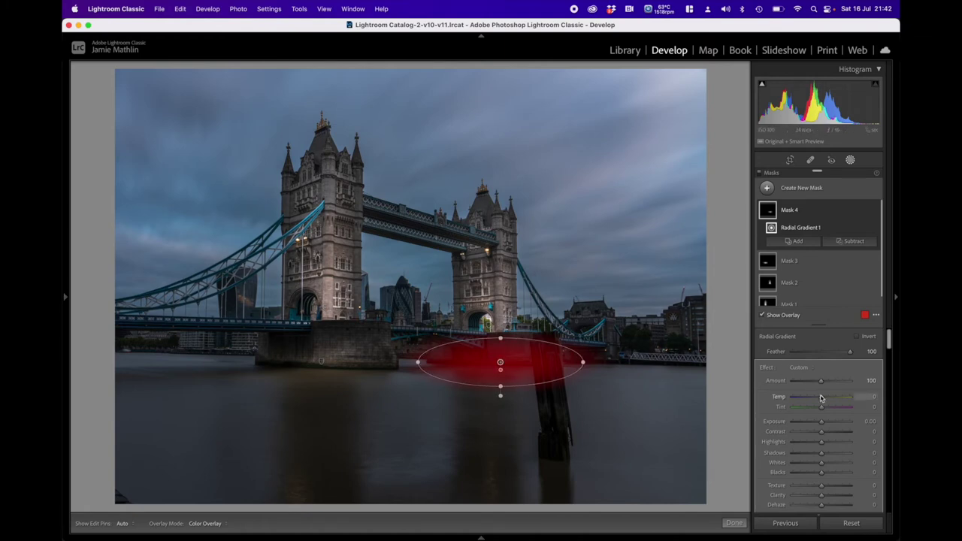
Set the far pier mask's Temp to 25, Tint to 9 and Exposure to 1.24, and raise the near pier mask's Tint to about 16
{"action": "left_click_drag", "start_coordinate": [822, 421], "coordinate": [824, 398]}
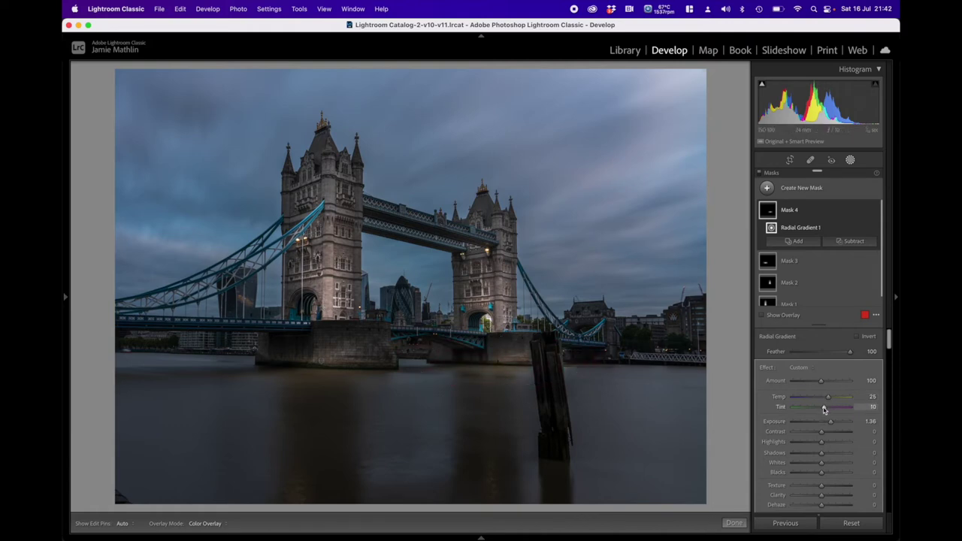
{"action": "left_click_drag", "start_coordinate": [824, 410], "coordinate": [822, 410]}
{"action": "left_click", "coordinate": [321, 360]}
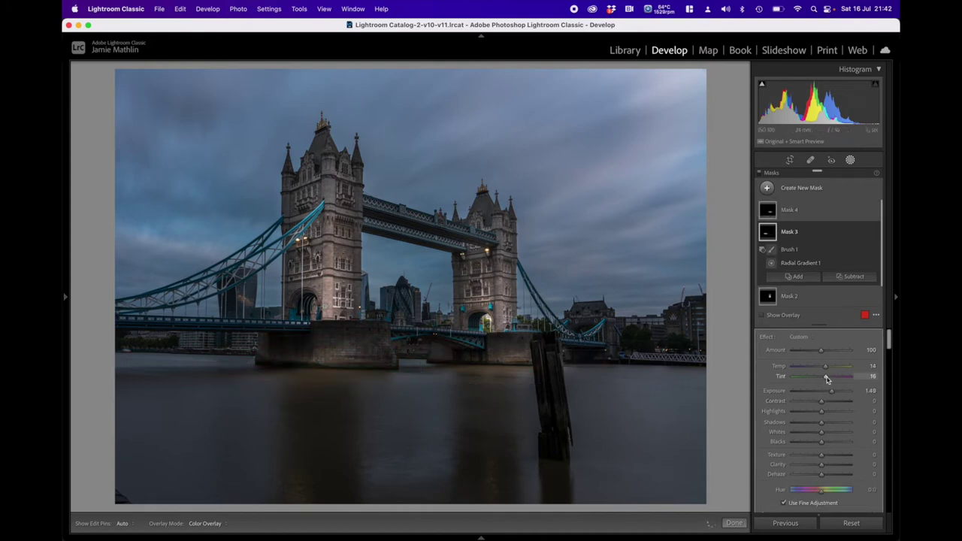
{"action": "left_click", "coordinate": [501, 366]}
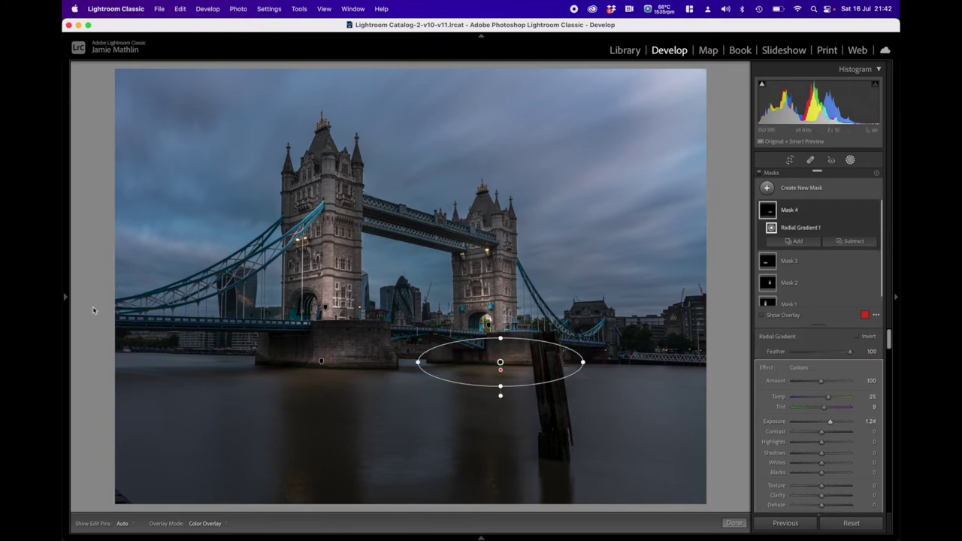
Subtract from the far pier's mask with a brush at Feather 23, removing the background beside the pier and the water below it
{"action": "mouse_move", "coordinate": [65, 297]}
{"action": "left_click", "coordinate": [175, 69]}
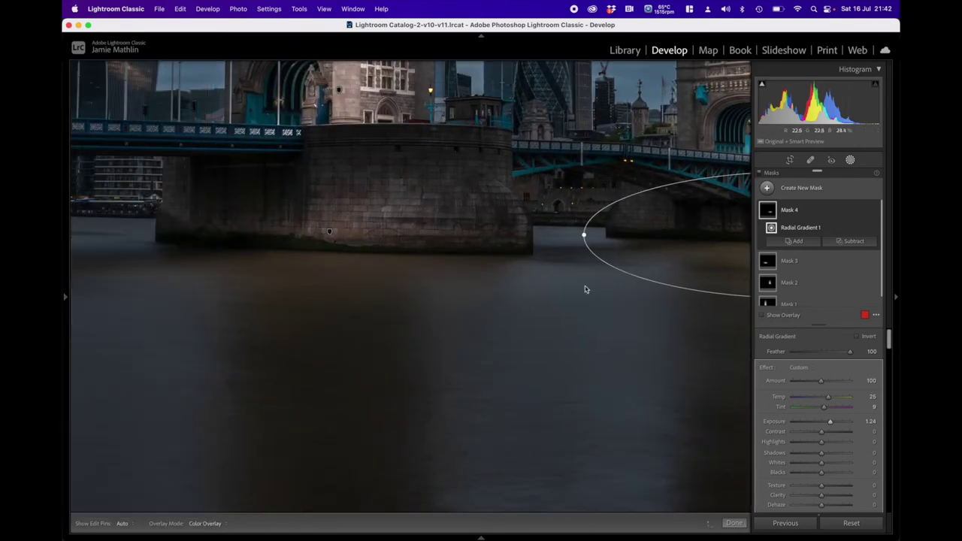
{"action": "left_click", "coordinate": [624, 271]}
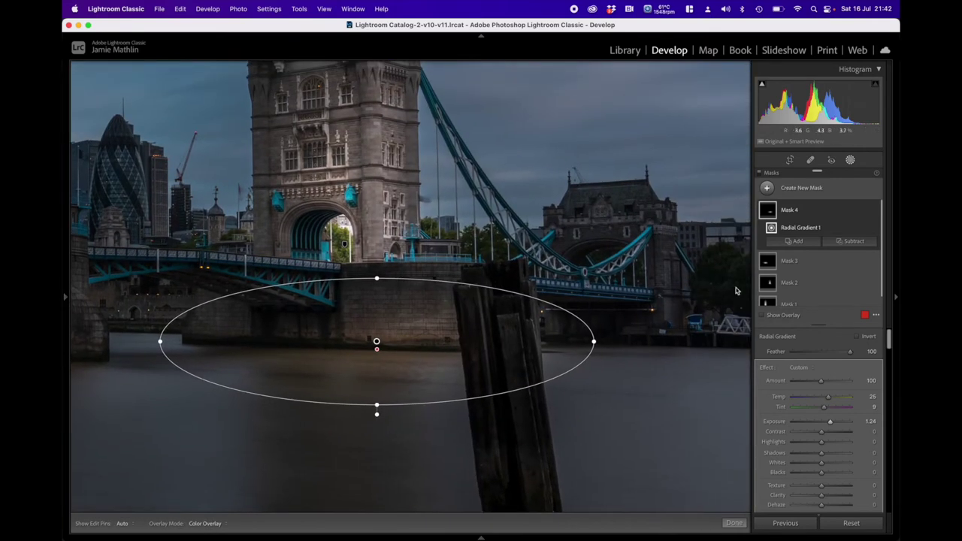
{"action": "left_click", "coordinate": [852, 241]}
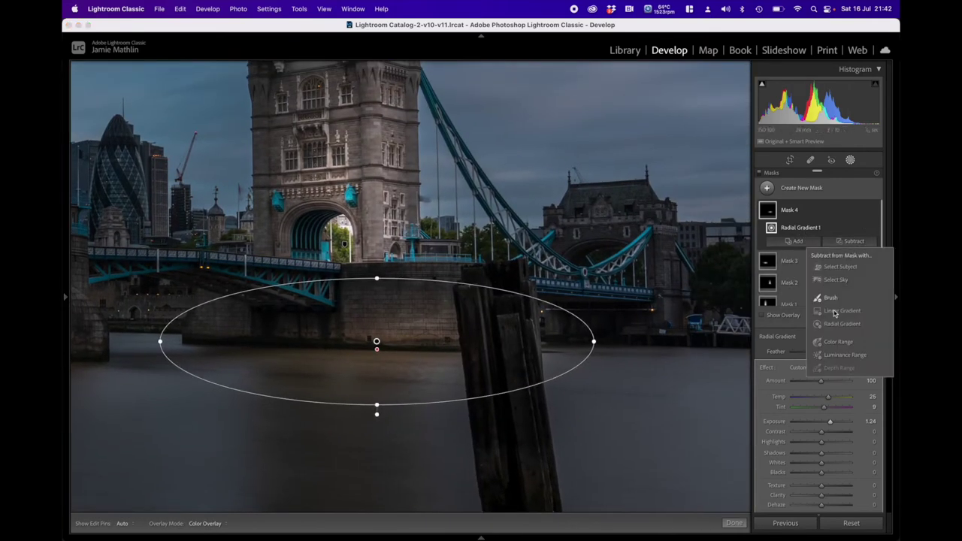
{"action": "left_click", "coordinate": [831, 299]}
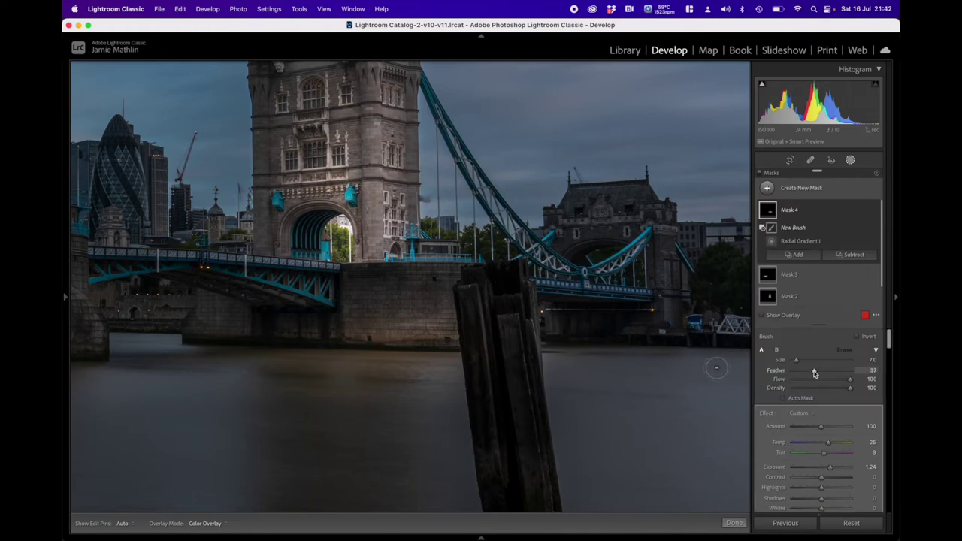
{"action": "left_click_drag", "start_coordinate": [807, 374], "coordinate": [806, 374]}
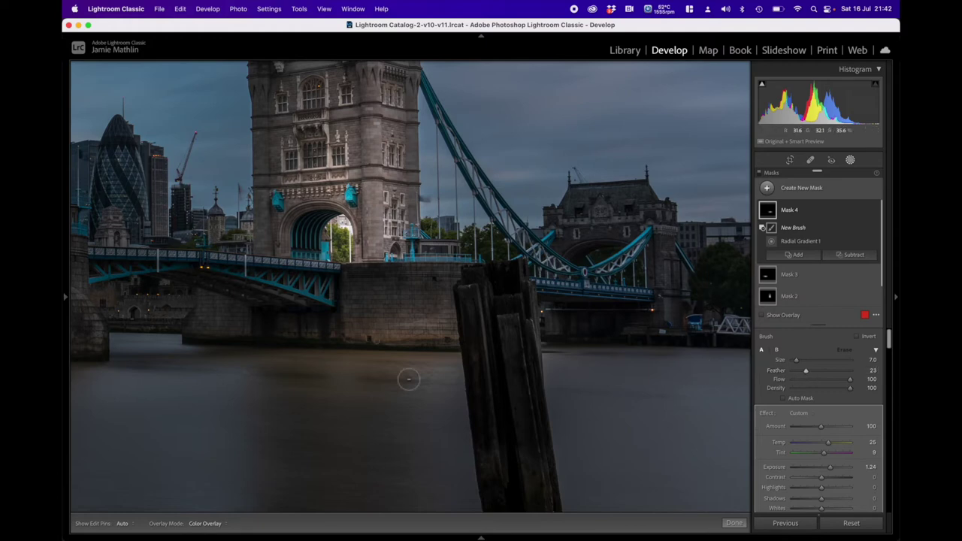
{"action": "mouse_move", "coordinate": [184, 300]}
{"action": "left_mouse_down"}
{"action": "mouse_move", "coordinate": [172, 330]}
{"action": "mouse_move", "coordinate": [107, 333]}
{"action": "left_mouse_up"}
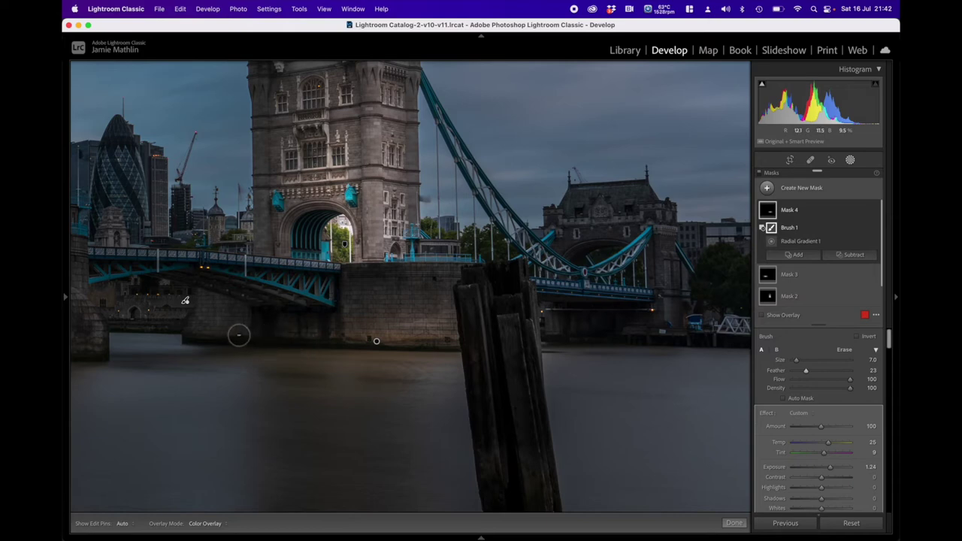
Refine the shadowed side and waterline of the far pier in its mask, enlarging the subtracting brush to size 10 with Flow 47
{"action": "key", "text": "h"}
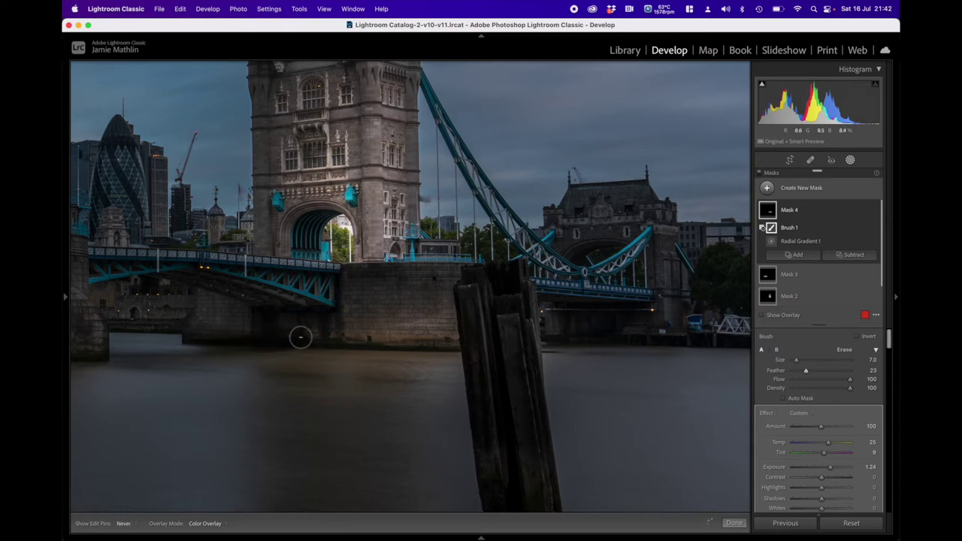
{"action": "key", "text": "h"}
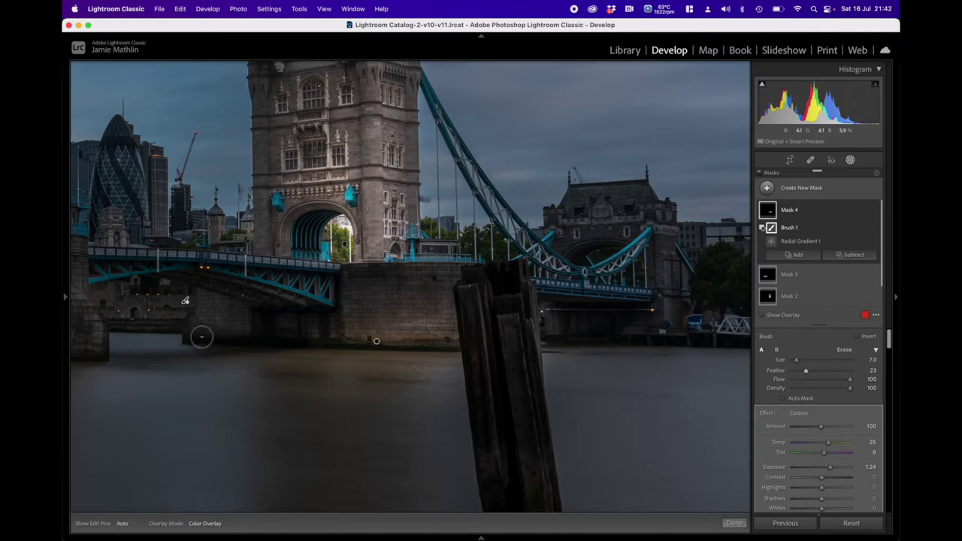
{"action": "key", "text": "bracketright"}
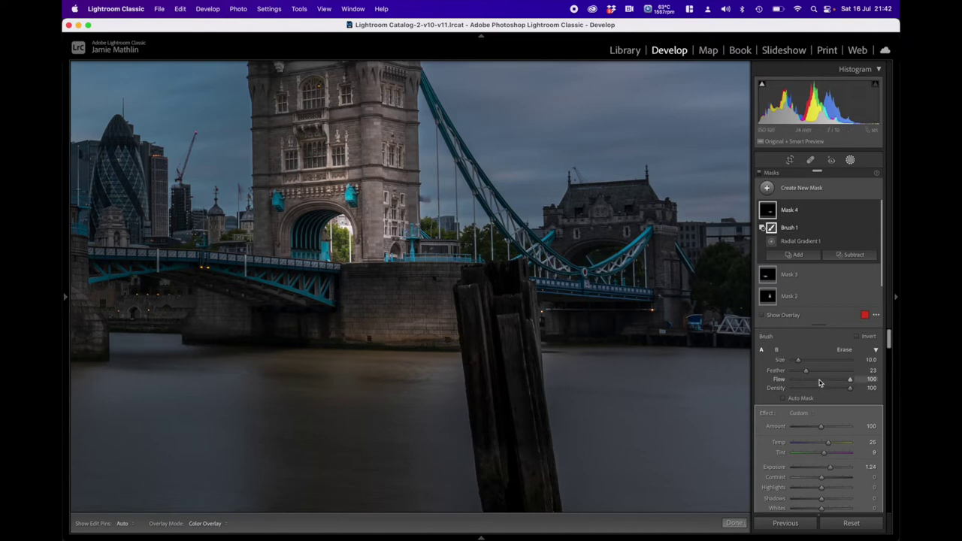
{"action": "key", "text": "h"}
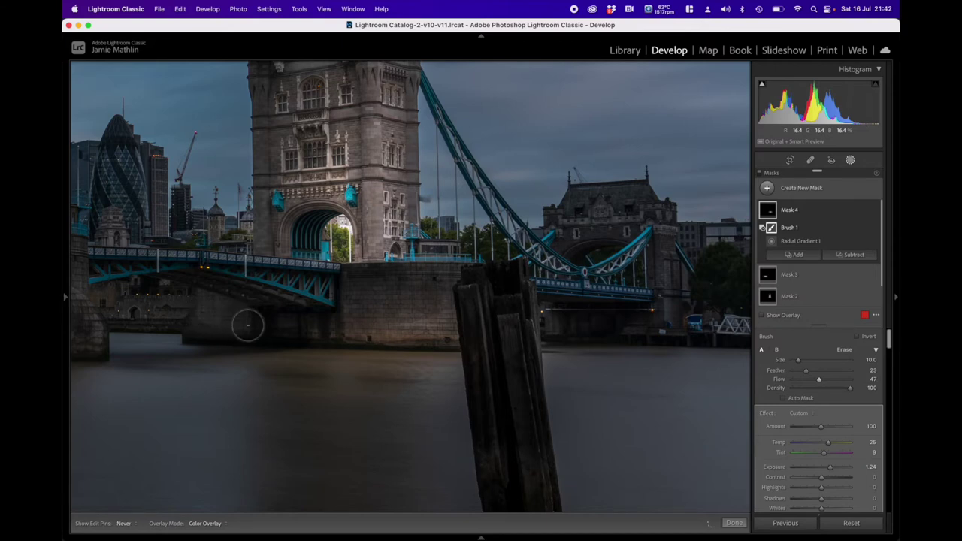
{"action": "key", "text": "h"}
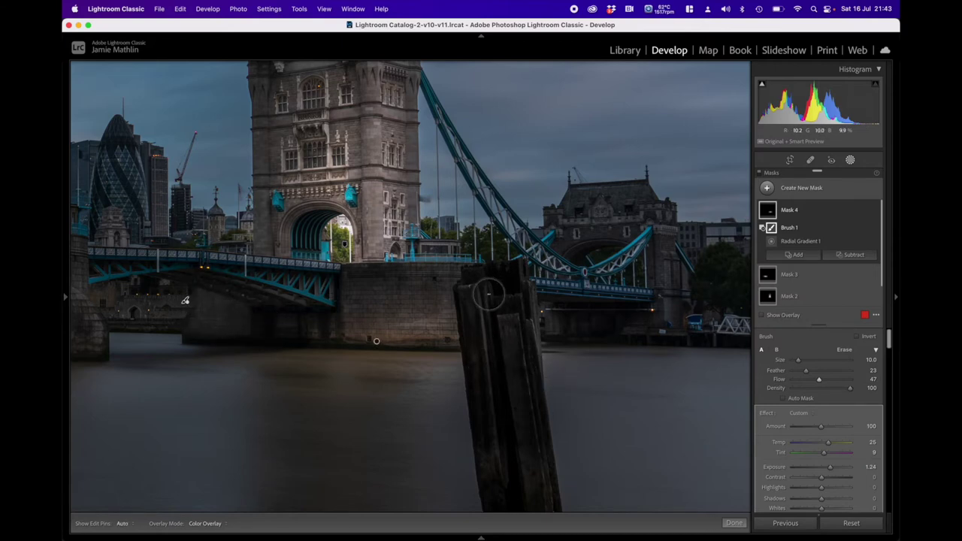
Brush the wooden post out of the far pier's mask at size 8, Feather 0 and Flow 100, and check the whole photo
{"action": "left_click_drag", "start_coordinate": [557, 389], "coordinate": [408, 337]}
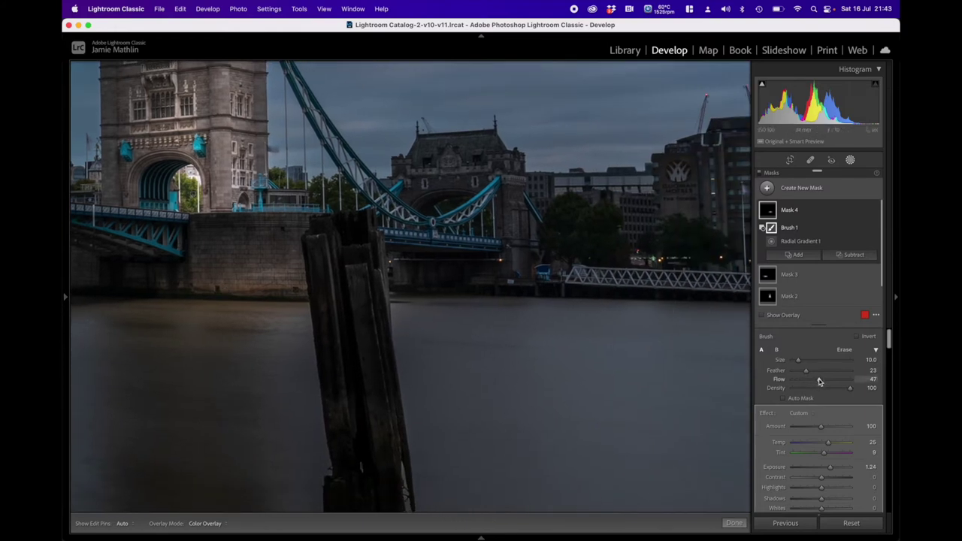
{"action": "left_click_drag", "start_coordinate": [819, 382], "coordinate": [853, 385]}
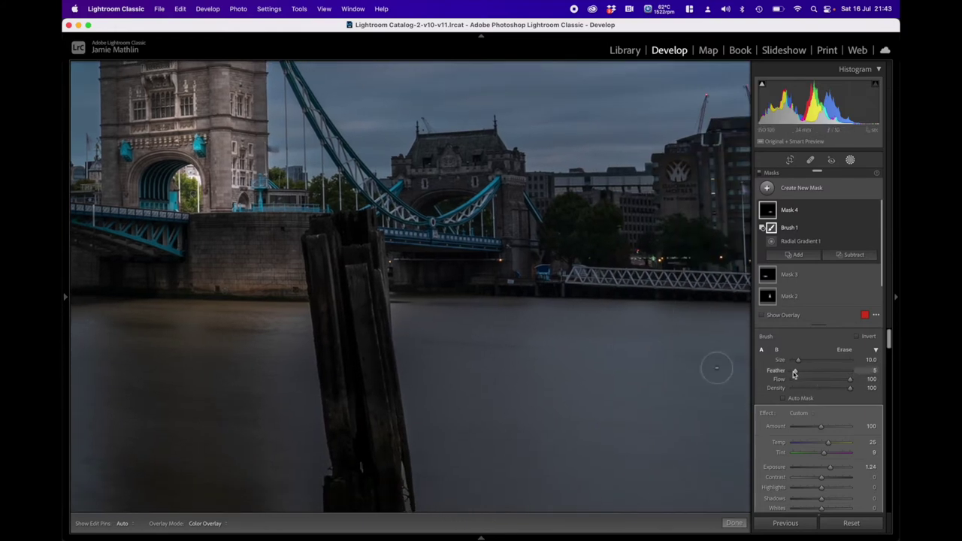
{"action": "scroll", "coordinate": [319, 251], "scroll_direction": "down", "scroll_amount": 2}
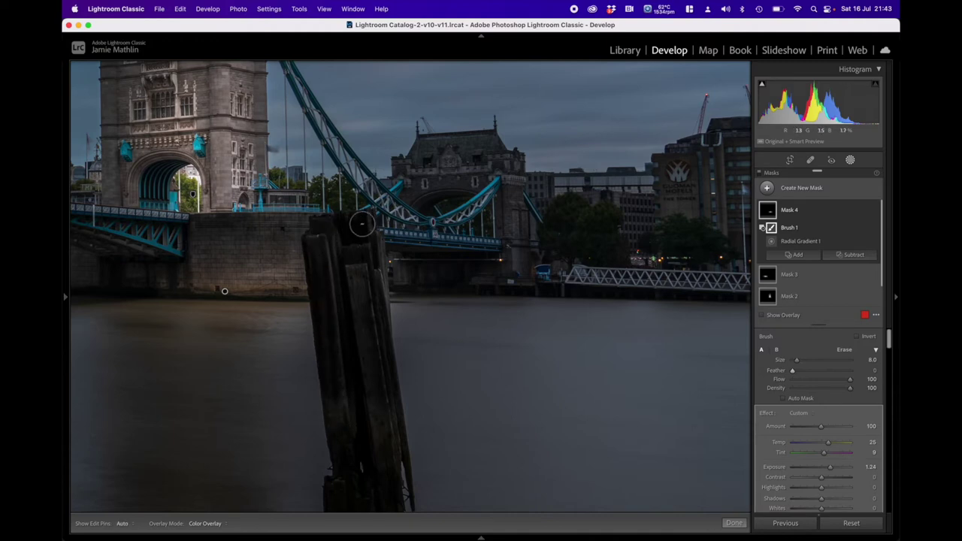
{"action": "key", "text": "h"}
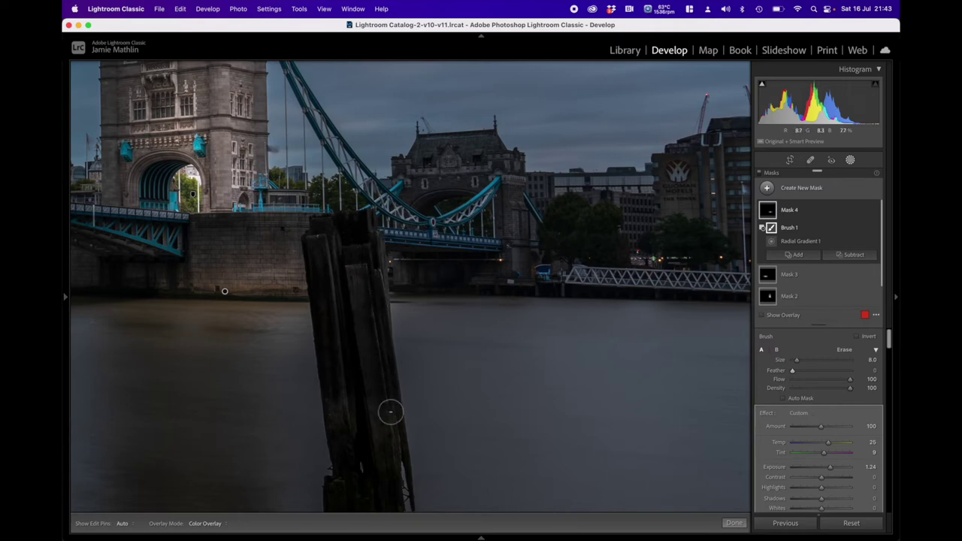
{"action": "key", "text": "h"}
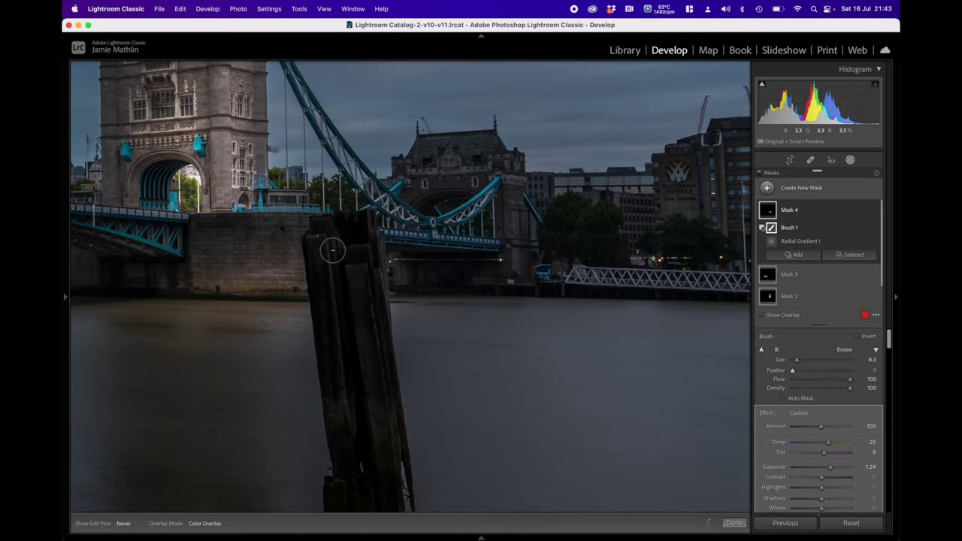
{"action": "key", "text": "h"}
{"action": "mouse_move", "coordinate": [66, 298]}
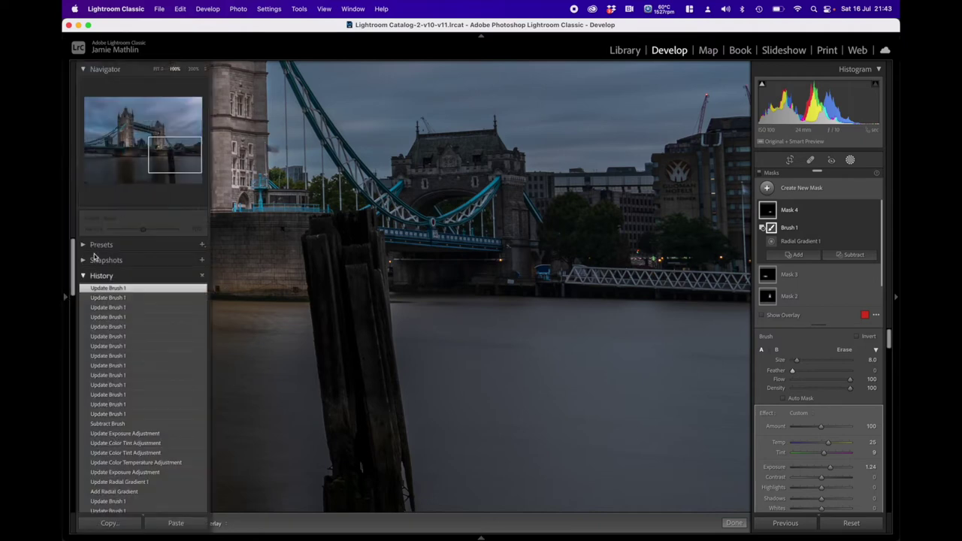
{"action": "left_click", "coordinate": [157, 70]}
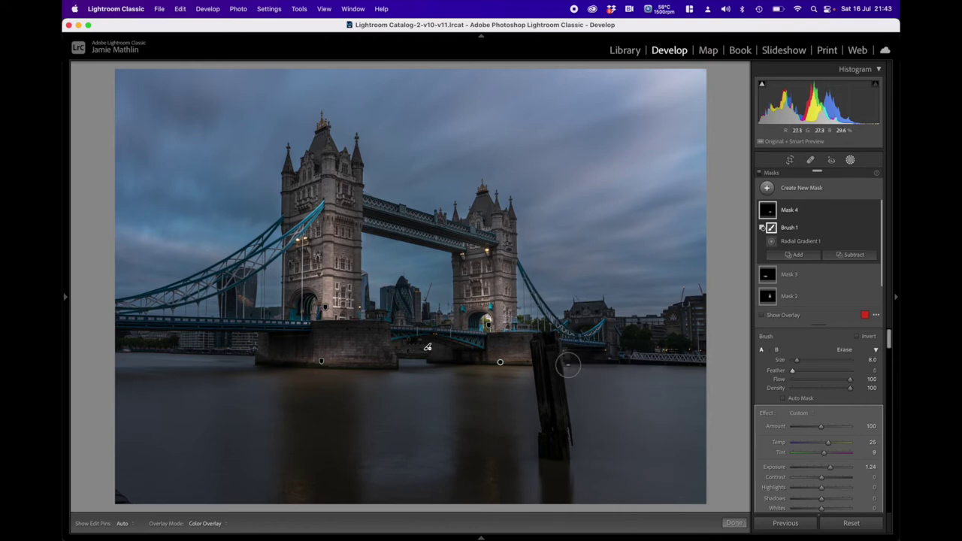
{"action": "key", "text": "h"}
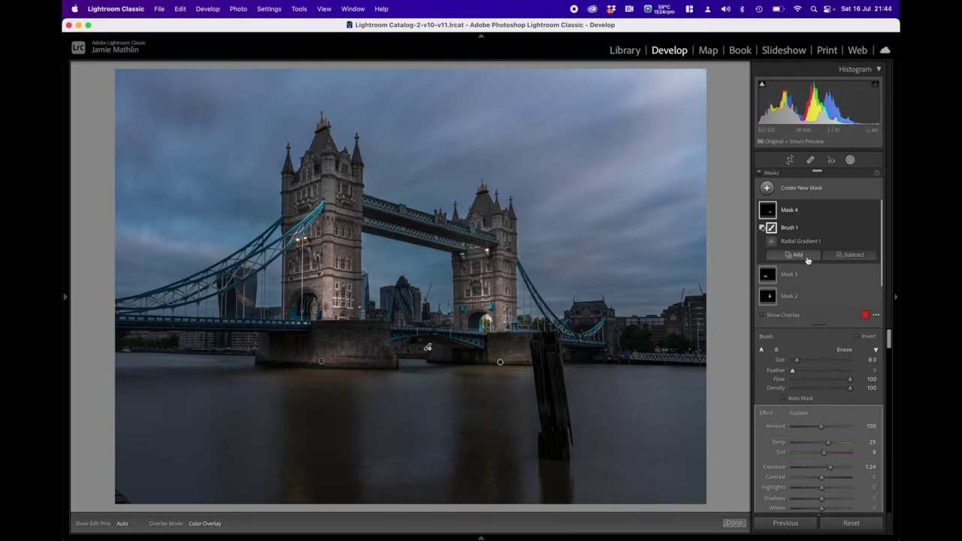
Create a tall radial gradient mask over the water between the two piers and raise its Exposure to 1.03
{"action": "left_click", "coordinate": [800, 189]}
{"action": "left_click", "coordinate": [800, 265]}
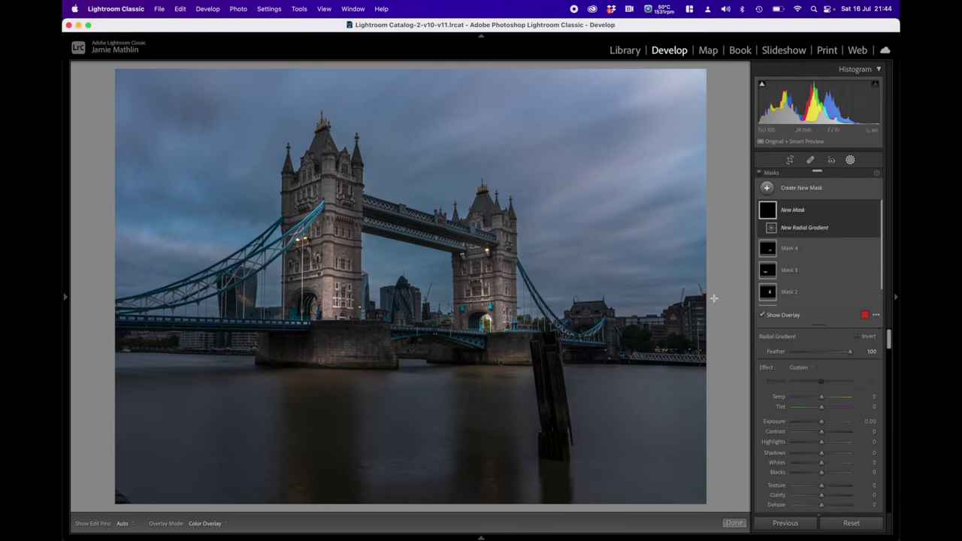
{"action": "left_click_drag", "start_coordinate": [391, 358], "coordinate": [457, 517]}
{"action": "left_click_drag", "start_coordinate": [396, 361], "coordinate": [405, 415]}
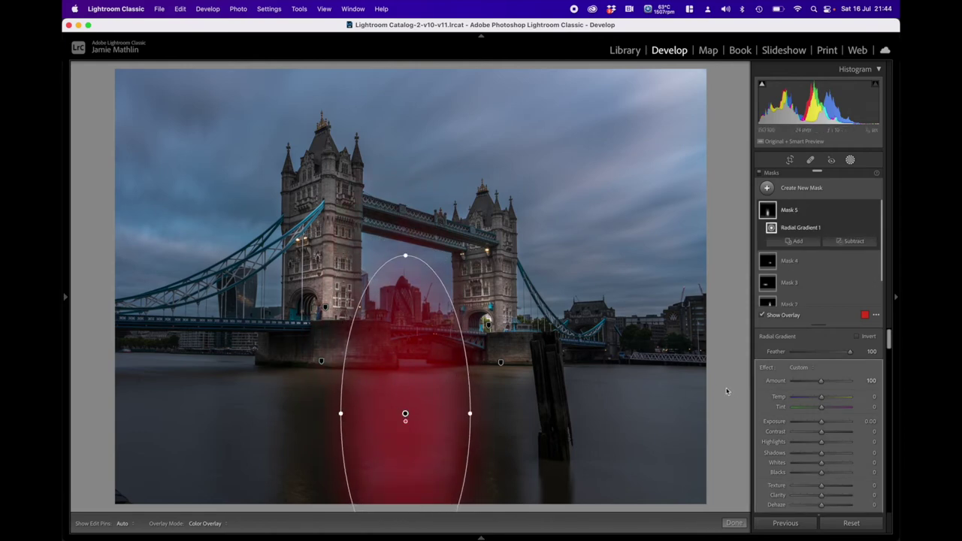
{"action": "left_click_drag", "start_coordinate": [821, 422], "coordinate": [828, 426]}
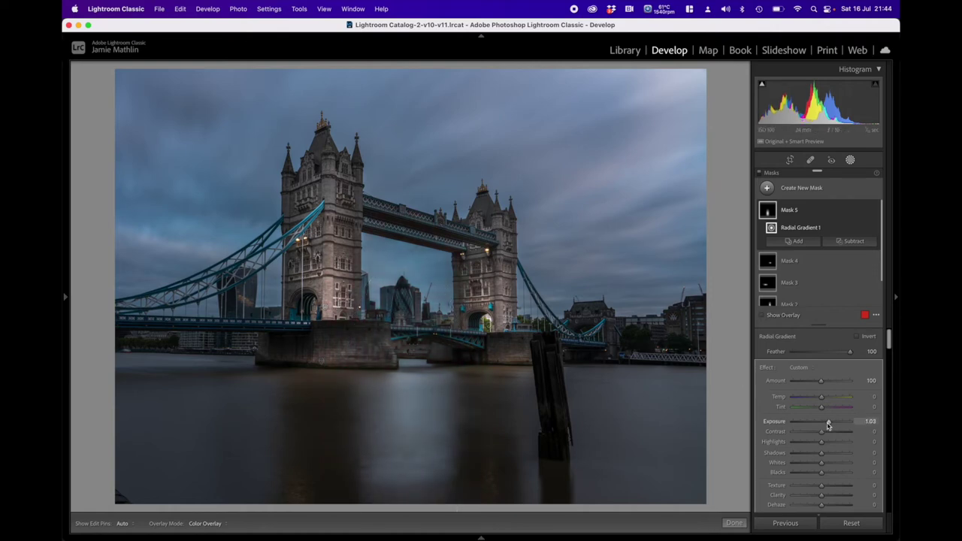
Shift the radial gradient between the piers slightly upward, narrow it, and set its Exposure to 1.09 and Temp to 13
{"action": "mouse_move", "coordinate": [405, 414]}
{"action": "left_mouse_down"}
{"action": "mouse_move", "coordinate": [404, 469]}
{"action": "mouse_move", "coordinate": [404, 392]}
{"action": "mouse_move", "coordinate": [406, 401]}
{"action": "left_mouse_up"}
{"action": "left_click_drag", "start_coordinate": [343, 402], "coordinate": [351, 402]}
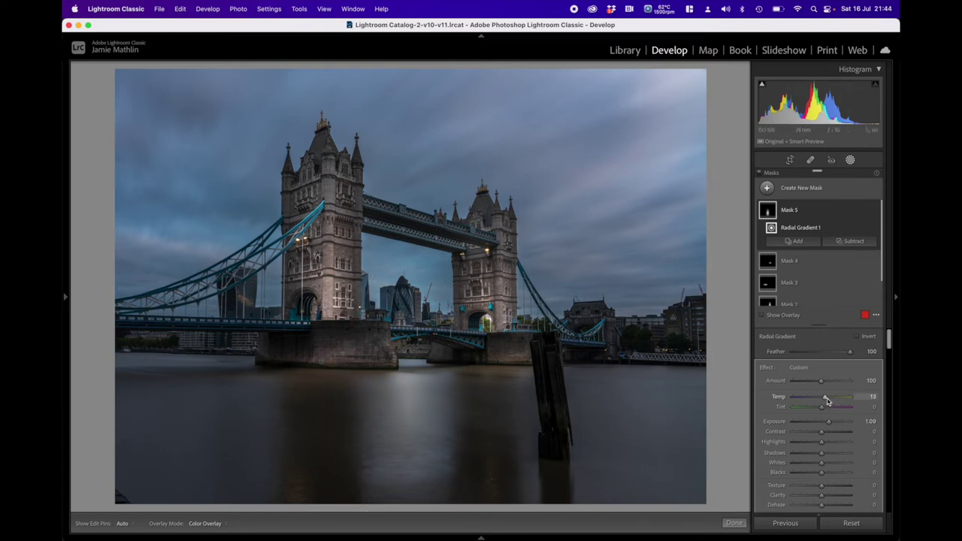
{"action": "mouse_move", "coordinate": [435, 357]}
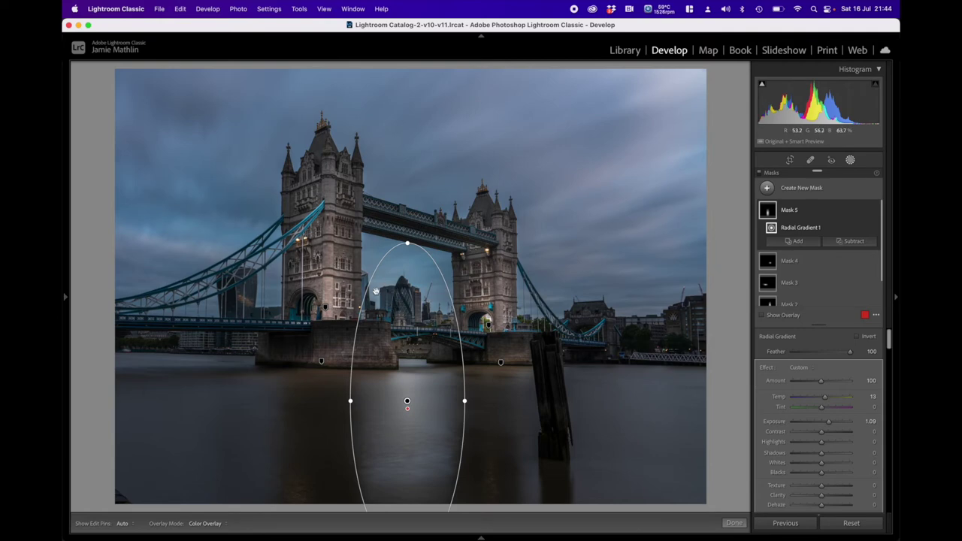
Subtract the sky from the mask over the water between the piers
{"action": "left_click", "coordinate": [854, 241]}
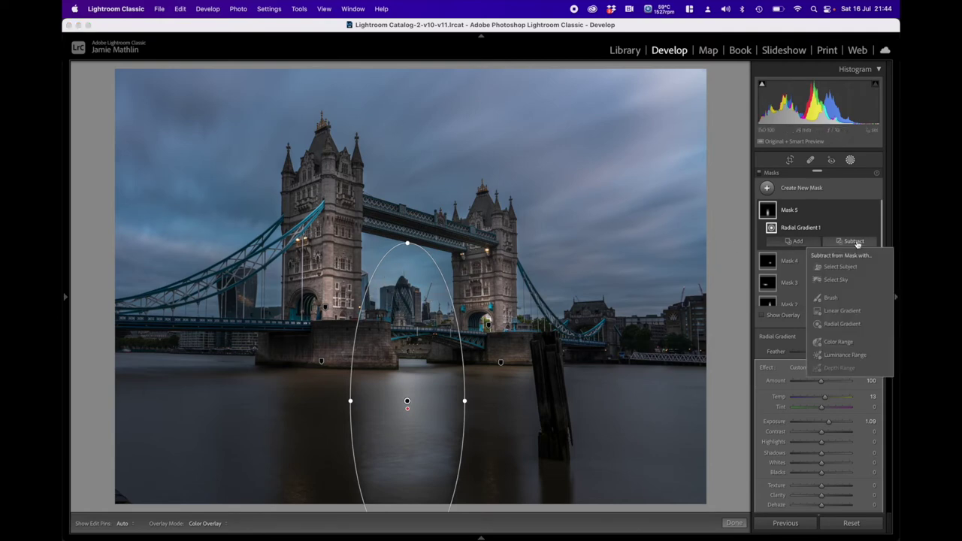
{"action": "left_click", "coordinate": [836, 280]}
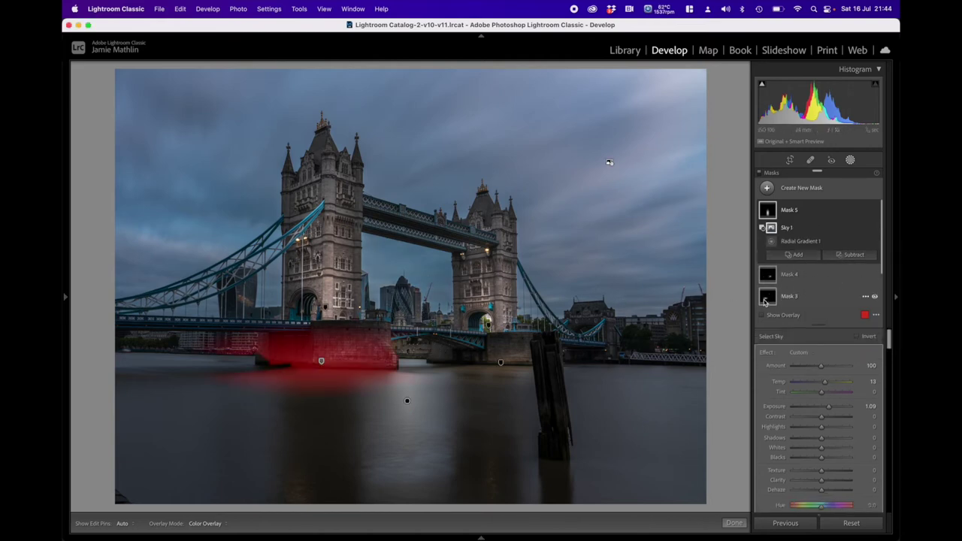
{"action": "key", "text": "super+z"}
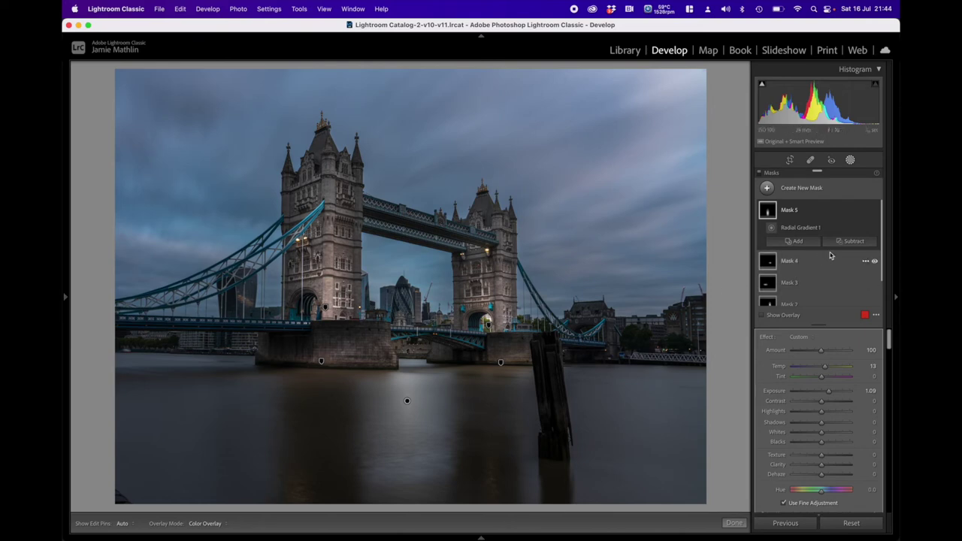
{"action": "left_click", "coordinate": [849, 241]}
{"action": "left_click", "coordinate": [836, 281]}
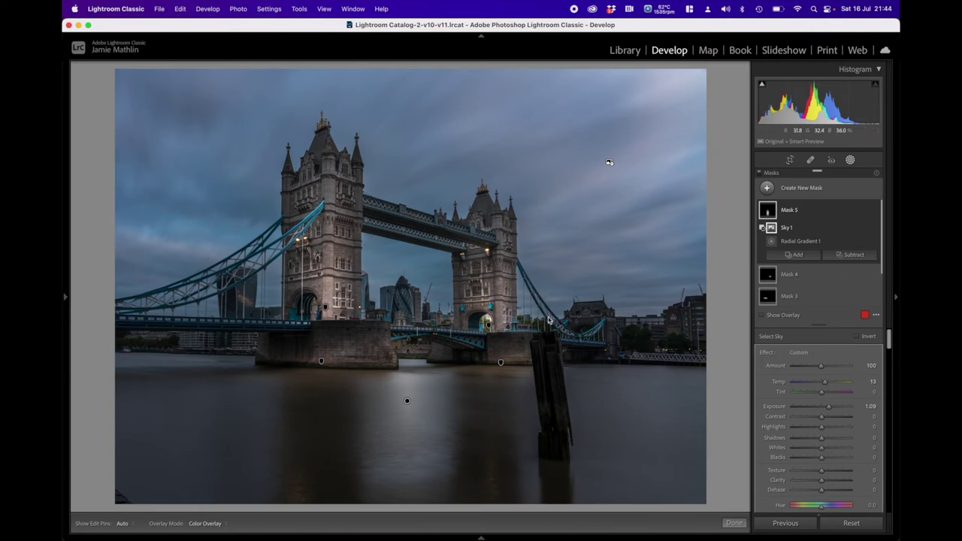
Duplicate Mask 5 and move the copy onto the water on the near side of the closer pier
{"action": "mouse_move", "coordinate": [408, 404]}
{"action": "right_click", "coordinate": [408, 402]}
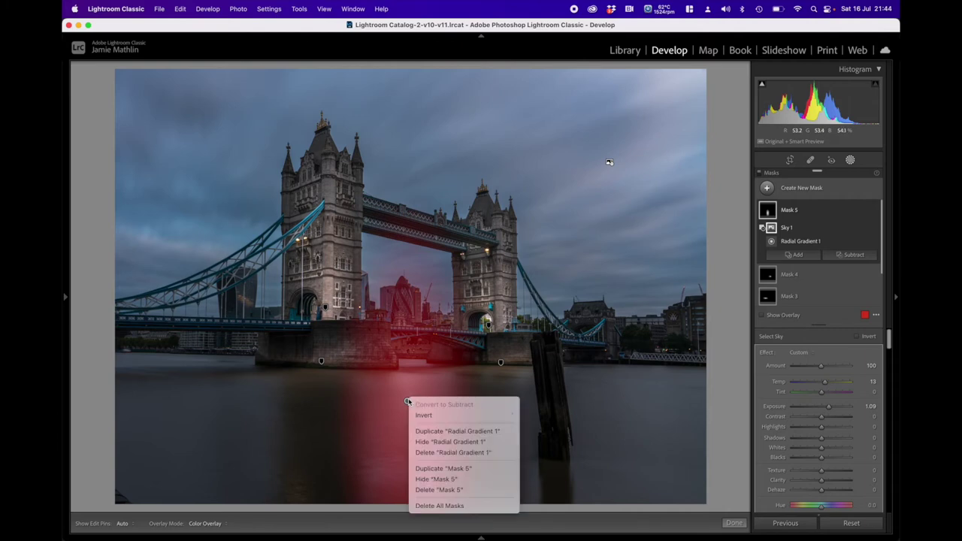
{"action": "left_click", "coordinate": [436, 469]}
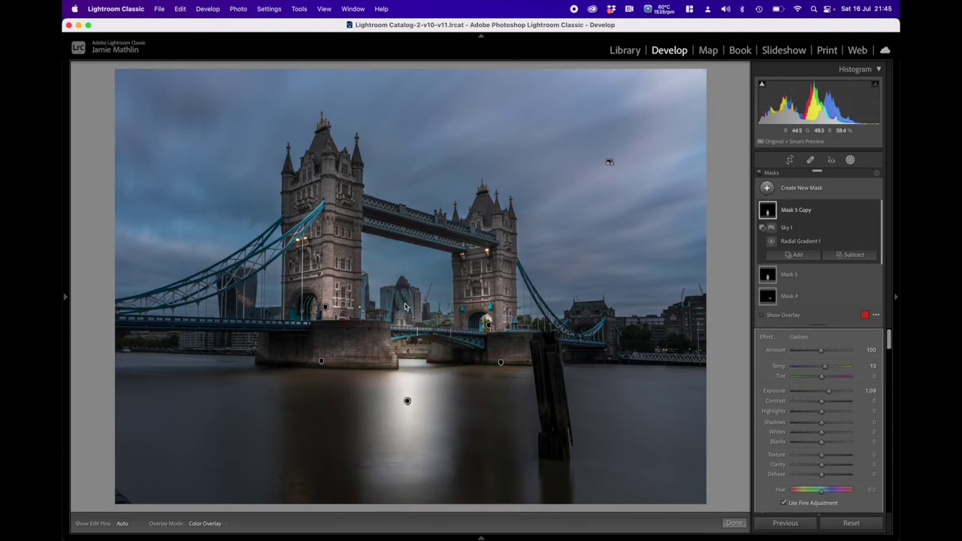
{"action": "mouse_move", "coordinate": [409, 402]}
{"action": "left_click_drag", "start_coordinate": [408, 402], "coordinate": [227, 399]}
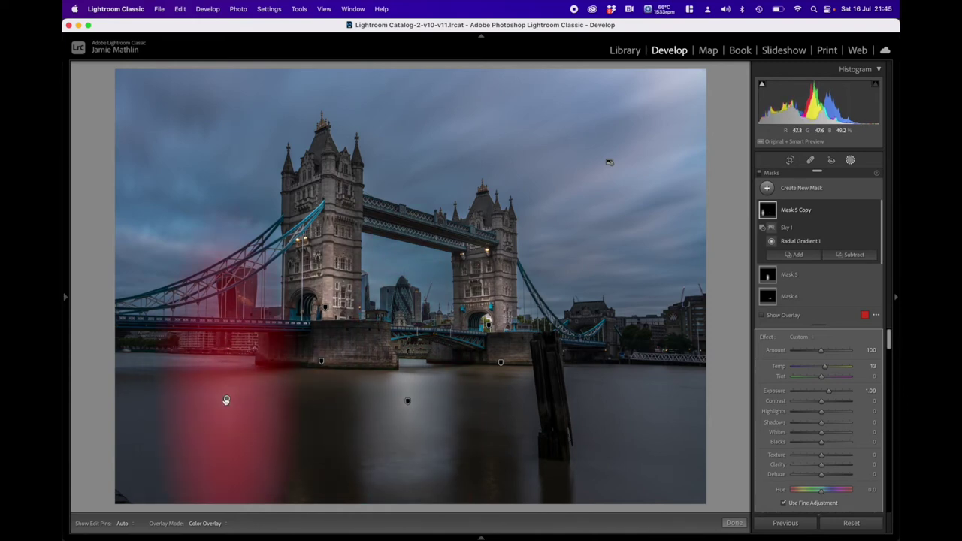
Widen the copied radial gradient, raise its centre to the far waterline and stretch it taller
{"action": "left_click", "coordinate": [227, 399]}
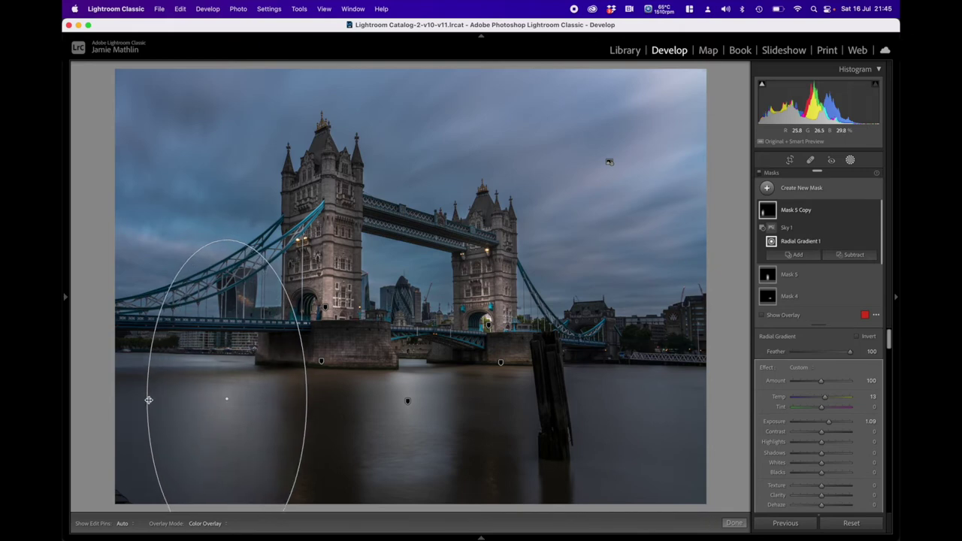
{"action": "left_click_drag", "start_coordinate": [233, 405], "coordinate": [223, 369]}
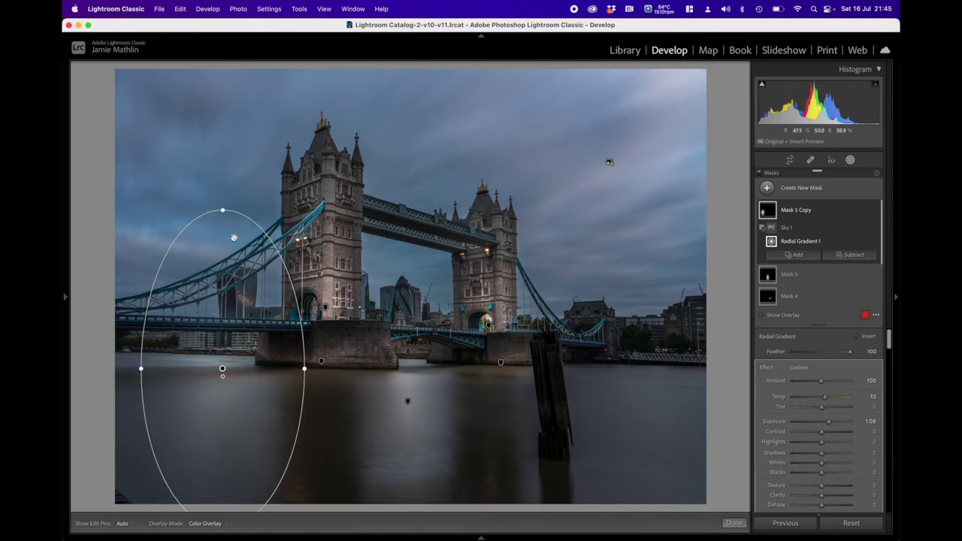
{"action": "left_click_drag", "start_coordinate": [224, 209], "coordinate": [223, 177]}
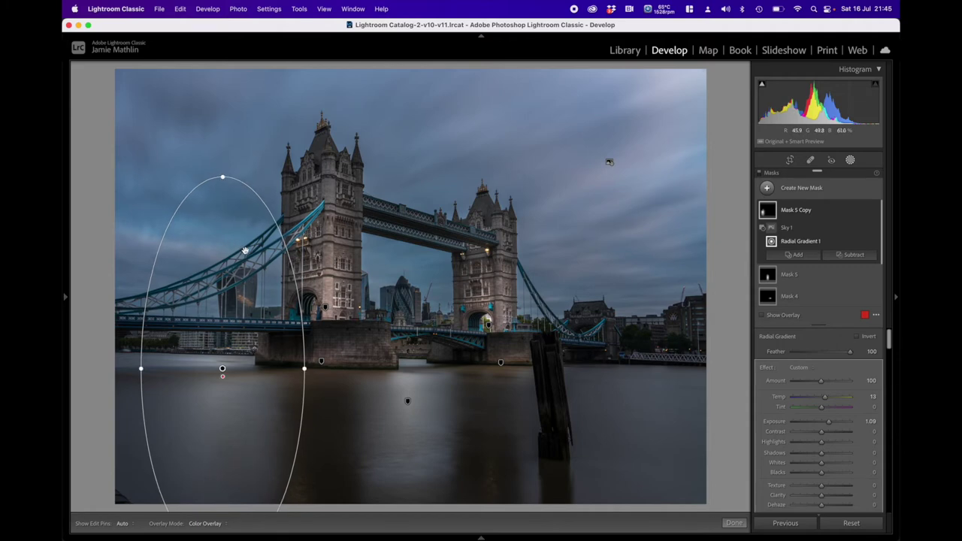
Duplicate Mask 5 Copy and move the new copy onto the water beside the wooden post, beyond the far pier
{"action": "right_click", "coordinate": [223, 368]}
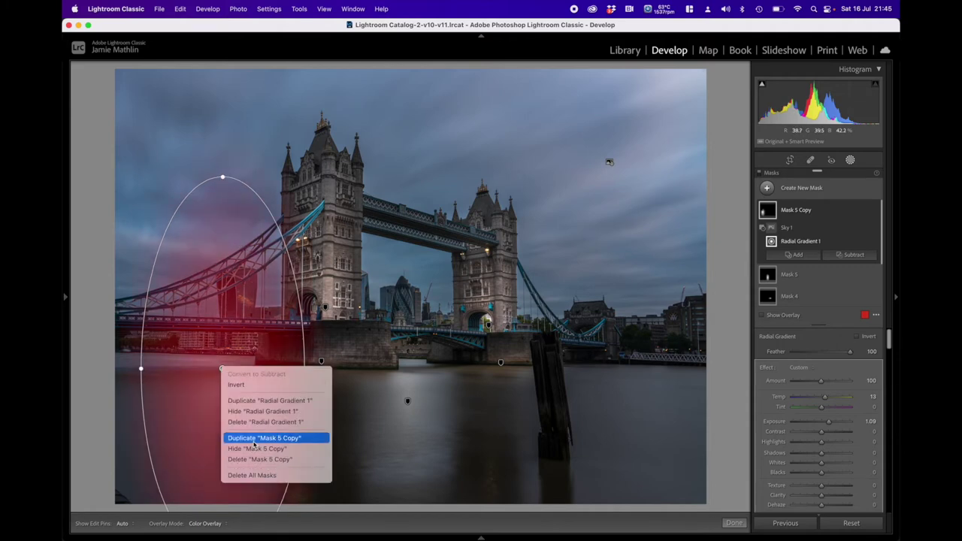
{"action": "left_click", "coordinate": [254, 444]}
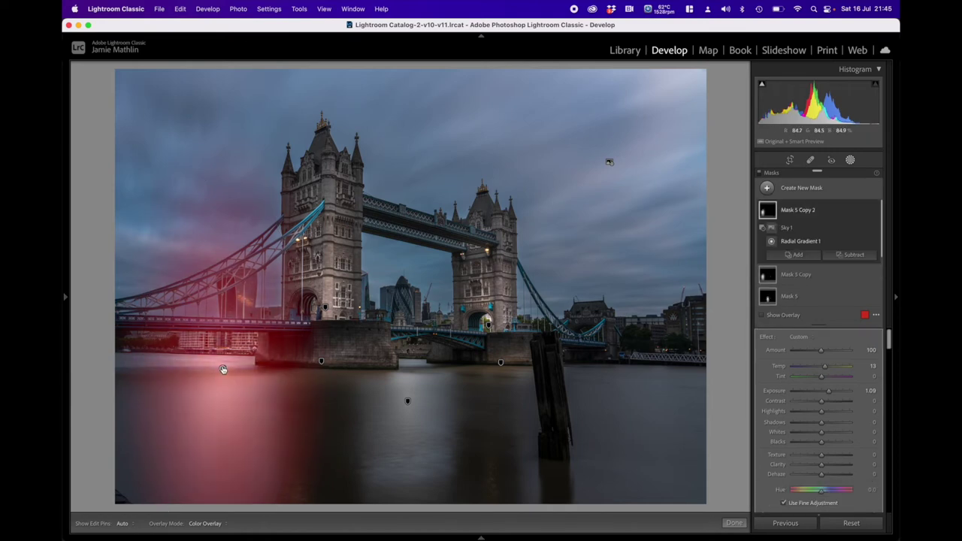
{"action": "left_click_drag", "start_coordinate": [223, 369], "coordinate": [587, 368]}
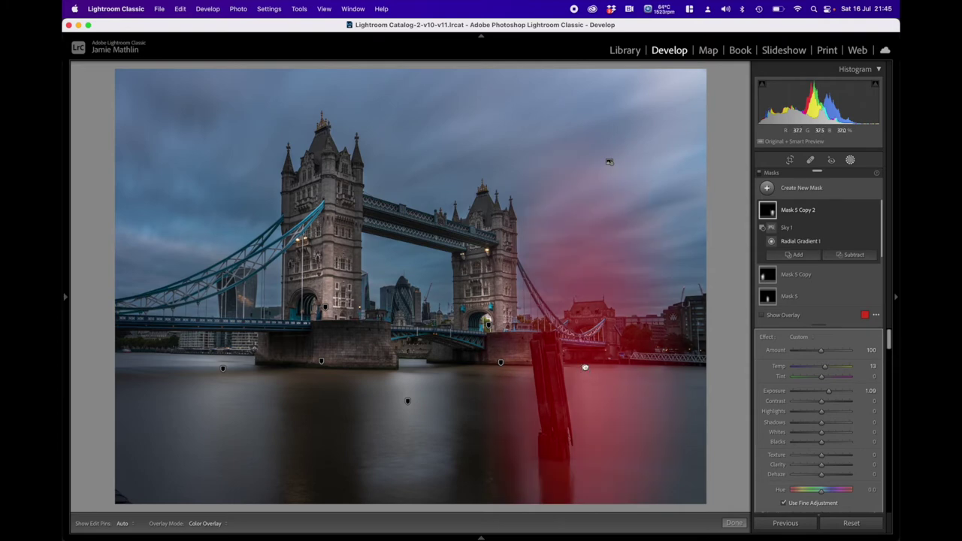
{"action": "left_click_drag", "start_coordinate": [586, 368], "coordinate": [573, 361]}
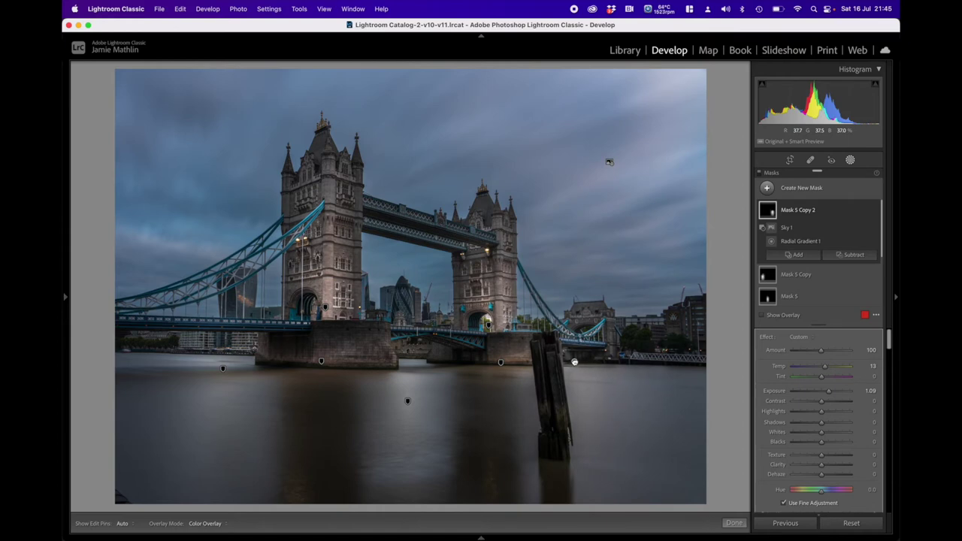
Widen the radial gradient beside the wooden post and shift it slightly away from the far tower
{"action": "left_click", "coordinate": [574, 362]}
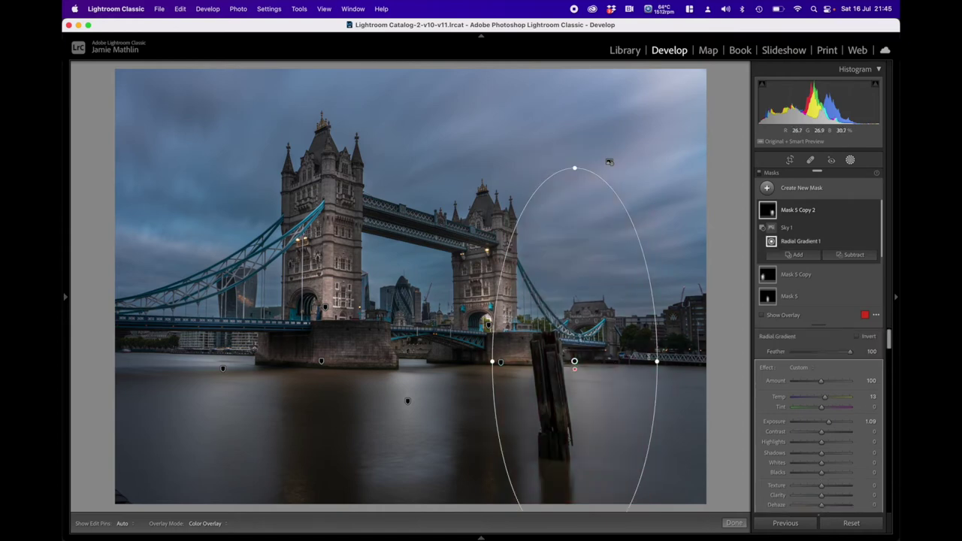
{"action": "left_click_drag", "start_coordinate": [664, 360], "coordinate": [644, 359]}
{"action": "mouse_move", "coordinate": [572, 362]}
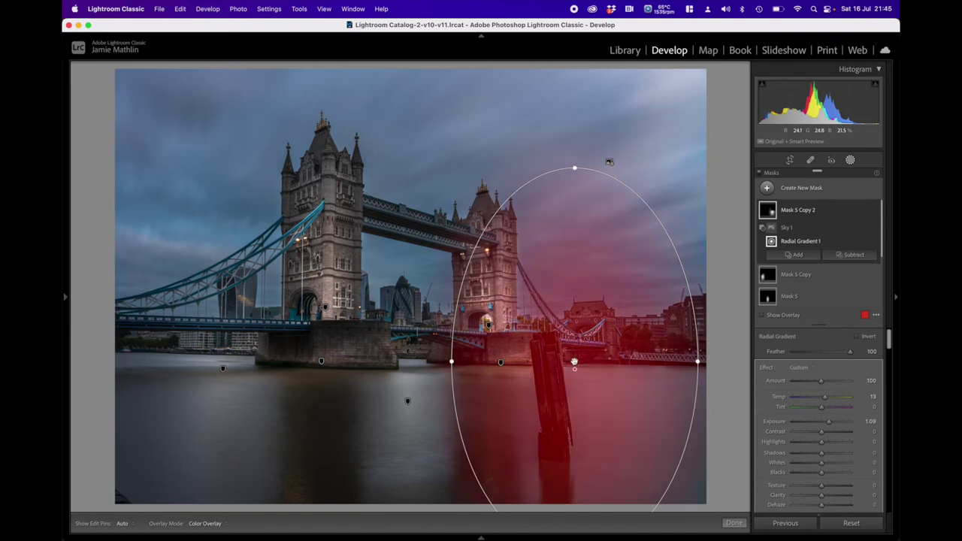
{"action": "left_click_drag", "start_coordinate": [574, 361], "coordinate": [593, 368]}
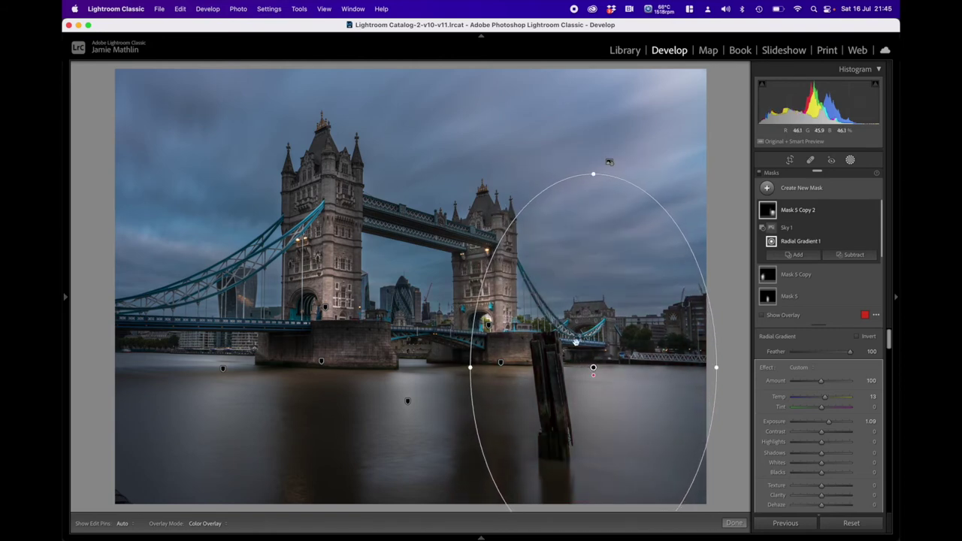
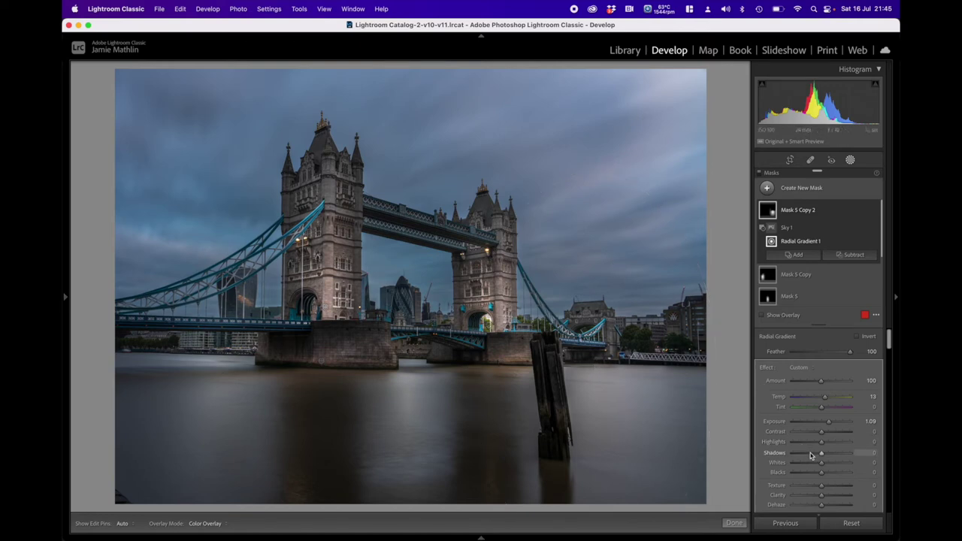
Subtract from Mask 5 Copy 2 with a brush at Size 8, Feather 0 and Flow 100, starting on the far tower's outer side
{"action": "left_click", "coordinate": [849, 255]}
{"action": "left_click", "coordinate": [831, 311]}
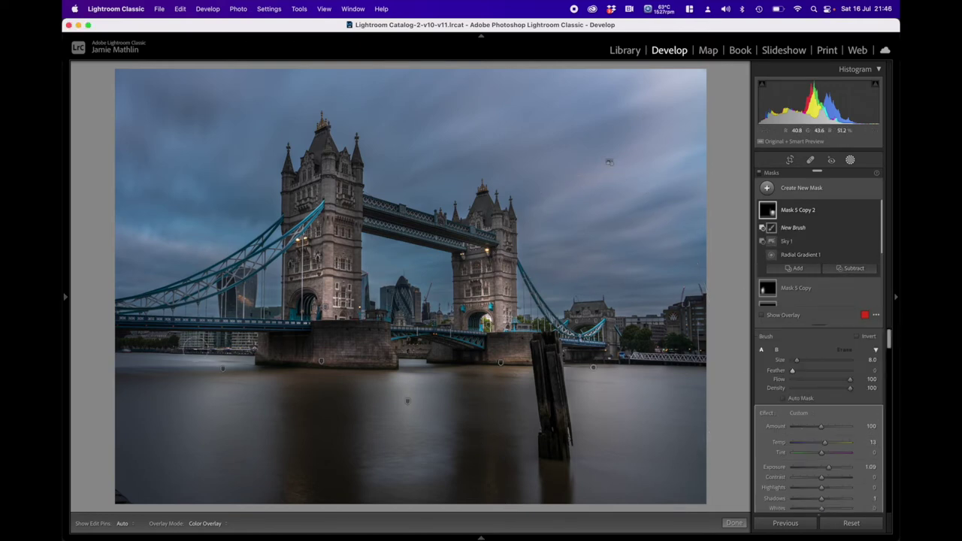
{"action": "mouse_move", "coordinate": [84, 289]}
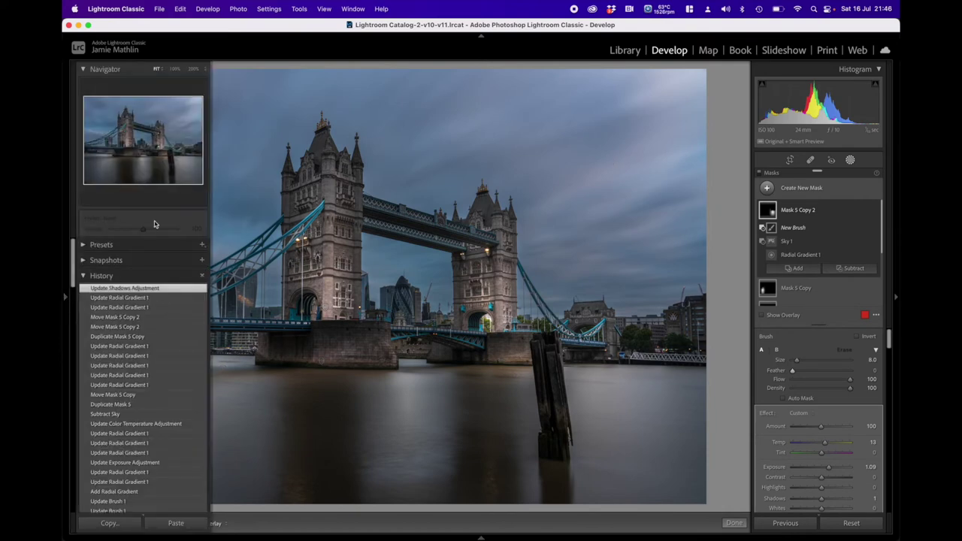
{"action": "left_click", "coordinate": [174, 70]}
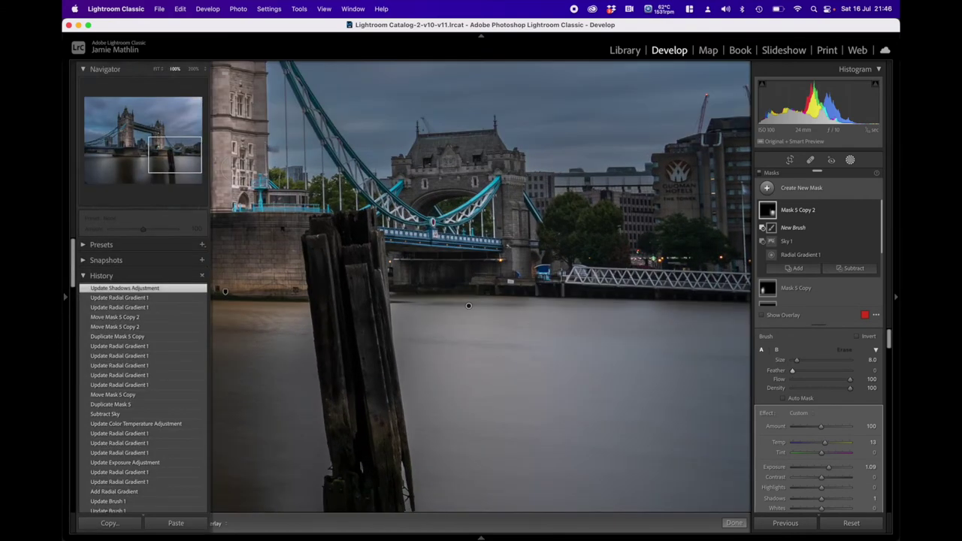
{"action": "scroll", "coordinate": [428, 242], "scroll_direction": "up", "scroll_amount": 5}
{"action": "scroll", "coordinate": [428, 242], "scroll_direction": "left", "scroll_amount": 4}
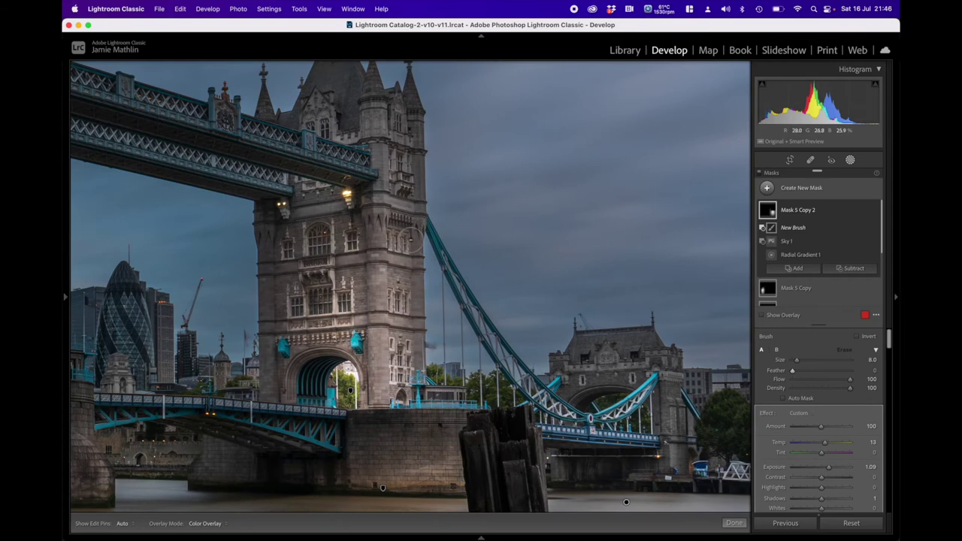
{"action": "left_click", "coordinate": [410, 242]}
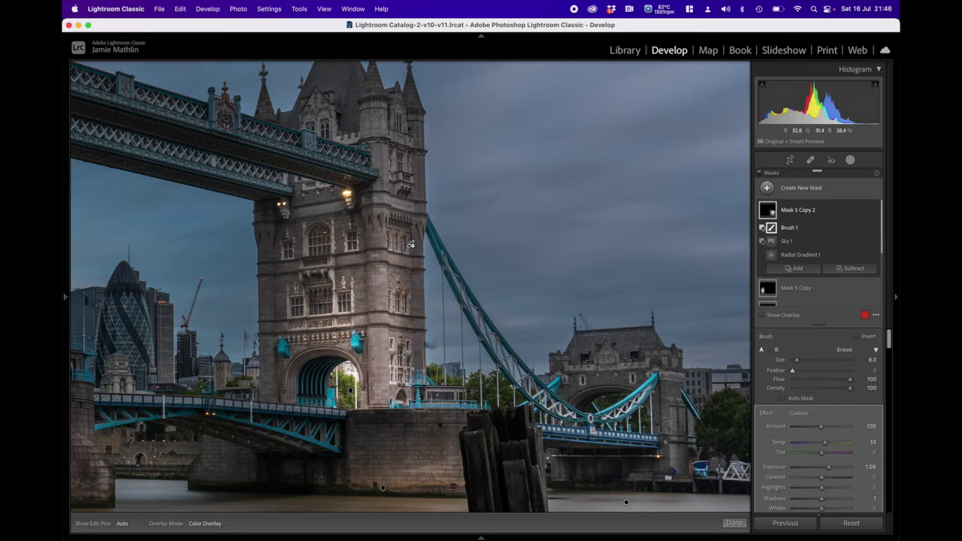
Reduce the subtracting brush to size 4 and brush out the far pier's edge beside the wooden post
{"action": "key", "text": "h"}
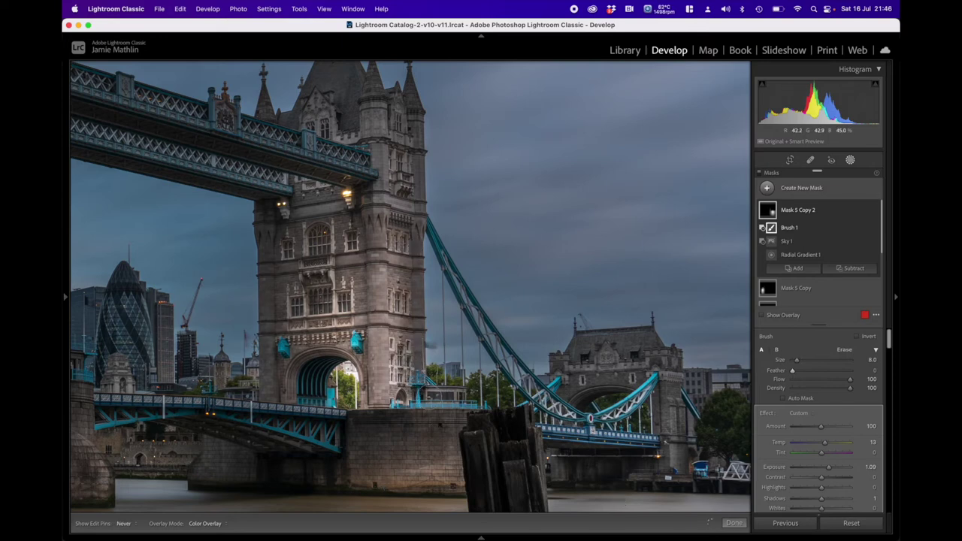
{"action": "key", "text": "h"}
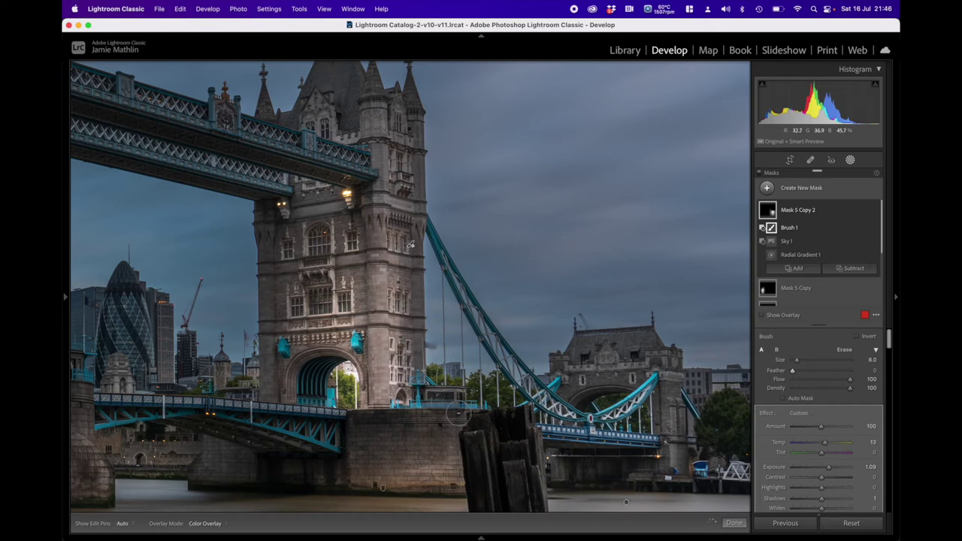
{"action": "key", "text": "bracketleft"}
{"action": "key", "text": "bracketleft"}
{"action": "key", "text": "h"}
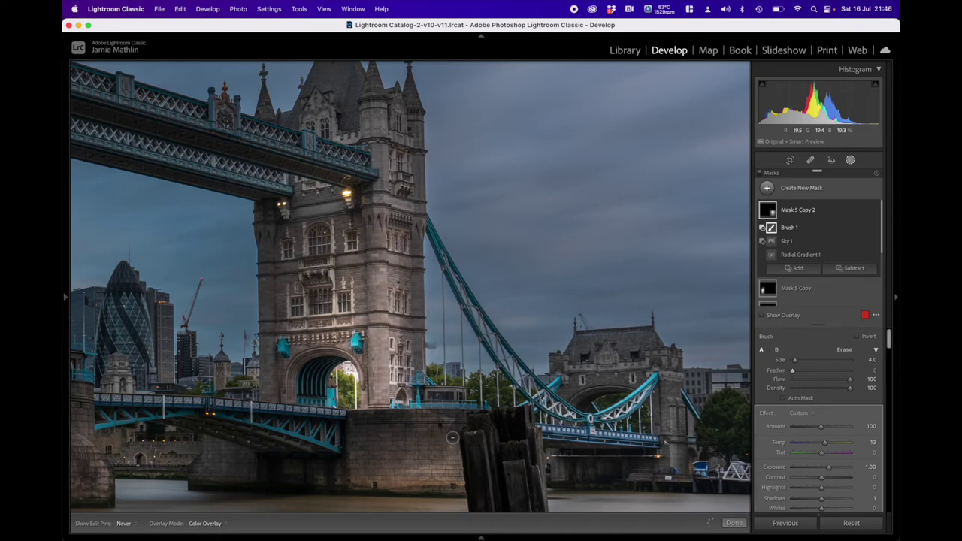
{"action": "key", "text": "h"}
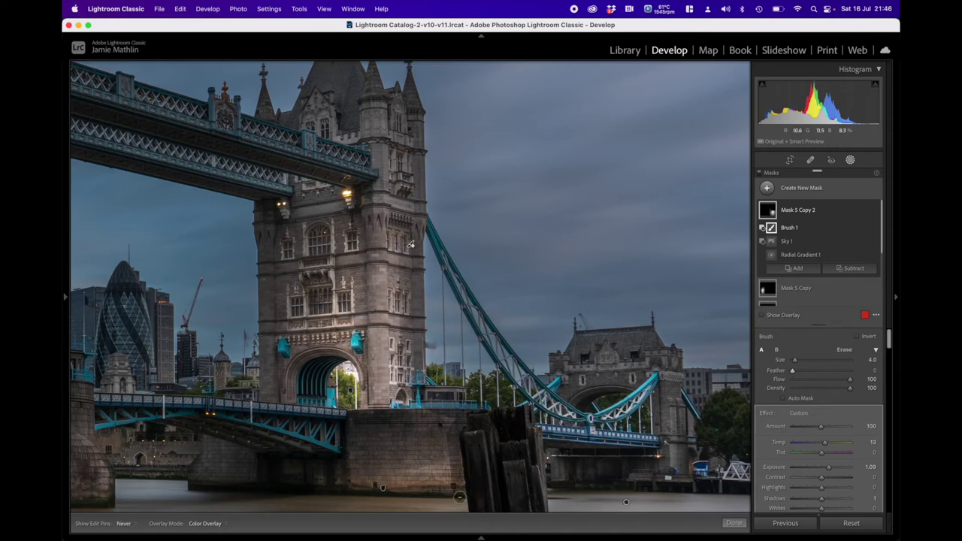
Enlarge the subtracting brush to size 10 and brush the far pier and the tower's outer side out of the mask
{"action": "key", "text": "h"}
{"action": "scroll", "coordinate": [444, 489], "scroll_direction": "up", "scroll_amount": 3}
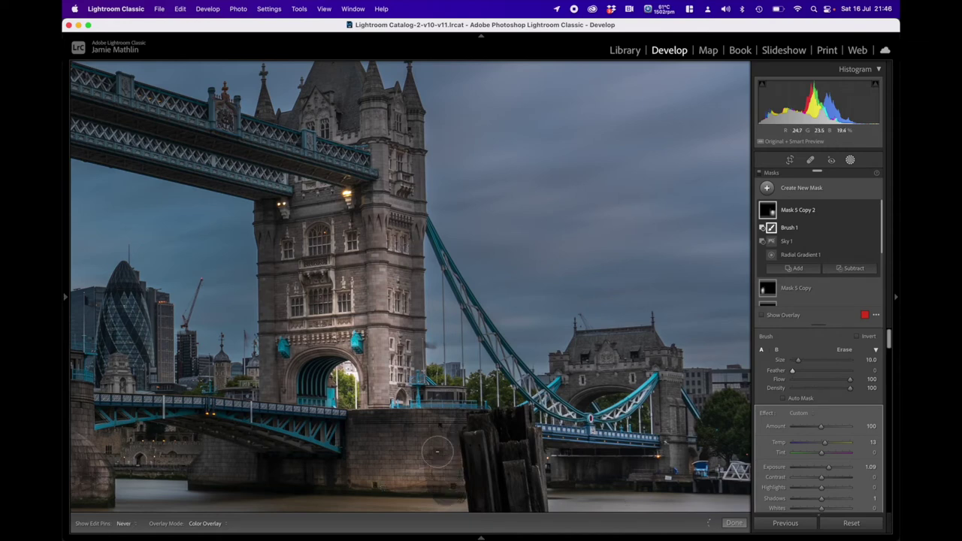
{"action": "mouse_move", "coordinate": [427, 479]}
{"action": "left_mouse_down"}
{"action": "mouse_move", "coordinate": [364, 484]}
{"action": "mouse_move", "coordinate": [403, 465]}
{"action": "mouse_move", "coordinate": [389, 447]}
{"action": "mouse_move", "coordinate": [410, 445]}
{"action": "mouse_move", "coordinate": [426, 420]}
{"action": "mouse_move", "coordinate": [441, 423]}
{"action": "mouse_move", "coordinate": [402, 412]}
{"action": "mouse_move", "coordinate": [404, 197]}
{"action": "left_mouse_up"}
{"action": "key", "text": "h"}
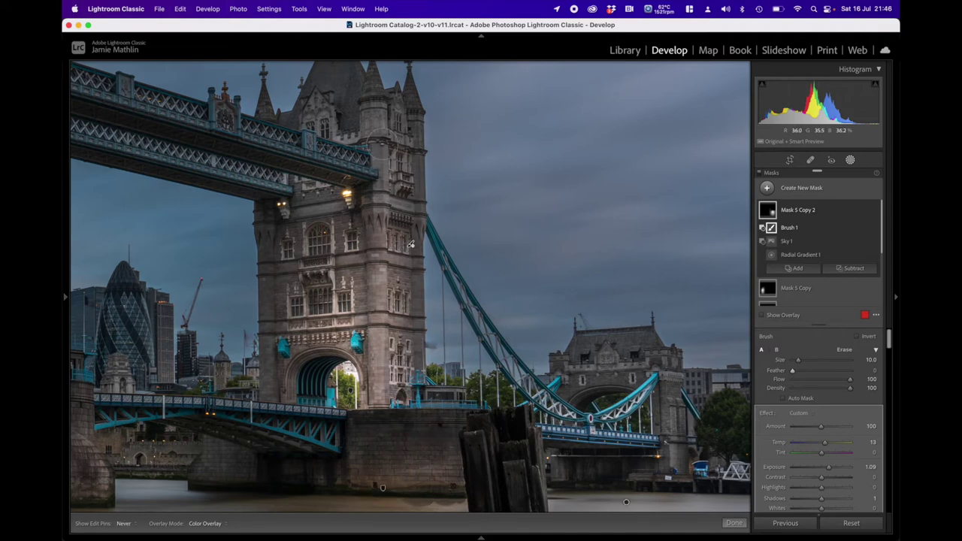
{"action": "key", "text": "h"}
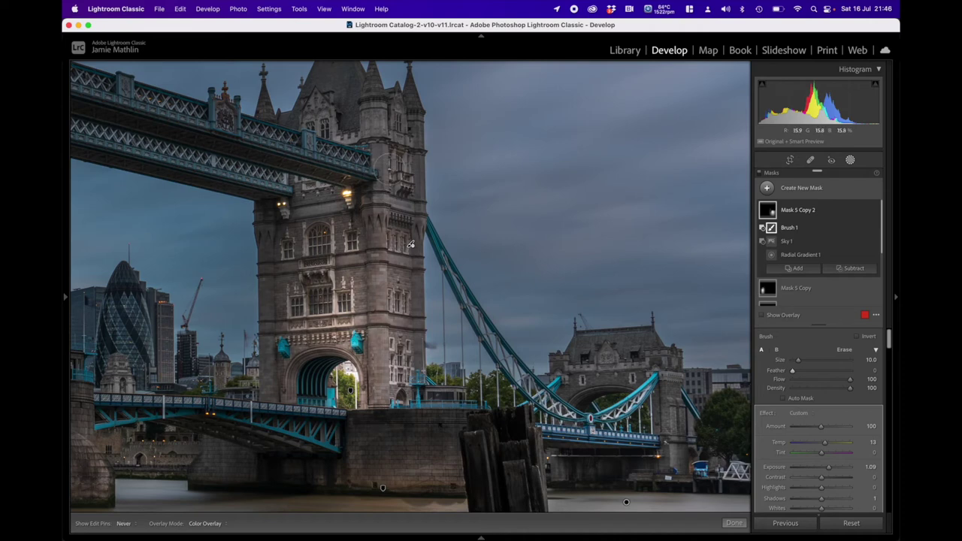
Try to brush the rest of the far tower and pier out of the mask with the brush at size 25
{"action": "scroll", "coordinate": [402, 174], "scroll_direction": "up", "scroll_amount": 4}
{"action": "key", "text": "h"}
{"action": "key", "text": "h"}
{"action": "scroll", "coordinate": [338, 188], "scroll_direction": "up", "scroll_amount": 4}
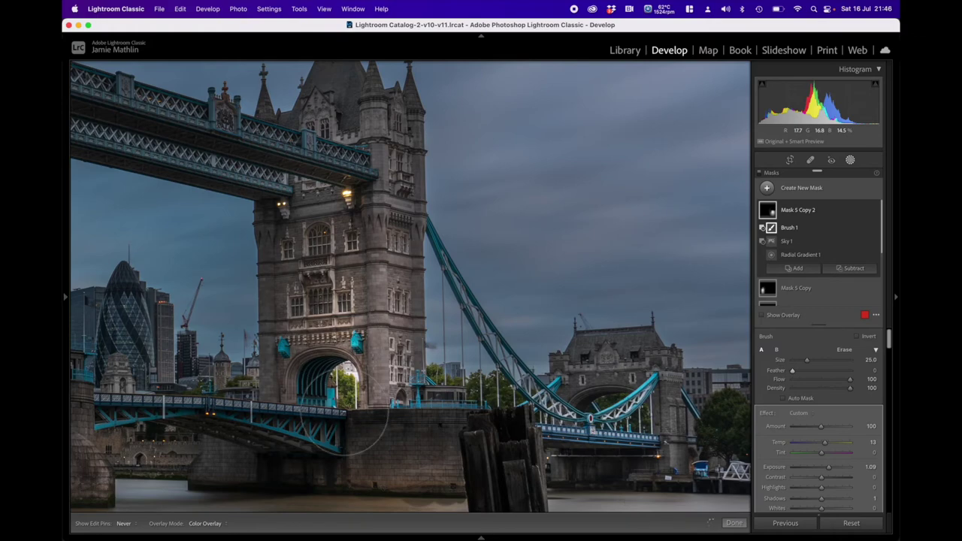
{"action": "left_click_drag", "start_coordinate": [344, 376], "coordinate": [354, 158]}
{"action": "key", "text": "h"}
{"action": "mouse_move", "coordinate": [366, 296]}
{"action": "left_mouse_down"}
{"action": "mouse_move", "coordinate": [369, 374]}
{"action": "mouse_move", "coordinate": [394, 283]}
{"action": "mouse_move", "coordinate": [416, 343]}
{"action": "mouse_move", "coordinate": [432, 286]}
{"action": "mouse_move", "coordinate": [441, 367]}
{"action": "mouse_move", "coordinate": [427, 387]}
{"action": "mouse_move", "coordinate": [383, 380]}
{"action": "mouse_move", "coordinate": [394, 358]}
{"action": "mouse_move", "coordinate": [378, 385]}
{"action": "mouse_move", "coordinate": [431, 382]}
{"action": "mouse_move", "coordinate": [359, 411]}
{"action": "left_mouse_up"}
{"action": "key", "text": "h"}
{"action": "key", "text": "h"}
Undo the latest subtracting brush strokes in Mask 5 Copy 2
{"action": "key", "text": "super+z"}
{"action": "key", "text": "super+z"}
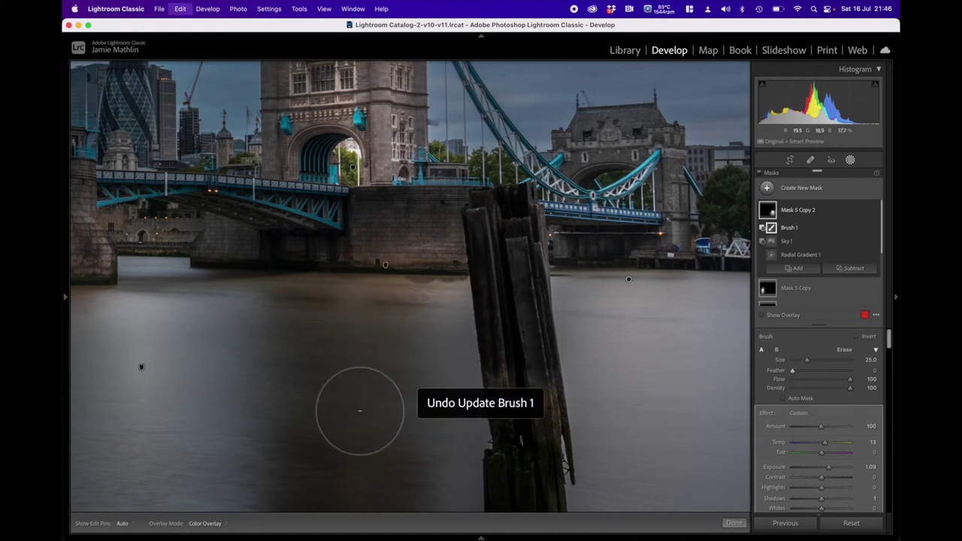
{"action": "key", "text": "super+z"}
{"action": "key", "text": "super+z"}
{"action": "key", "text": "super+z"}
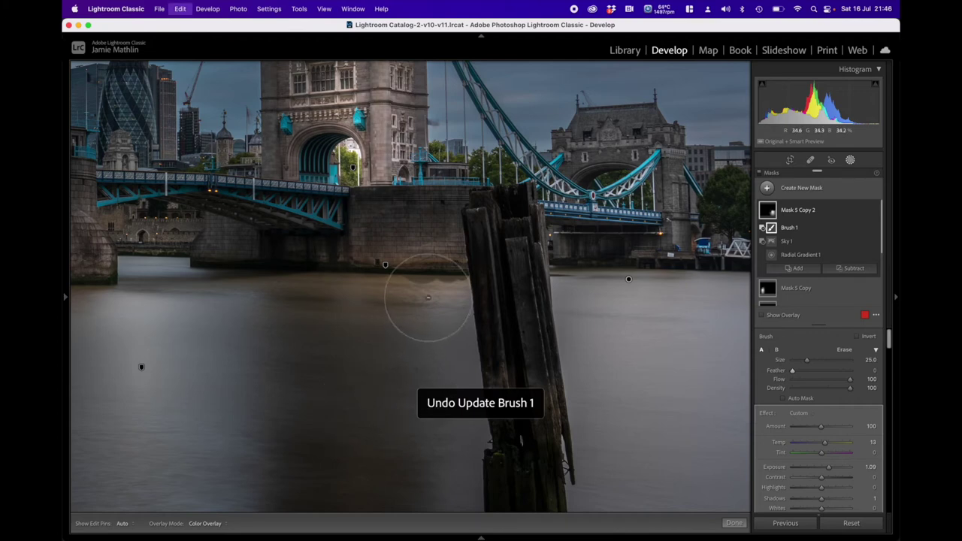
Undo further subtracting brush strokes over the far pier and tower in Mask 5 Copy 2
{"action": "key", "text": "super+z"}
{"action": "key", "text": "super+z"}
{"action": "key", "text": "super+z"}
{"action": "key", "text": "super+z"}
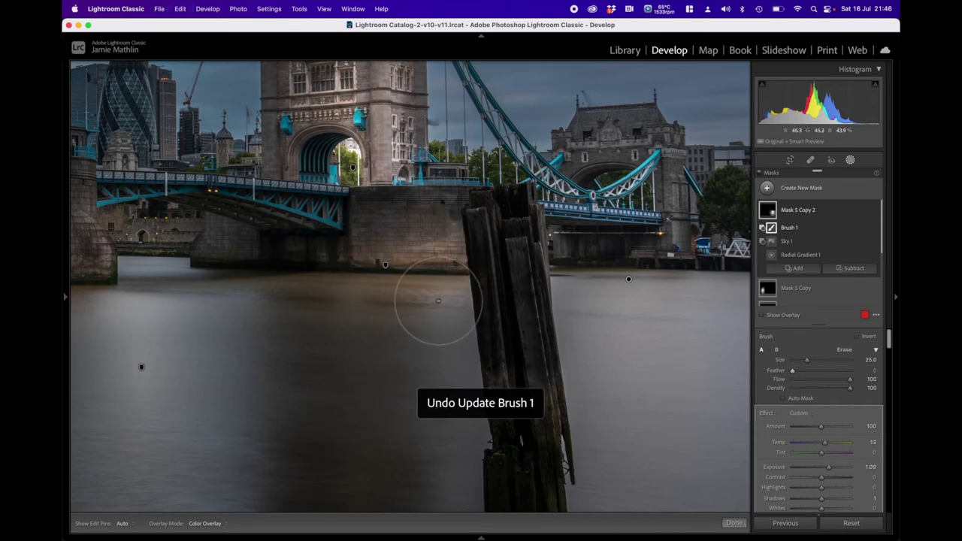
{"action": "key", "text": "super+z"}
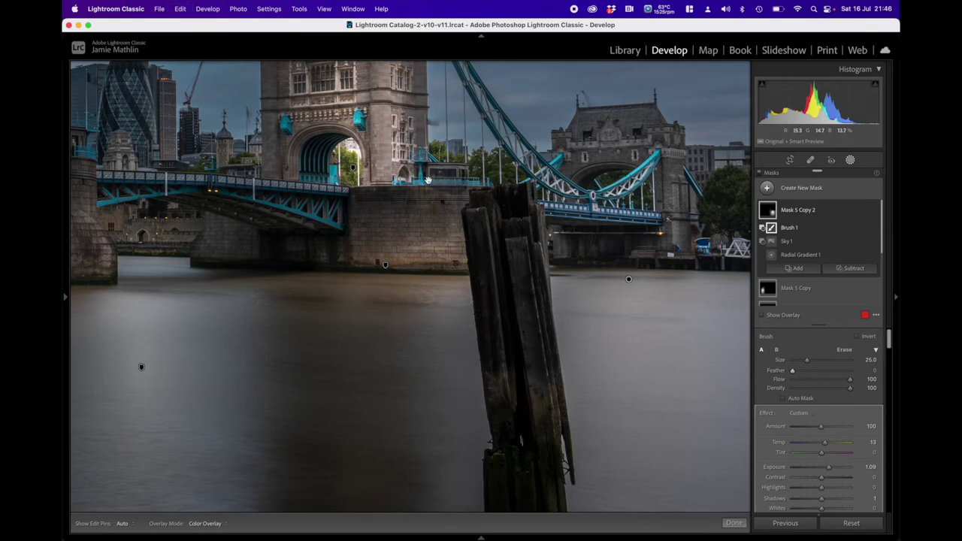
Reduce the subtracting brush to size 4 and raise its feather to 100 for work around the far pier
{"action": "scroll", "coordinate": [427, 184], "scroll_direction": "up", "scroll_amount": 6}
{"action": "scroll", "coordinate": [406, 365], "scroll_direction": "down", "scroll_amount": 3}
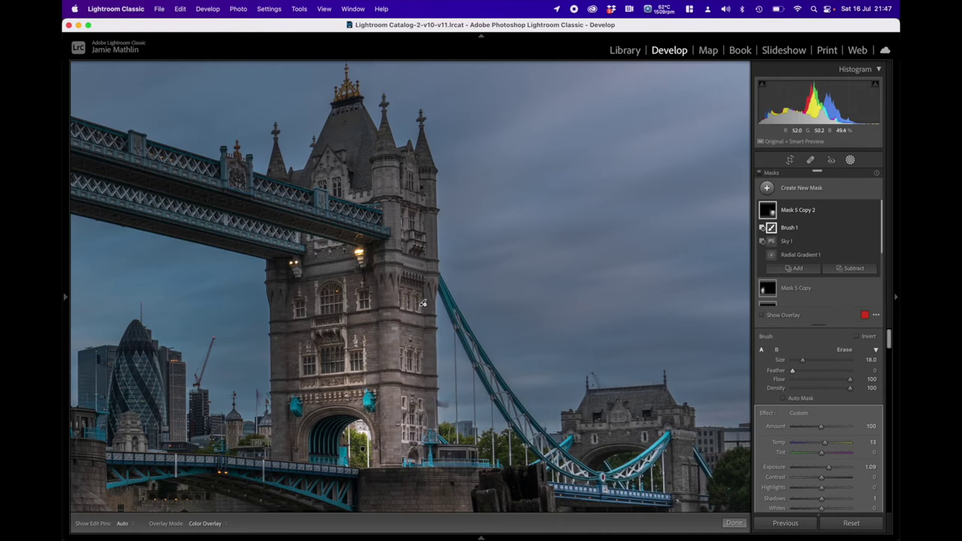
{"action": "key", "text": "h"}
{"action": "left_click_drag", "start_coordinate": [424, 303], "coordinate": [338, 190]}
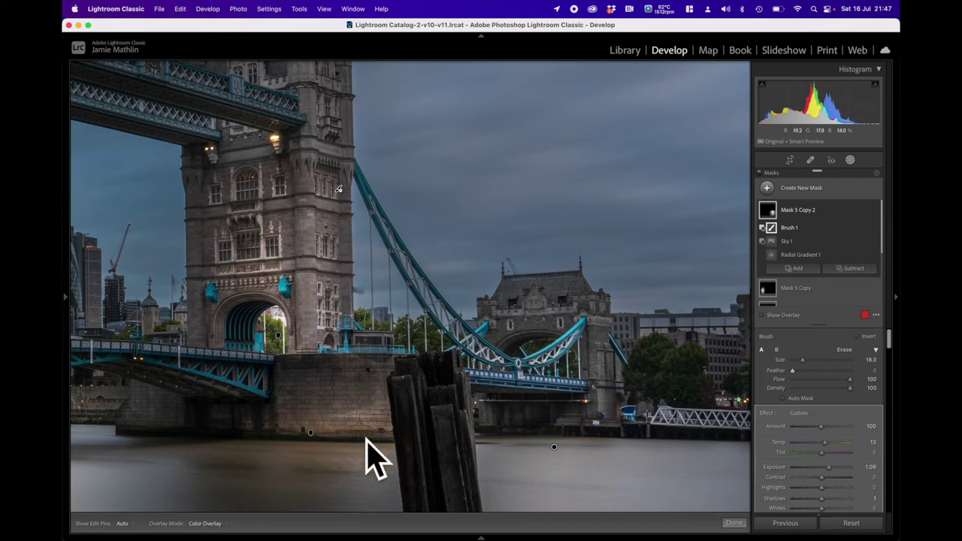
{"action": "scroll", "coordinate": [349, 359], "scroll_direction": "down", "scroll_amount": 10}
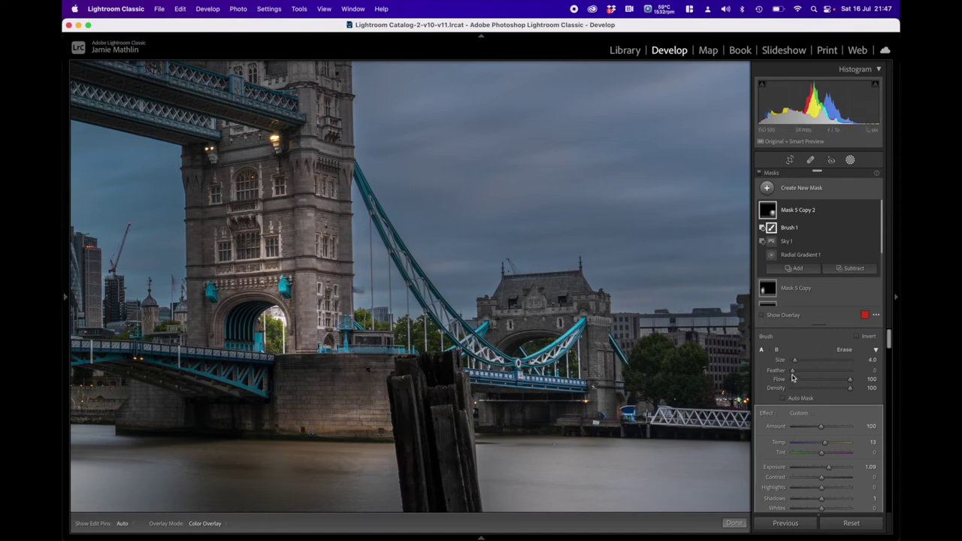
{"action": "left_click_drag", "start_coordinate": [792, 371], "coordinate": [850, 370]}
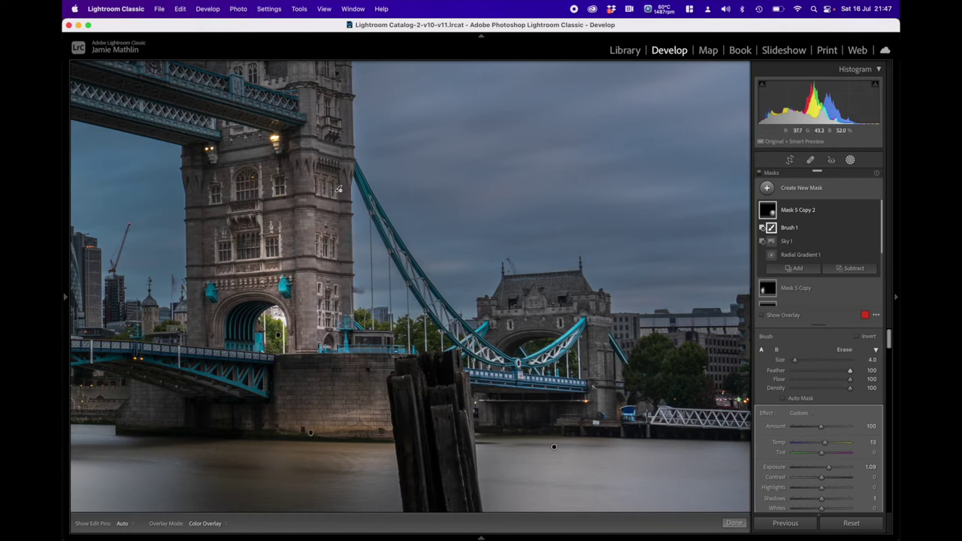
Brush the far pier's waterline out of the mask, then its wall with the subtracting brush enlarged to size 12
{"action": "key", "text": "h"}
{"action": "key", "text": "h"}
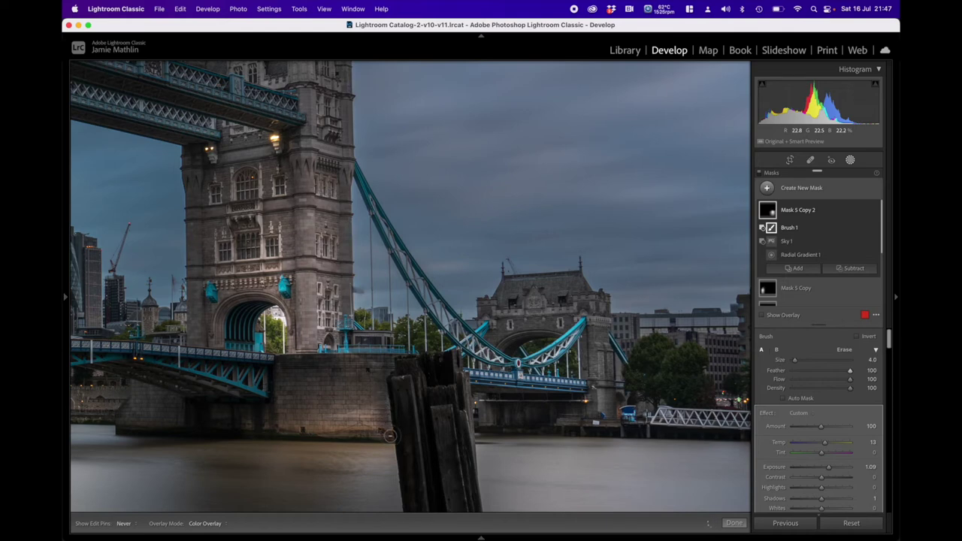
{"action": "key", "text": "h"}
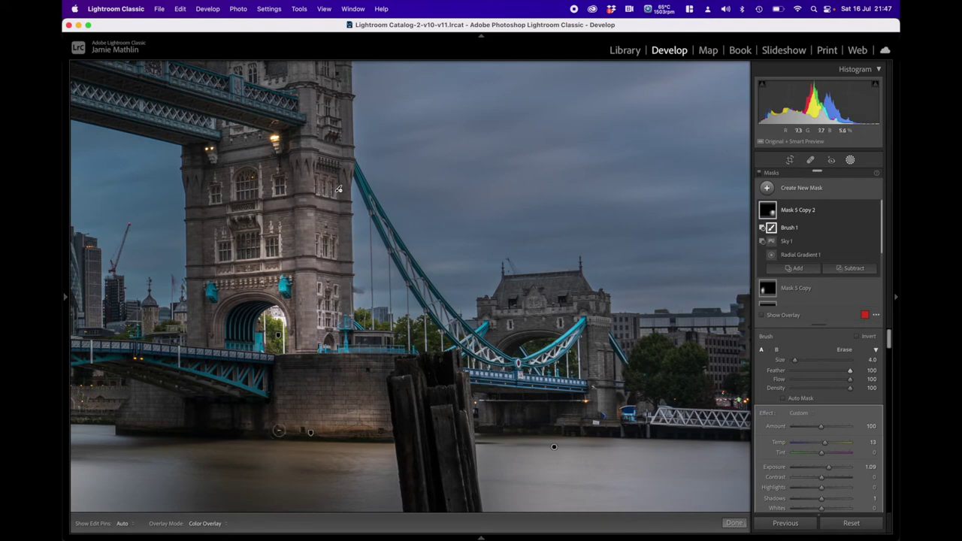
{"action": "scroll", "coordinate": [296, 417], "scroll_direction": "up", "scroll_amount": 6}
{"action": "mouse_move", "coordinate": [305, 412]}
{"action": "left_mouse_down"}
{"action": "mouse_move", "coordinate": [373, 412]}
{"action": "mouse_move", "coordinate": [275, 412]}
{"action": "mouse_move", "coordinate": [371, 412]}
{"action": "mouse_move", "coordinate": [348, 409]}
{"action": "mouse_move", "coordinate": [370, 412]}
{"action": "mouse_move", "coordinate": [368, 387]}
{"action": "mouse_move", "coordinate": [326, 381]}
{"action": "mouse_move", "coordinate": [371, 379]}
{"action": "mouse_move", "coordinate": [295, 382]}
{"action": "mouse_move", "coordinate": [363, 380]}
{"action": "mouse_move", "coordinate": [315, 360]}
{"action": "mouse_move", "coordinate": [341, 360]}
{"action": "mouse_move", "coordinate": [297, 364]}
{"action": "left_mouse_up"}
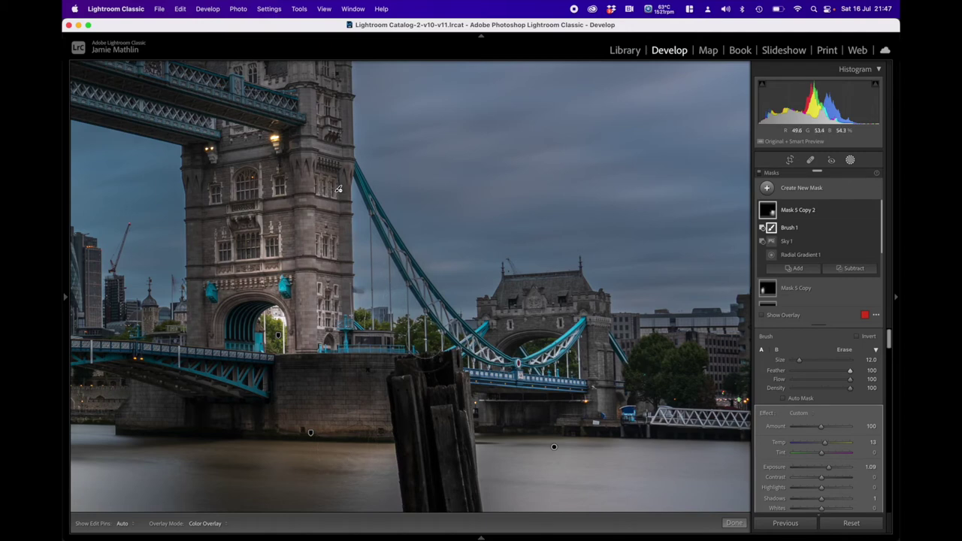
Fit the whole photo in view and set Shadows to 47 for Mask 5 Copy 2 over the water beside the post
{"action": "mouse_move", "coordinate": [66, 300]}
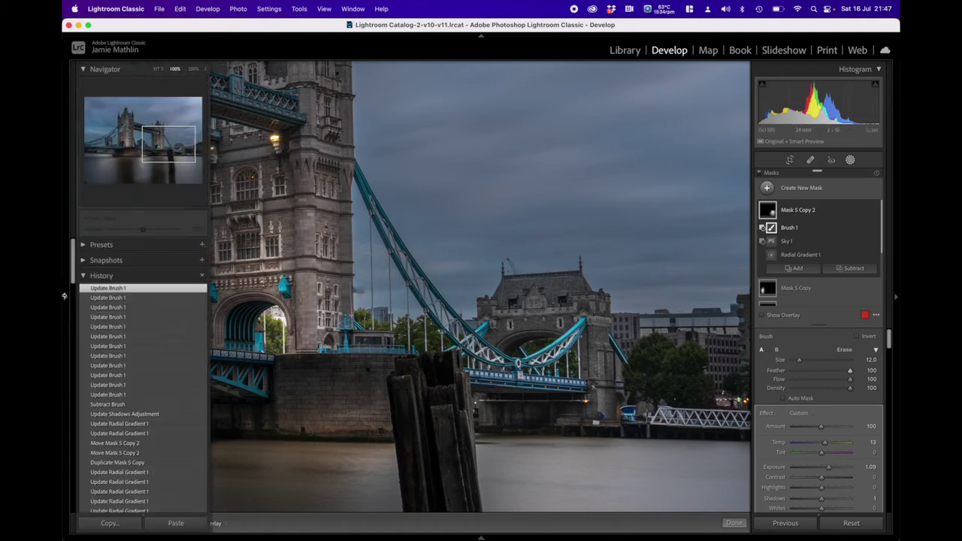
{"action": "left_click", "coordinate": [157, 70]}
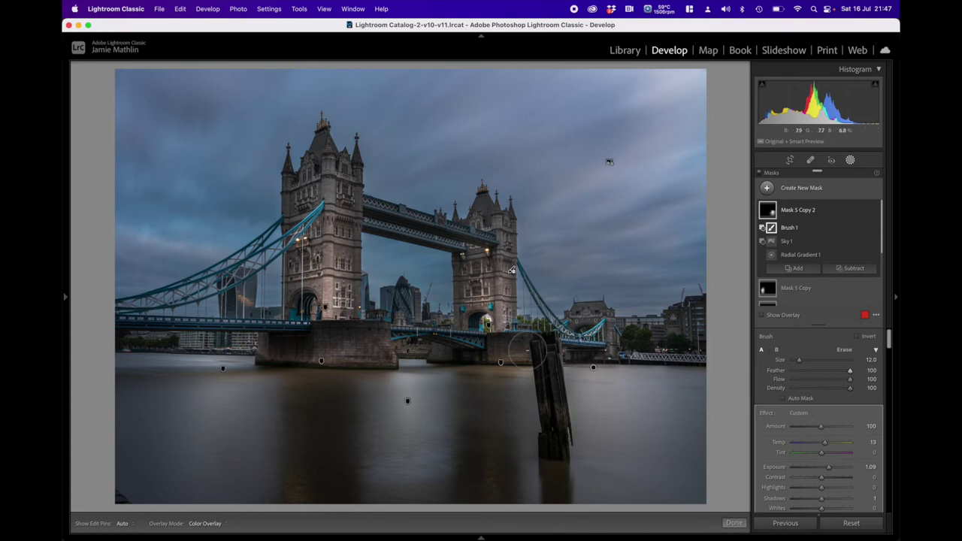
{"action": "left_click", "coordinate": [593, 368]}
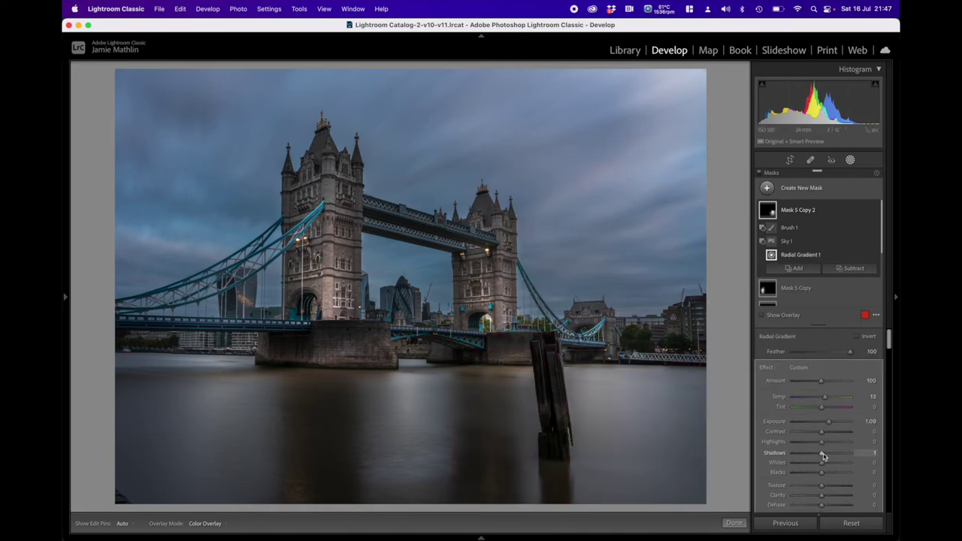
{"action": "left_click_drag", "start_coordinate": [823, 455], "coordinate": [835, 456]}
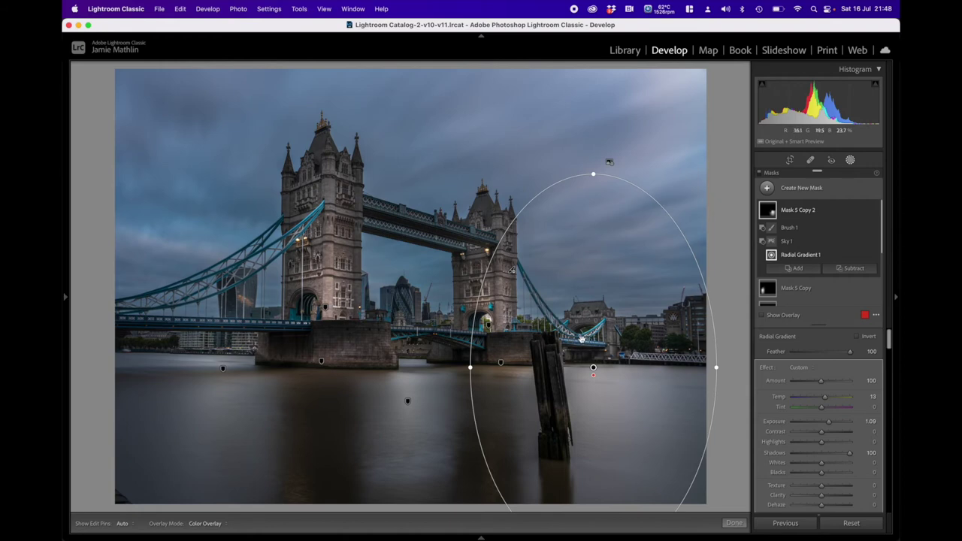
{"action": "left_click_drag", "start_coordinate": [837, 456], "coordinate": [818, 458]}
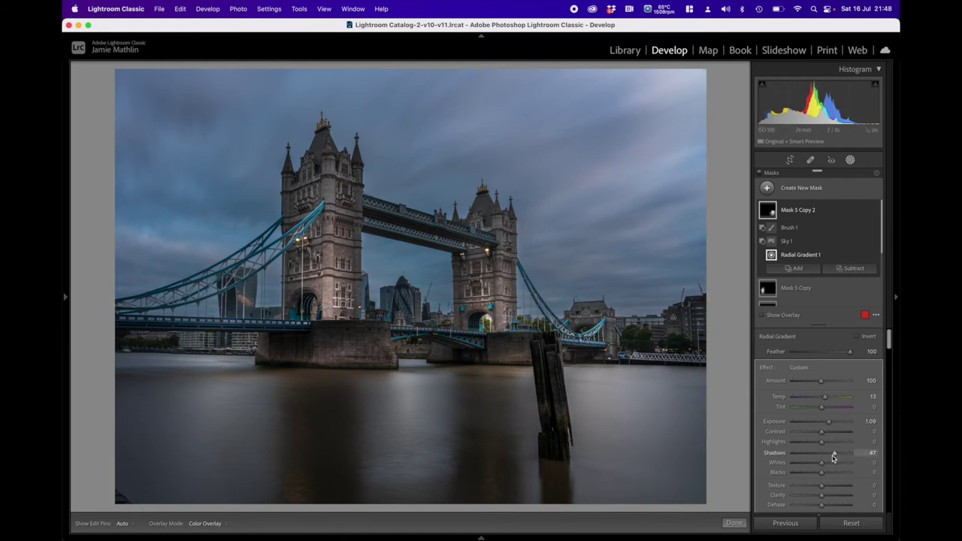
Set Shadows to 63 for Mask 5 Copy beside the near tower and to 51 for Mask 5 between the piers
{"action": "left_click", "coordinate": [222, 369]}
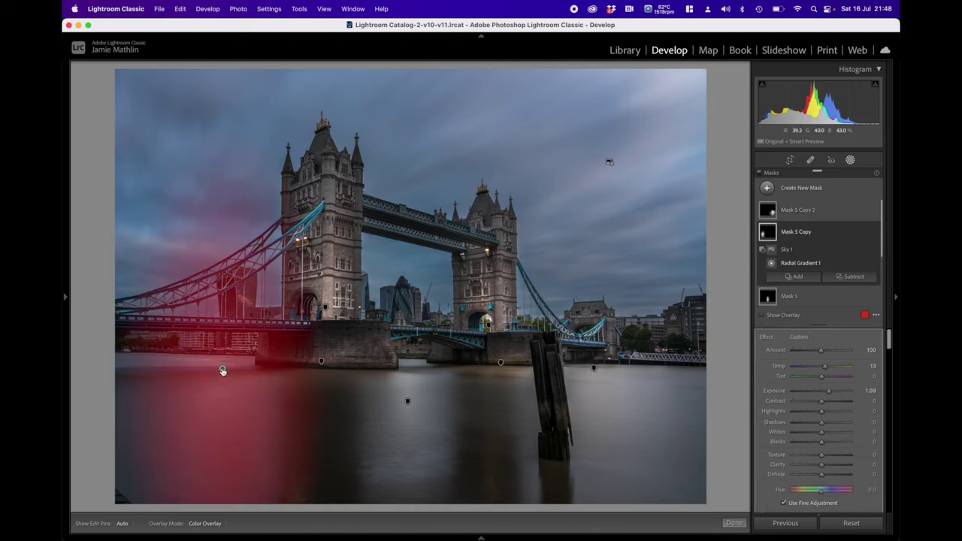
{"action": "left_click", "coordinate": [221, 369]}
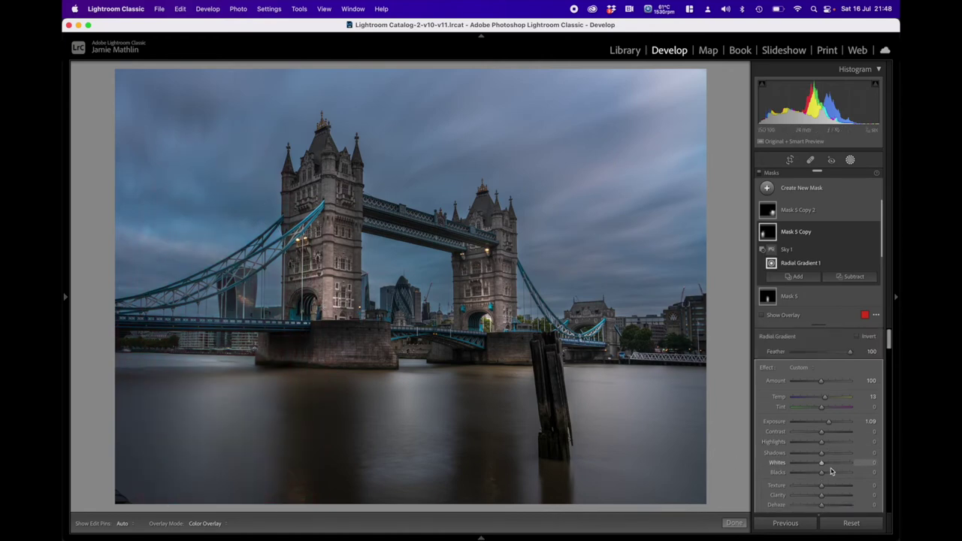
{"action": "left_click_drag", "start_coordinate": [822, 455], "coordinate": [837, 455]}
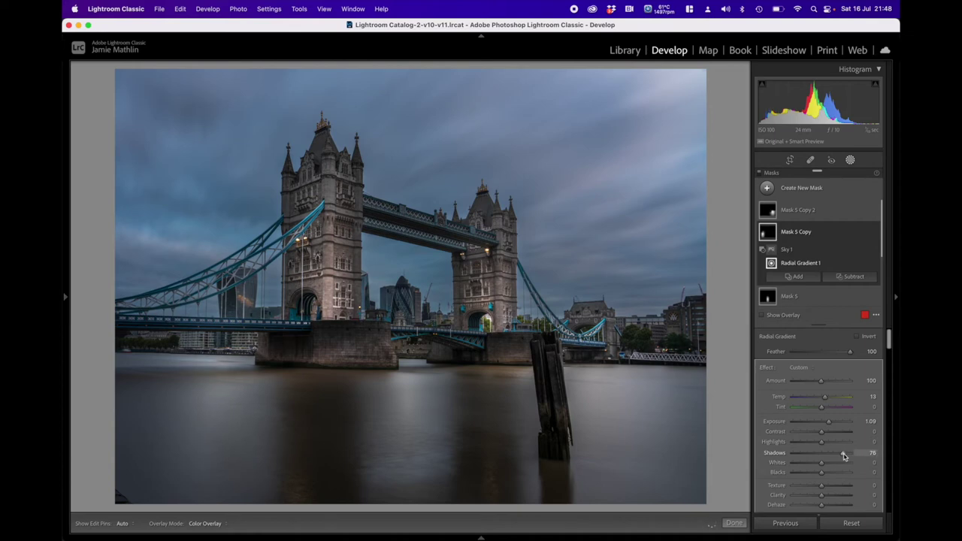
{"action": "scroll", "coordinate": [821, 455], "scroll_direction": "down", "scroll_amount": 3}
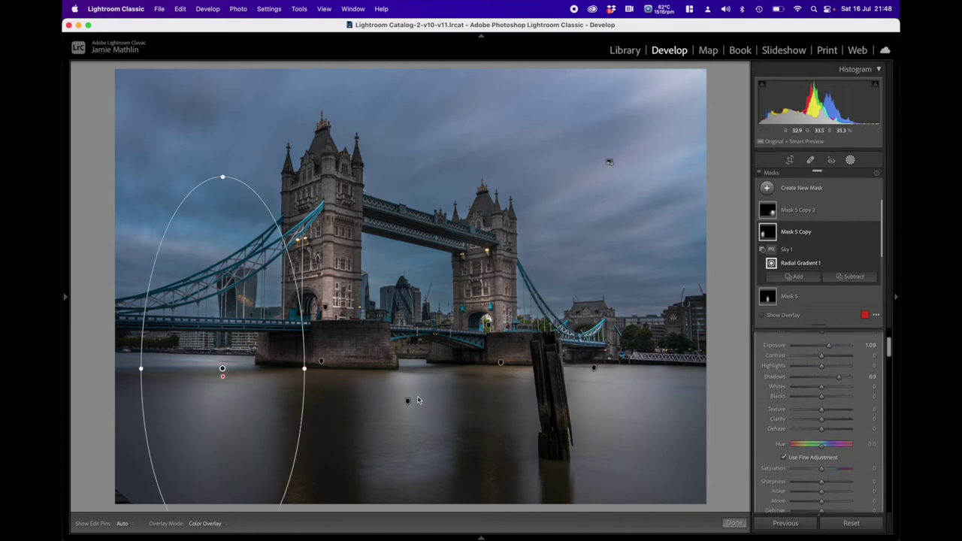
{"action": "left_click", "coordinate": [406, 401]}
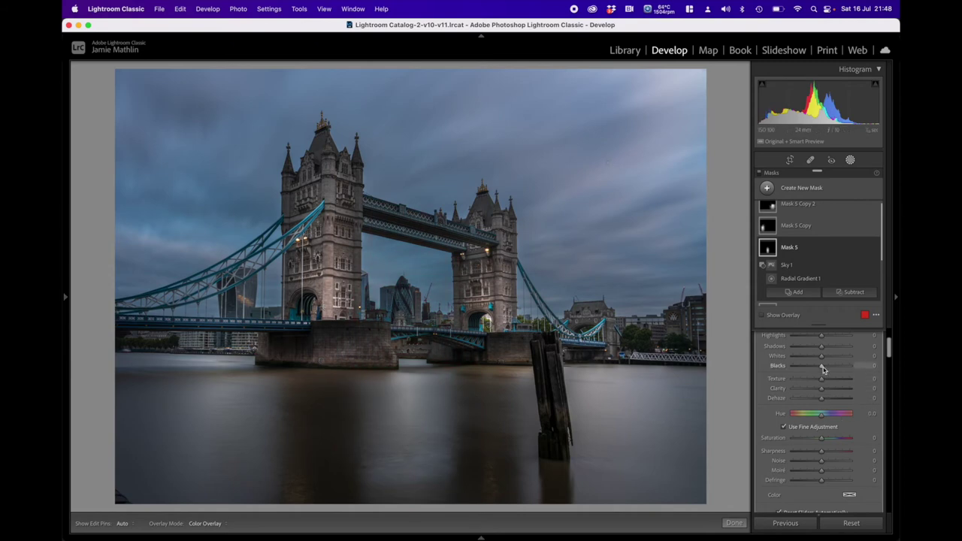
{"action": "left_click_drag", "start_coordinate": [821, 346], "coordinate": [833, 348]}
Start creating a new mask
{"action": "left_click", "coordinate": [812, 188]}
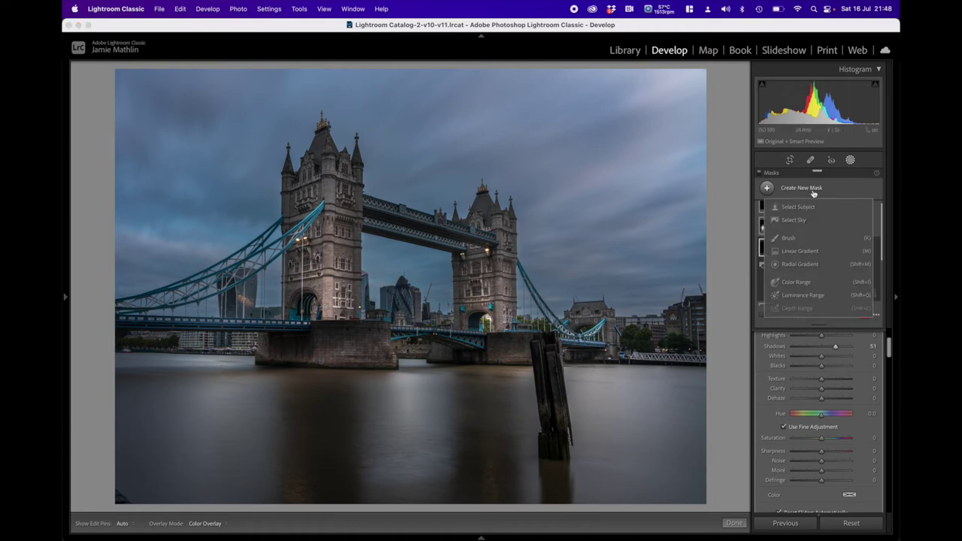
Add a radial gradient mask over the wooden post in the river, elongated vertically and tilted to follow the post's lean
{"action": "left_click", "coordinate": [806, 267]}
{"action": "left_click_drag", "start_coordinate": [544, 365], "coordinate": [588, 479]}
{"action": "left_click_drag", "start_coordinate": [546, 367], "coordinate": [555, 414]}
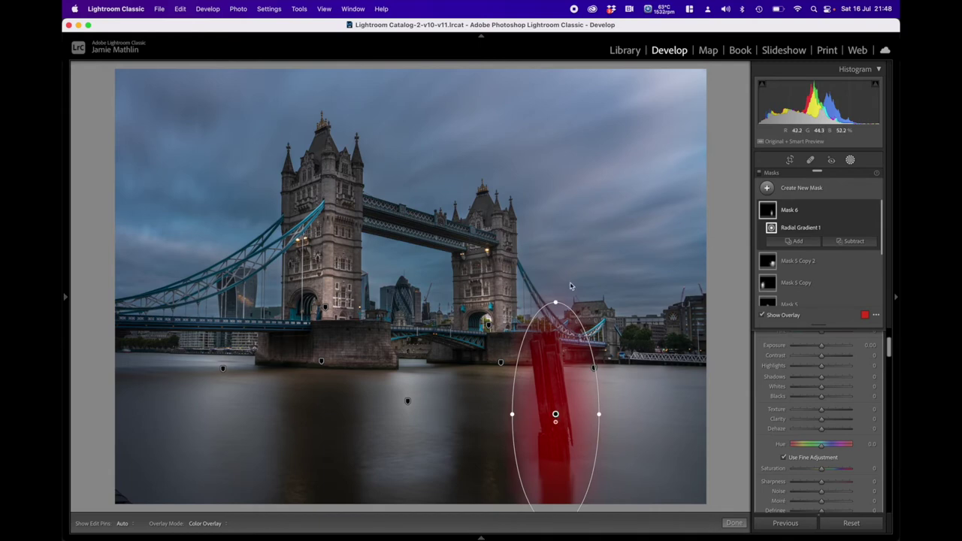
{"action": "mouse_move", "coordinate": [554, 293]}
{"action": "left_mouse_down"}
{"action": "mouse_move", "coordinate": [535, 302]}
{"action": "mouse_move", "coordinate": [542, 283]}
{"action": "left_mouse_up"}
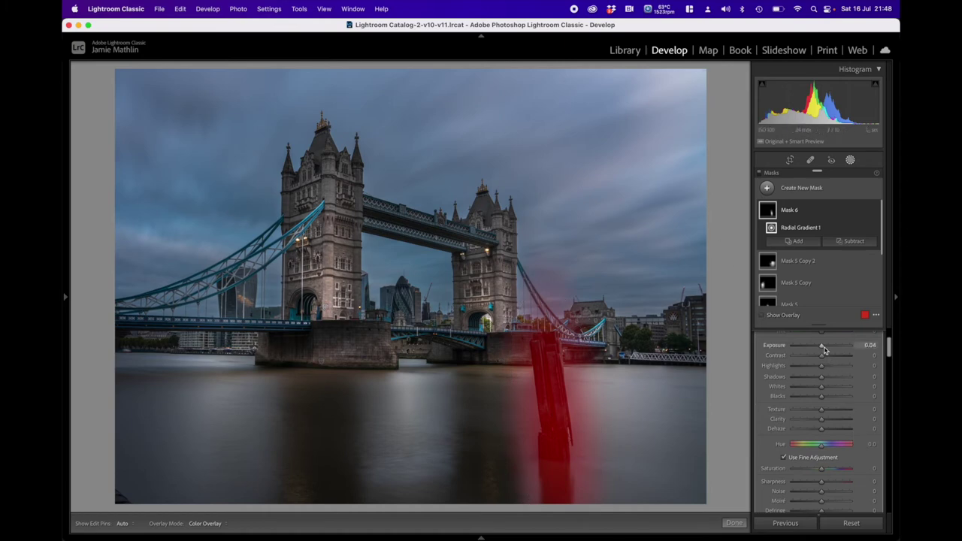
Set the post mask's exposure to 1.16, contrast to 11 and clarity to 35
{"action": "left_click_drag", "start_coordinate": [823, 346], "coordinate": [831, 350]}
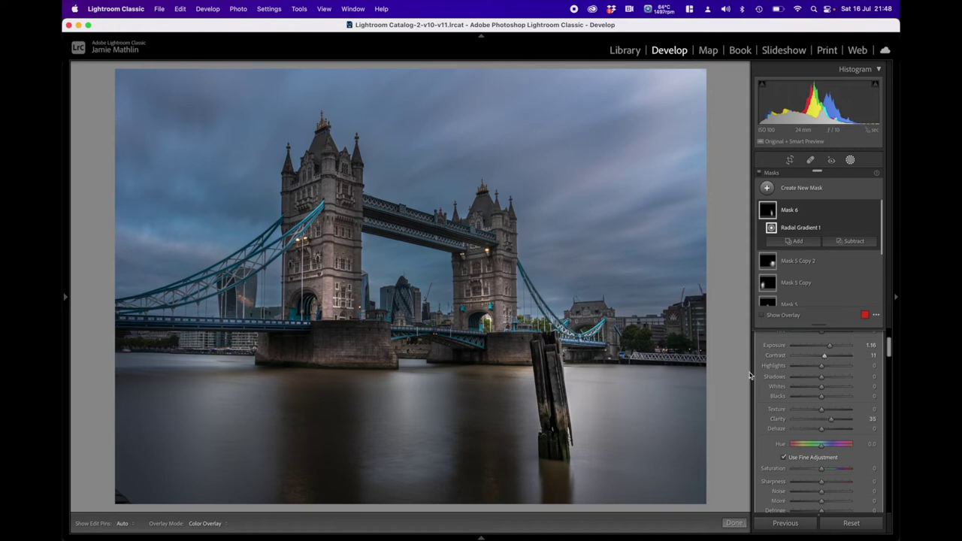
{"action": "mouse_move", "coordinate": [560, 394]}
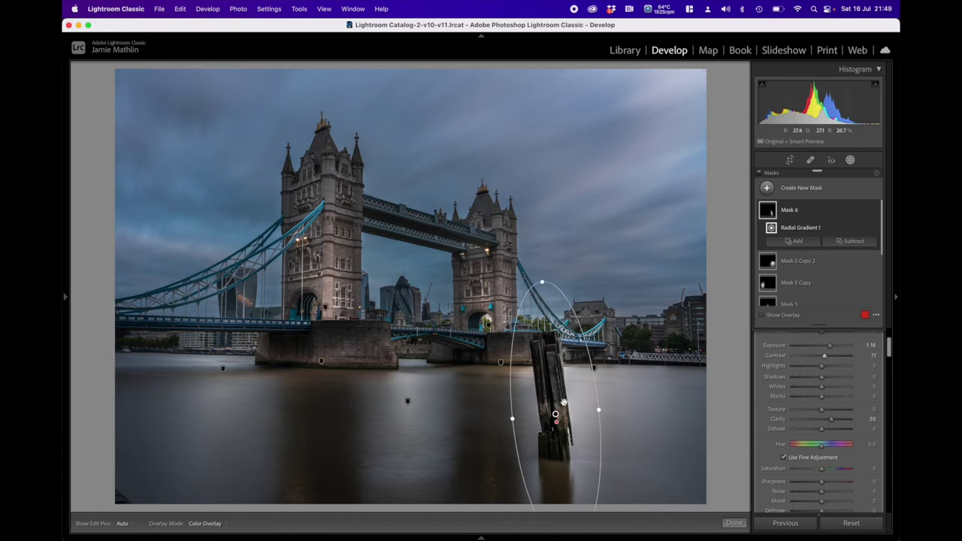
Try subtracting the automatically detected subject from the post's mask, including inverted, and delete that subject component
{"action": "left_click", "coordinate": [848, 242]}
{"action": "left_click", "coordinate": [842, 272]}
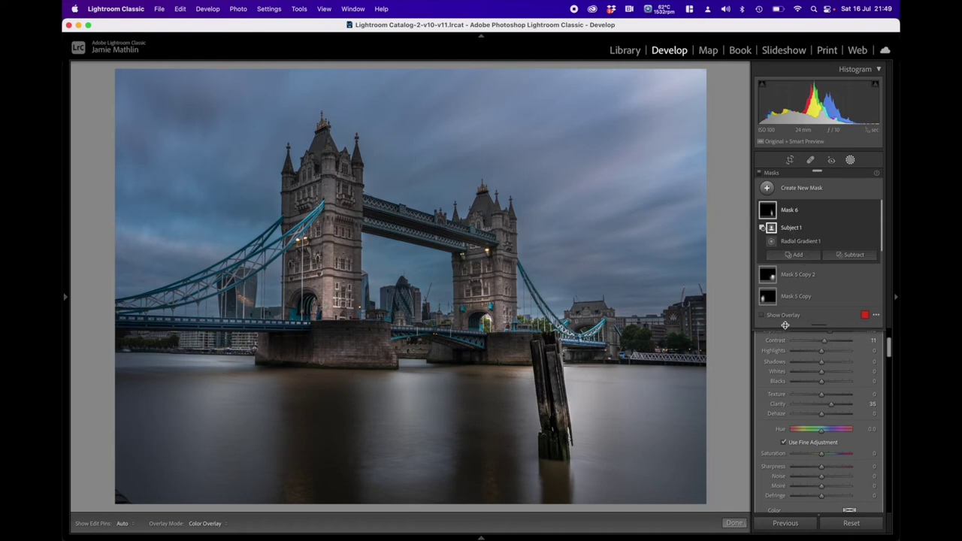
{"action": "scroll", "coordinate": [804, 347], "scroll_direction": "up", "scroll_amount": 5}
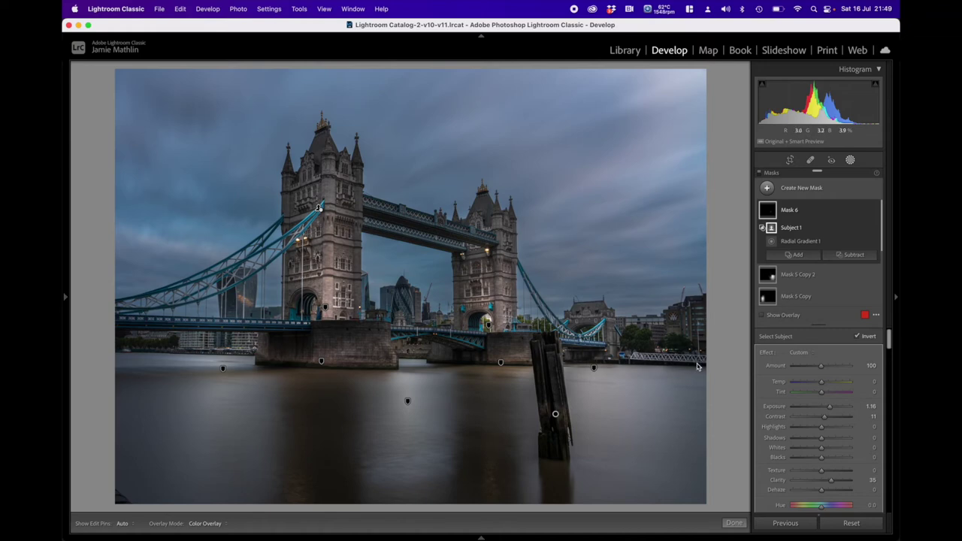
{"action": "key", "text": "super+z"}
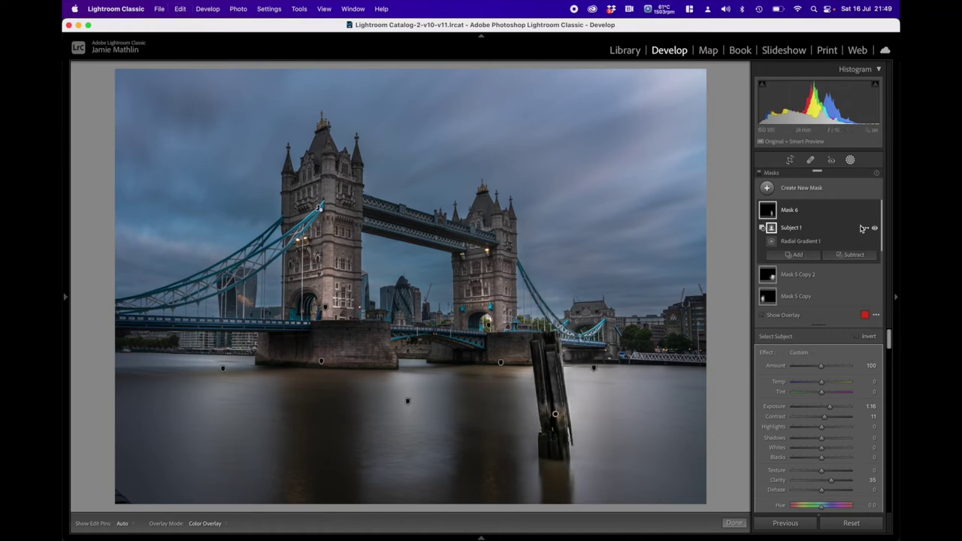
{"action": "left_click", "coordinate": [866, 229]}
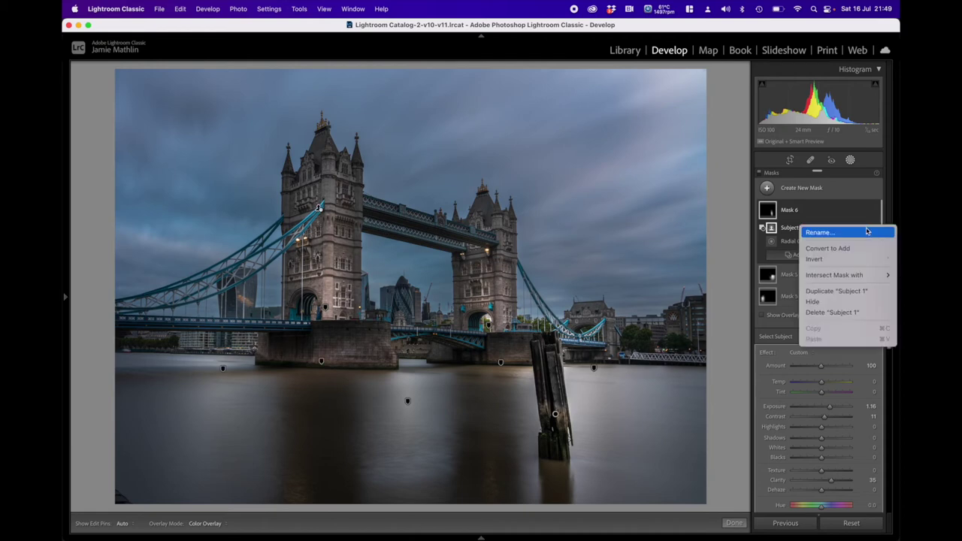
{"action": "left_click", "coordinate": [831, 313]}
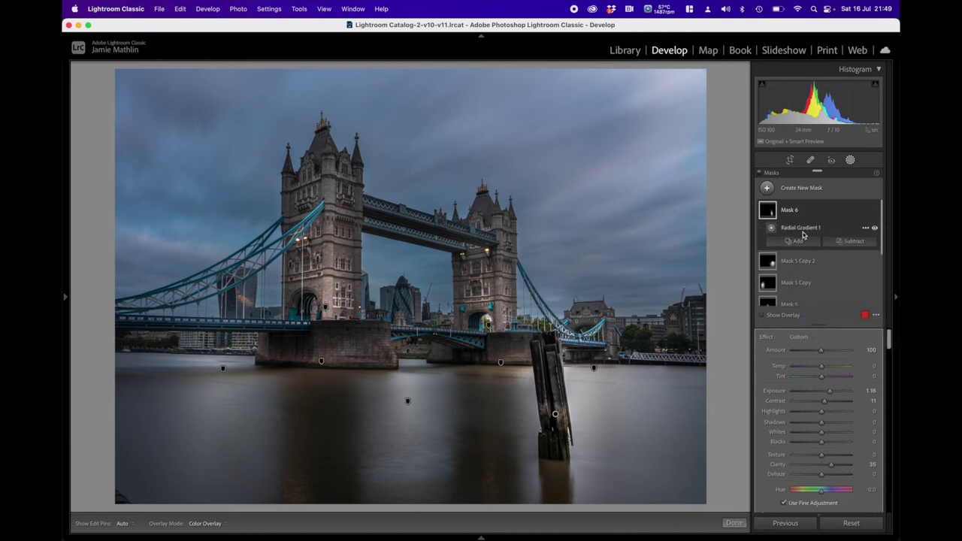
Subtract the background around the post's upper end from its radial mask, using a brush of size 12 and feather 20
{"action": "left_click", "coordinate": [796, 229]}
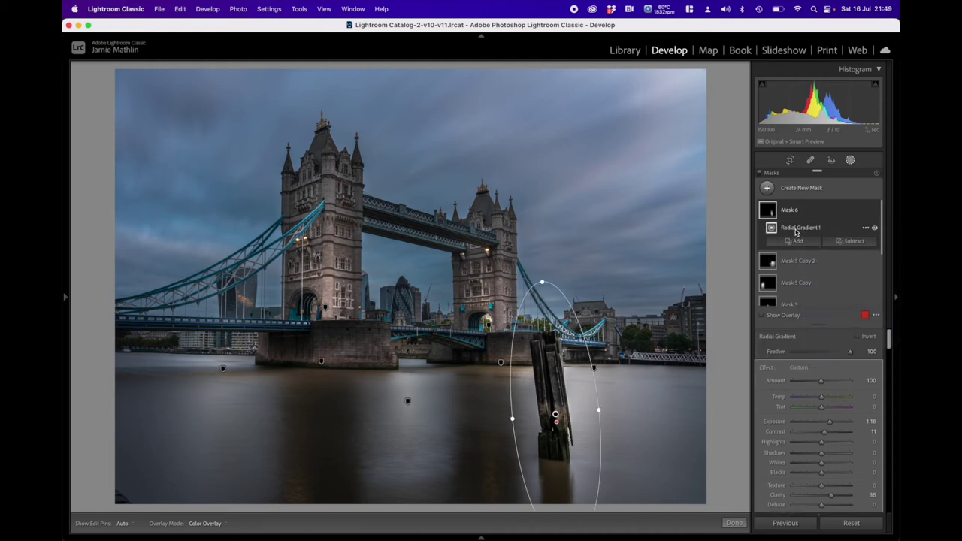
{"action": "left_click", "coordinate": [849, 242]}
{"action": "left_click", "coordinate": [833, 299]}
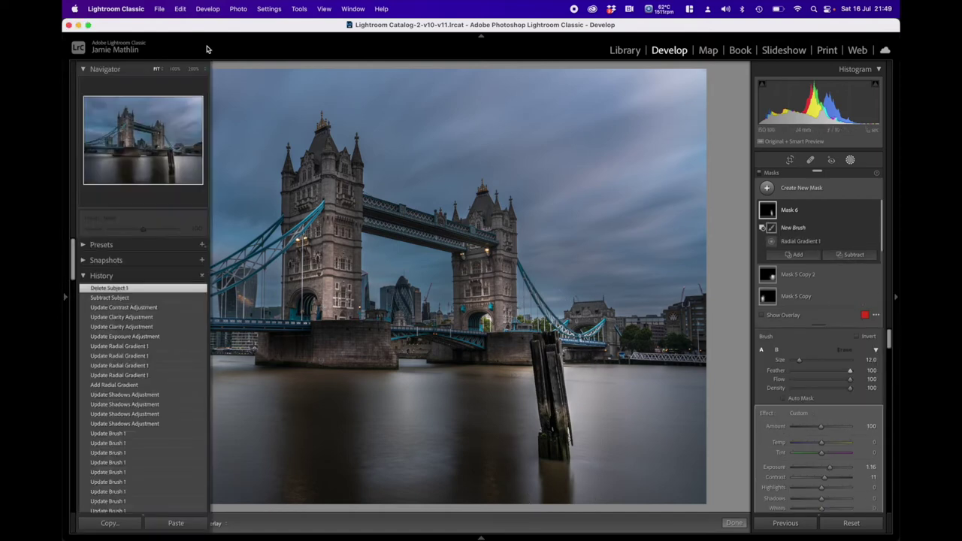
{"action": "mouse_move", "coordinate": [65, 303]}
{"action": "left_click", "coordinate": [194, 69]}
{"action": "left_click_drag", "start_coordinate": [421, 376], "coordinate": [582, 210]}
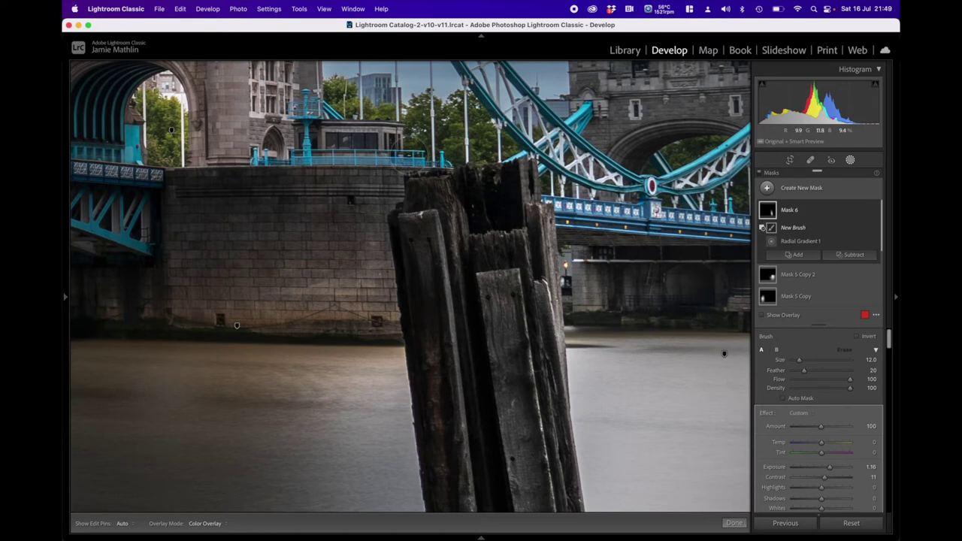
{"action": "mouse_move", "coordinate": [398, 157]}
{"action": "left_mouse_down"}
{"action": "mouse_move", "coordinate": [481, 160]}
{"action": "mouse_move", "coordinate": [517, 143]}
{"action": "mouse_move", "coordinate": [552, 146]}
{"action": "mouse_move", "coordinate": [583, 379]}
{"action": "left_mouse_up"}
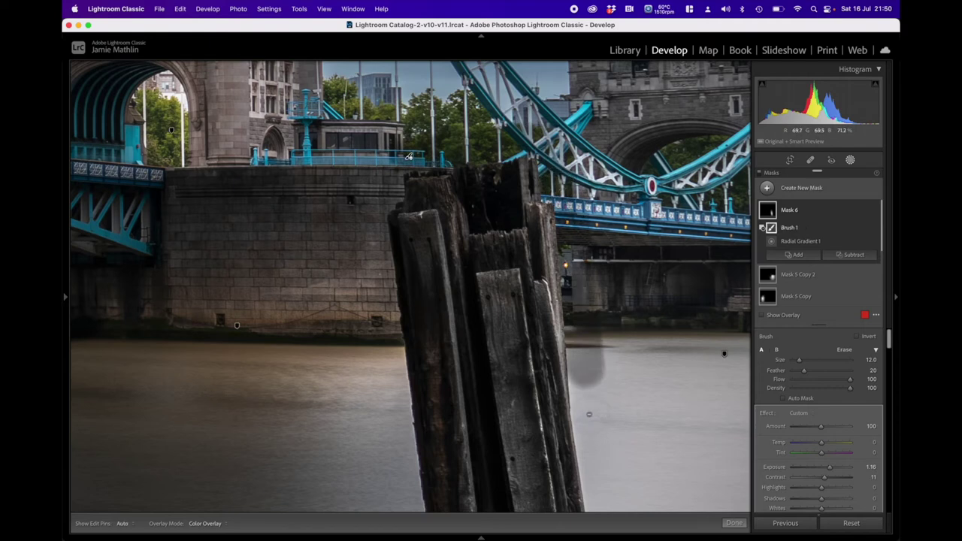
{"action": "left_click", "coordinate": [589, 414], "text": "shift"}
Extend the size 12 brush subtraction down the water along the post's right edge to the hanging splinter
{"action": "scroll", "coordinate": [610, 439], "scroll_direction": "down", "scroll_amount": 5}
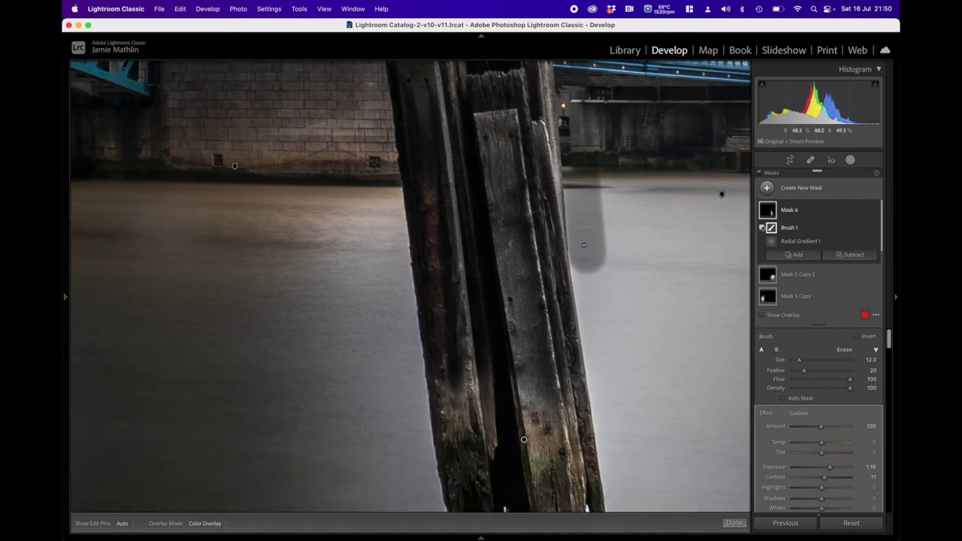
{"action": "left_click_drag", "start_coordinate": [579, 186], "coordinate": [587, 263]}
{"action": "key", "text": "h"}
{"action": "scroll", "coordinate": [619, 355], "scroll_direction": "down", "scroll_amount": 3}
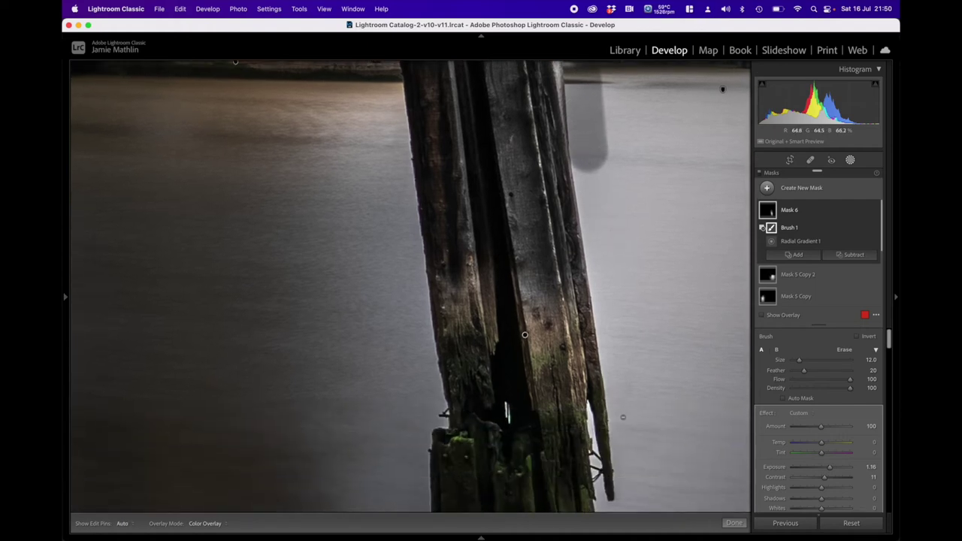
{"action": "left_click", "coordinate": [623, 397], "text": "shift"}
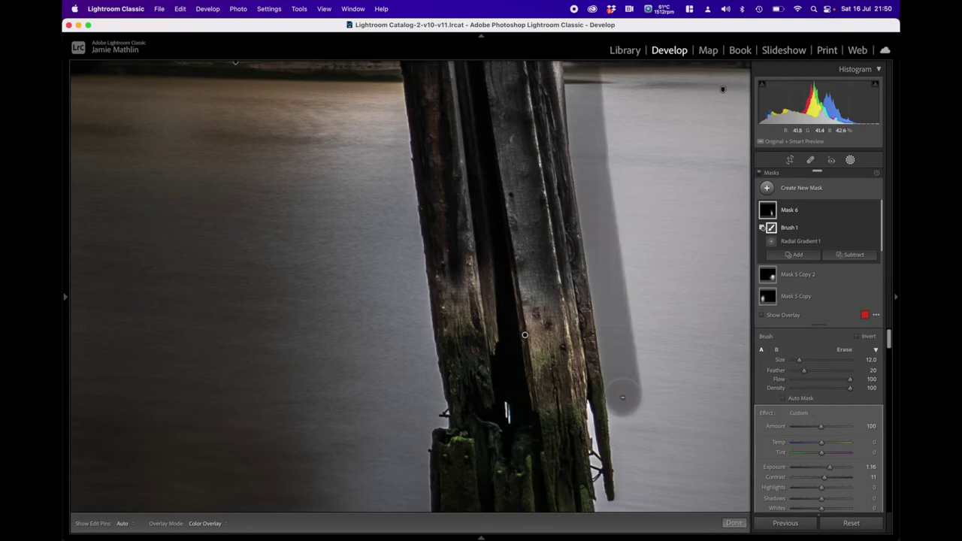
Subtract the water beside the hanging splinter with brush size 6 and the small gaps behind it with size 3
{"action": "scroll", "coordinate": [597, 241], "scroll_direction": "down", "scroll_amount": 3}
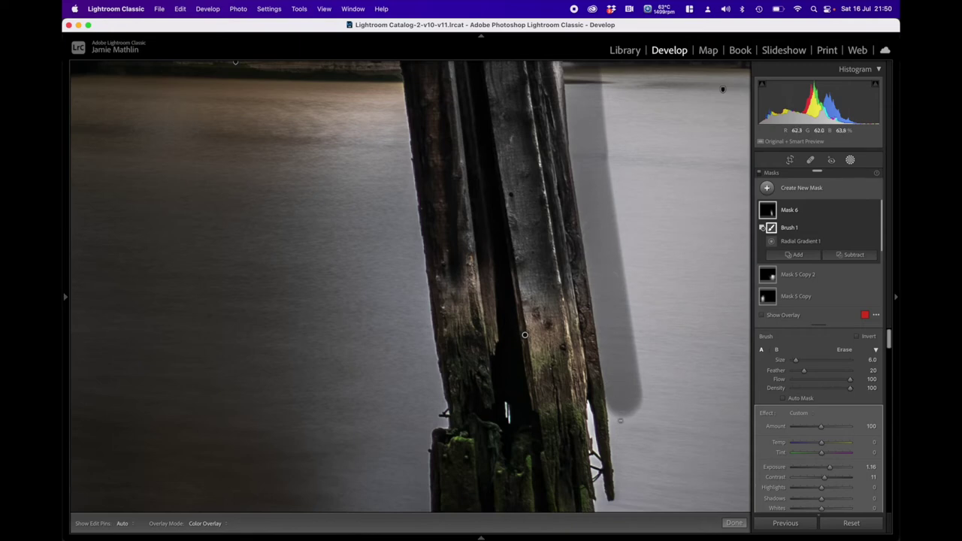
{"action": "mouse_move", "coordinate": [621, 403]}
{"action": "left_mouse_down"}
{"action": "mouse_move", "coordinate": [622, 501]}
{"action": "mouse_move", "coordinate": [630, 436]}
{"action": "left_mouse_up"}
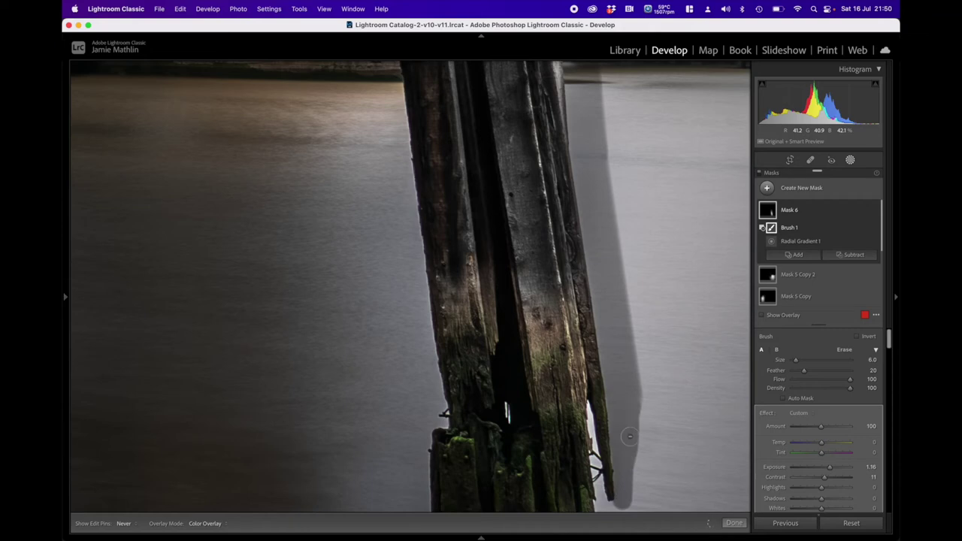
{"action": "key", "text": "h"}
{"action": "scroll", "coordinate": [613, 435], "scroll_direction": "down", "scroll_amount": 5}
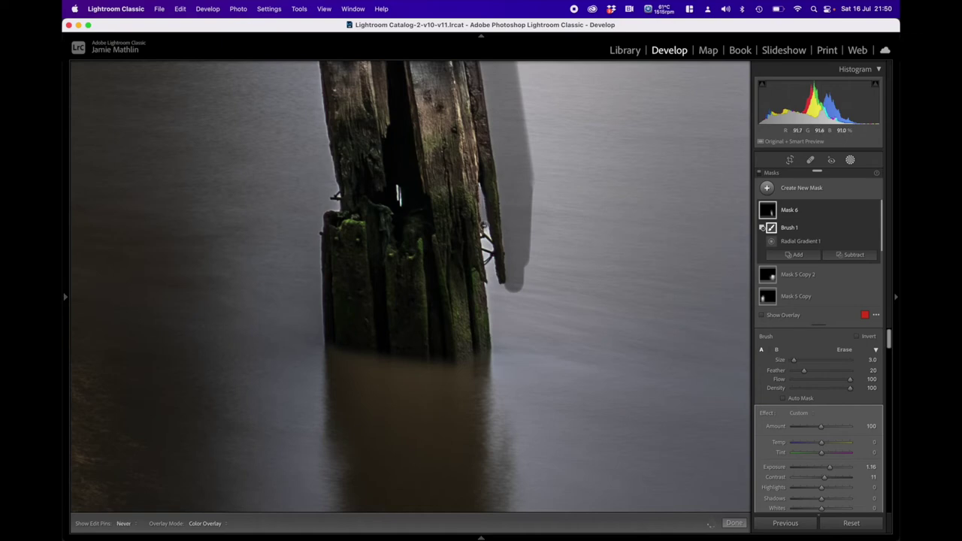
{"action": "left_click_drag", "start_coordinate": [486, 228], "coordinate": [491, 268]}
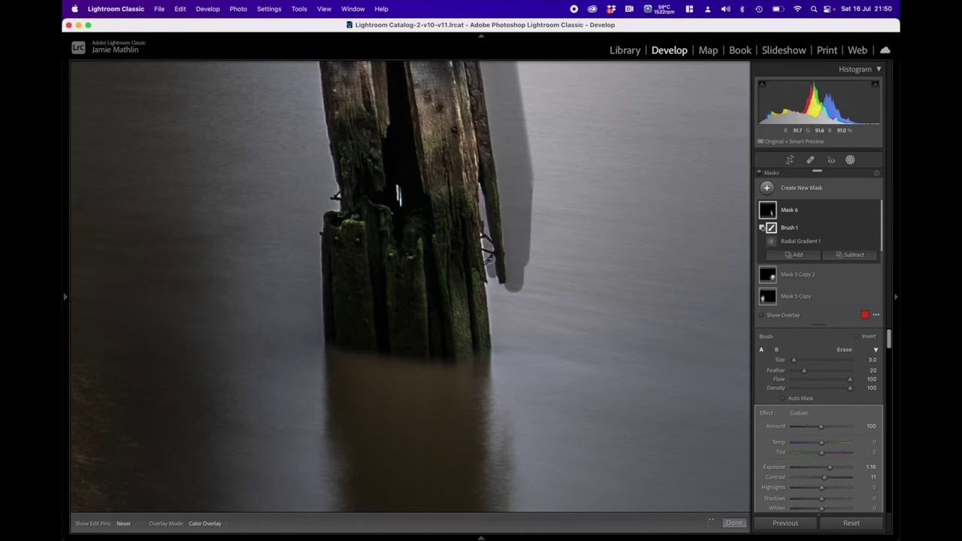
{"action": "left_click_drag", "start_coordinate": [486, 234], "coordinate": [490, 276]}
{"action": "key", "text": "h"}
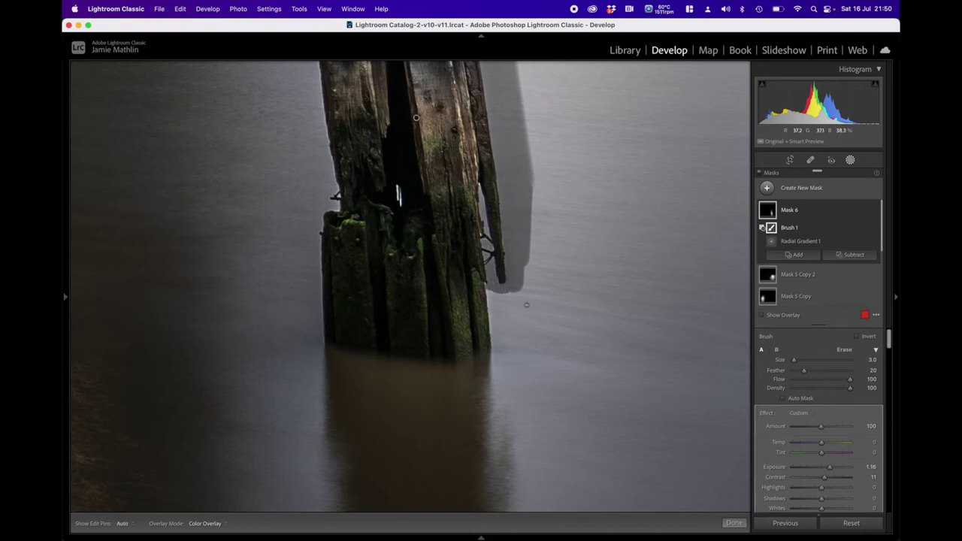
Subtract the water beside the post's lower right edge down to the waterline, using brush sizes 7 and 10
{"action": "scroll", "coordinate": [532, 308], "scroll_direction": "up", "scroll_amount": 3}
{"action": "key", "text": "h"}
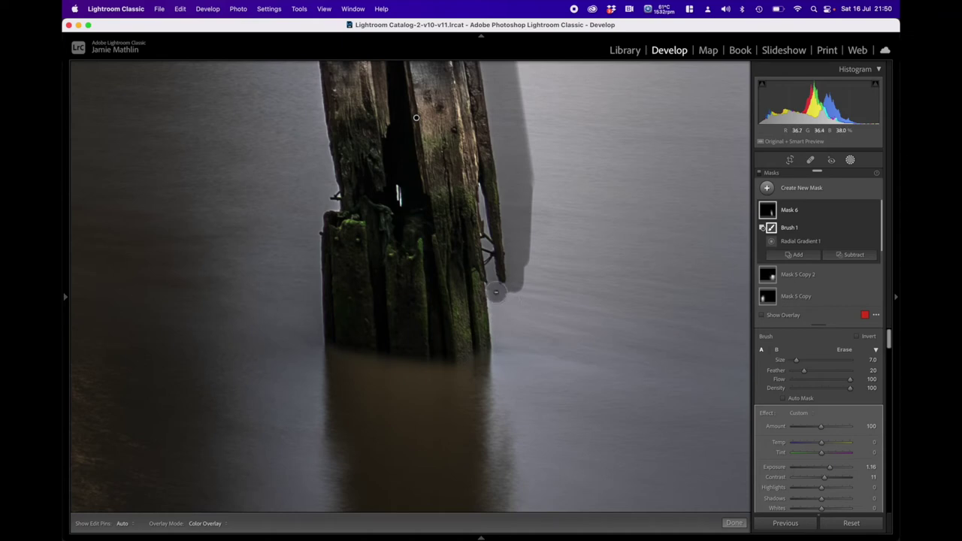
{"action": "key", "text": "h"}
{"action": "left_click_drag", "start_coordinate": [501, 343], "coordinate": [493, 284]}
{"action": "scroll", "coordinate": [487, 283], "scroll_direction": "up", "scroll_amount": 3}
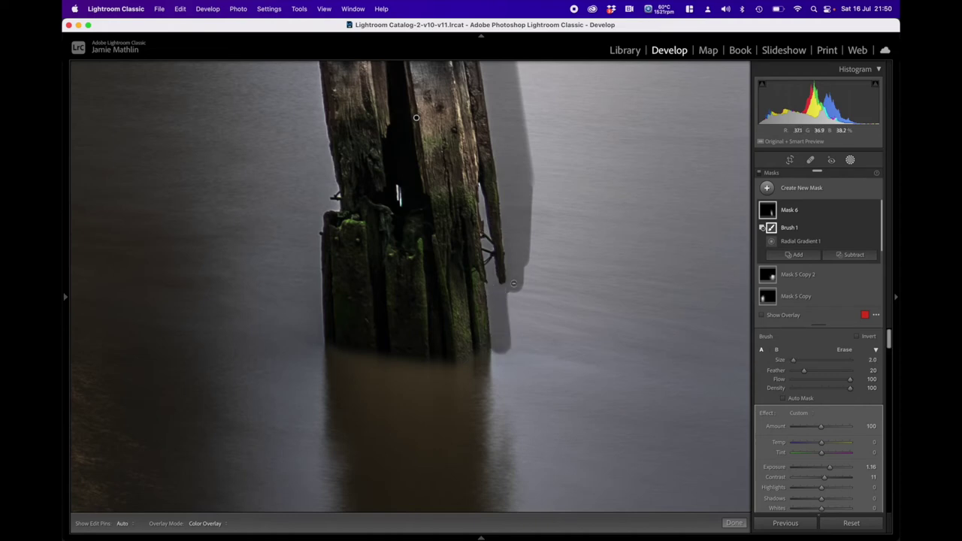
{"action": "scroll", "coordinate": [517, 295], "scroll_direction": "up", "scroll_amount": 3}
{"action": "left_click_drag", "start_coordinate": [519, 296], "coordinate": [516, 334]}
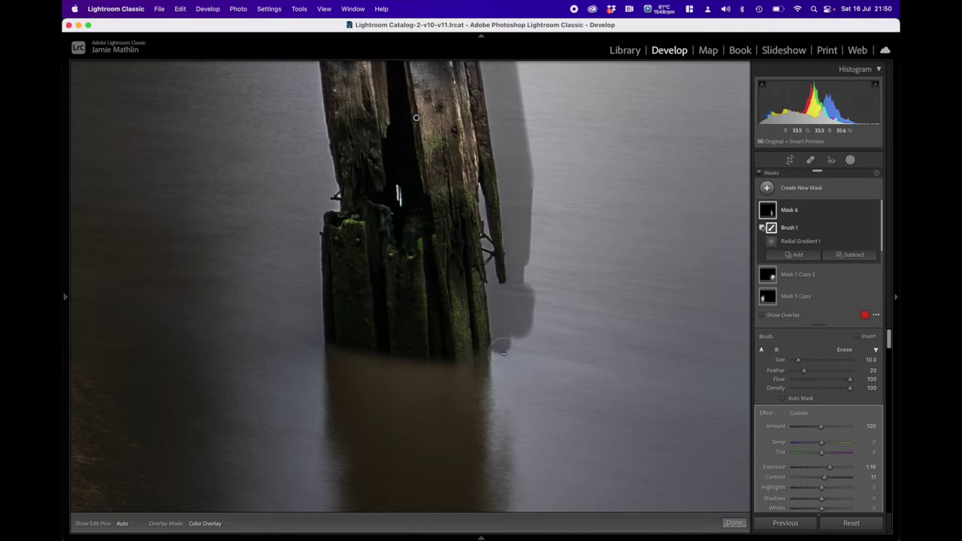
{"action": "mouse_move", "coordinate": [508, 352]}
{"action": "left_mouse_down"}
{"action": "mouse_move", "coordinate": [506, 364]}
{"action": "mouse_move", "coordinate": [484, 356]}
{"action": "mouse_move", "coordinate": [496, 348]}
{"action": "left_mouse_up"}
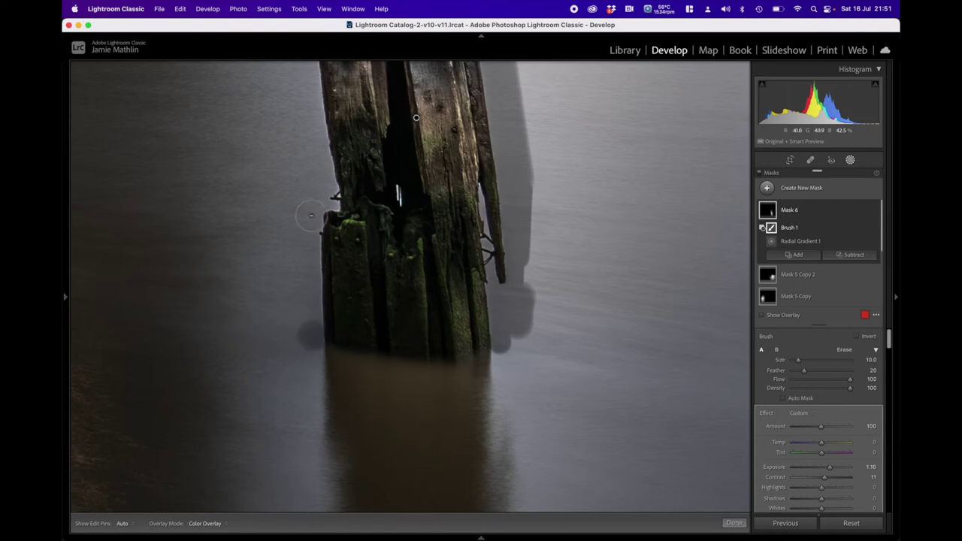
Subtract the water along the post's lower left edge up to the ledge with brush size 10, refining the ledge with size 7
{"action": "left_click", "coordinate": [311, 216], "text": "shift"}
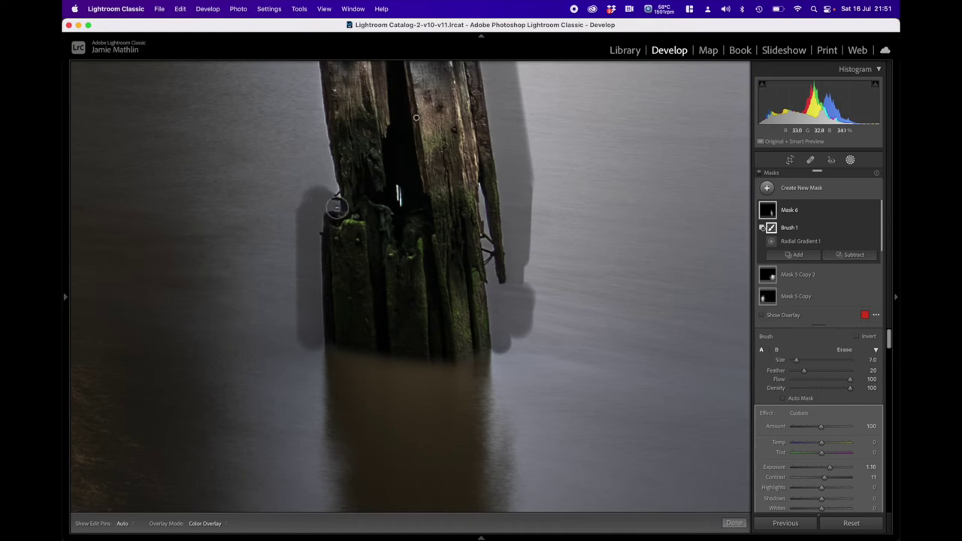
{"action": "scroll", "coordinate": [335, 197], "scroll_direction": "down", "scroll_amount": 6}
{"action": "scroll", "coordinate": [399, 197], "scroll_direction": "up", "scroll_amount": 1}
{"action": "key", "text": "h"}
{"action": "key", "text": "h"}
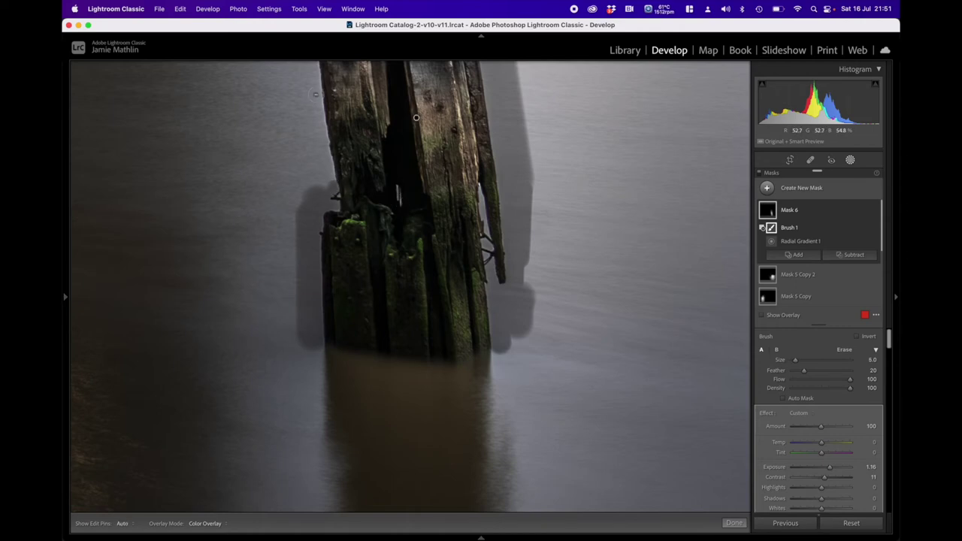
Subtract a narrow strip along the post's upper left edge with brush size 5, refining the top corner with size 6
{"action": "left_click_drag", "start_coordinate": [416, 118], "coordinate": [432, 314]}
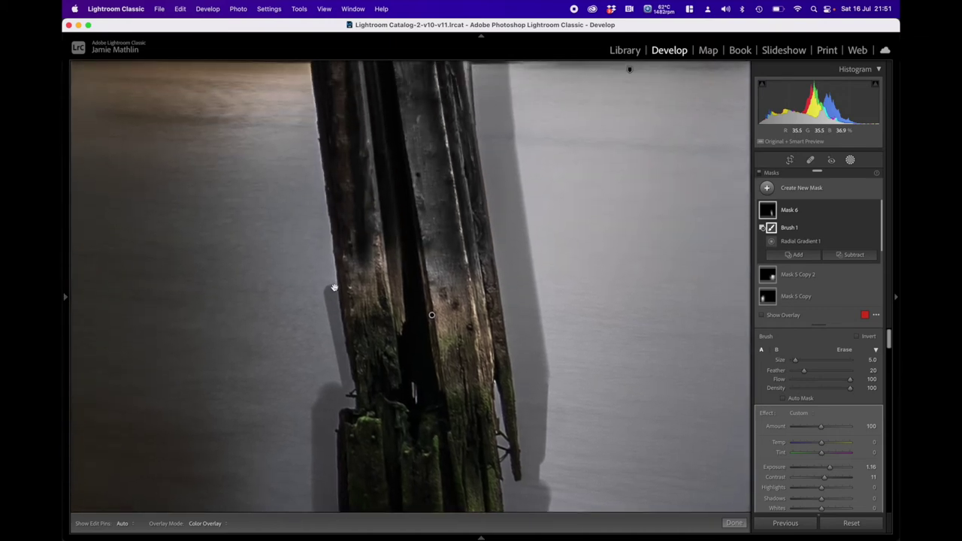
{"action": "left_click", "coordinate": [334, 125]}
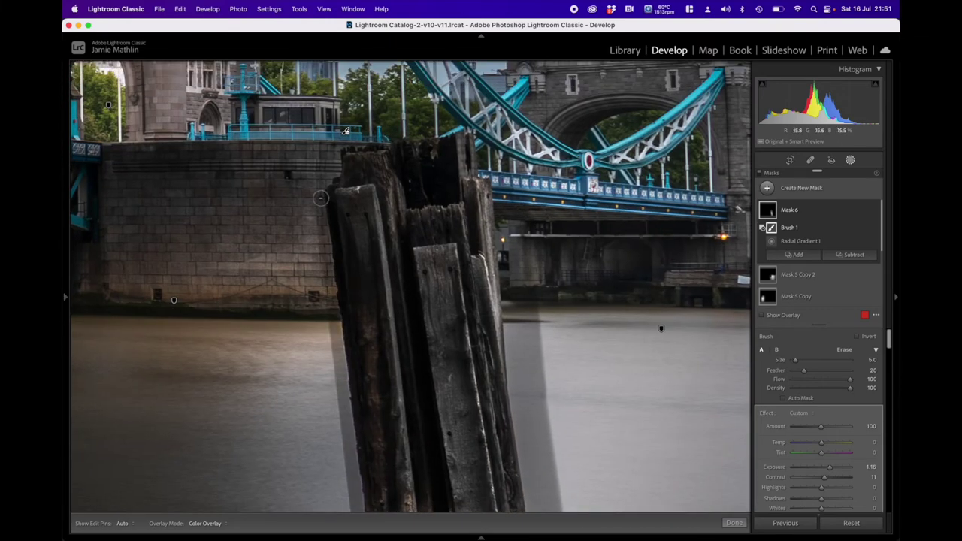
{"action": "key", "text": "h"}
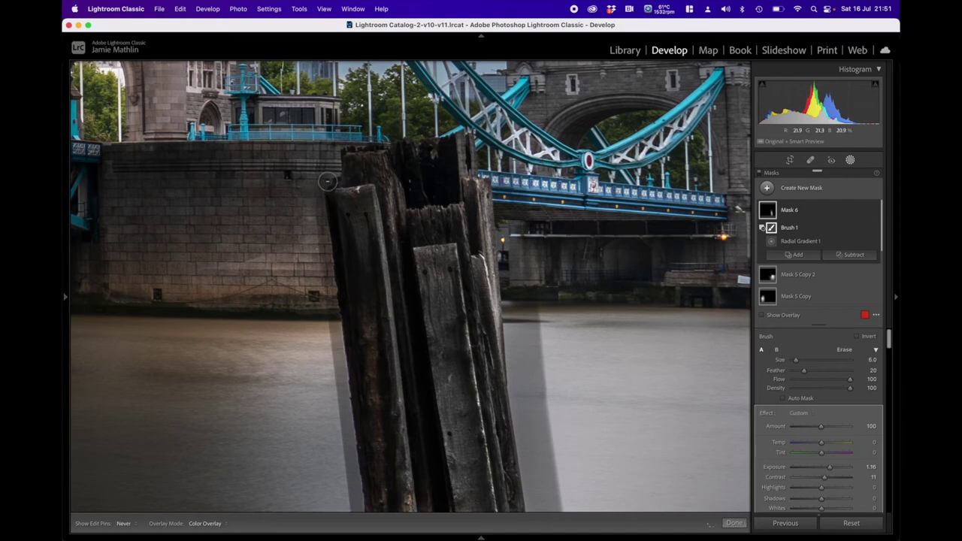
{"action": "key", "text": "h"}
Enlarge the brush to size 18 and subtract a wider area of water to the right of the post below the bridge
{"action": "key", "text": "bracketright"}
{"action": "key", "text": "bracketright"}
{"action": "key", "text": "bracketright"}
{"action": "key", "text": "bracketright"}
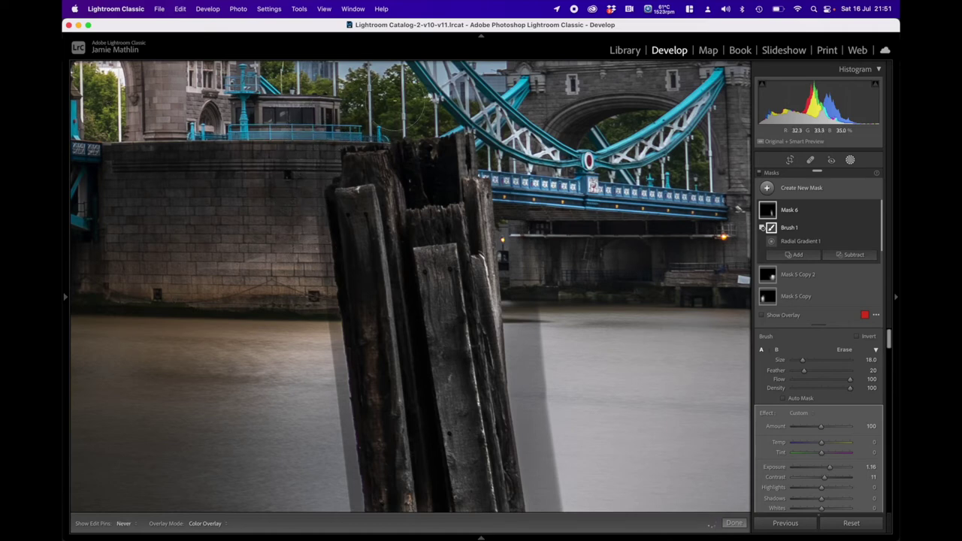
{"action": "key", "text": "h"}
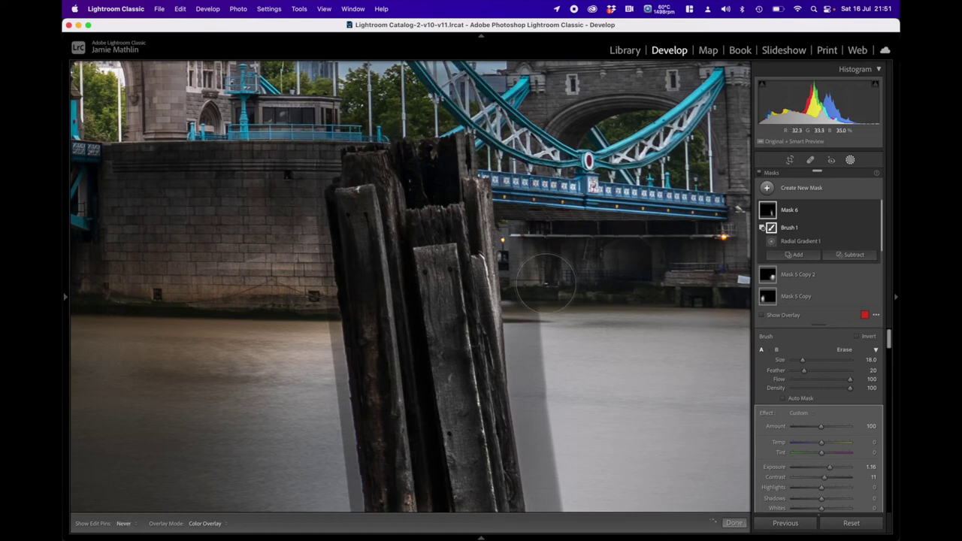
{"action": "left_click_drag", "start_coordinate": [555, 308], "coordinate": [560, 393]}
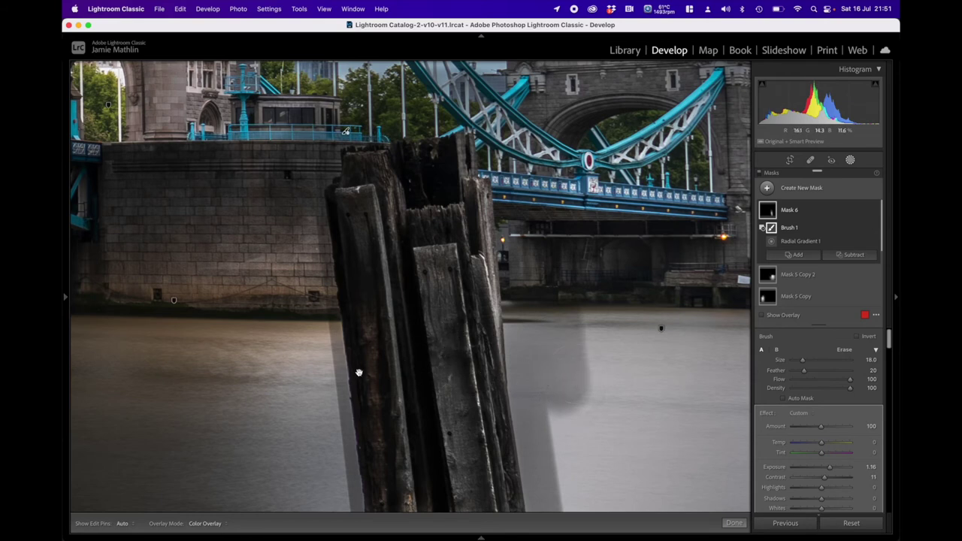
Subtract wide bands of water along both sides of the post down to the waterline with the size 18 brush
{"action": "left_click_drag", "start_coordinate": [358, 374], "coordinate": [381, 253]}
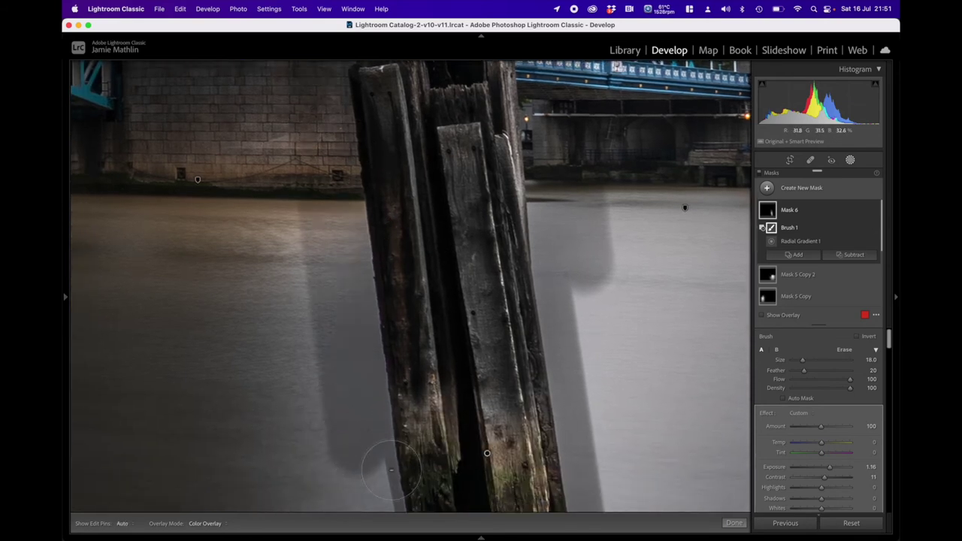
{"action": "mouse_move", "coordinate": [368, 505]}
{"action": "left_mouse_down"}
{"action": "mouse_move", "coordinate": [342, 207]}
{"action": "mouse_move", "coordinate": [337, 230]}
{"action": "left_mouse_up"}
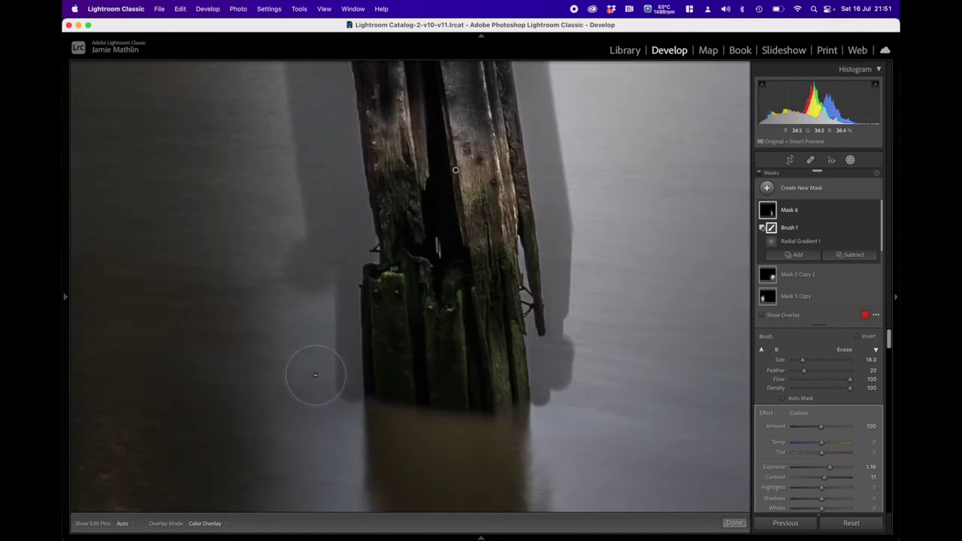
{"action": "mouse_move", "coordinate": [315, 373]}
{"action": "left_mouse_down"}
{"action": "mouse_move", "coordinate": [309, 387]}
{"action": "mouse_move", "coordinate": [295, 219]}
{"action": "left_mouse_up"}
{"action": "mouse_move", "coordinate": [550, 382]}
{"action": "left_mouse_down"}
{"action": "mouse_move", "coordinate": [538, 376]}
{"action": "mouse_move", "coordinate": [569, 382]}
{"action": "mouse_move", "coordinate": [585, 323]}
{"action": "mouse_move", "coordinate": [580, 245]}
{"action": "left_mouse_up"}
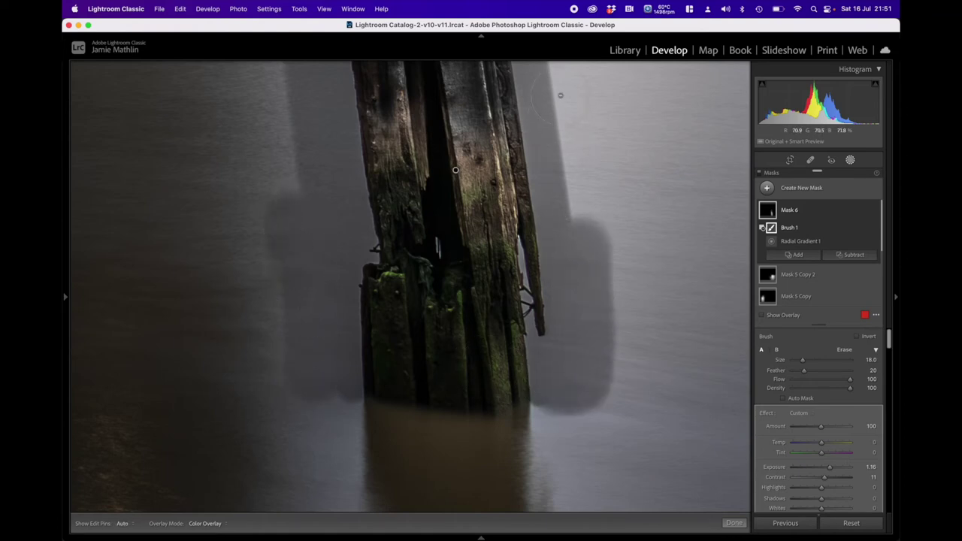
{"action": "scroll", "coordinate": [579, 129], "scroll_direction": "up", "scroll_amount": 8}
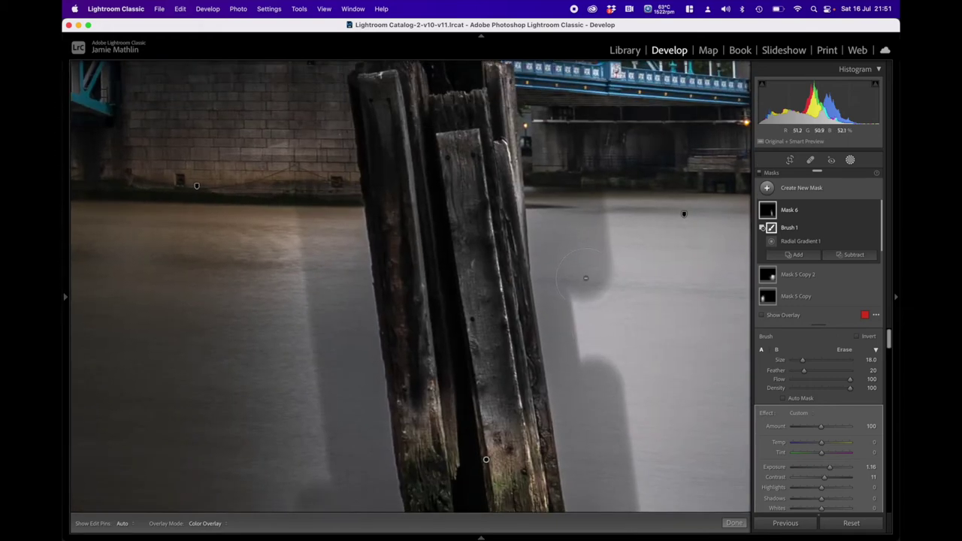
{"action": "scroll", "coordinate": [476, 337], "scroll_direction": "down", "scroll_amount": 10}
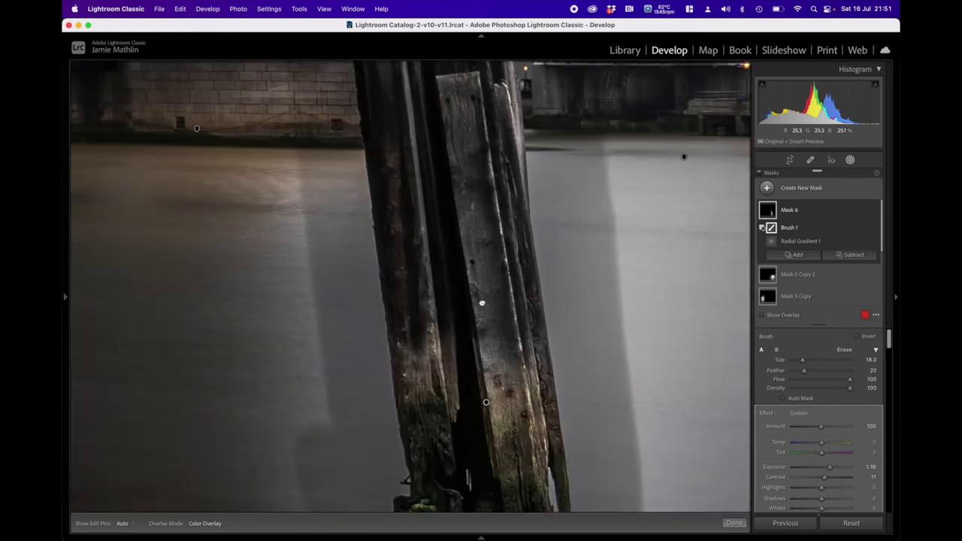
Set the brush feather to 75 and subtract the water below the post on both sides of its reflection
{"action": "left_click_drag", "start_coordinate": [436, 397], "coordinate": [430, 219]}
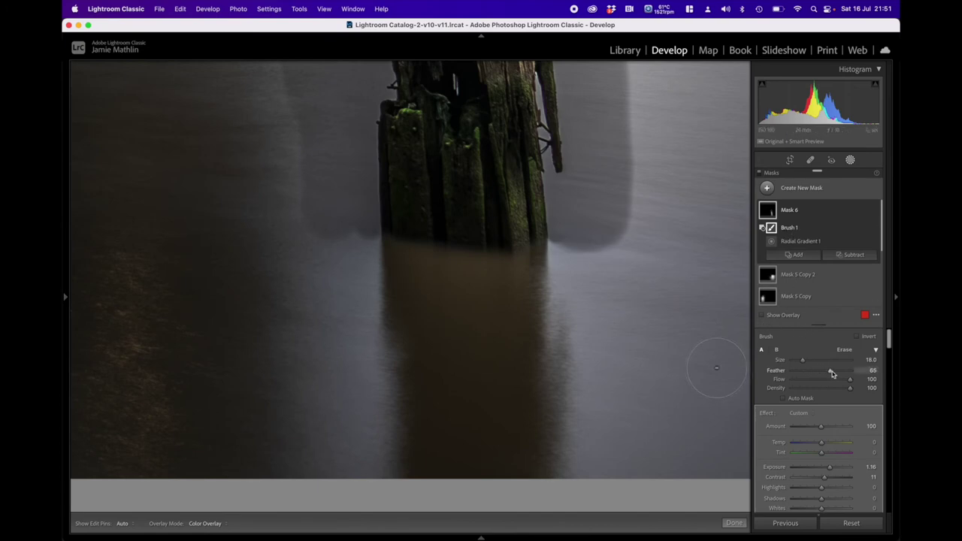
{"action": "left_click_drag", "start_coordinate": [837, 373], "coordinate": [839, 373]}
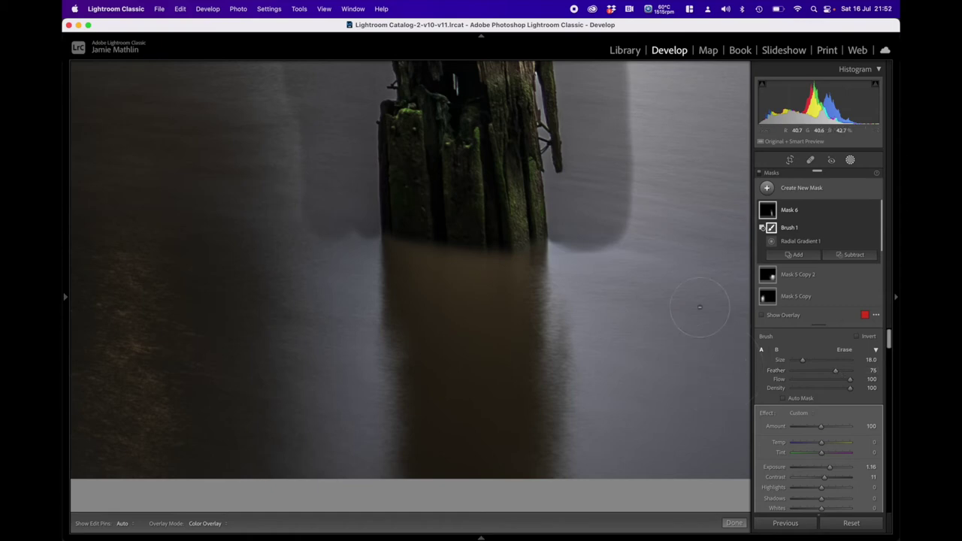
{"action": "left_click", "coordinate": [575, 237], "text": "alt"}
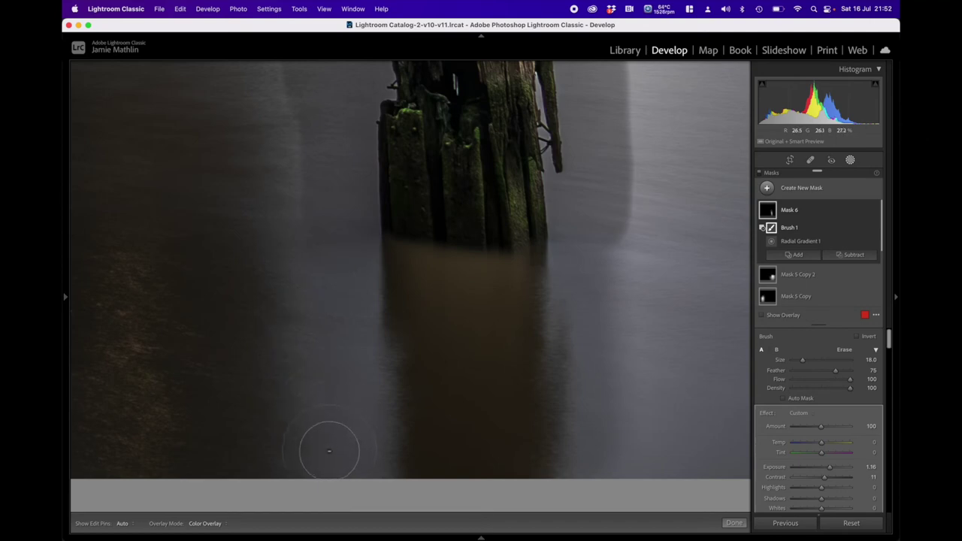
{"action": "left_click_drag", "start_coordinate": [623, 240], "coordinate": [610, 444]}
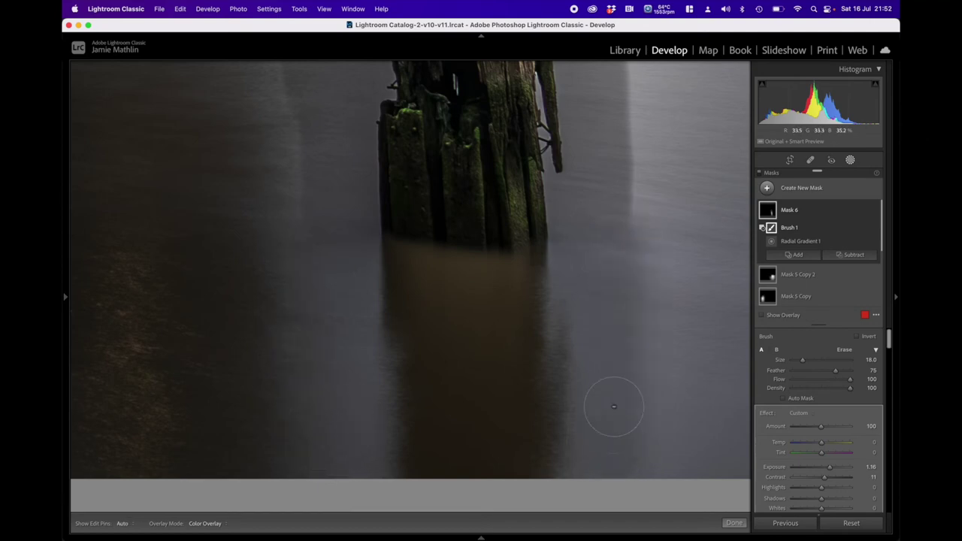
{"action": "left_click_drag", "start_coordinate": [612, 229], "coordinate": [615, 245]}
{"action": "left_click_drag", "start_coordinate": [609, 356], "coordinate": [602, 136]}
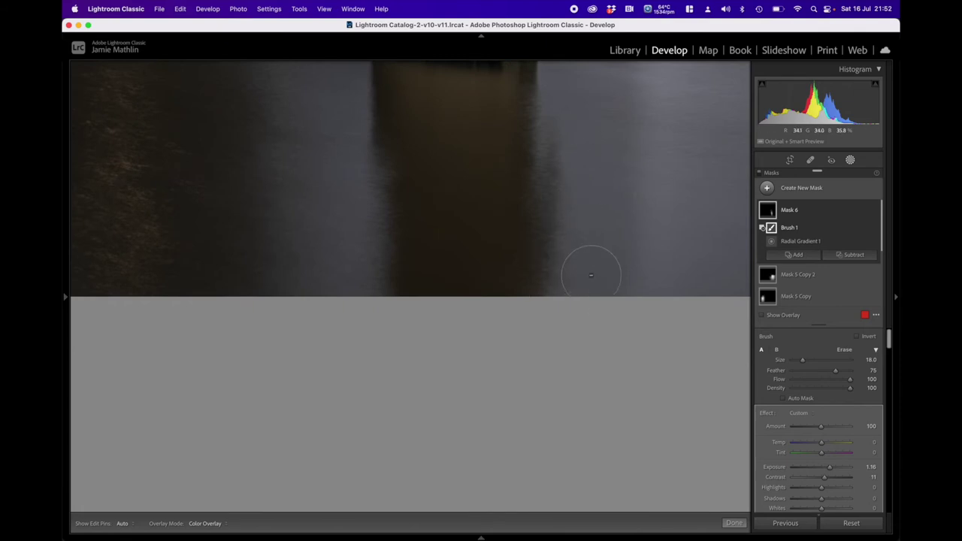
{"action": "scroll", "coordinate": [589, 301], "scroll_direction": "up", "scroll_amount": 5}
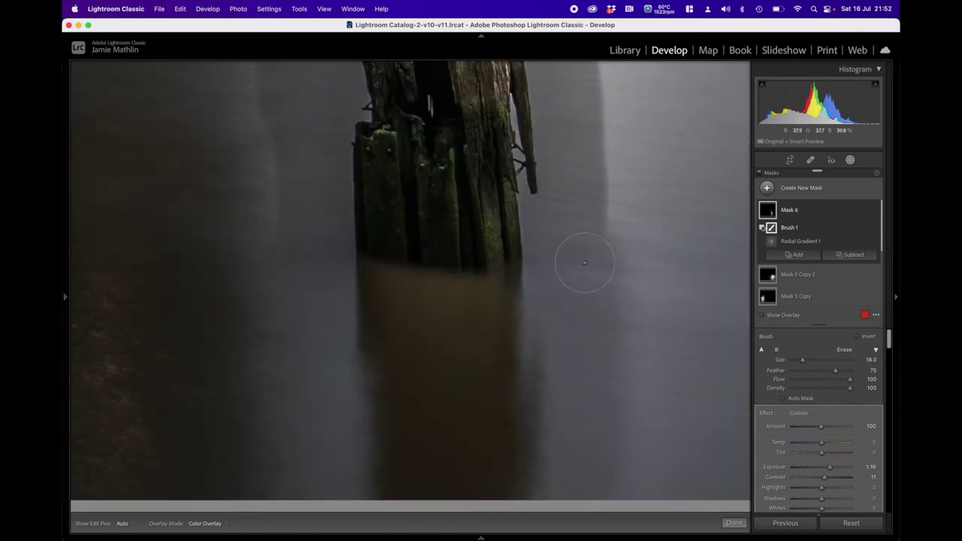
Set the brush feather to 0 and subtract the remaining brightened water on both sides of the post, toggling the edit pins to check
{"action": "left_click_drag", "start_coordinate": [797, 378], "coordinate": [790, 371]}
{"action": "mouse_move", "coordinate": [64, 296]}
{"action": "left_click", "coordinate": [156, 69]}
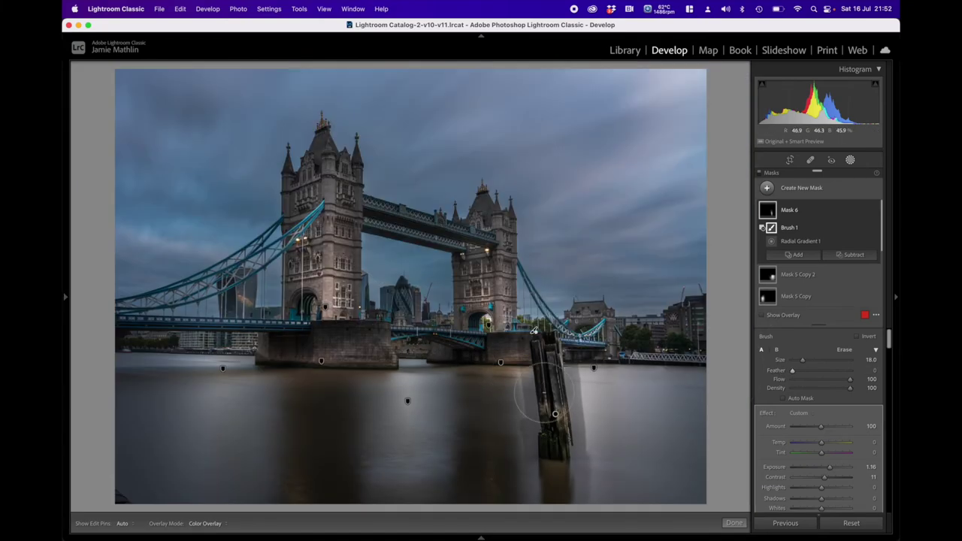
{"action": "key", "text": "z"}
{"action": "key", "text": "z"}
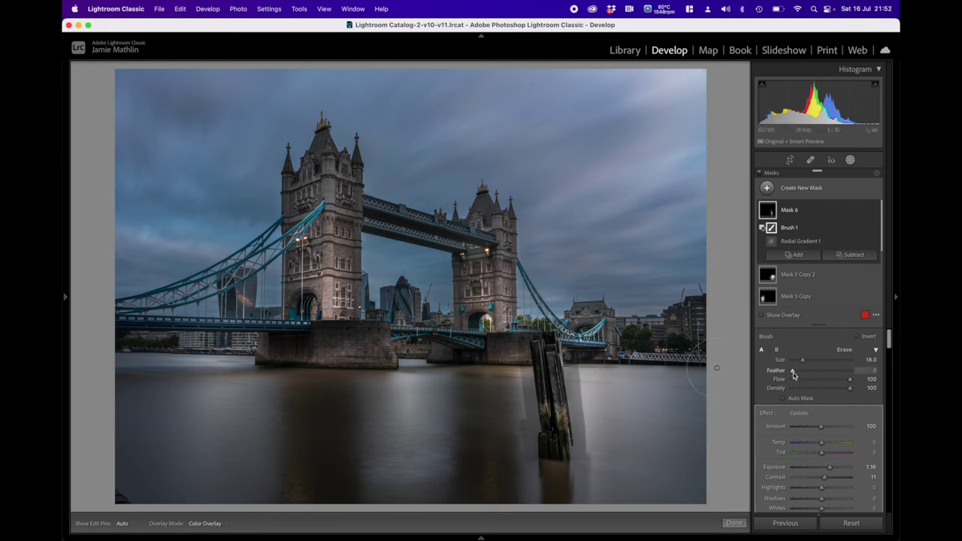
{"action": "key", "text": "h"}
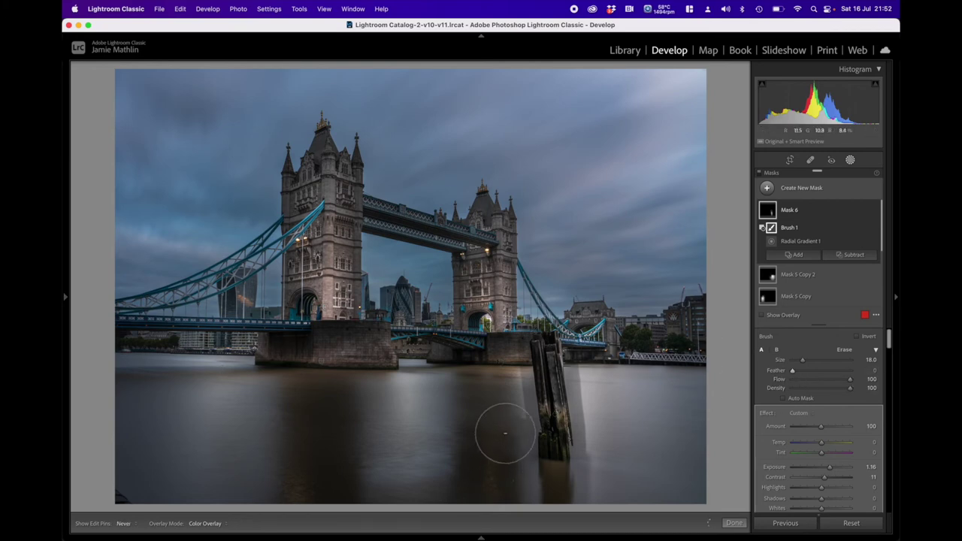
{"action": "key", "text": "h"}
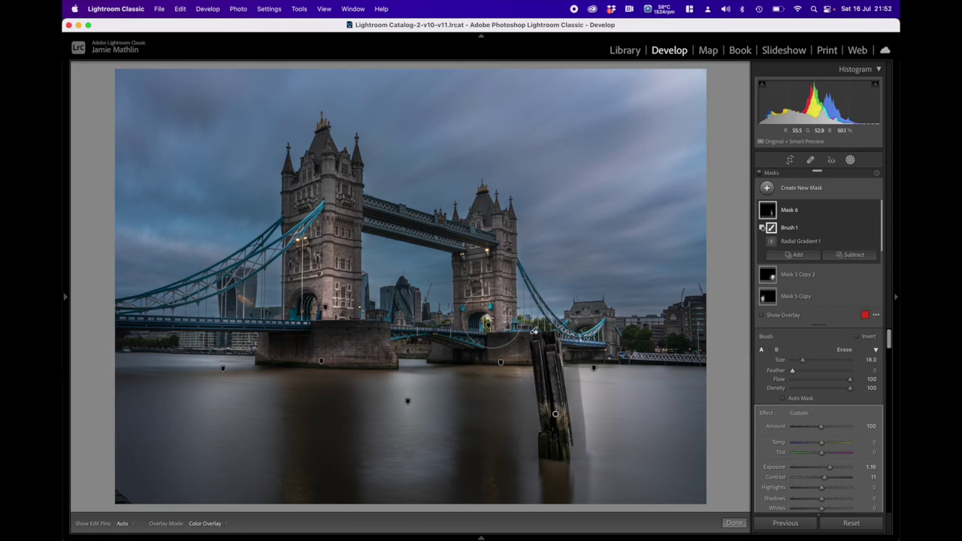
{"action": "key", "text": "h"}
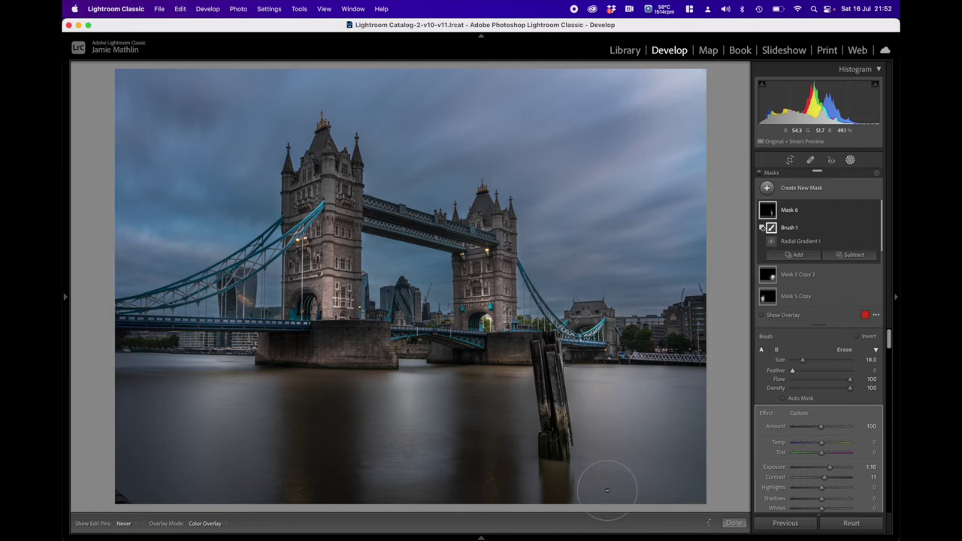
{"action": "key", "text": "h"}
Adjust the post mask to Temp 7, Tint 4, Exposure 1.51, Contrast 23 and Shadows 42
{"action": "mouse_move", "coordinate": [768, 217]}
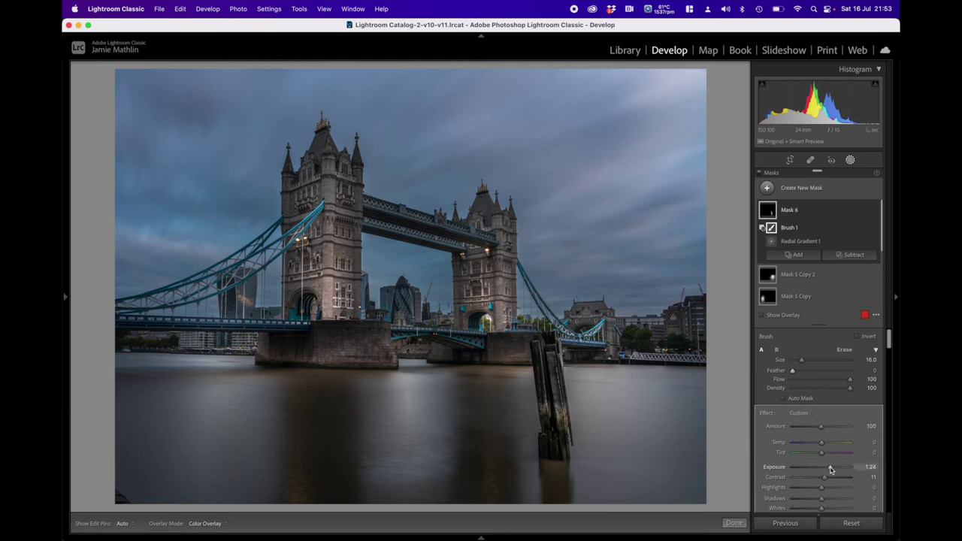
{"action": "left_click_drag", "start_coordinate": [831, 469], "coordinate": [833, 471]}
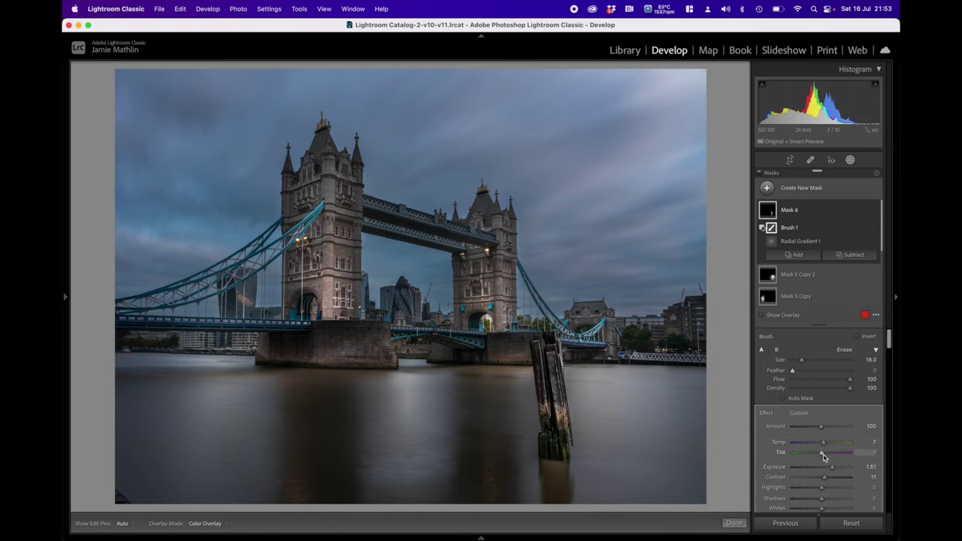
{"action": "scroll", "coordinate": [822, 478], "scroll_direction": "down", "scroll_amount": 1}
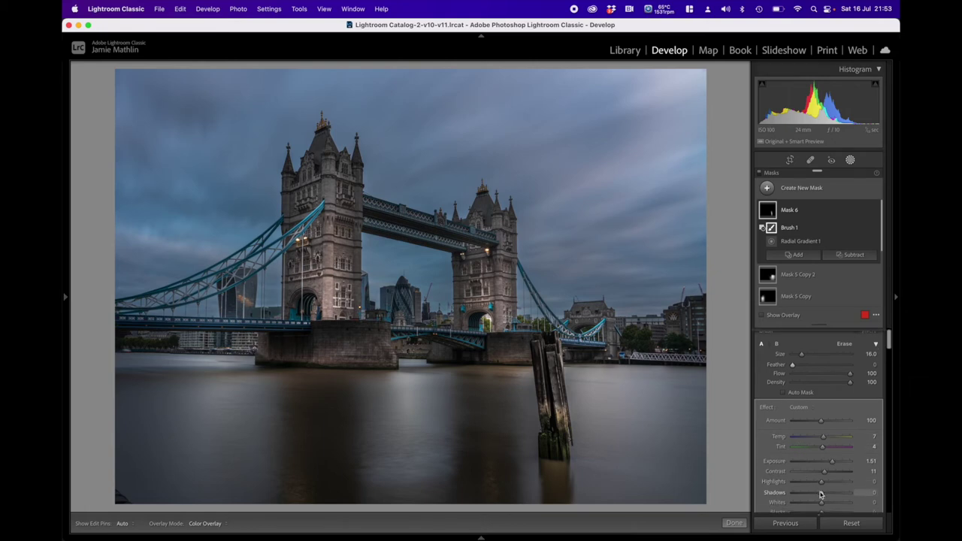
{"action": "left_click_drag", "start_coordinate": [833, 496], "coordinate": [833, 497]}
{"action": "scroll", "coordinate": [819, 481], "scroll_direction": "down", "scroll_amount": 1}
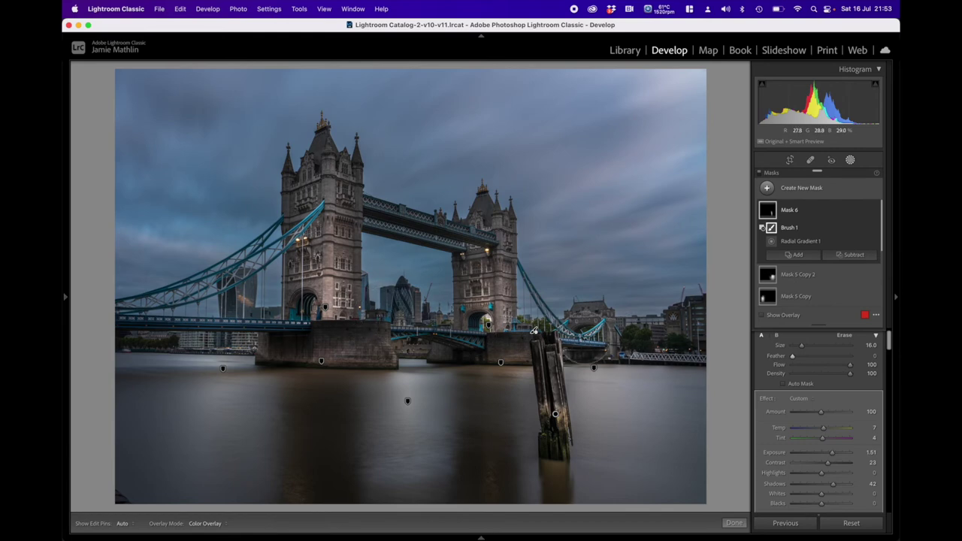
Create a new radial gradient mask over the buildings and trees on the far right bank, widening and heightening its ellipse
{"action": "left_click", "coordinate": [782, 187]}
{"action": "left_click", "coordinate": [797, 264]}
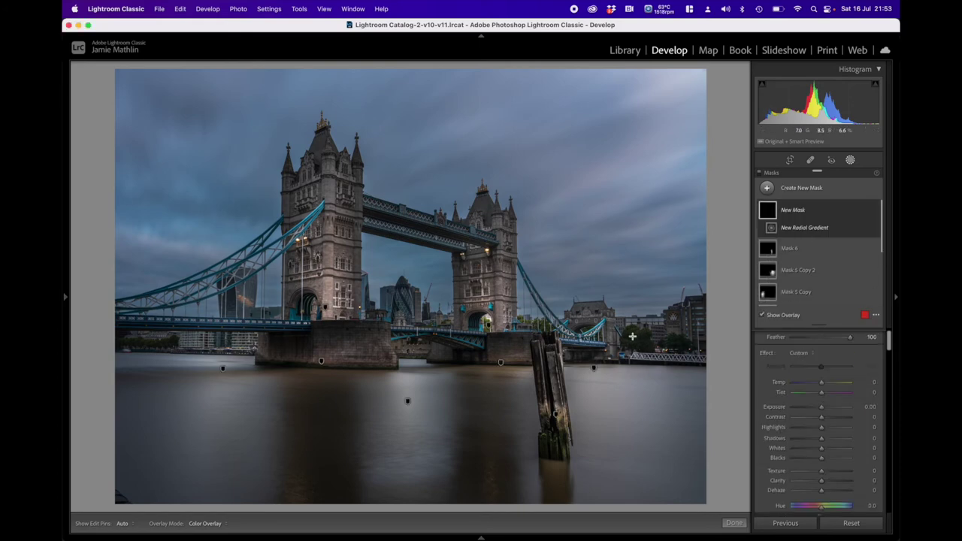
{"action": "left_click_drag", "start_coordinate": [632, 337], "coordinate": [704, 357]}
{"action": "left_click_drag", "start_coordinate": [634, 338], "coordinate": [597, 340]}
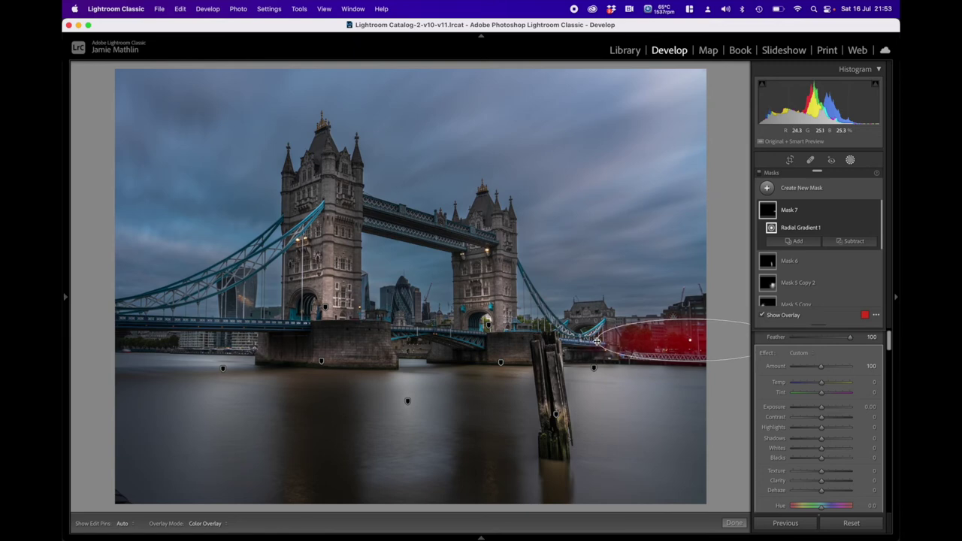
{"action": "left_click_drag", "start_coordinate": [689, 363], "coordinate": [690, 377]}
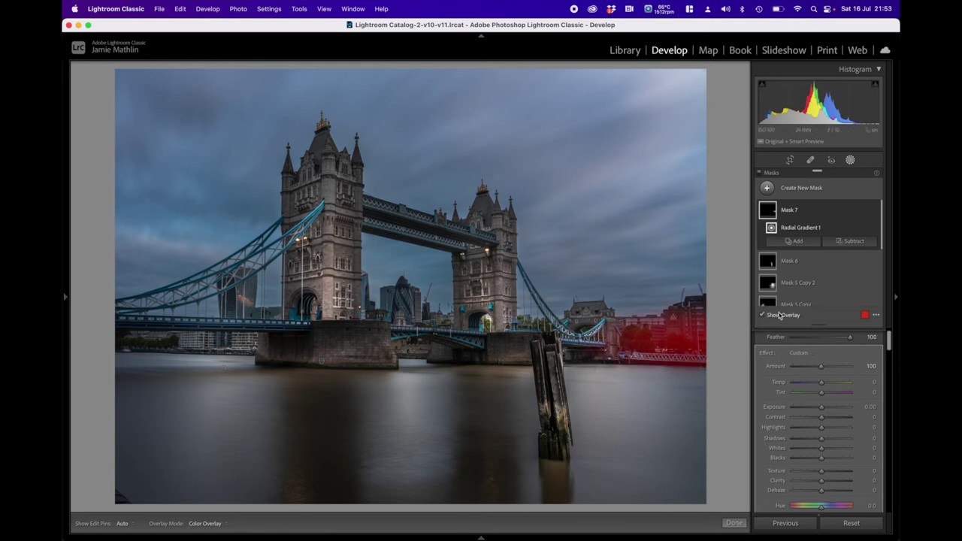
Set the right-bank mask to Temp 14, Tint 11 and Exposure 0.96, and subtract the sky from it
{"action": "mouse_move", "coordinate": [821, 408]}
{"action": "left_mouse_down"}
{"action": "mouse_move", "coordinate": [824, 384]}
{"action": "mouse_move", "coordinate": [829, 394]}
{"action": "left_mouse_up"}
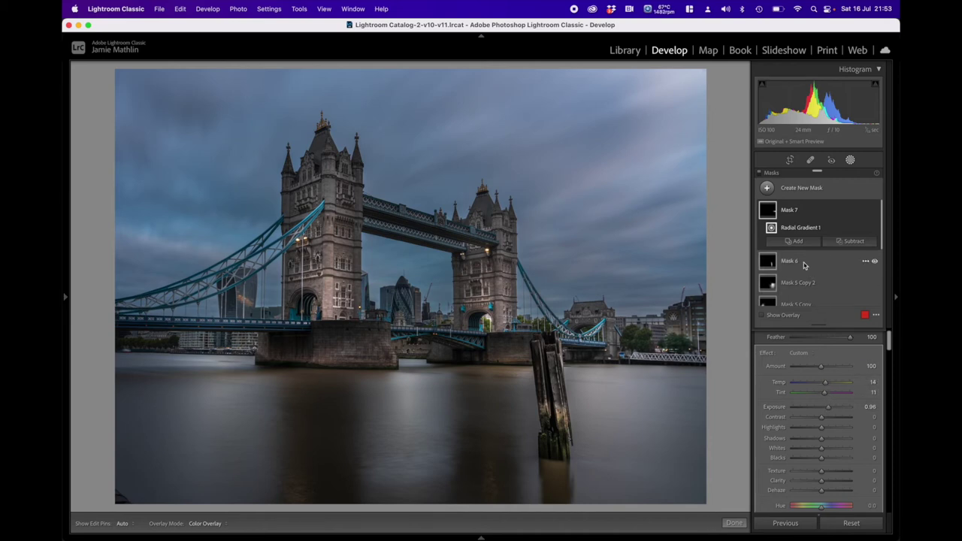
{"action": "left_click", "coordinate": [850, 241]}
{"action": "left_click", "coordinate": [829, 283]}
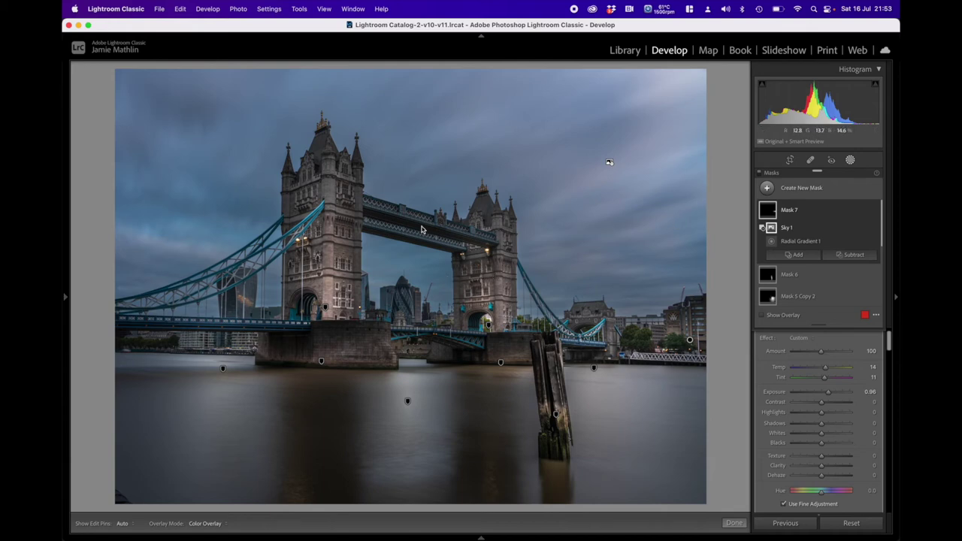
Create a new sky mask, testing a strong darkening at Exposure -1.87 before setting it to 0.08
{"action": "left_click", "coordinate": [786, 190]}
{"action": "left_click", "coordinate": [793, 221]}
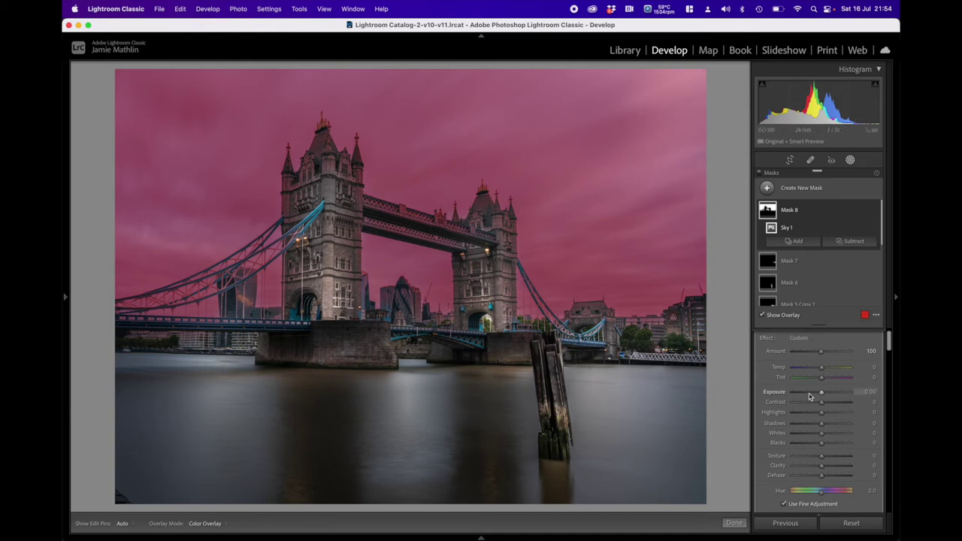
{"action": "left_click_drag", "start_coordinate": [808, 393], "coordinate": [807, 394]}
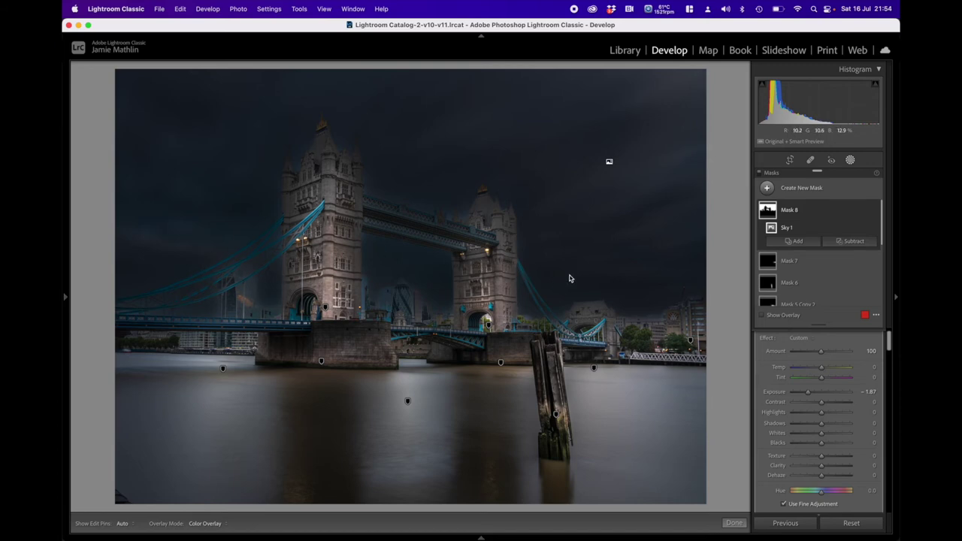
{"action": "left_click", "coordinate": [822, 394]}
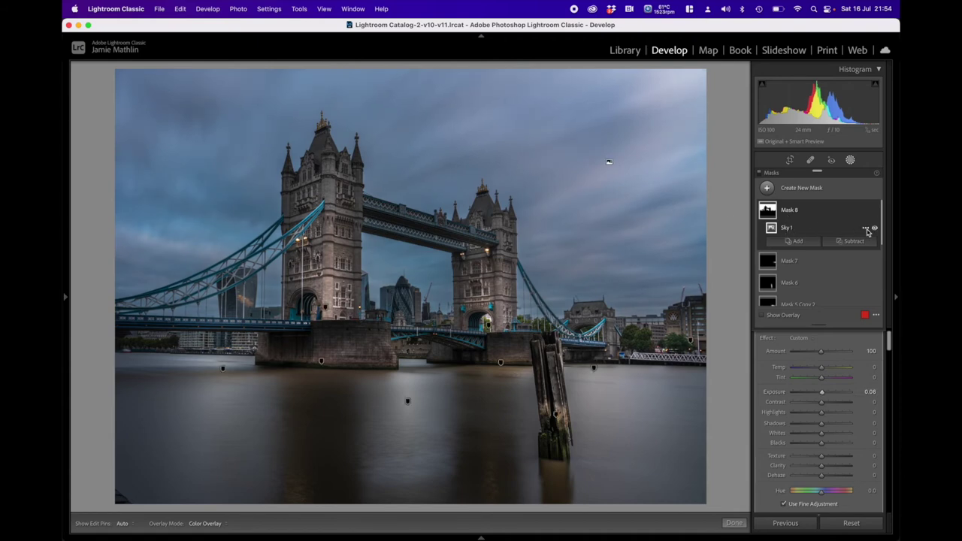
Intersect the sky selection with a linear gradient running diagonally from the upper right sky to between the bridge towers
{"action": "left_click", "coordinate": [866, 228]}
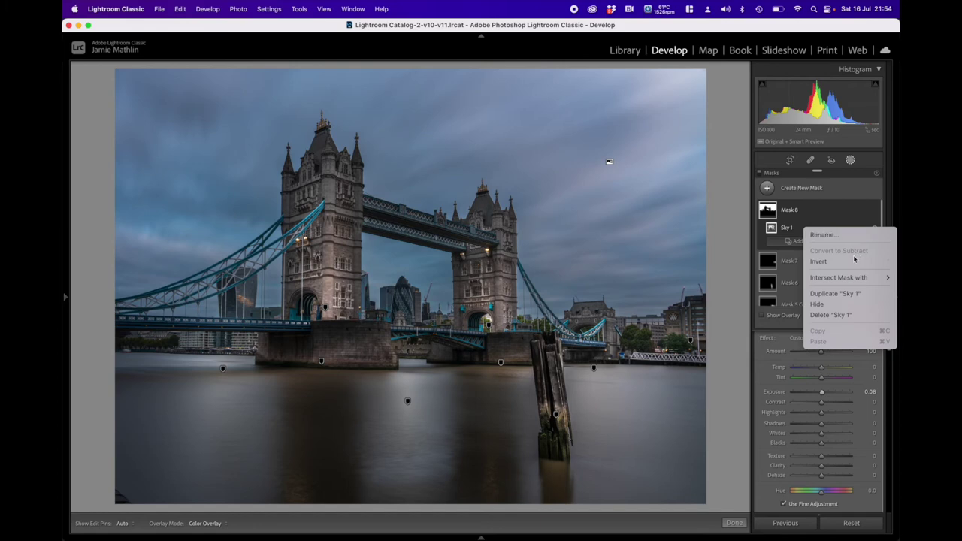
{"action": "mouse_move", "coordinate": [852, 280]}
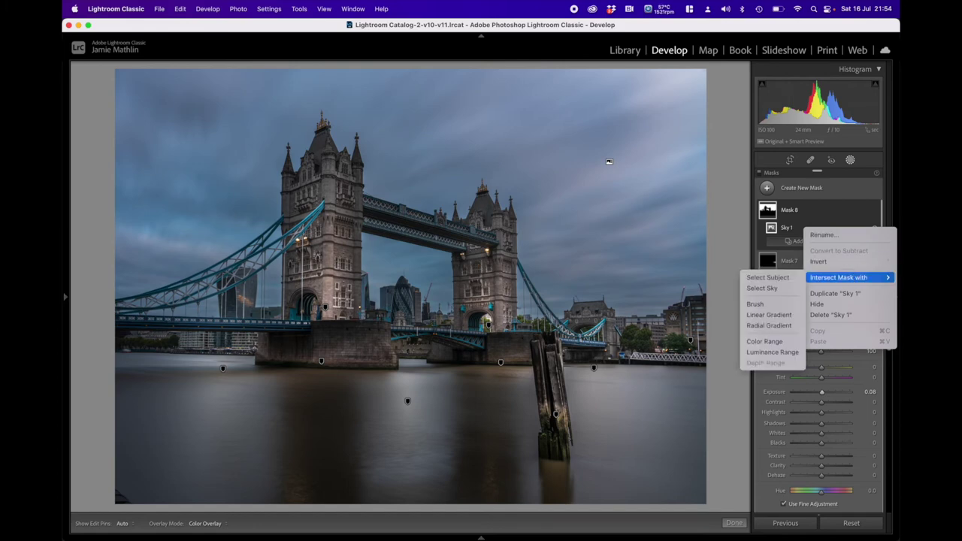
{"action": "left_click", "coordinate": [789, 316]}
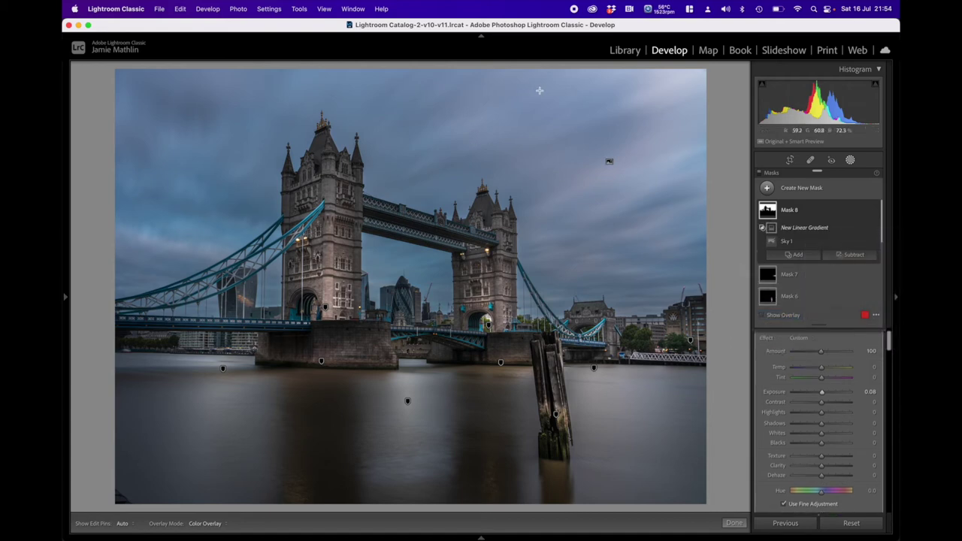
{"action": "left_click_drag", "start_coordinate": [539, 90], "coordinate": [384, 275]}
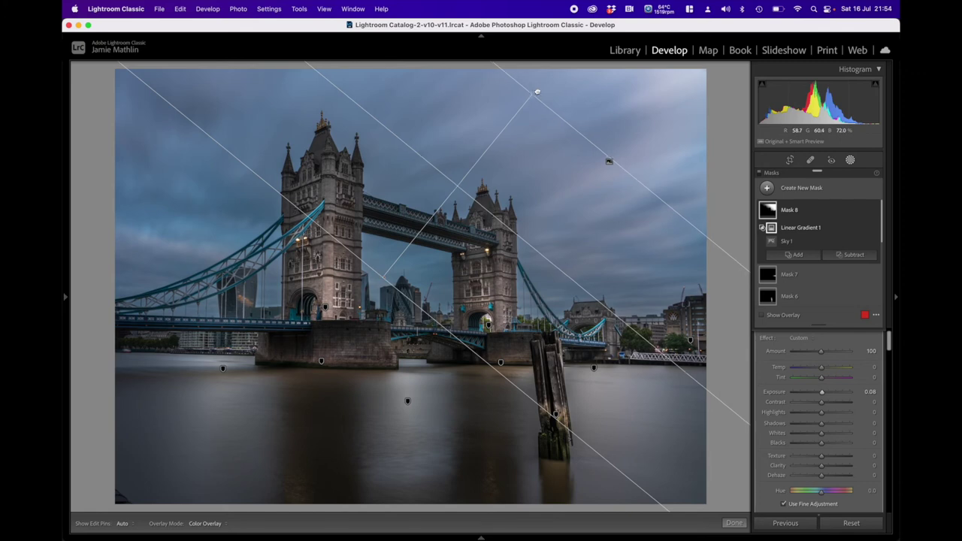
Set the intersected sky mask's exposure to -0.85 and reposition its diagonal gradient, pulling the fade end up to the bridge walkway
{"action": "left_click_drag", "start_coordinate": [537, 92], "coordinate": [470, 168]}
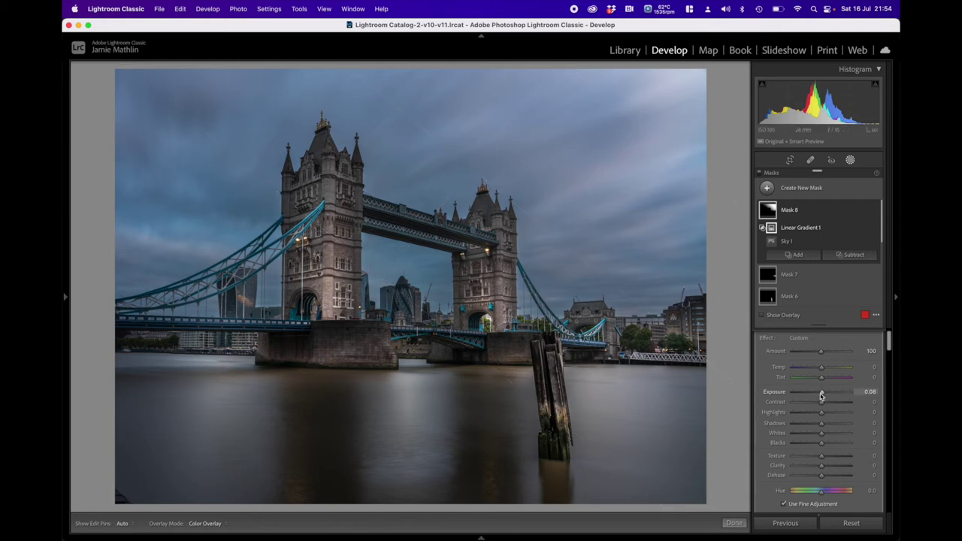
{"action": "left_click_drag", "start_coordinate": [820, 396], "coordinate": [815, 394]}
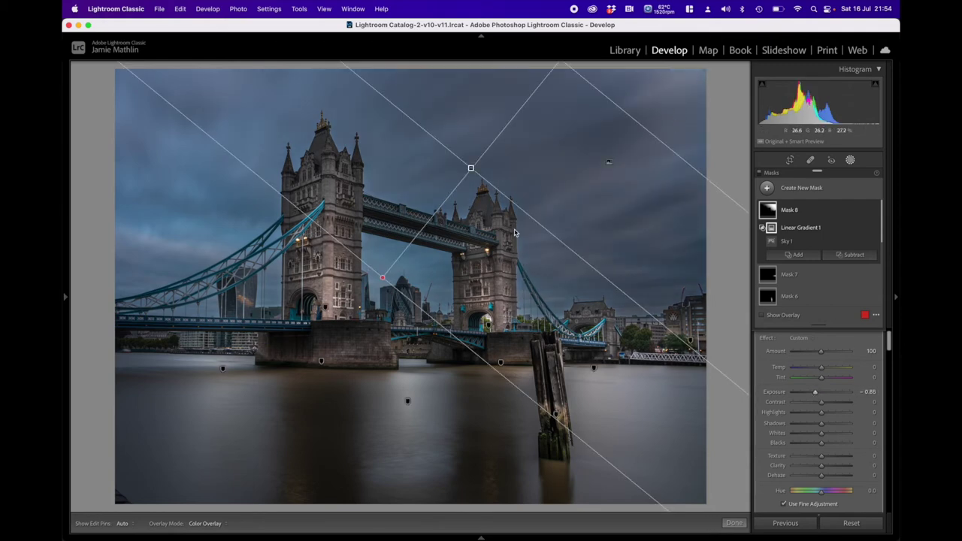
{"action": "left_click_drag", "start_coordinate": [383, 279], "coordinate": [413, 238]}
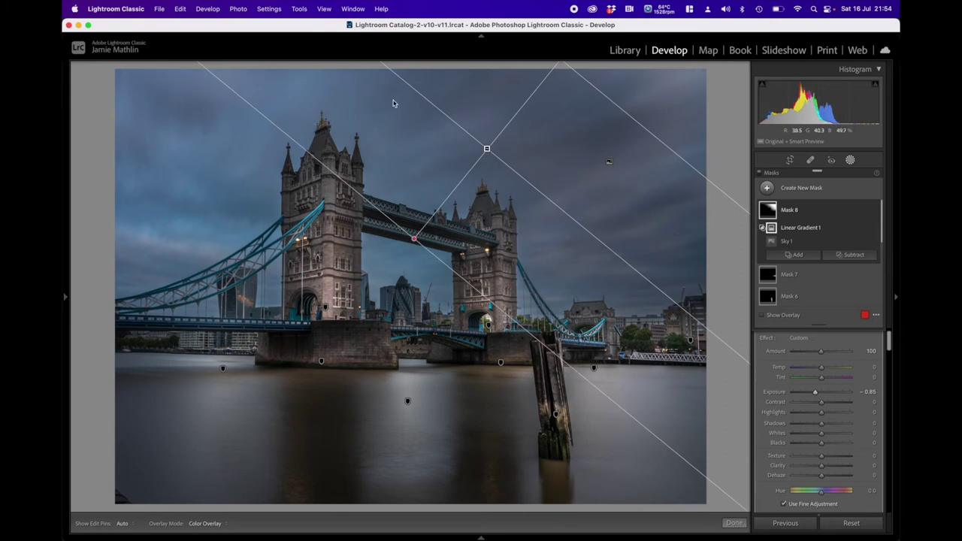
Set the upper-right sky mask's Contrast to 36, Clarity to 32, Temp to -34 and Tint to -12
{"action": "left_click_drag", "start_coordinate": [409, 85], "coordinate": [434, 145]}
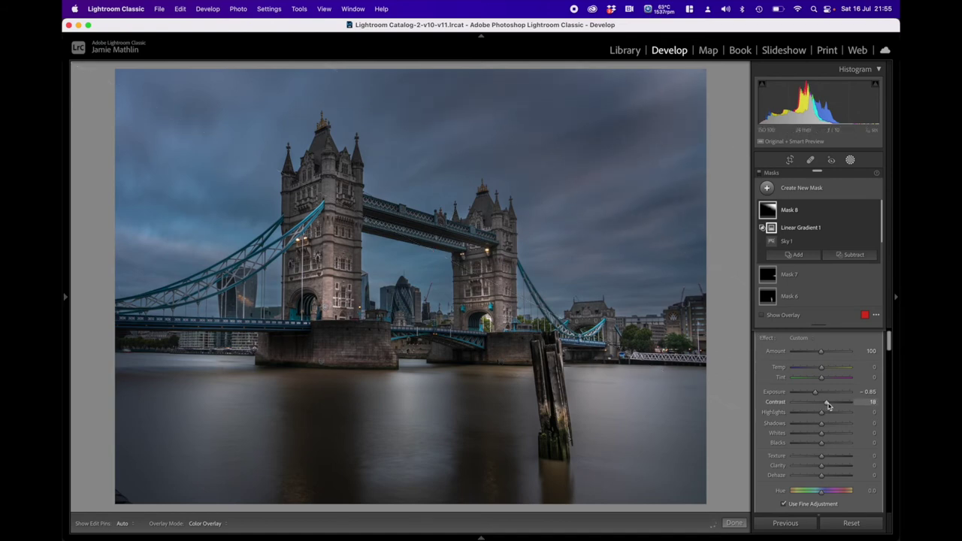
{"action": "left_click_drag", "start_coordinate": [828, 406], "coordinate": [829, 406]}
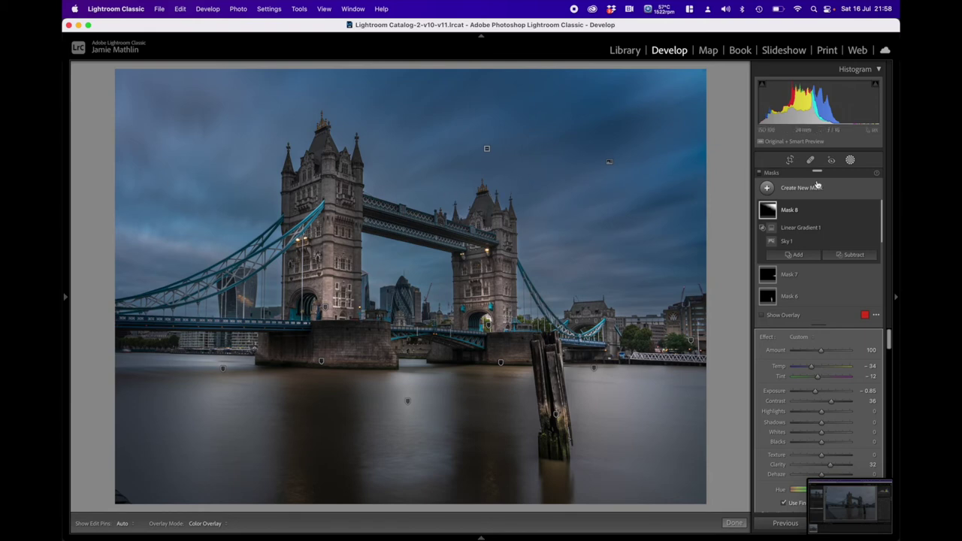
Create a sky mask intersected with a diagonal linear gradient from the upper-left sky to the left pier, set its Temp to 56, and close masking
{"action": "left_click", "coordinate": [801, 188]}
{"action": "left_click", "coordinate": [794, 220]}
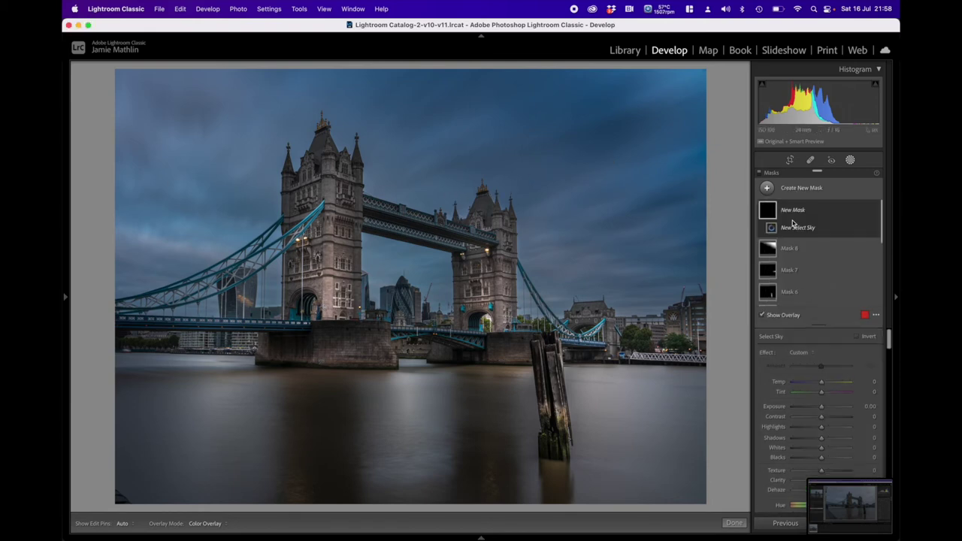
{"action": "left_click", "coordinate": [866, 229]}
{"action": "mouse_move", "coordinate": [840, 274]}
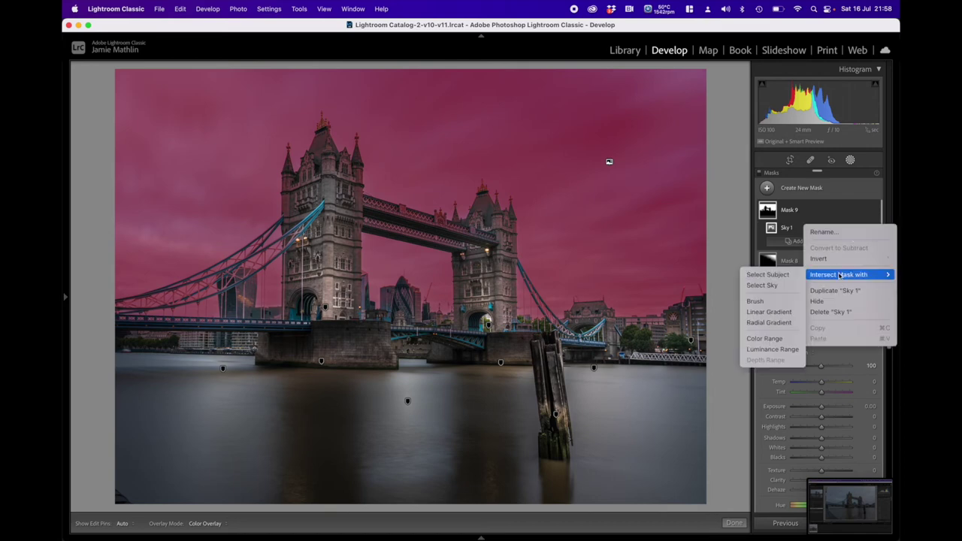
{"action": "left_click", "coordinate": [789, 312]}
{"action": "left_click_drag", "start_coordinate": [133, 93], "coordinate": [278, 352]}
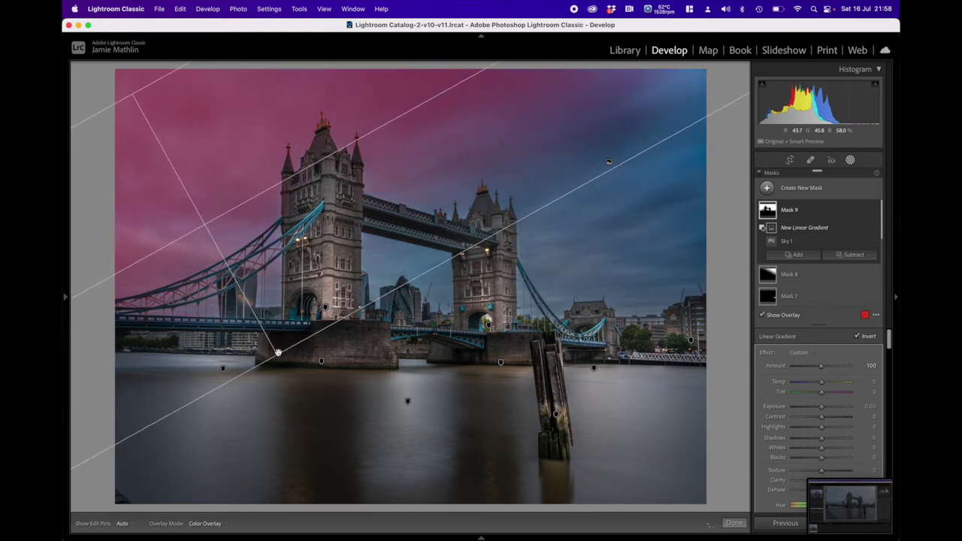
{"action": "left_click_drag", "start_coordinate": [822, 382], "coordinate": [843, 386]}
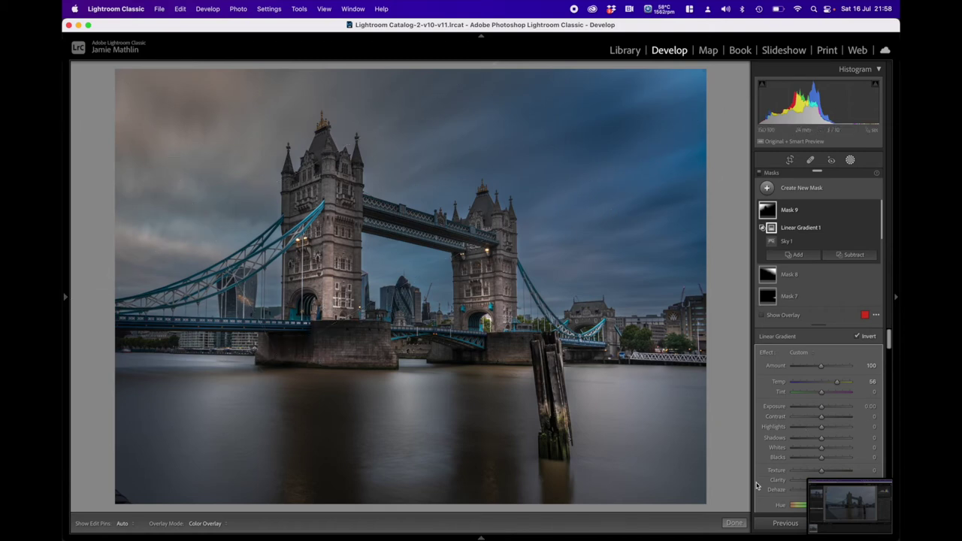
{"action": "left_click", "coordinate": [733, 523]}
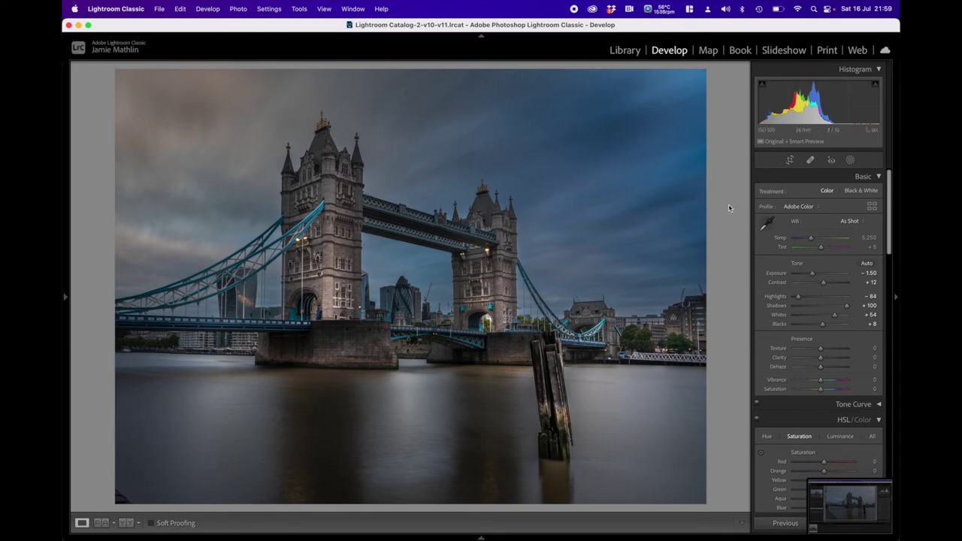
Start a new brush mask and set the brush's Feather to 100 and Flow to 48 with Auto Mask on
{"action": "left_click", "coordinate": [850, 161]}
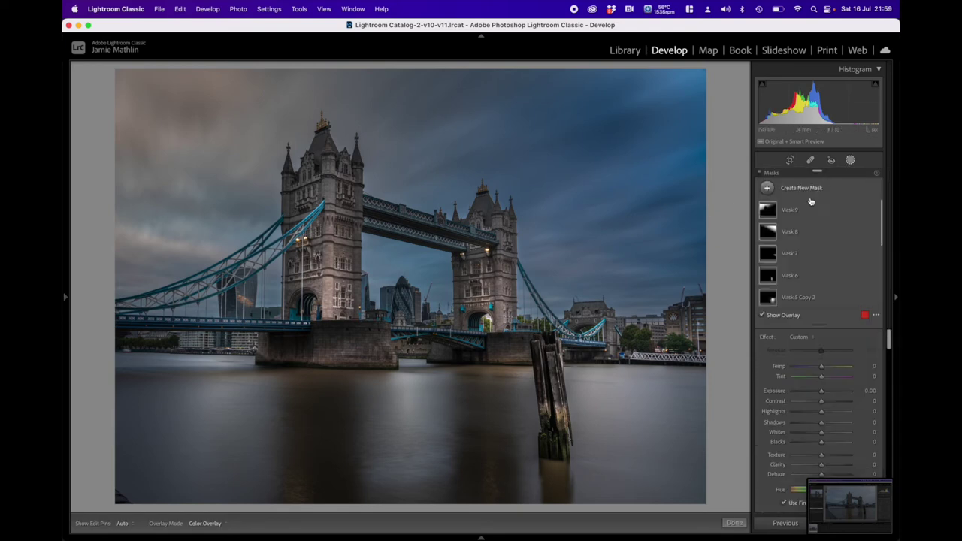
{"action": "left_click", "coordinate": [801, 190]}
{"action": "left_click", "coordinate": [795, 238]}
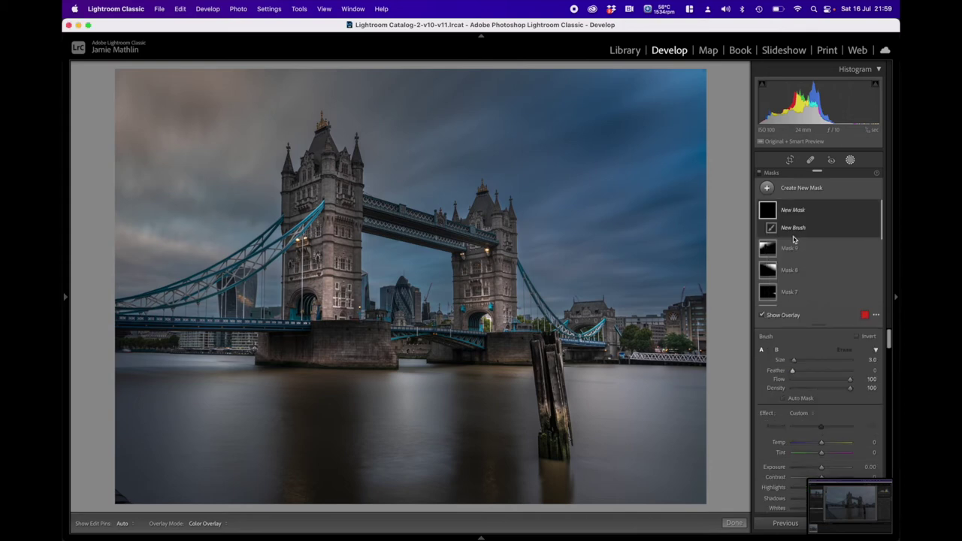
{"action": "left_click_drag", "start_coordinate": [818, 370], "coordinate": [855, 370]}
Set the new brush mask's Exposure to 1.10, Highlights to 24 and Clarity to 46
{"action": "scroll", "coordinate": [825, 454], "scroll_direction": "down", "scroll_amount": 2}
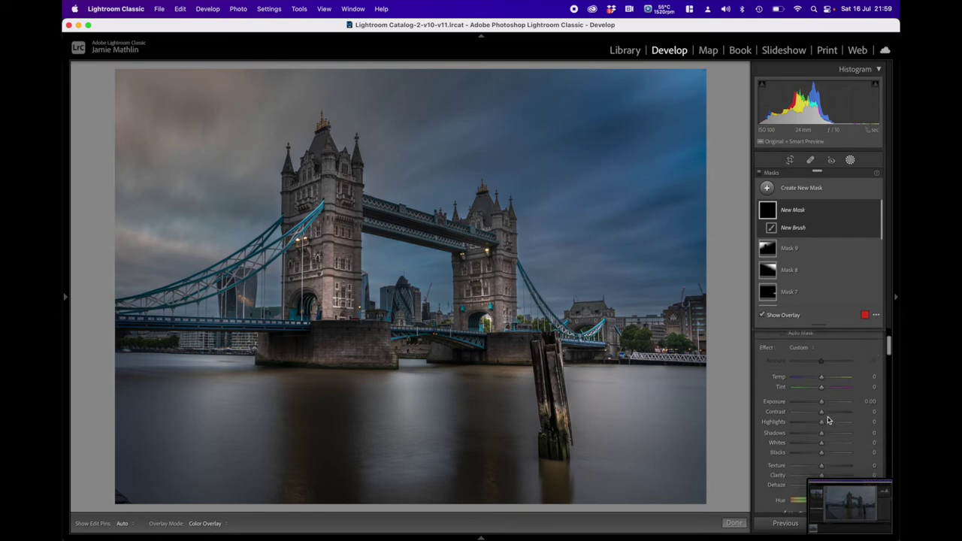
{"action": "scroll", "coordinate": [824, 409], "scroll_direction": "down", "scroll_amount": 1}
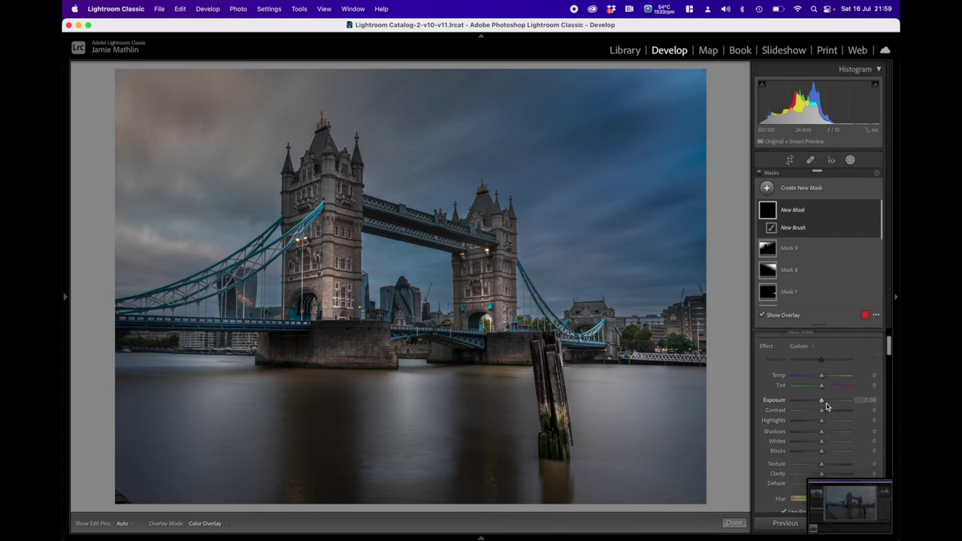
{"action": "scroll", "coordinate": [827, 407], "scroll_direction": "down", "scroll_amount": 1}
{"action": "mouse_move", "coordinate": [822, 404]}
{"action": "left_mouse_down"}
{"action": "mouse_move", "coordinate": [823, 422]}
{"action": "mouse_move", "coordinate": [830, 397]}
{"action": "left_mouse_up"}
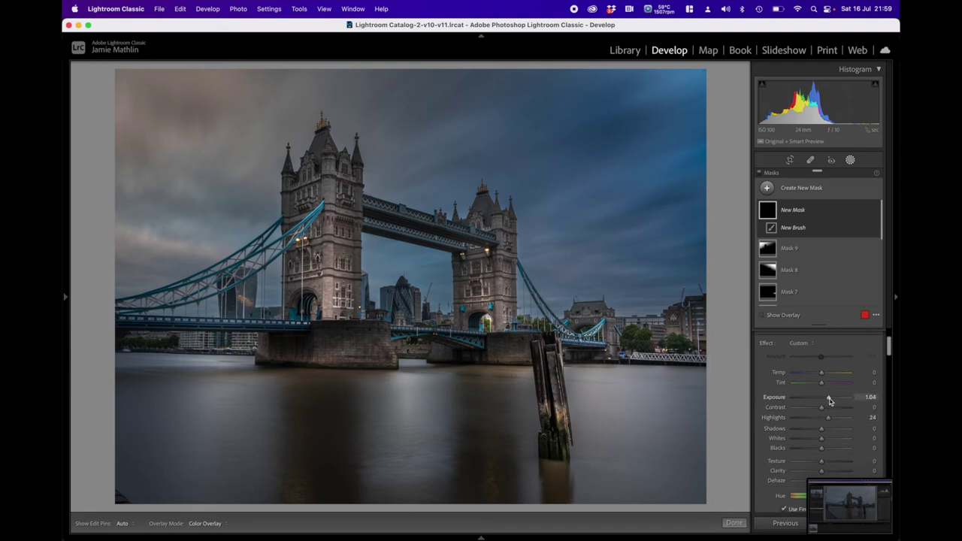
{"action": "left_click", "coordinate": [835, 472]}
{"action": "scroll", "coordinate": [836, 451], "scroll_direction": "down", "scroll_amount": 3}
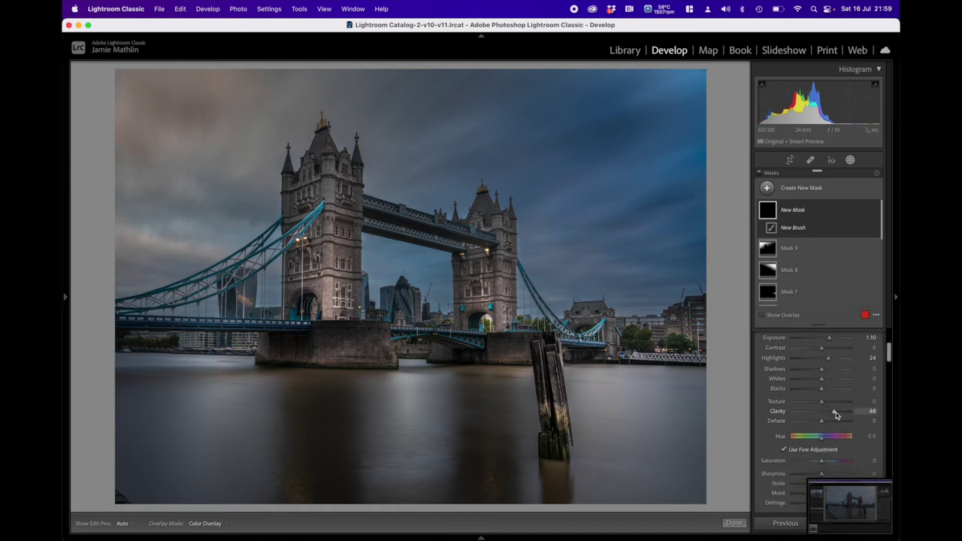
{"action": "scroll", "coordinate": [835, 414], "scroll_direction": "down", "scroll_amount": 1}
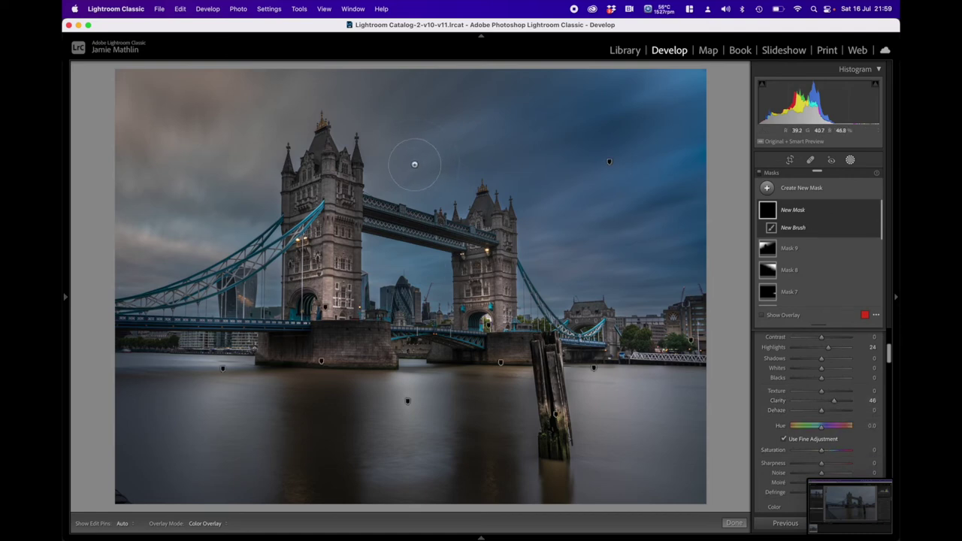
Paint brightening strokes over the cloud streaks above the bridge walkway and across the right side of the sky
{"action": "key", "text": "h"}
{"action": "left_click_drag", "start_coordinate": [439, 143], "coordinate": [527, 107]}
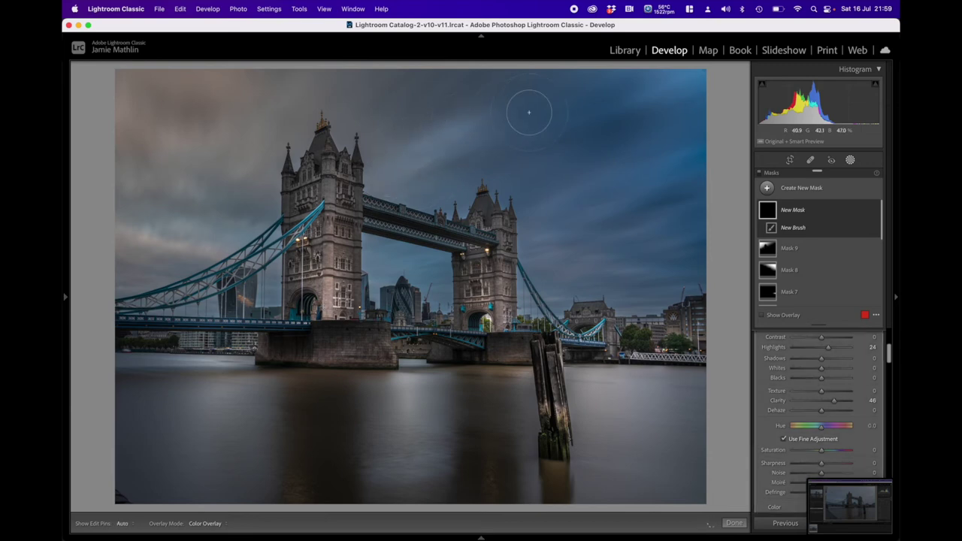
{"action": "key", "text": "h"}
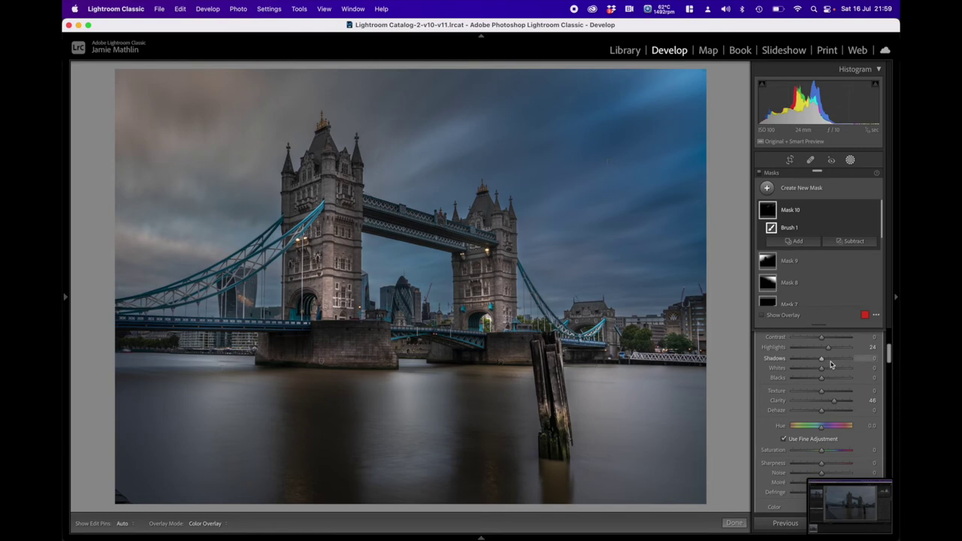
{"action": "scroll", "coordinate": [801, 345], "scroll_direction": "up", "scroll_amount": 4}
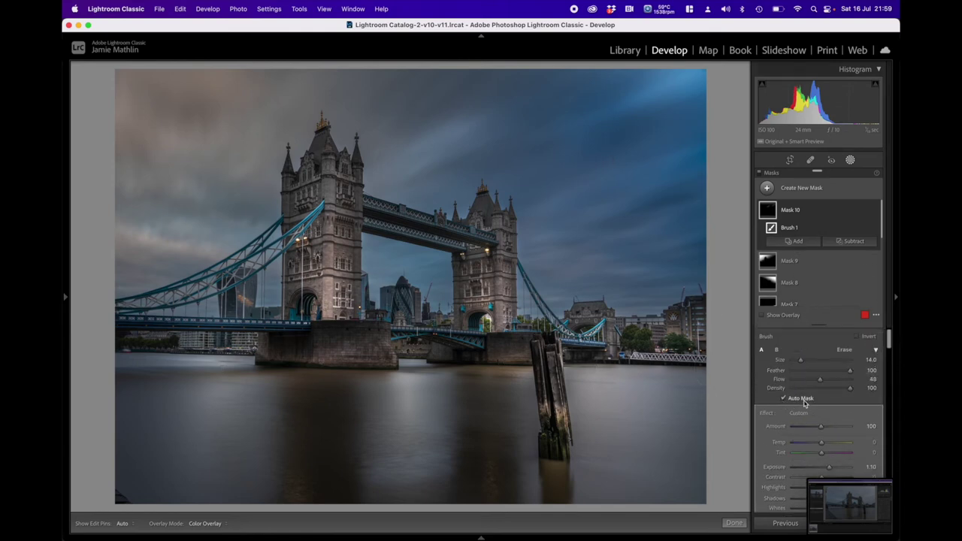
{"action": "key", "text": "h"}
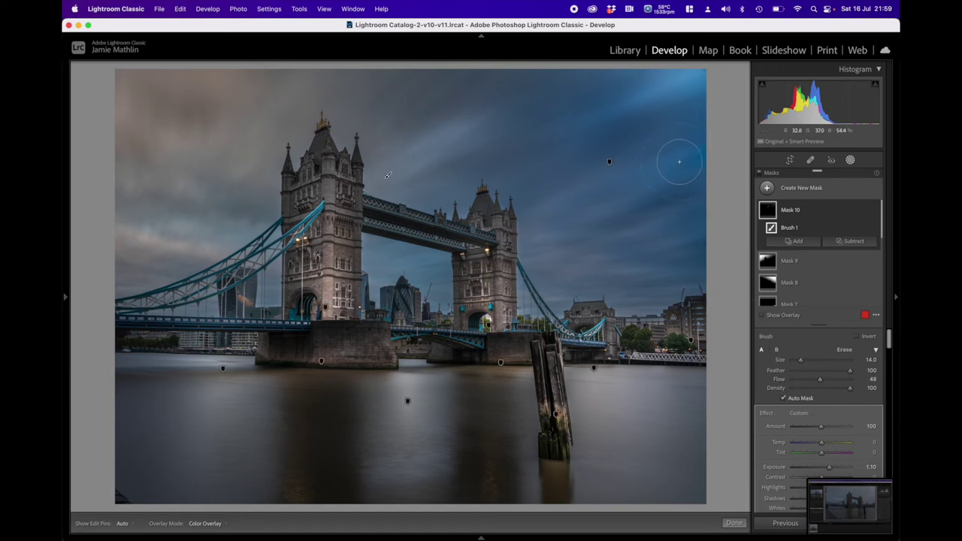
{"action": "key", "text": "h"}
{"action": "left_click_drag", "start_coordinate": [699, 139], "coordinate": [677, 161]}
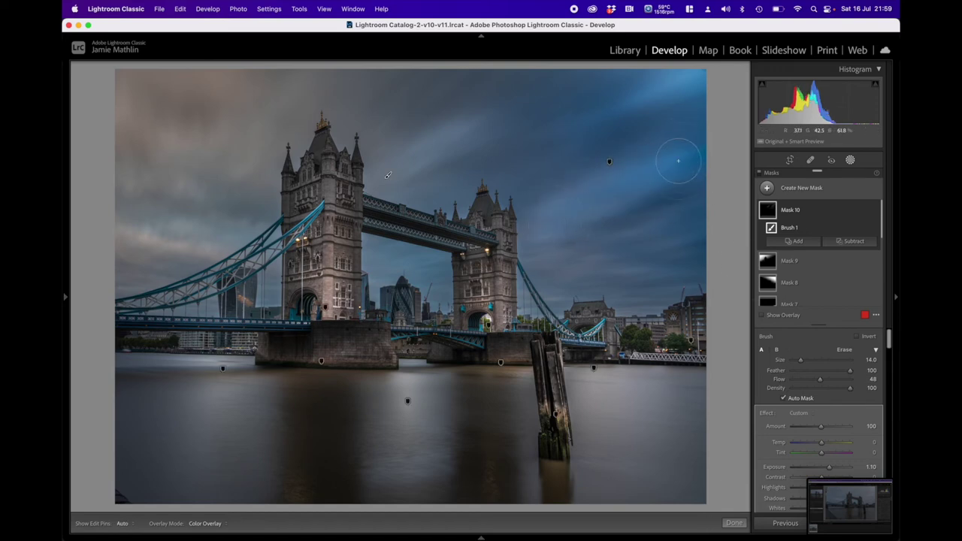
{"action": "scroll", "coordinate": [624, 258], "scroll_direction": "down", "scroll_amount": 5}
{"action": "key", "text": "h"}
{"action": "key", "text": "h"}
{"action": "mouse_move", "coordinate": [612, 278]}
{"action": "left_mouse_down"}
{"action": "mouse_move", "coordinate": [682, 274]}
{"action": "mouse_move", "coordinate": [652, 280]}
{"action": "left_mouse_up"}
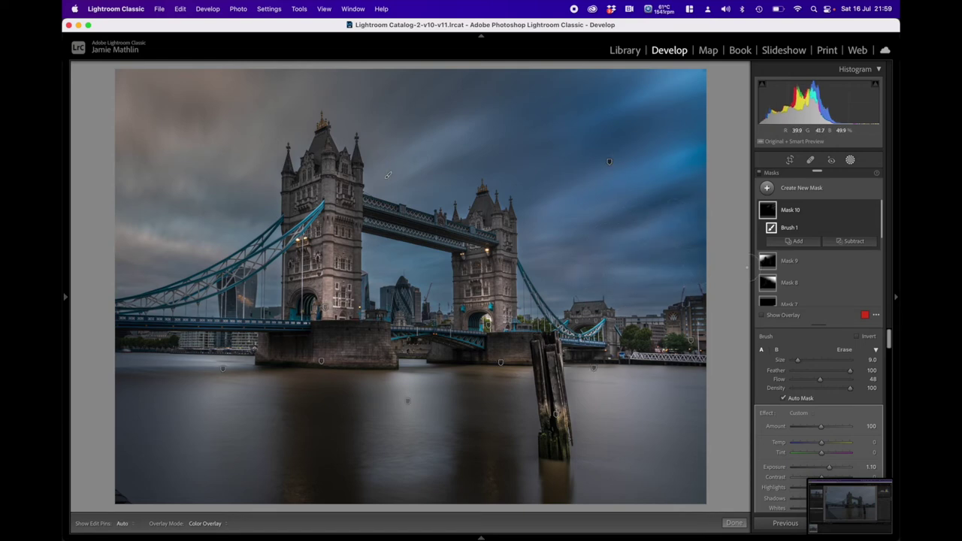
Undo the brush strokes in the sky and the creation of their mask
{"action": "key", "text": "super+z"}
{"action": "key", "text": "super+z"}
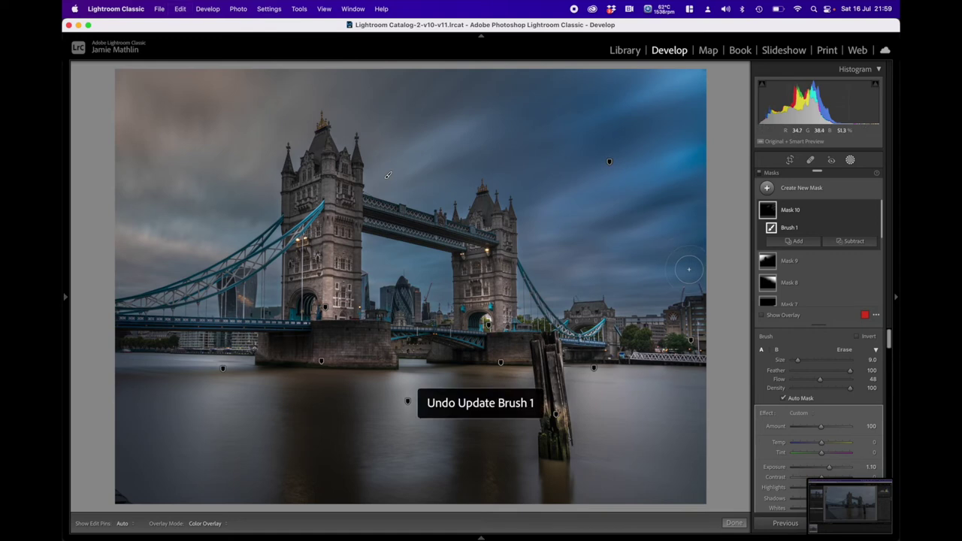
{"action": "key", "text": "super+z"}
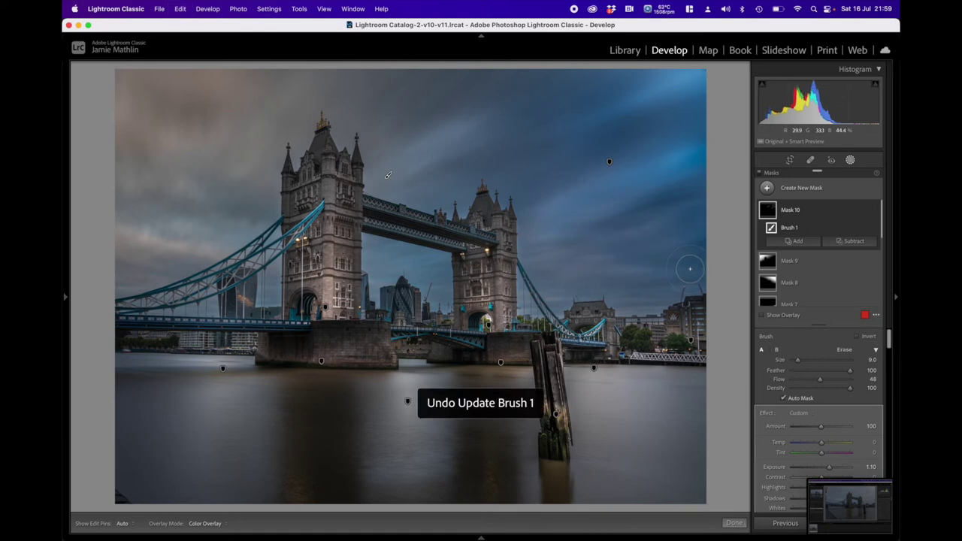
{"action": "key", "text": "super+z"}
{"action": "key", "text": "super+z"}
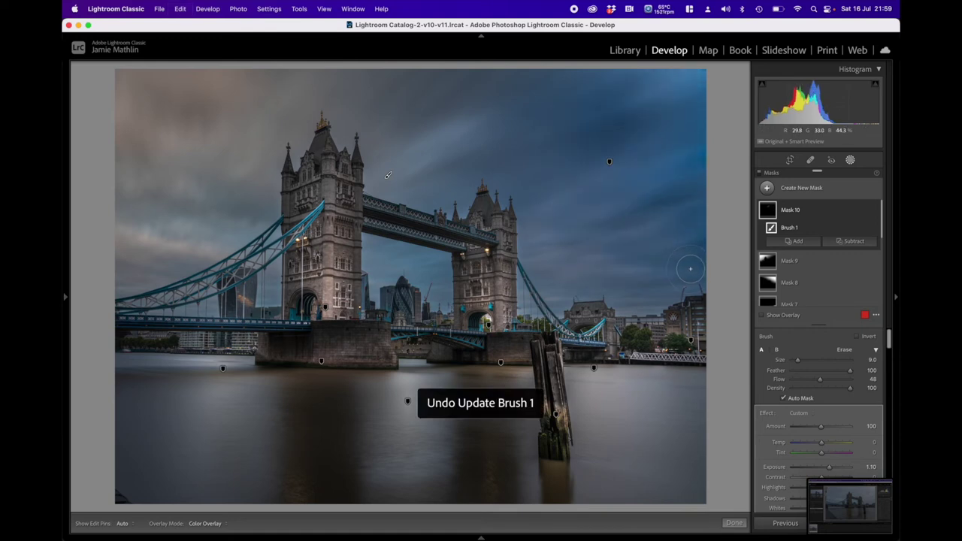
{"action": "key", "text": "super+z"}
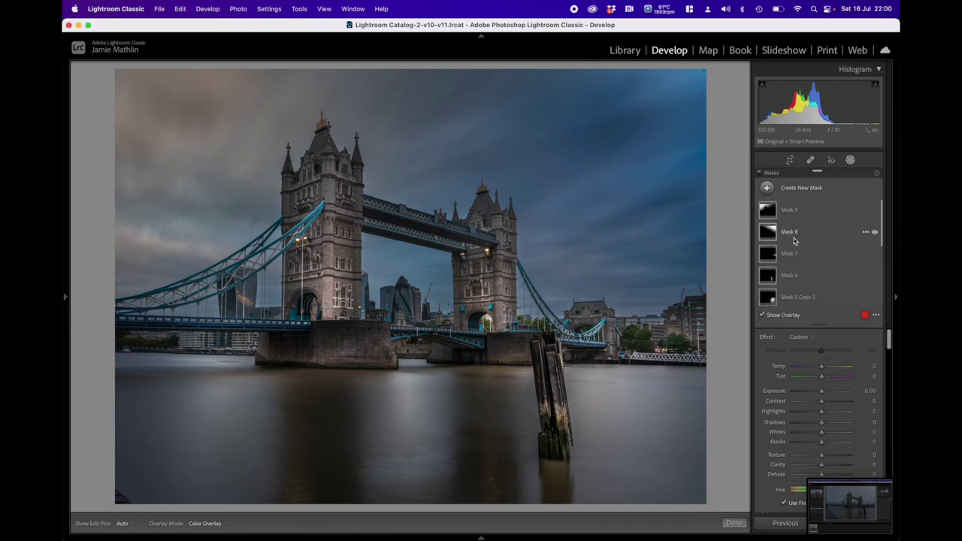
Start a new brush mask with a lower Flow, and set Exposure to 0.90, Contrast to 17, Highlights to 19 and Clarity to 56
{"action": "key", "text": "k"}
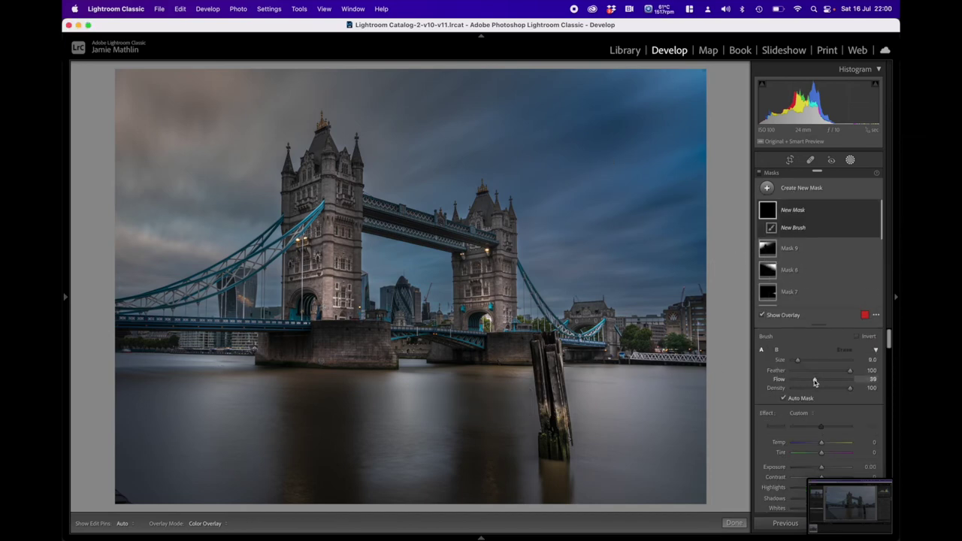
{"action": "scroll", "coordinate": [816, 395], "scroll_direction": "down", "scroll_amount": 4}
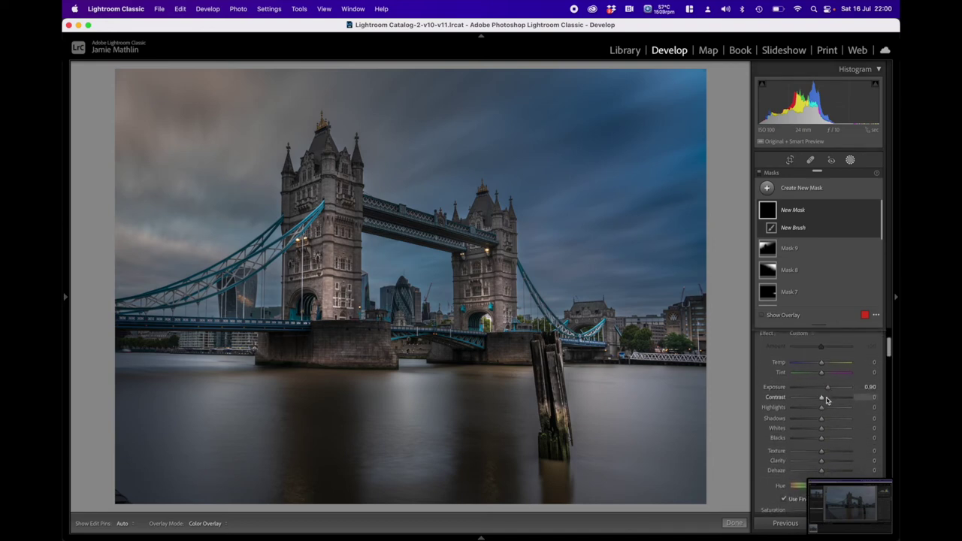
{"action": "left_click_drag", "start_coordinate": [822, 397], "coordinate": [827, 397]}
{"action": "left_click", "coordinate": [827, 409]}
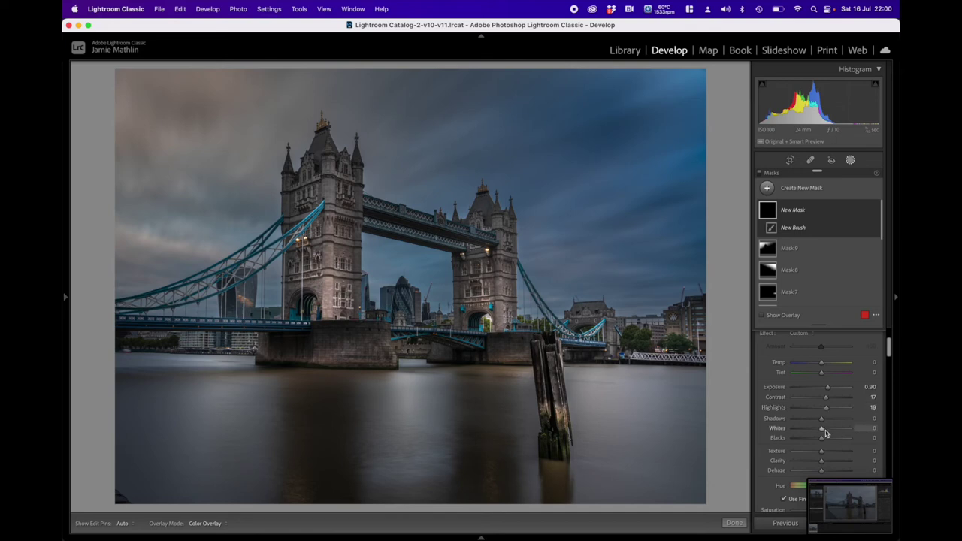
{"action": "left_click_drag", "start_coordinate": [822, 461], "coordinate": [838, 460]}
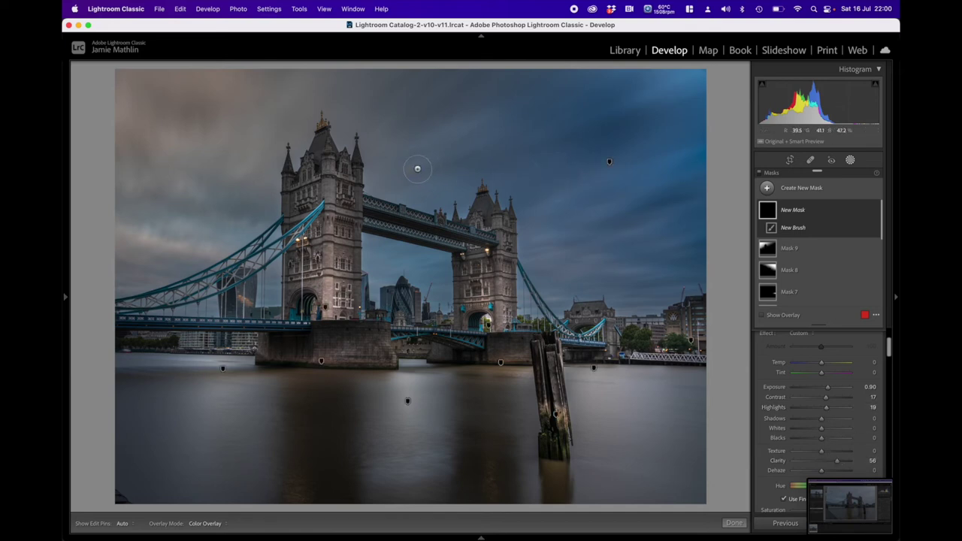
Paint the light cloud streaks above the bridge walkway at Flow 33 and brush size 12, and enlarge the brush to 18
{"action": "scroll", "coordinate": [804, 376], "scroll_direction": "up", "scroll_amount": 4}
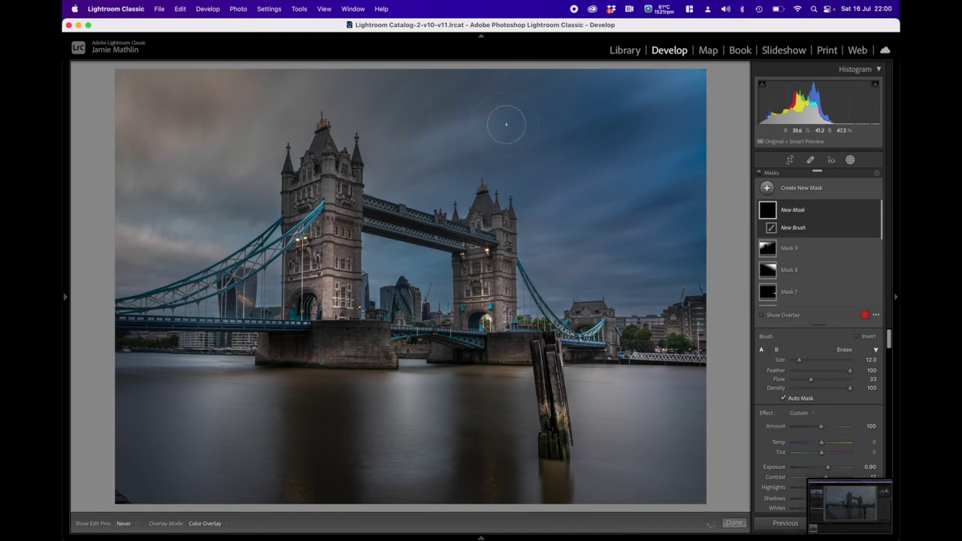
{"action": "left_click_drag", "start_coordinate": [507, 123], "coordinate": [455, 158]}
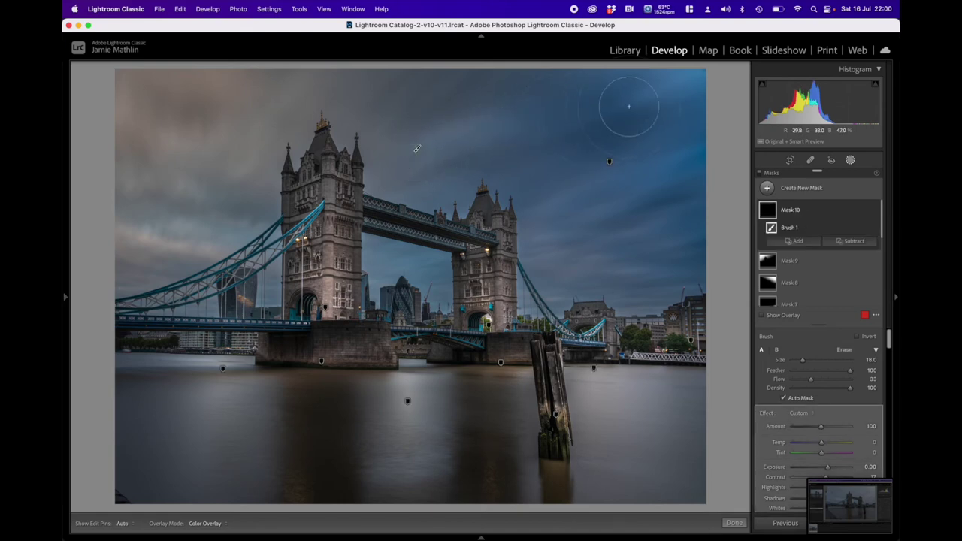
{"action": "key", "text": "h"}
{"action": "scroll", "coordinate": [513, 142], "scroll_direction": "up", "scroll_amount": 3}
{"action": "key", "text": "h"}
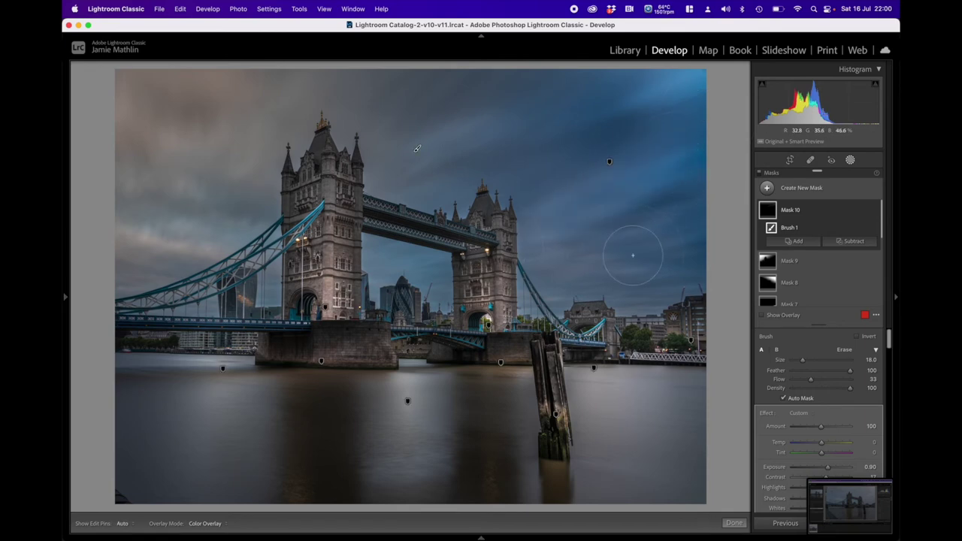
Paint further highlights into the clouds across the sky and into the water with the size 18 brush at Flow 33
{"action": "scroll", "coordinate": [627, 258], "scroll_direction": "down", "scroll_amount": 3}
{"action": "scroll", "coordinate": [472, 187], "scroll_direction": "up", "scroll_amount": 1}
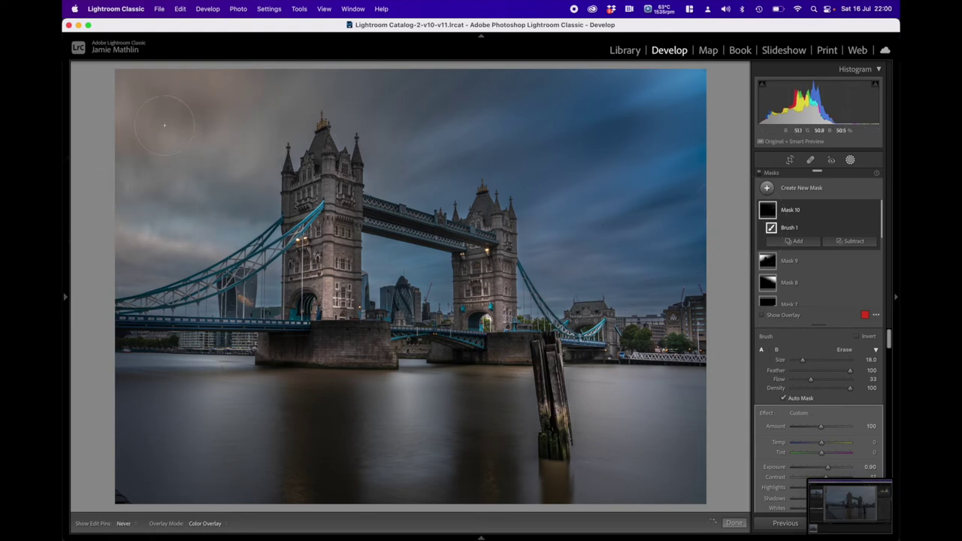
{"action": "key", "text": "h"}
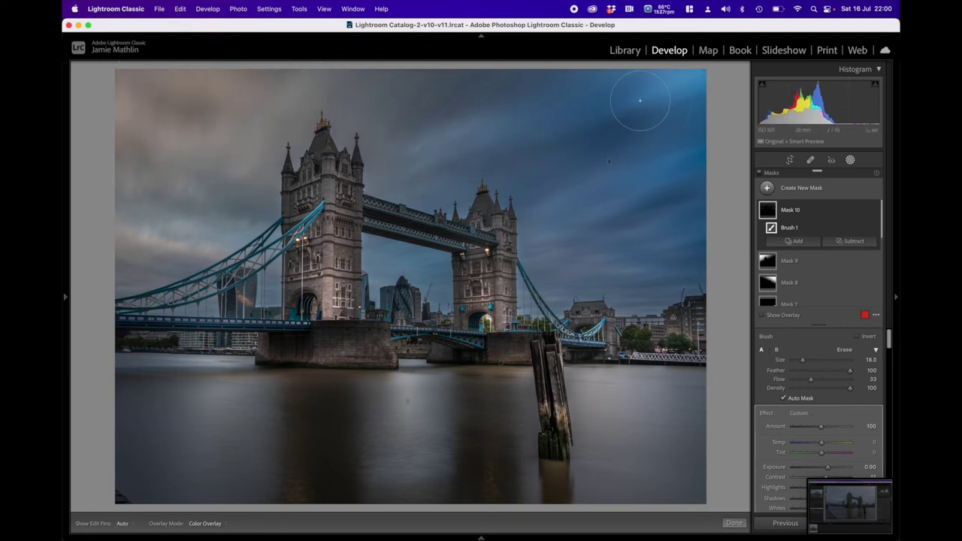
{"action": "key", "text": "h"}
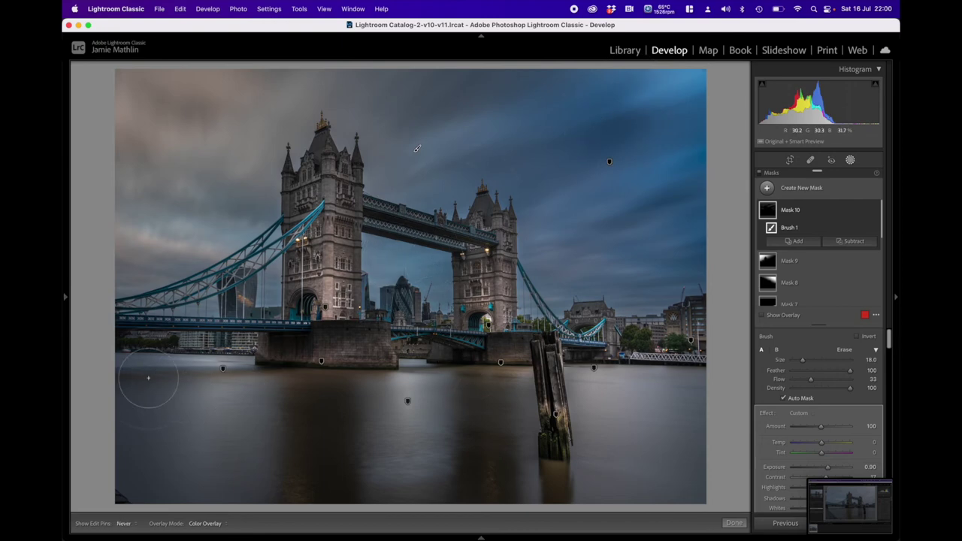
{"action": "key", "text": "h"}
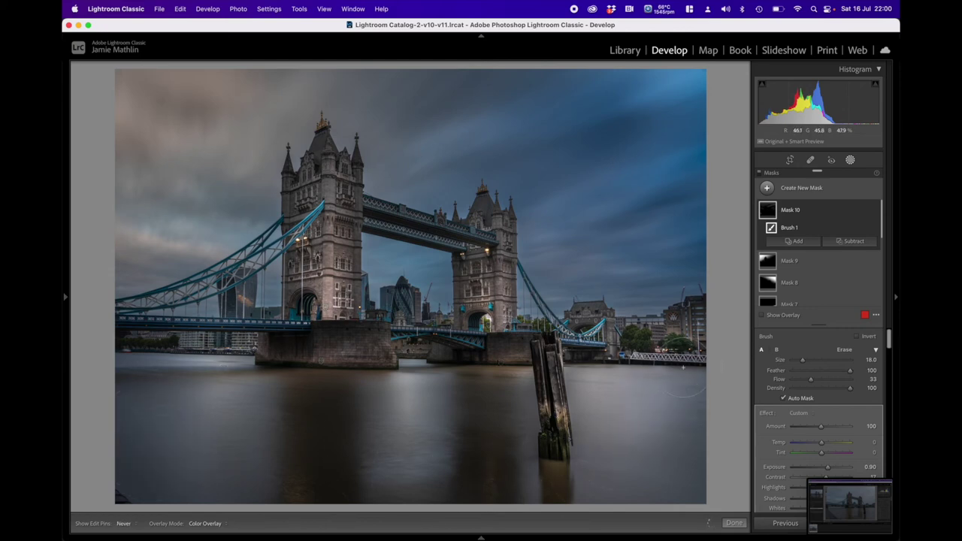
{"action": "key", "text": "h"}
{"action": "key", "text": "h"}
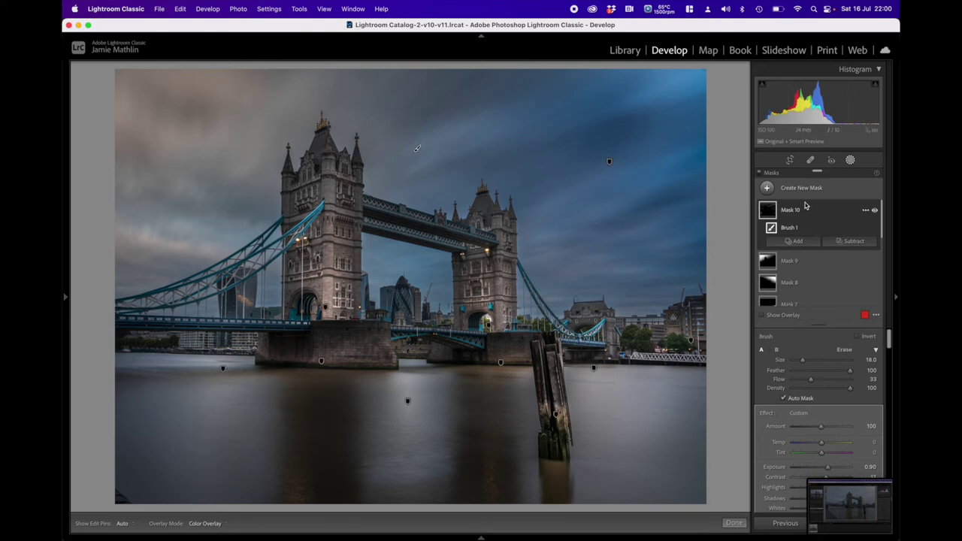
Start a new brush mask and set Exposure to -0.39, Contrast to 12 and Clarity to 27
{"action": "left_click", "coordinate": [796, 188]}
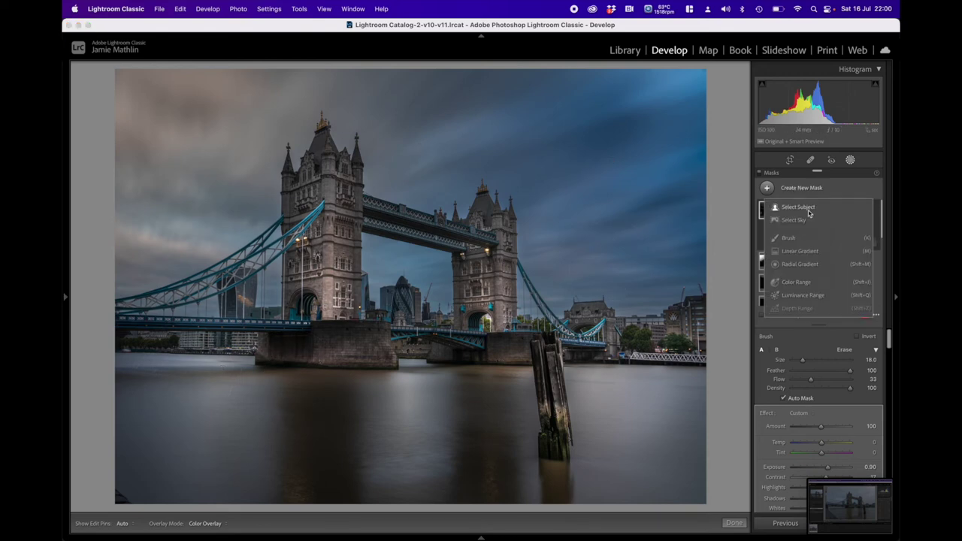
{"action": "left_click", "coordinate": [791, 239]}
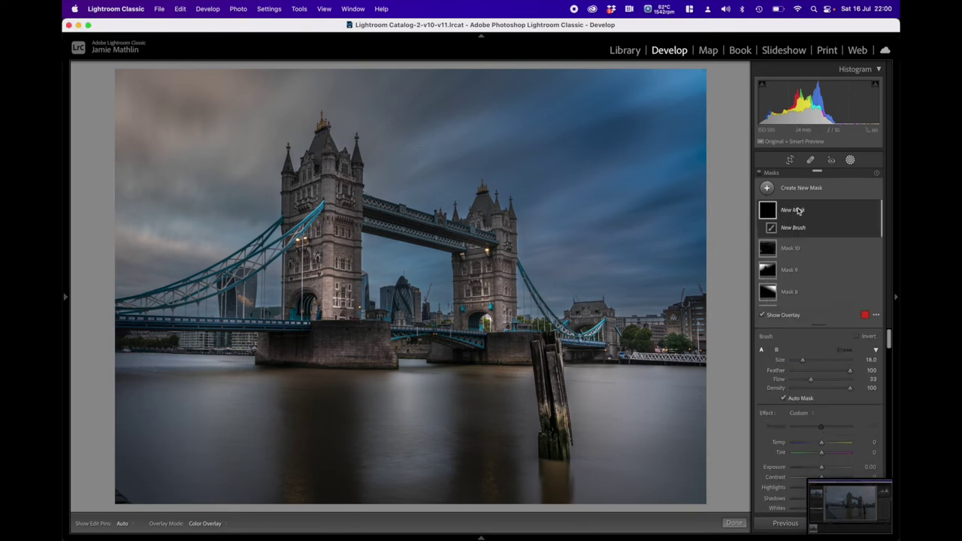
{"action": "scroll", "coordinate": [824, 436], "scroll_direction": "down", "scroll_amount": 3}
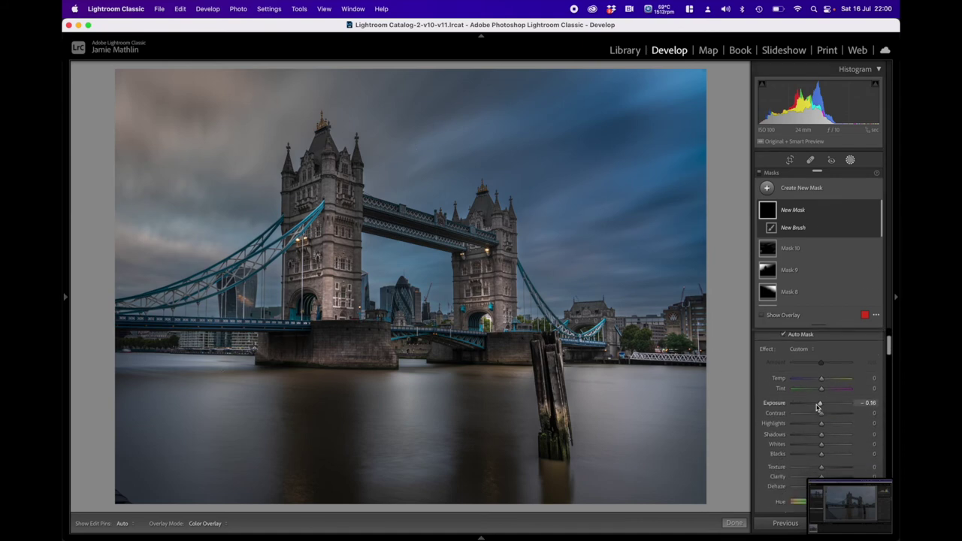
{"action": "left_click_drag", "start_coordinate": [817, 407], "coordinate": [826, 416]}
{"action": "scroll", "coordinate": [827, 415], "scroll_direction": "down", "scroll_amount": 3}
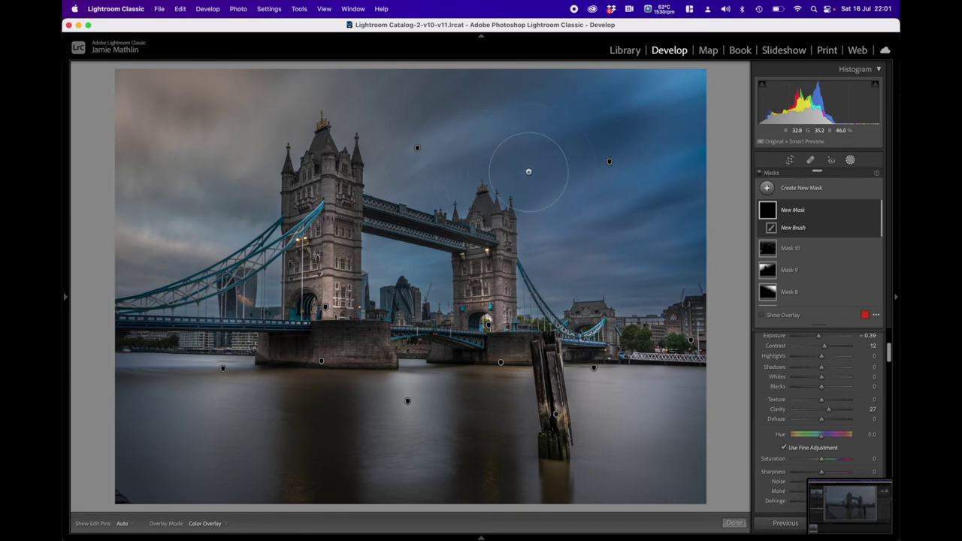
Paint the darker cloud areas across the sky, and raise the darkening mask's Contrast to 37 and Clarity to 49
{"action": "key", "text": "h"}
{"action": "left_click_drag", "start_coordinate": [409, 218], "coordinate": [393, 241]}
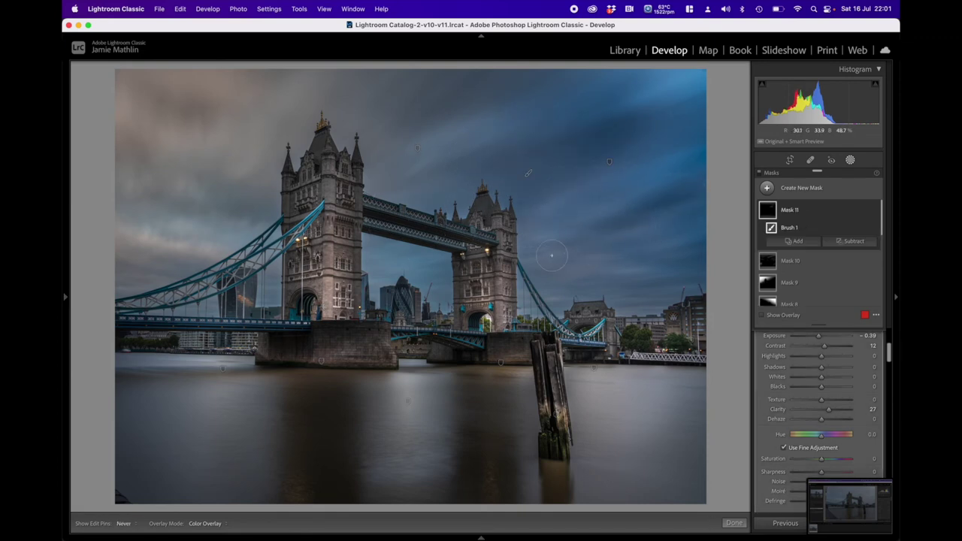
{"action": "left_click_drag", "start_coordinate": [525, 262], "coordinate": [687, 253]}
{"action": "key", "text": "h"}
{"action": "key", "text": "h"}
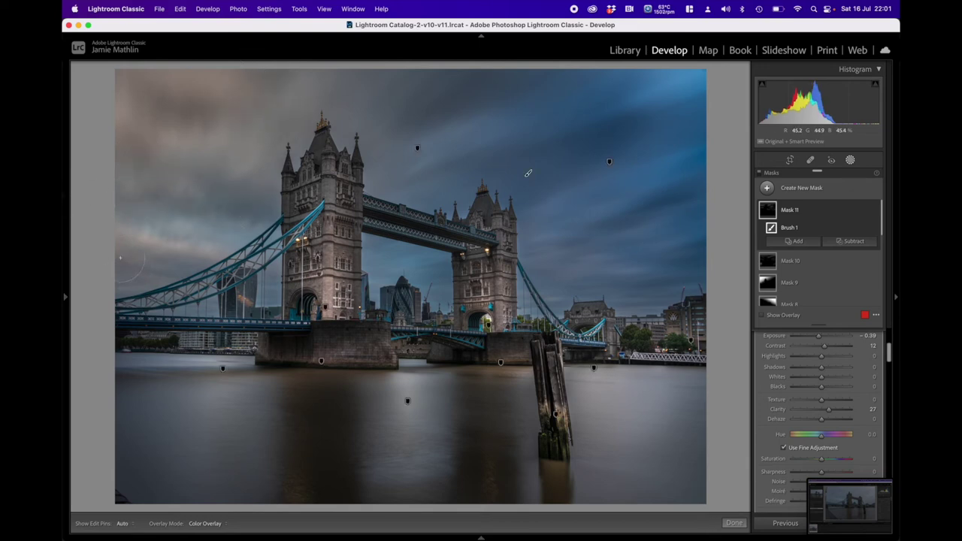
{"action": "key", "text": "h"}
{"action": "key", "text": "h"}
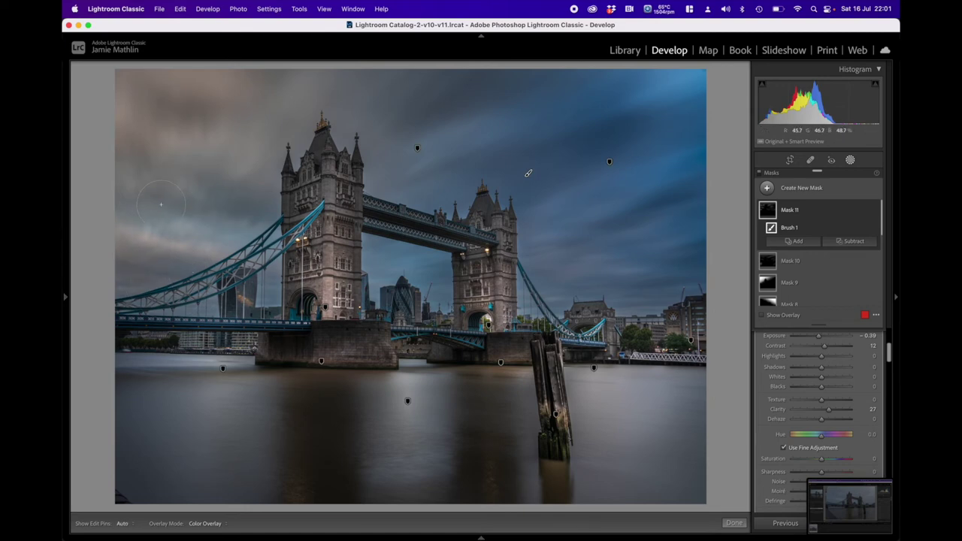
{"action": "key", "text": "h"}
{"action": "key", "text": "h"}
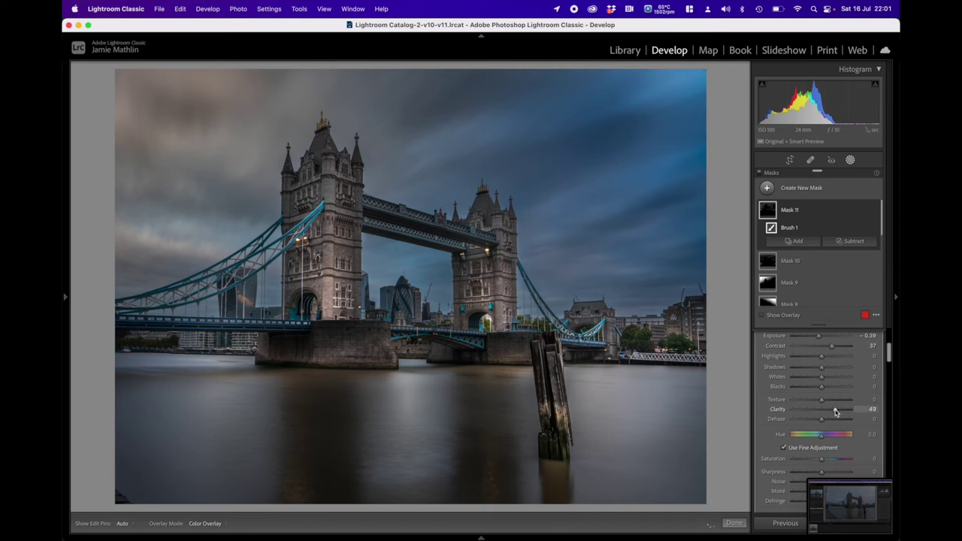
Reselect the cloud highlight mask (Mask 10) and set Exposure to 1.40, Contrast to 39 and Clarity to 49
{"action": "scroll", "coordinate": [836, 412], "scroll_direction": "up", "scroll_amount": 5}
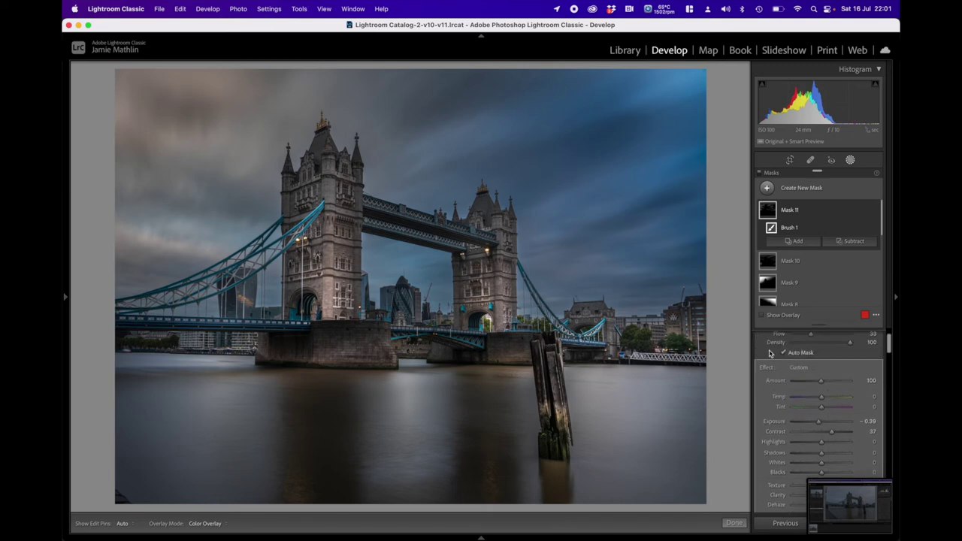
{"action": "left_click", "coordinate": [776, 263]}
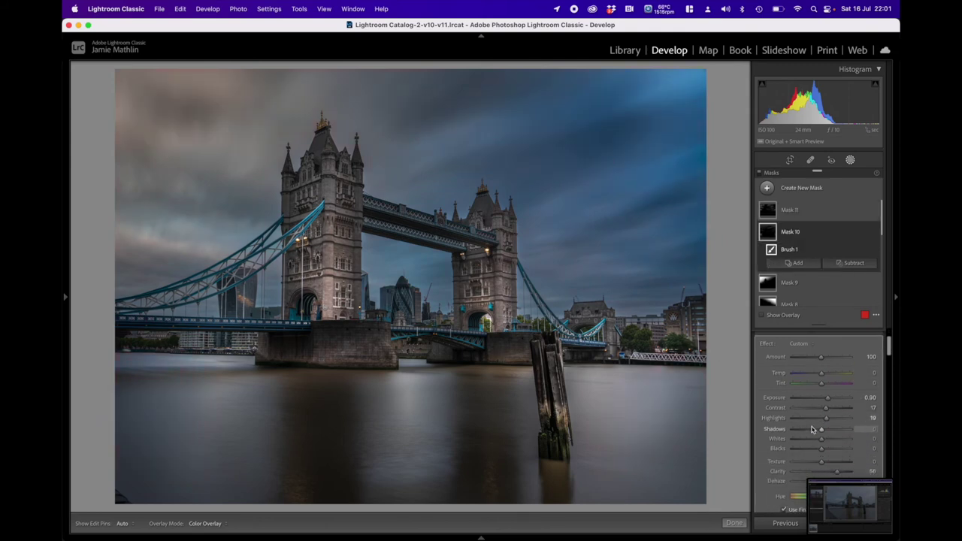
{"action": "scroll", "coordinate": [819, 405], "scroll_direction": "down", "scroll_amount": 3}
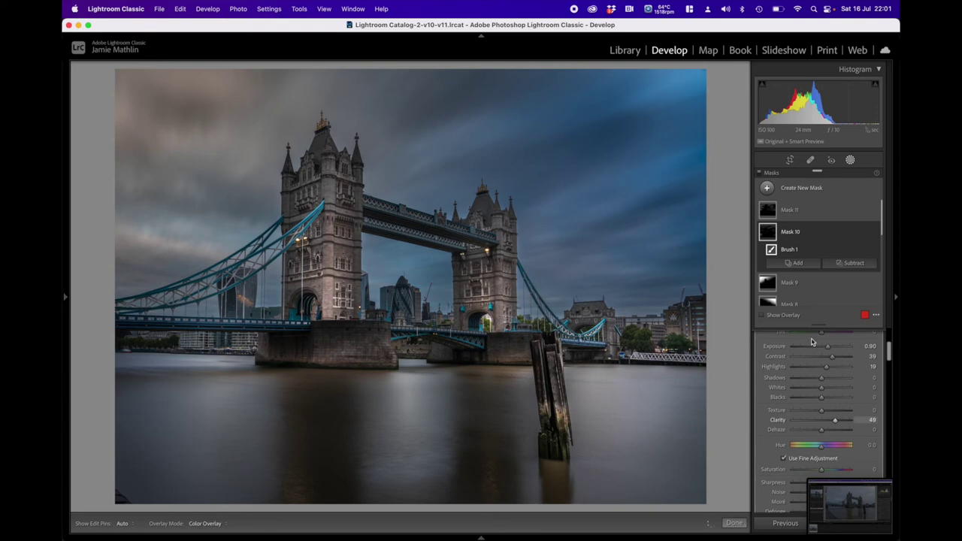
{"action": "left_click_drag", "start_coordinate": [830, 348], "coordinate": [830, 349]}
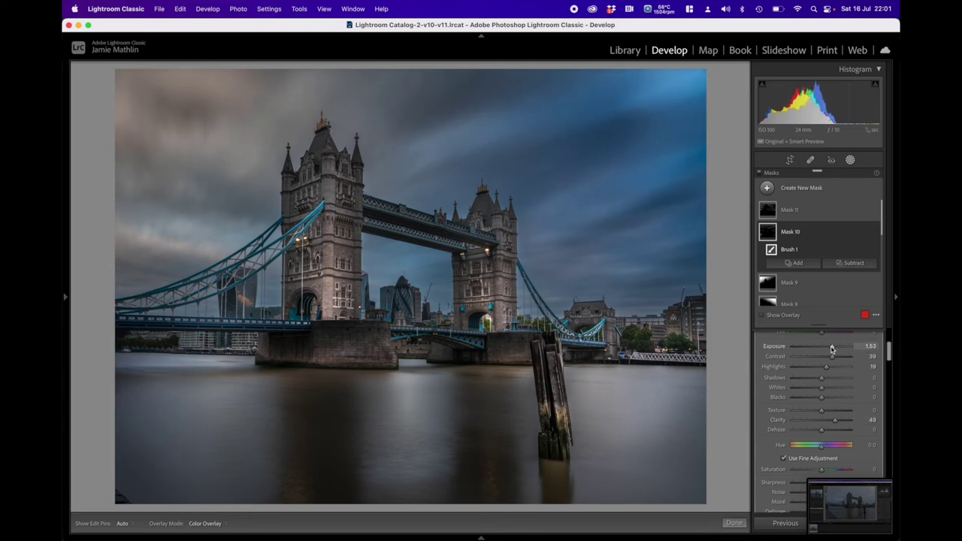
{"action": "left_click_drag", "start_coordinate": [831, 349], "coordinate": [830, 349]}
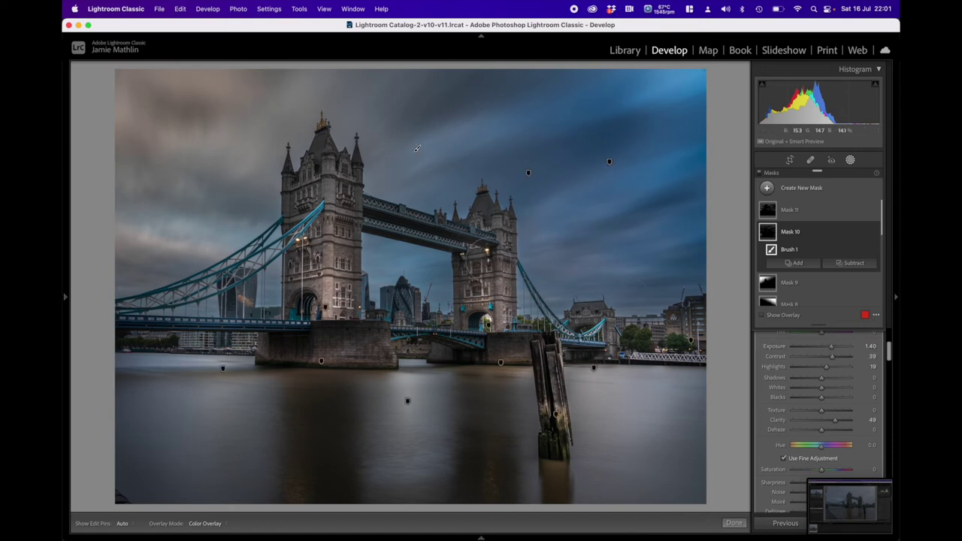
{"action": "key", "text": "h"}
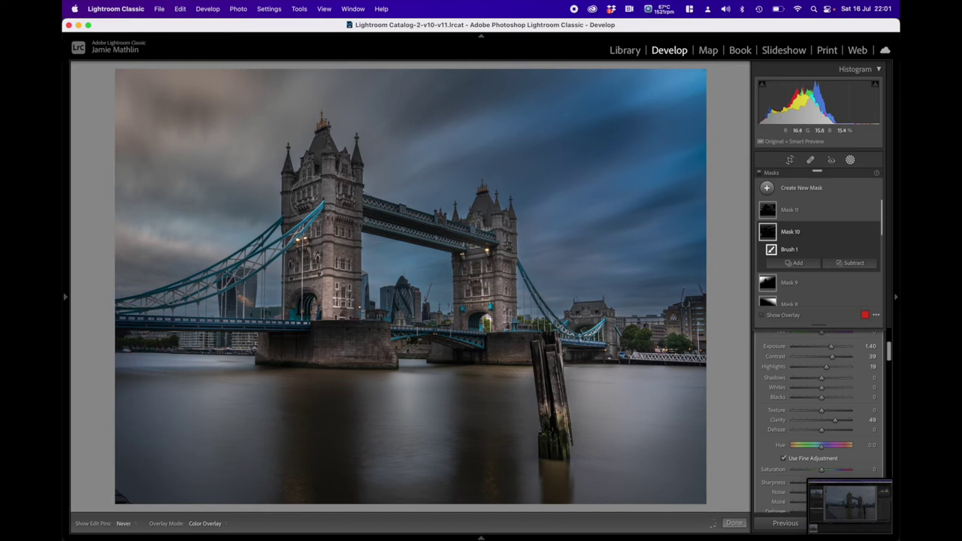
{"action": "key", "text": "h"}
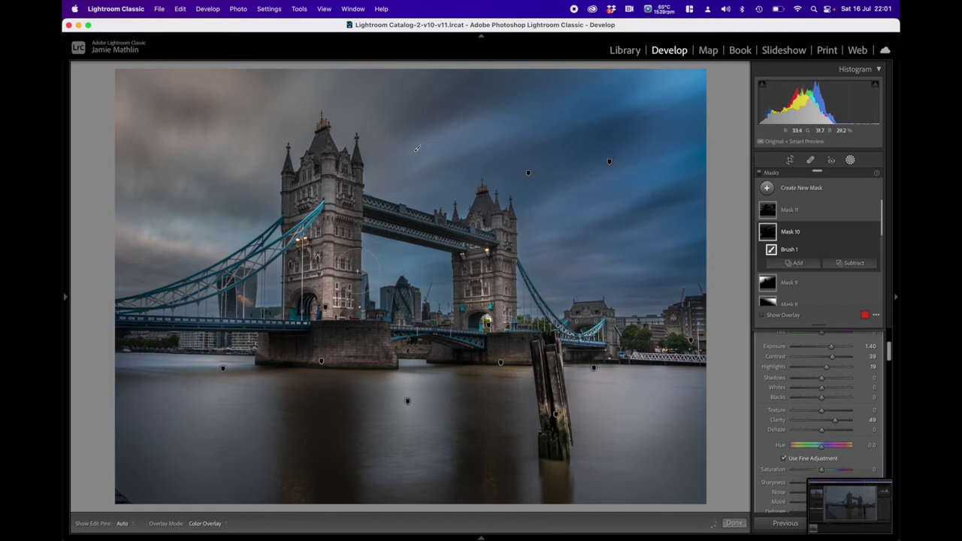
{"action": "key", "text": "h"}
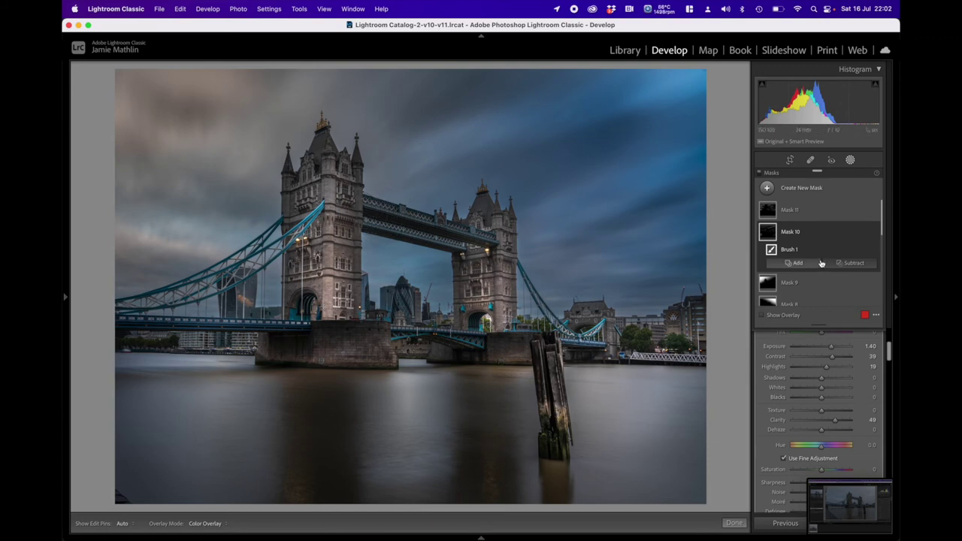
Lower the brush Feather to 4, set its Size to 10, and brush Mask 10's highlights over the bridge walkway and suspension sections
{"action": "scroll", "coordinate": [841, 383], "scroll_direction": "up", "scroll_amount": 5}
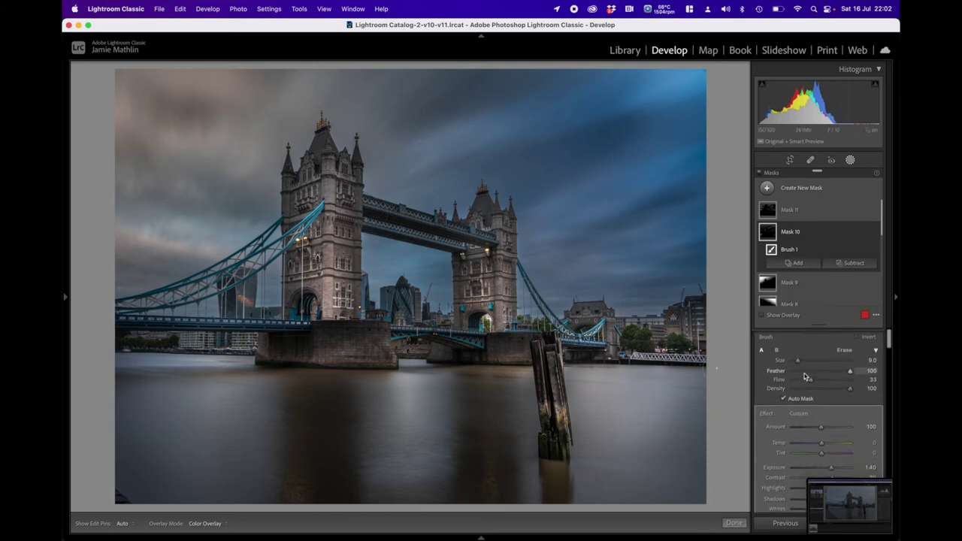
{"action": "left_click_drag", "start_coordinate": [850, 371], "coordinate": [795, 370]}
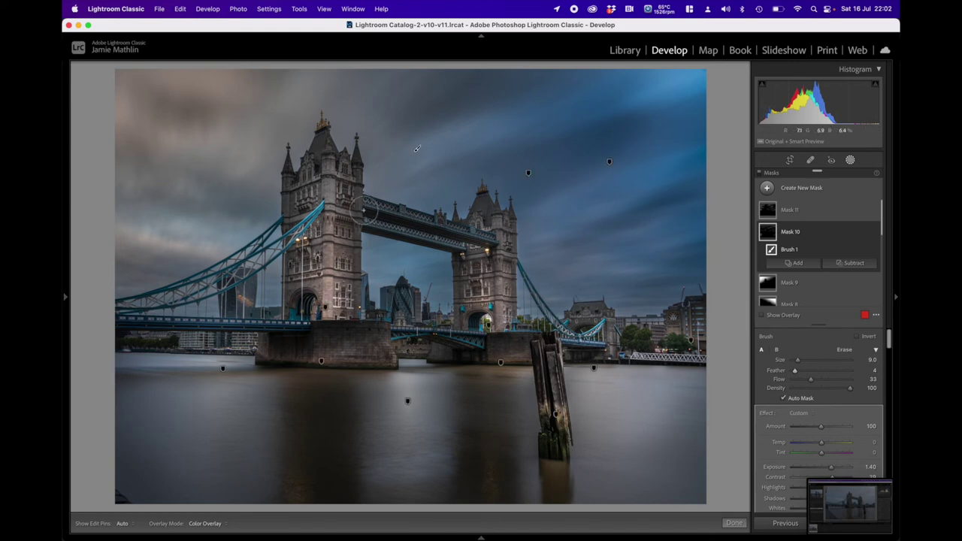
{"action": "scroll", "coordinate": [363, 213], "scroll_direction": "up", "scroll_amount": 4}
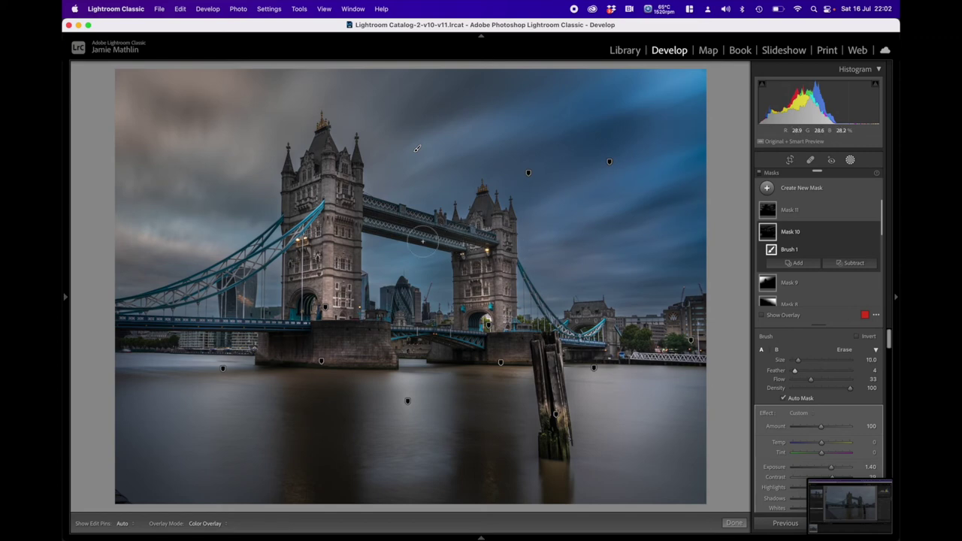
{"action": "key", "text": "h"}
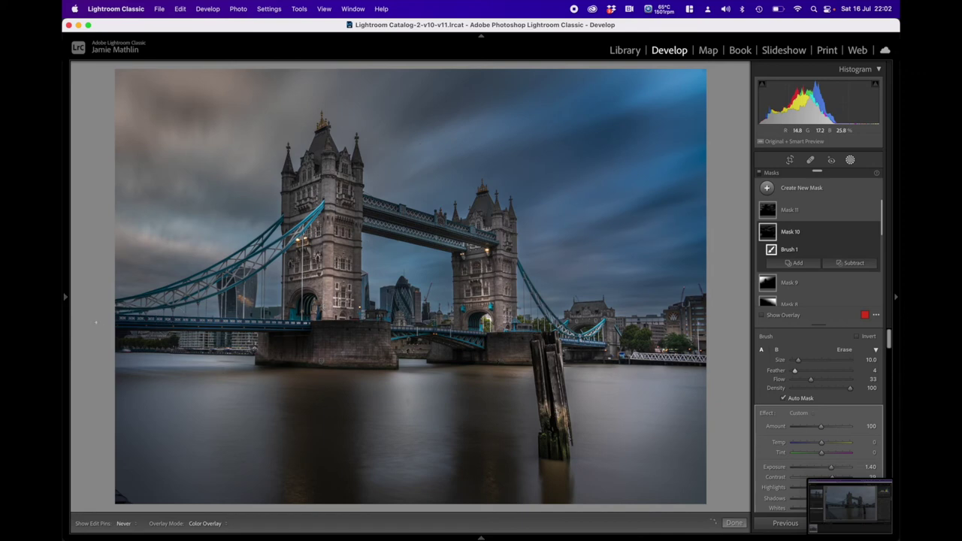
{"action": "key", "text": "h"}
{"action": "key", "text": "h"}
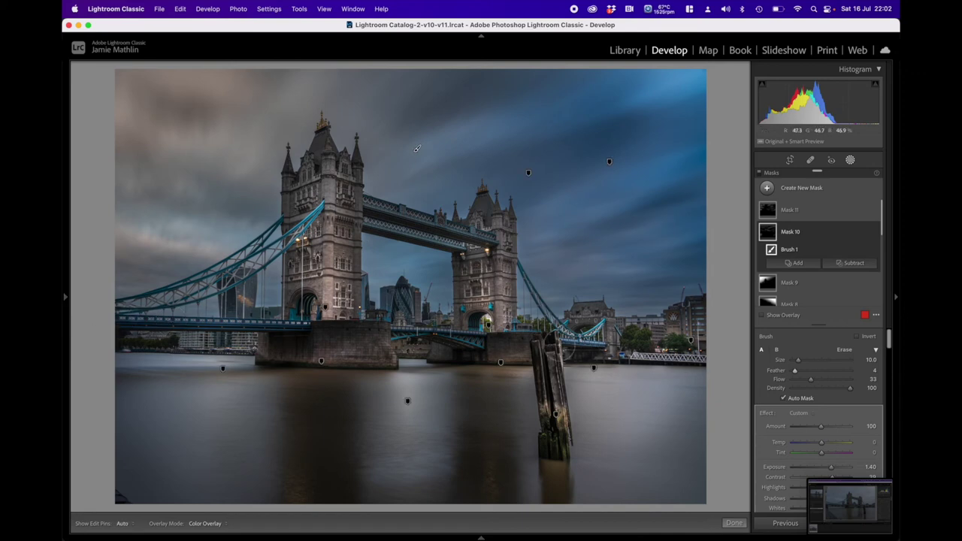
{"action": "key", "text": "h"}
{"action": "key", "text": "h"}
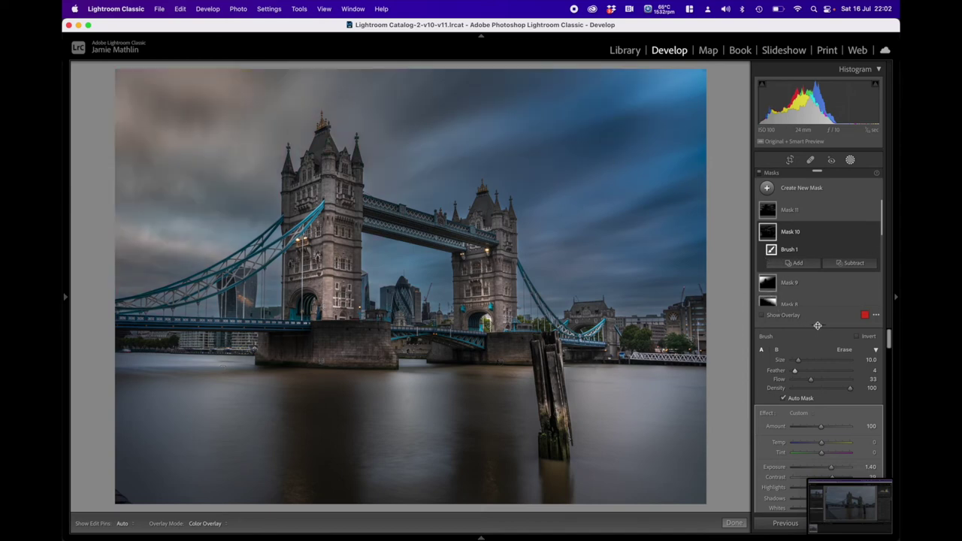
Start another new brush mask and set Clarity to 40
{"action": "left_click", "coordinate": [802, 189]}
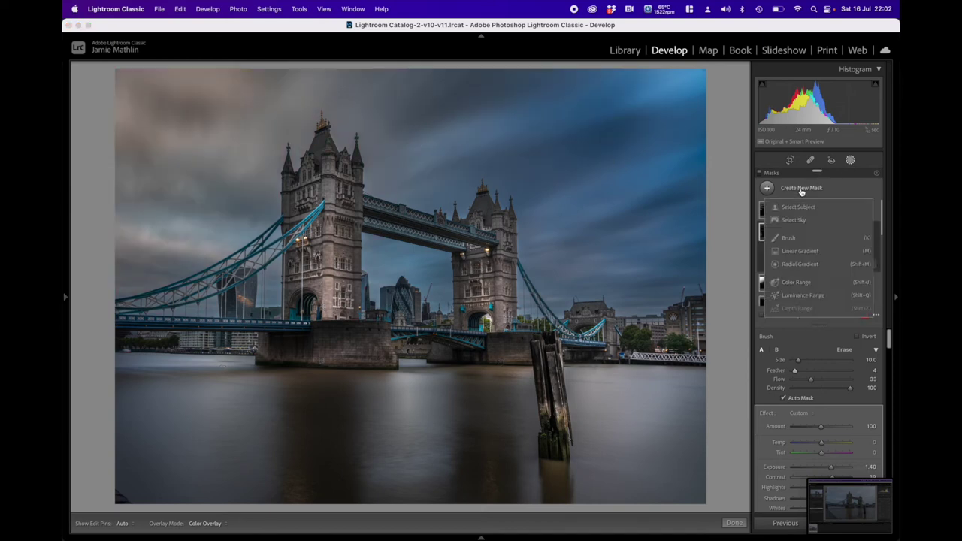
{"action": "left_click", "coordinate": [794, 239]}
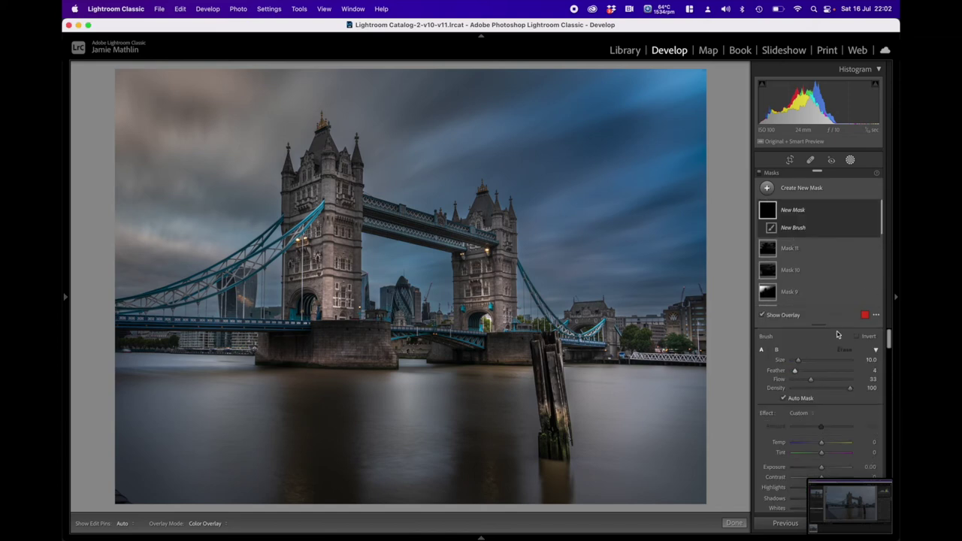
{"action": "scroll", "coordinate": [794, 353], "scroll_direction": "down", "scroll_amount": 5}
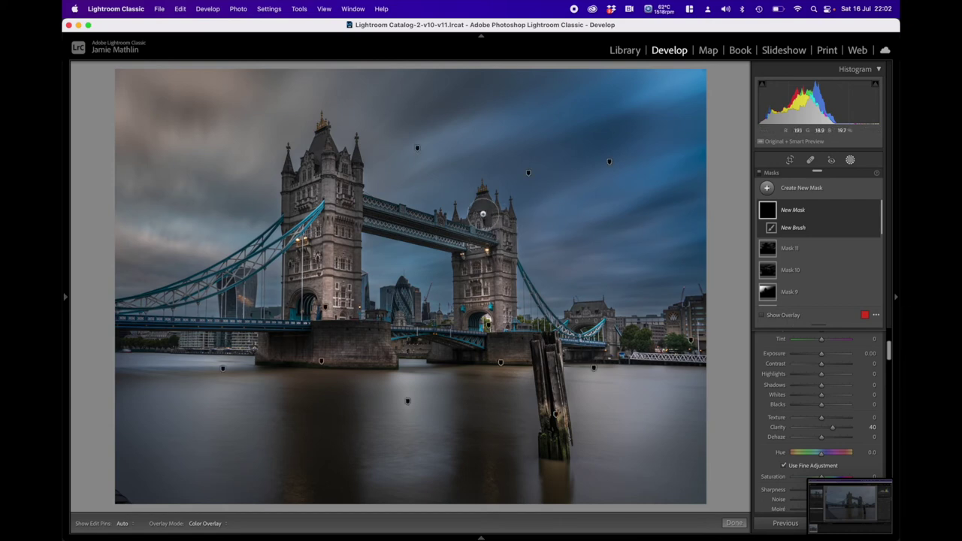
Brush the added clarity over the stonework of both bridge towers and the adjoining parts of the bridge
{"action": "key", "text": "h"}
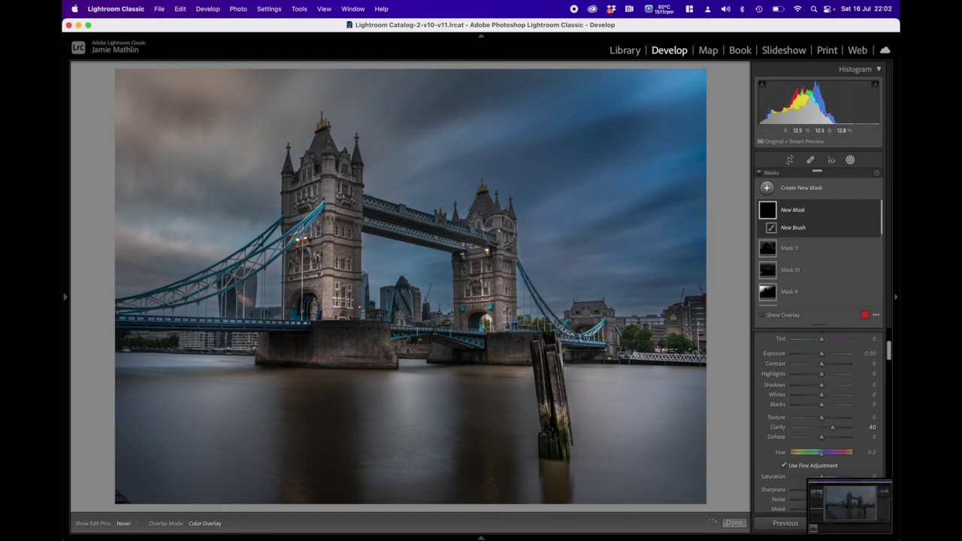
{"action": "left_click", "coordinate": [501, 227]}
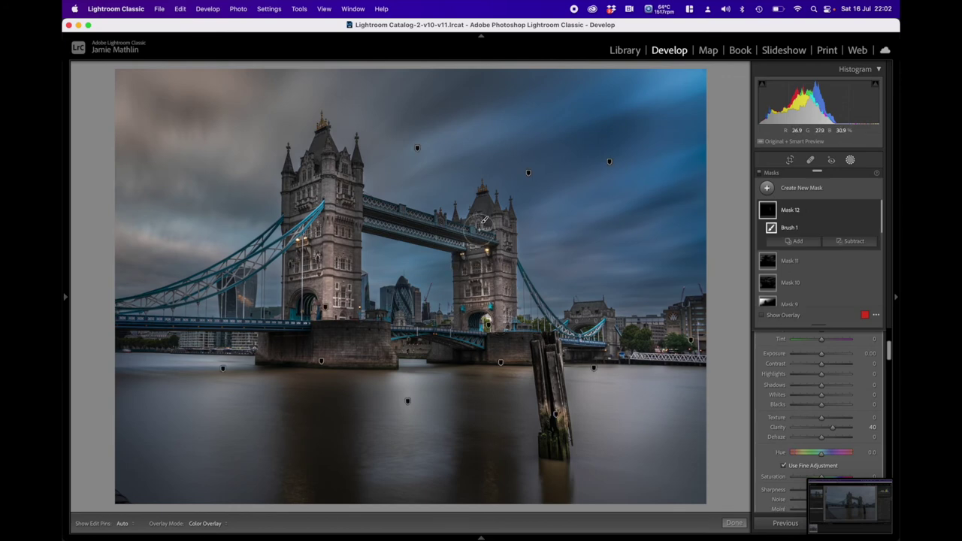
{"action": "key", "text": "h"}
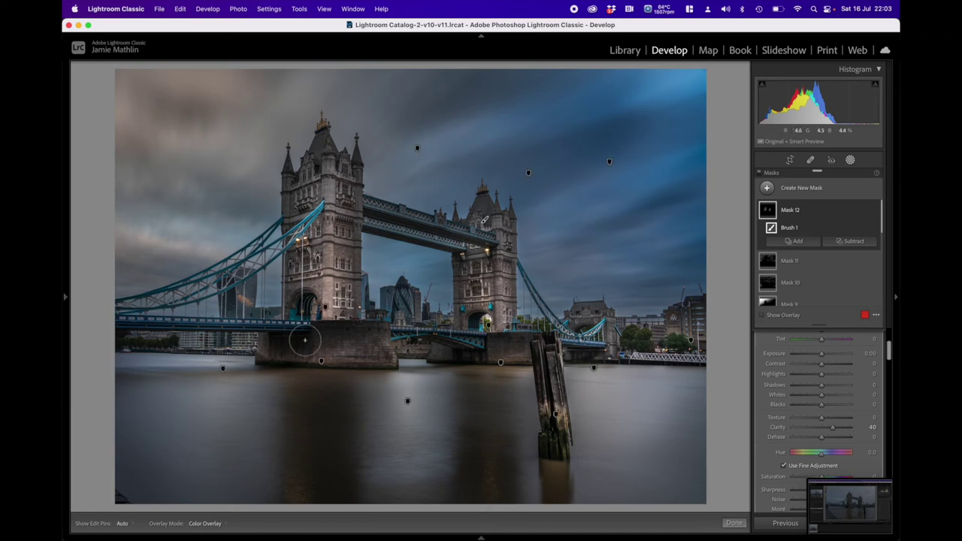
{"action": "key", "text": "h"}
{"action": "key", "text": "h"}
{"action": "key", "text": "h"}
{"action": "key", "text": "h"}
{"action": "key", "text": "h"}
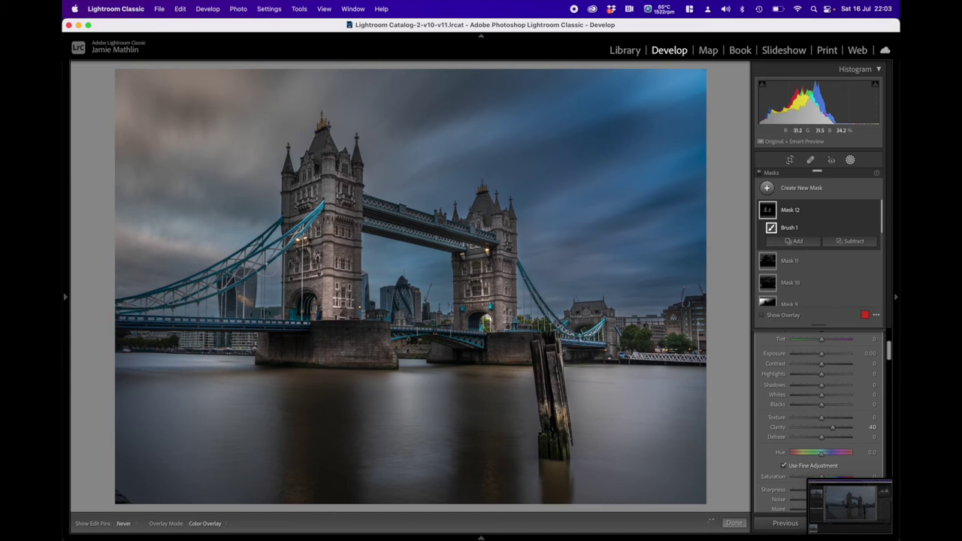
{"action": "key", "text": "h"}
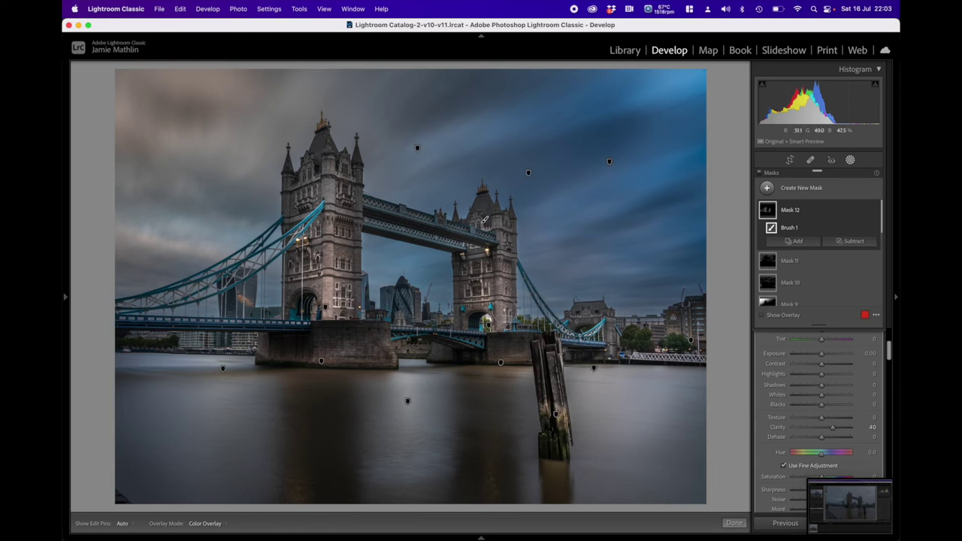
Extend Mask 12's clarity brushing over the left-hand bridge deck and the riverside buildings
{"action": "key", "text": "h"}
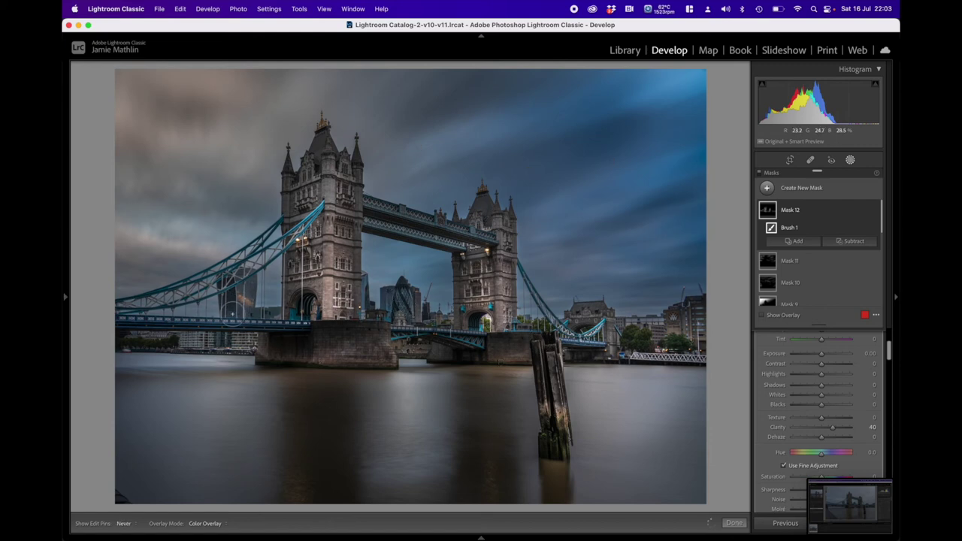
{"action": "key", "text": "h"}
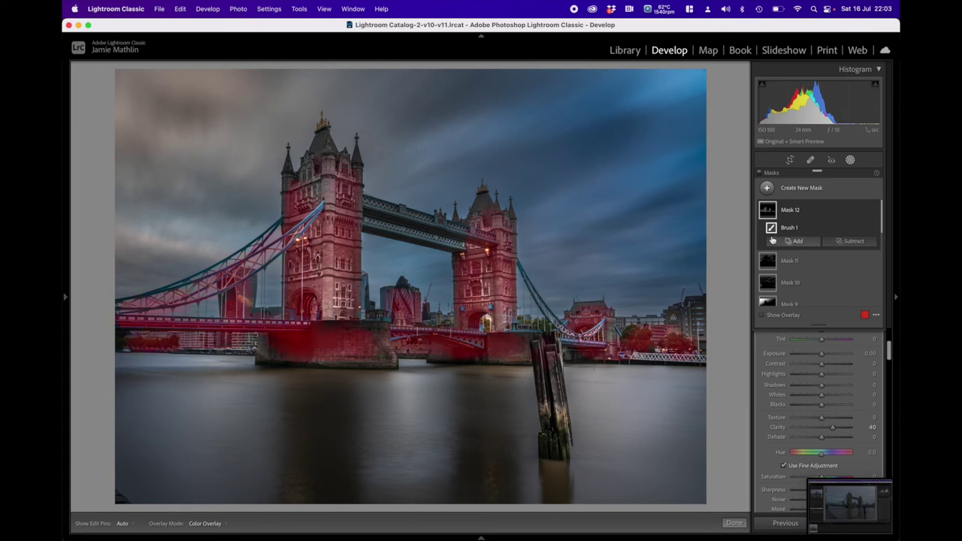
Select the subtracting Brush 1 component of Mask 1, the left tower's mask
{"action": "scroll", "coordinate": [779, 244], "scroll_direction": "down", "scroll_amount": 5}
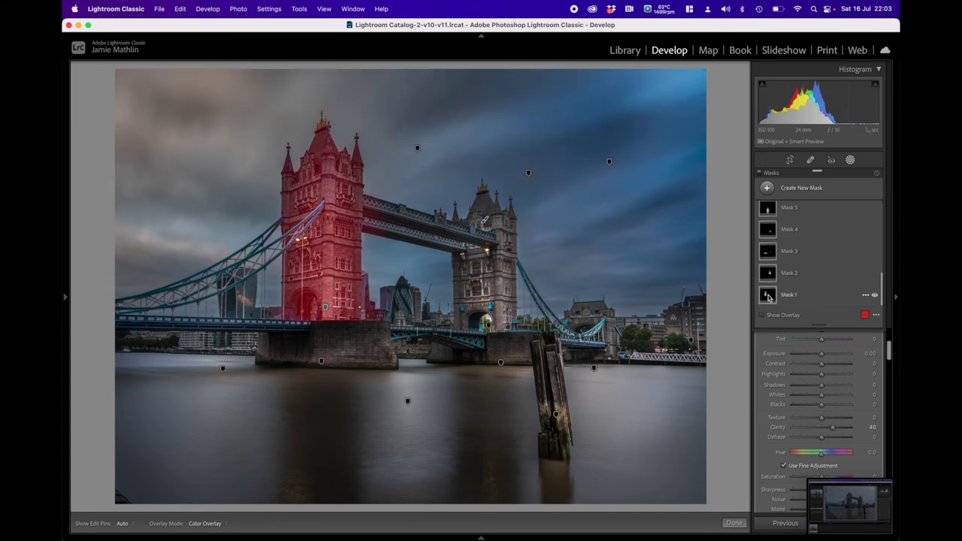
{"action": "scroll", "coordinate": [769, 299], "scroll_direction": "down", "scroll_amount": 5}
{"action": "scroll", "coordinate": [766, 243], "scroll_direction": "up", "scroll_amount": 2}
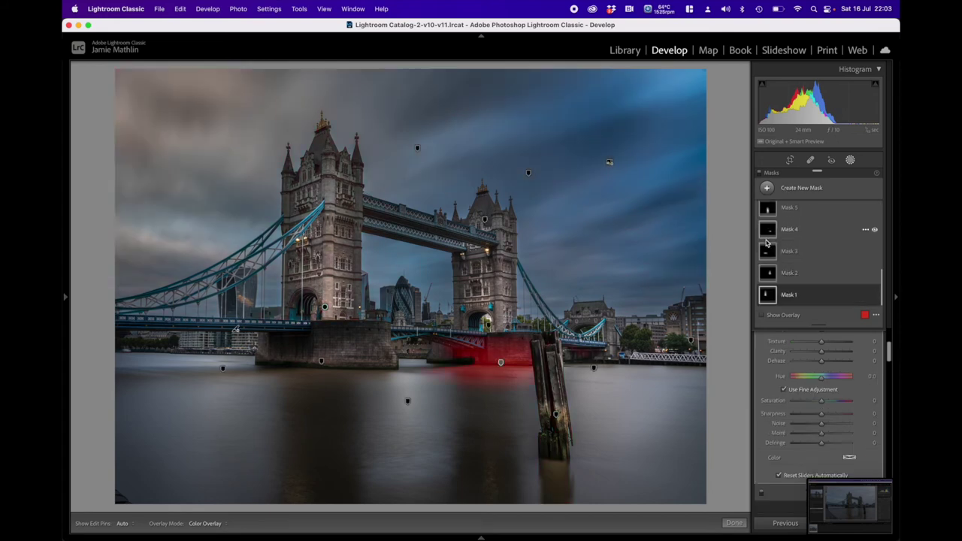
{"action": "scroll", "coordinate": [770, 299], "scroll_direction": "down", "scroll_amount": 2}
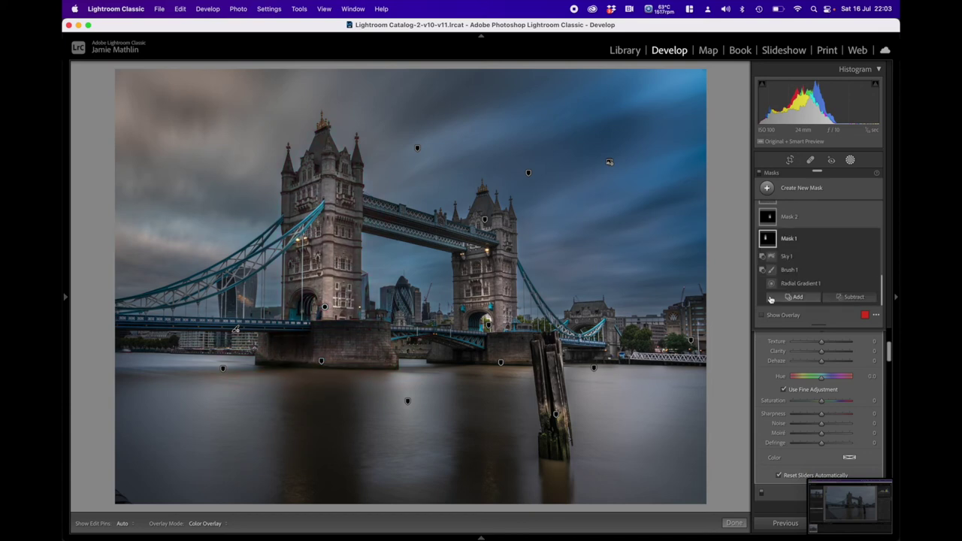
{"action": "mouse_move", "coordinate": [769, 242]}
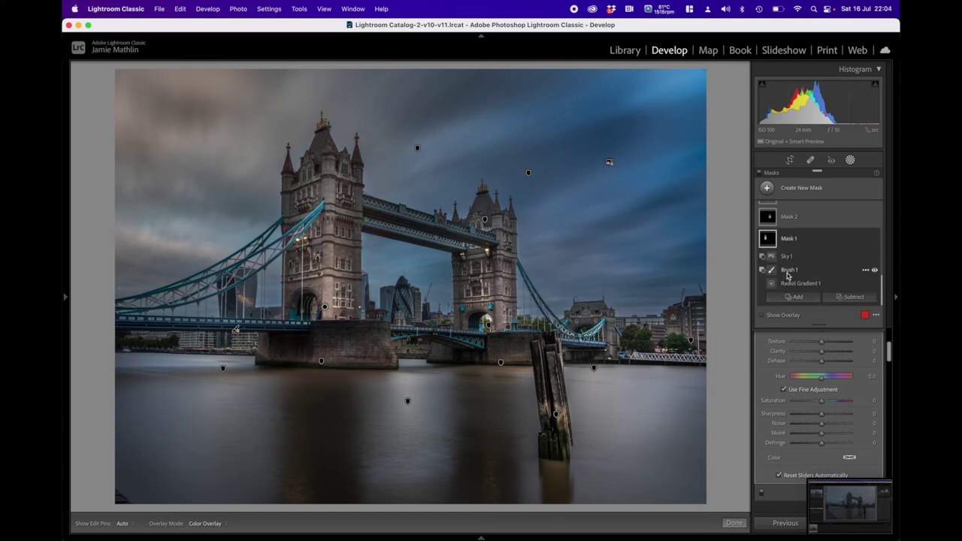
{"action": "left_click", "coordinate": [771, 270]}
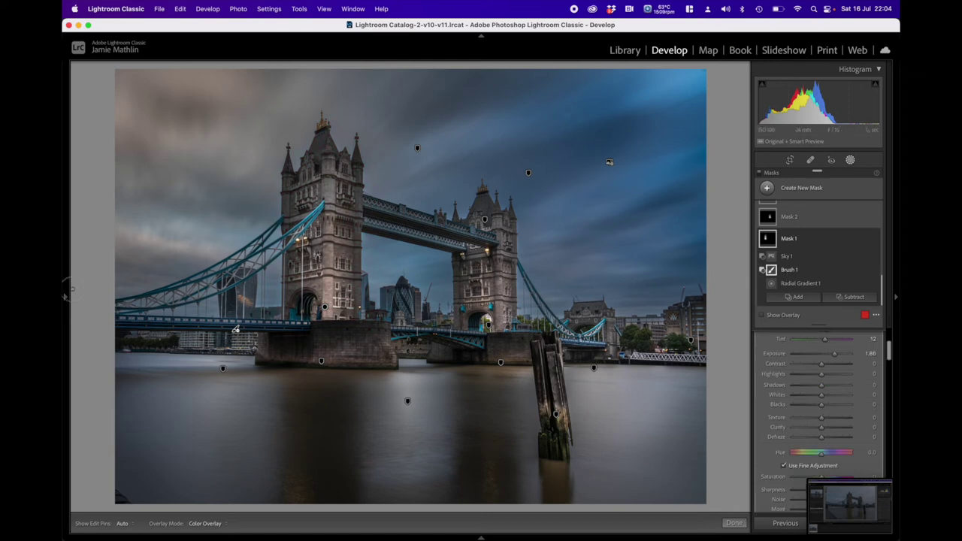
View the left tower's suspension chains at 200% and set the brush Flow to 100 and Size to 3
{"action": "mouse_move", "coordinate": [67, 301]}
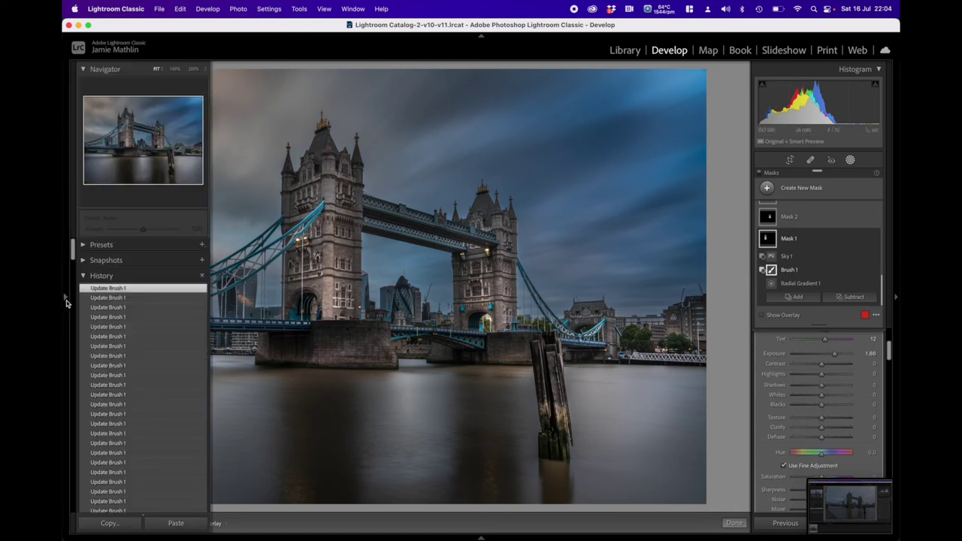
{"action": "left_click", "coordinate": [193, 69]}
{"action": "left_click_drag", "start_coordinate": [270, 158], "coordinate": [689, 318]}
{"action": "left_click_drag", "start_coordinate": [466, 267], "coordinate": [651, 302]}
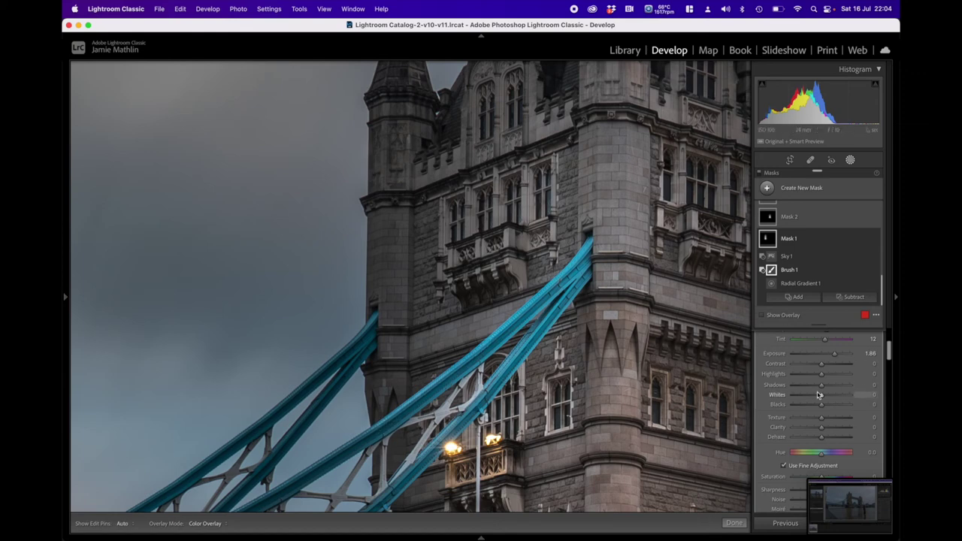
{"action": "scroll", "coordinate": [816, 391], "scroll_direction": "up", "scroll_amount": 3}
{"action": "left_click_drag", "start_coordinate": [811, 383], "coordinate": [844, 382]}
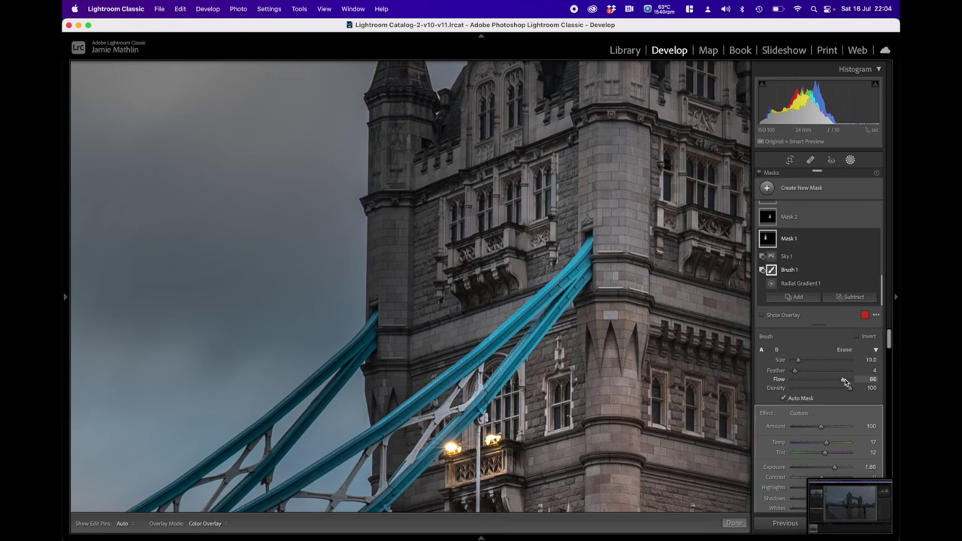
{"action": "scroll", "coordinate": [590, 245], "scroll_direction": "down", "scroll_amount": 7}
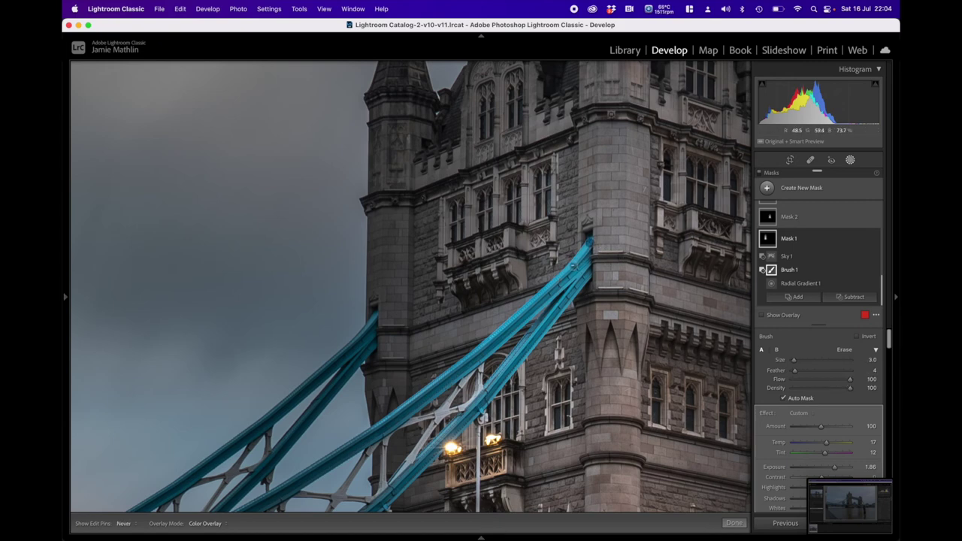
Subtract Mask 1's brightening from the blue suspension chains where they meet the left tower, with Auto Mask on
{"action": "key", "text": "h"}
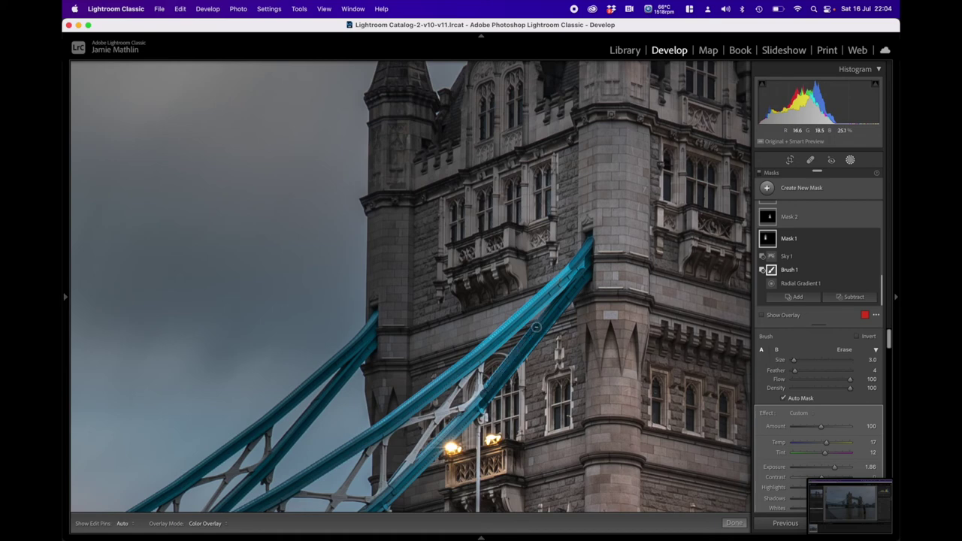
{"action": "key", "text": "bracketright"}
{"action": "key", "text": "h"}
{"action": "key", "text": "bracketleft"}
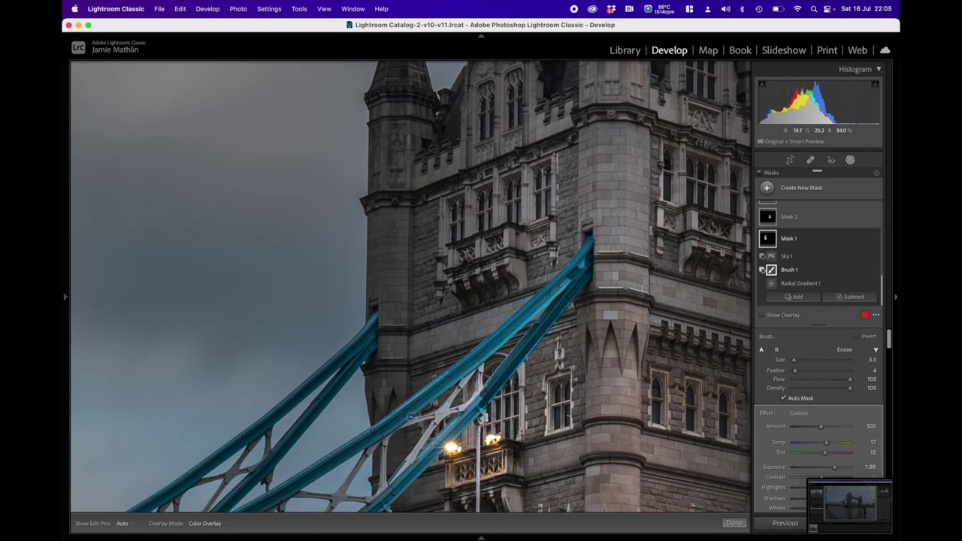
Turn off Auto Mask and brush the remaining brightening off the lower blue chain, enlarging the brush up to size 5
{"action": "left_click", "coordinate": [786, 400]}
{"action": "key", "text": "h"}
{"action": "key", "text": "h"}
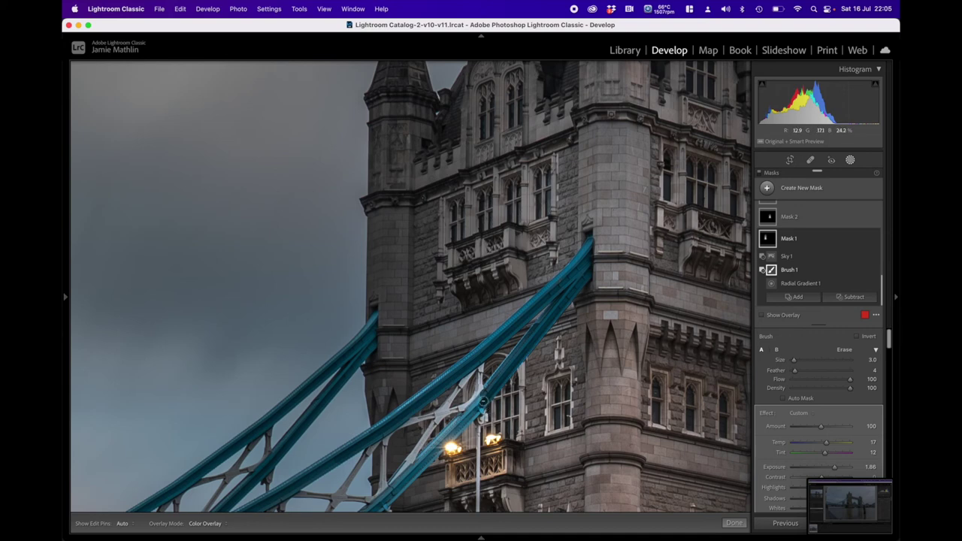
{"action": "key", "text": "bracketright"}
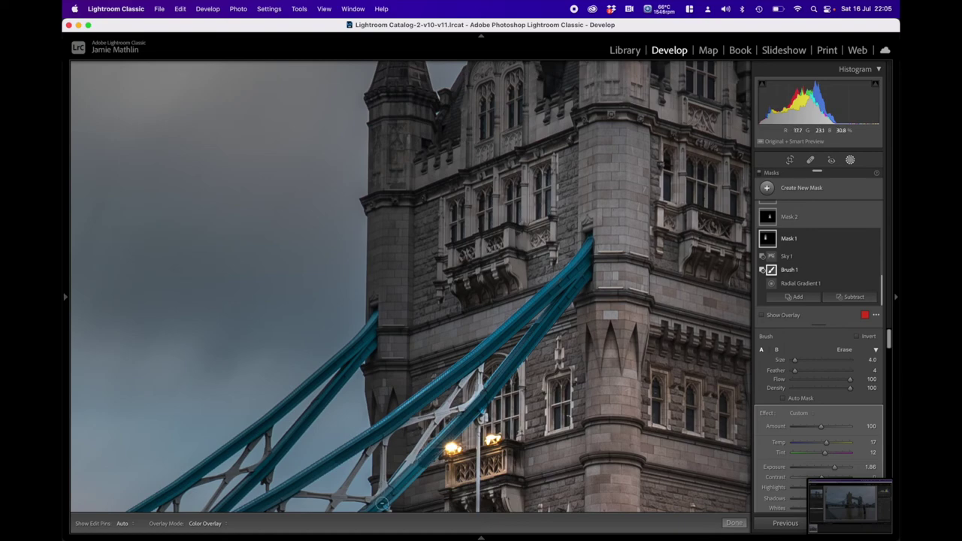
{"action": "left_click_drag", "start_coordinate": [417, 460], "coordinate": [519, 309]}
{"action": "key", "text": "bracketright"}
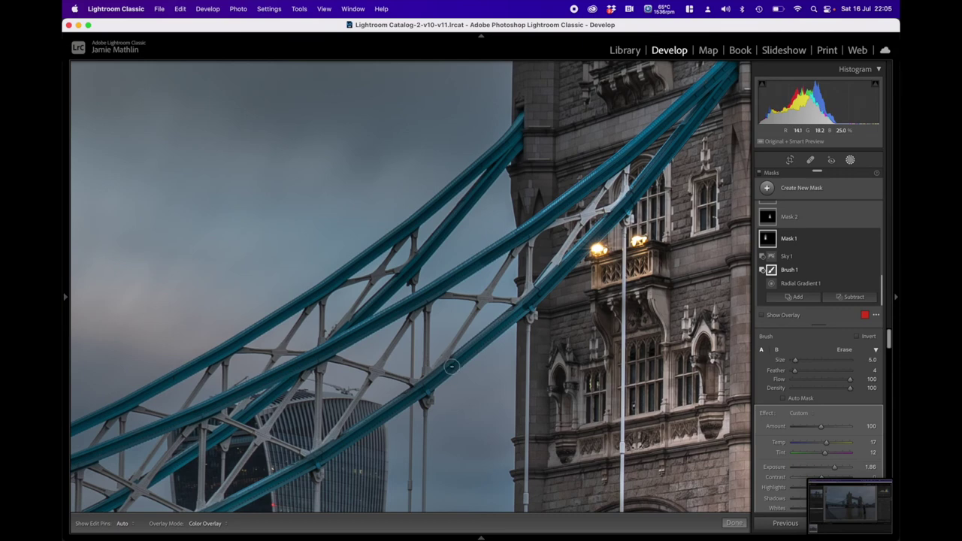
Shrink the brush to size 2 to 3 and subtract the brightening from the thin white struts between the chains
{"action": "key", "text": "bracketleft"}
{"action": "key", "text": "bracketleft"}
{"action": "key", "text": "bracketleft"}
{"action": "key", "text": "bracketleft"}
{"action": "key", "text": "bracketleft"}
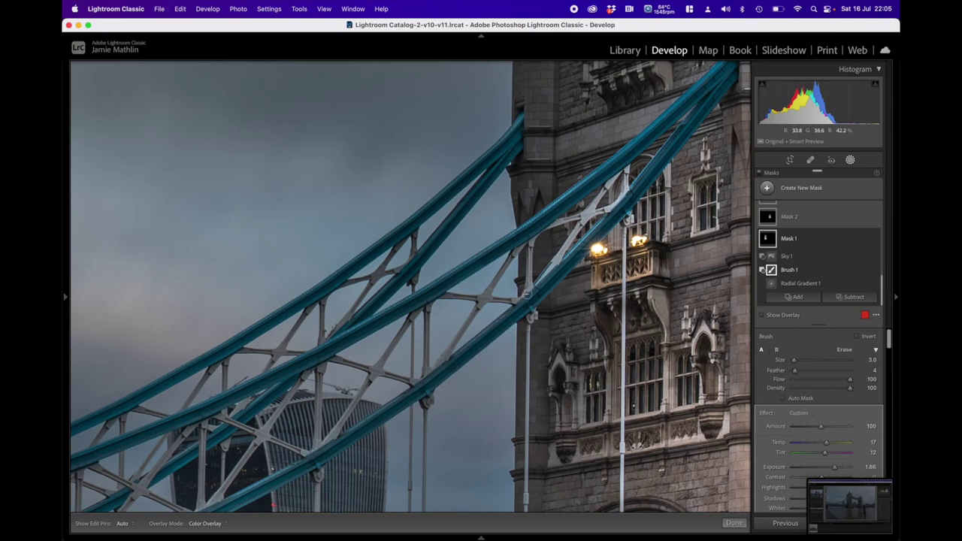
{"action": "key", "text": "bracketright"}
{"action": "key", "text": "bracketleft"}
{"action": "left_click_drag", "start_coordinate": [531, 239], "coordinate": [531, 284]}
{"action": "key", "text": "h"}
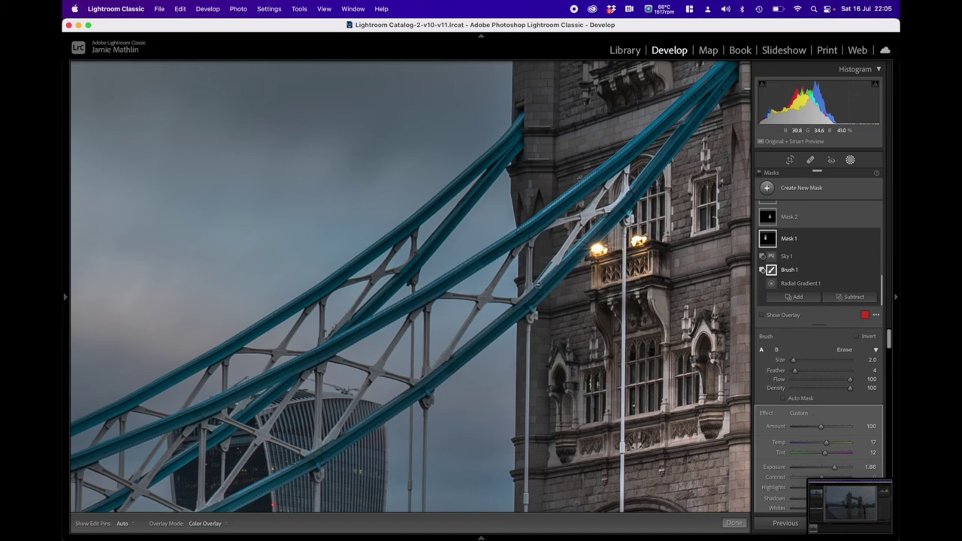
{"action": "left_click_drag", "start_coordinate": [581, 234], "coordinate": [611, 182]}
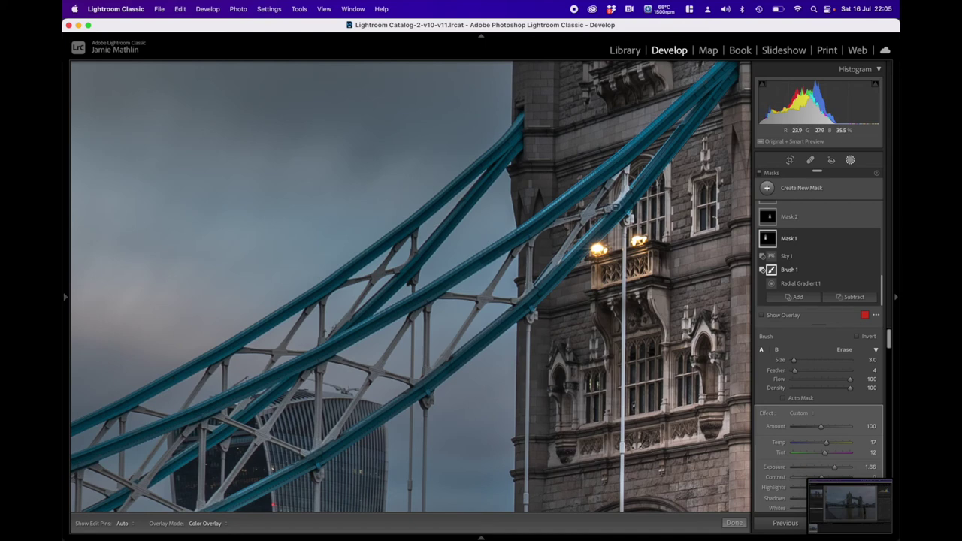
Subtract the brightening from the strut joint beside the tower lamps and the adjoining chain edge, using brush size 2
{"action": "key", "text": "h"}
{"action": "key", "text": "h"}
{"action": "key", "text": "h"}
{"action": "key", "text": "h"}
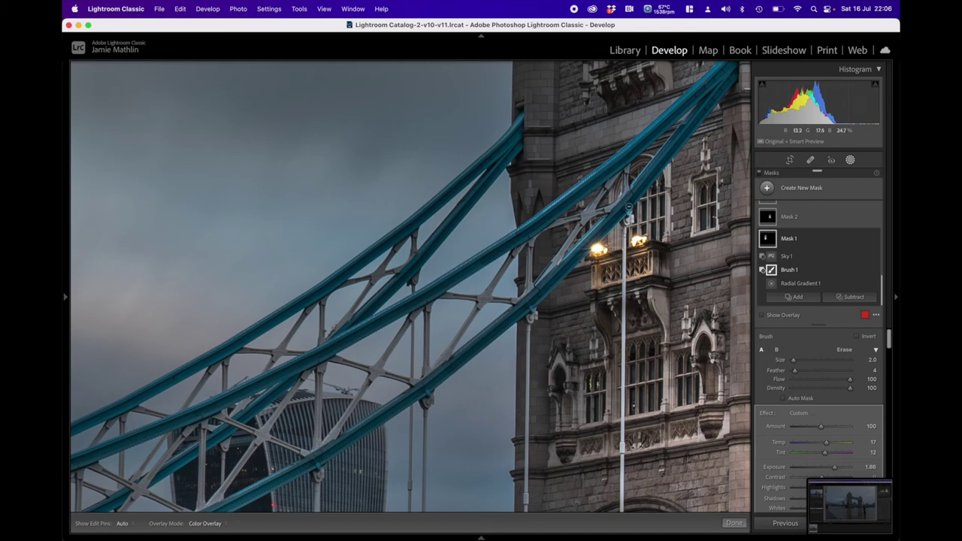
{"action": "key", "text": "h"}
{"action": "key", "text": "h"}
{"action": "key", "text": "h"}
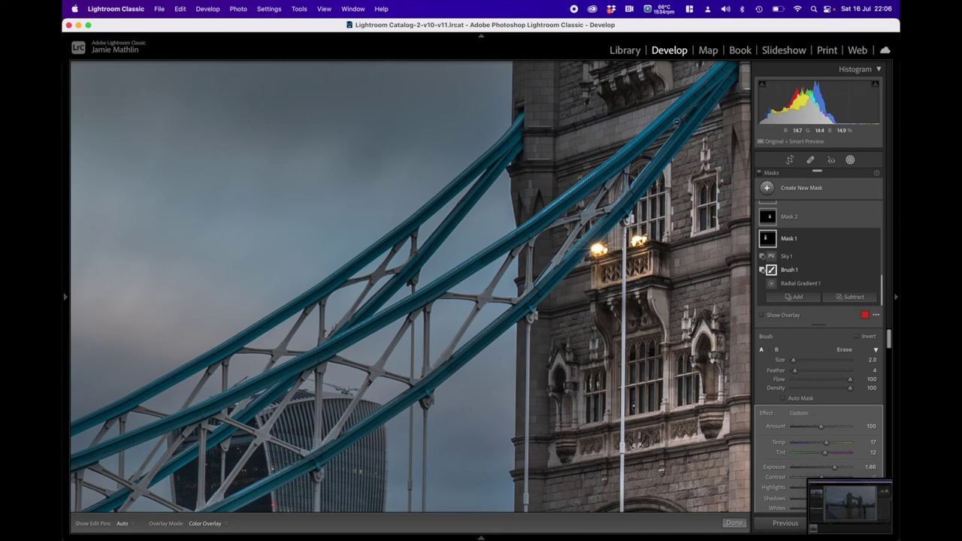
Touch up the subtraction along the upper chains against the tower and return to the fitted full-photo view
{"action": "key", "text": "h"}
{"action": "key", "text": "h"}
{"action": "key", "text": "h"}
{"action": "key", "text": "h"}
{"action": "left_click", "coordinate": [65, 297]}
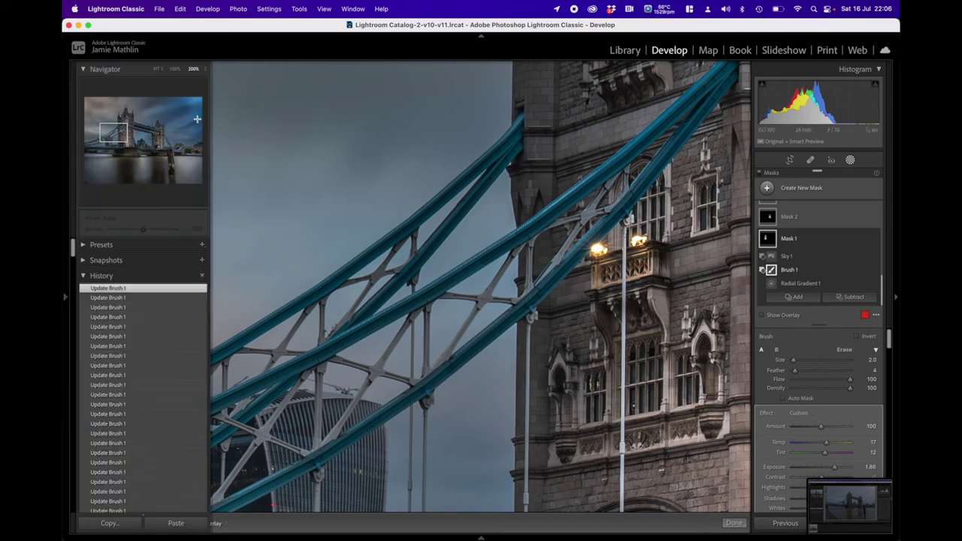
{"action": "left_click", "coordinate": [158, 69]}
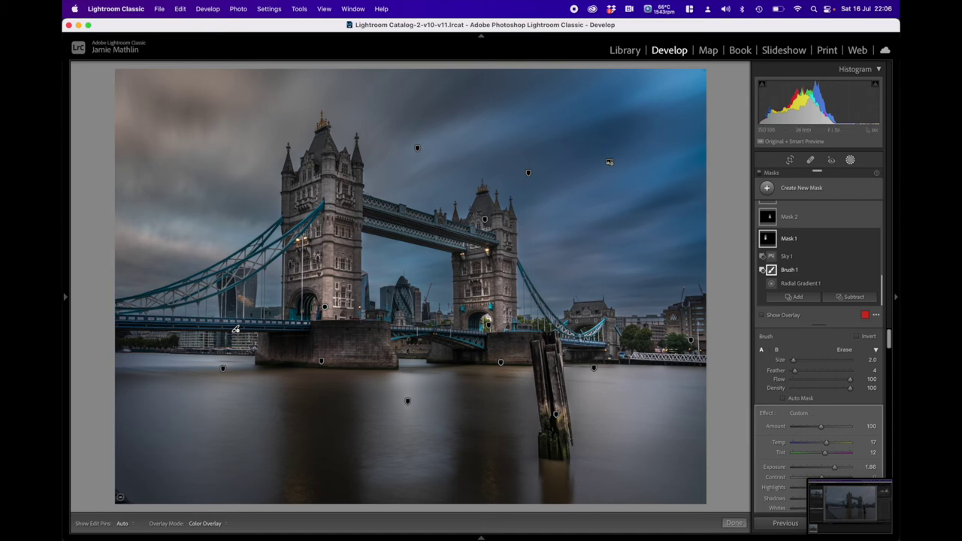
Heal the dark object in the photo's lower-left corner, sampling from the nearby water
{"action": "left_click", "coordinate": [811, 160]}
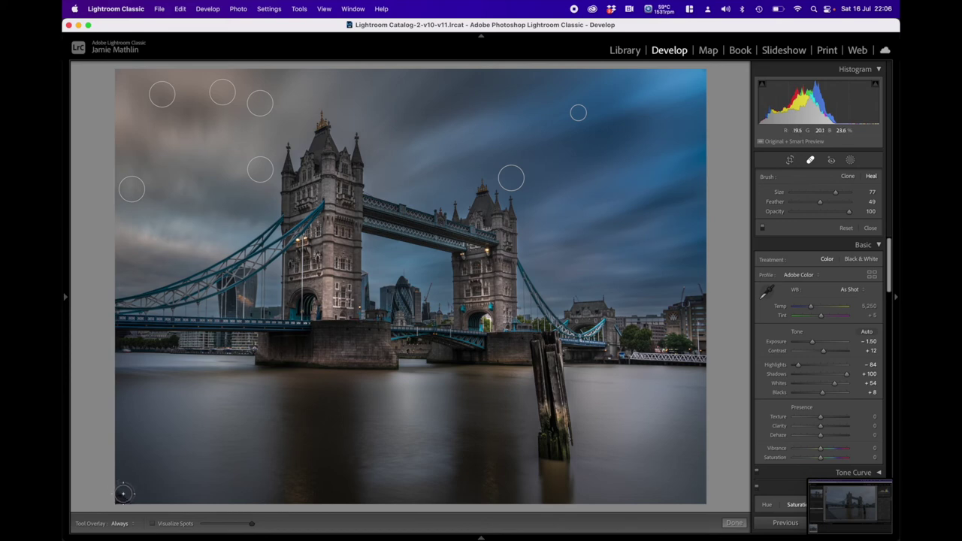
{"action": "left_click_drag", "start_coordinate": [123, 493], "coordinate": [132, 502]}
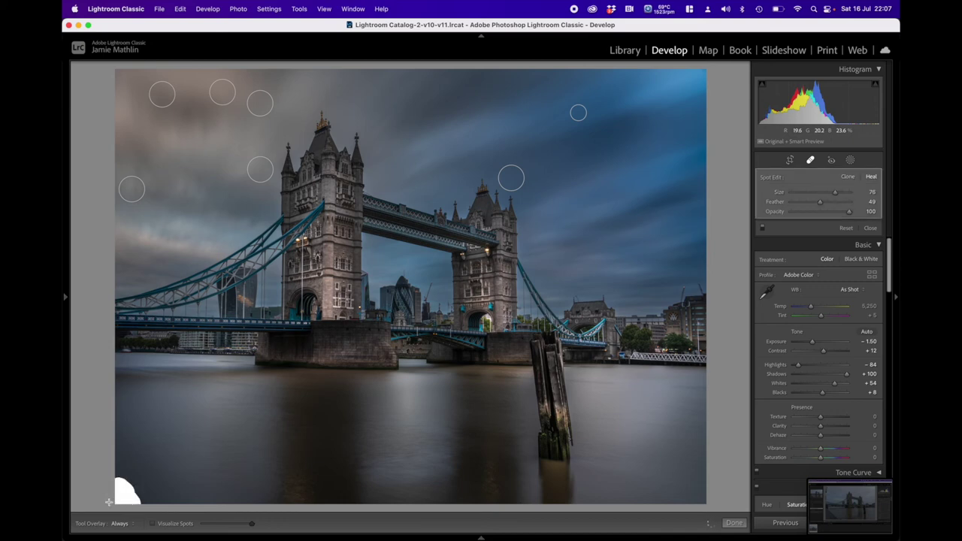
{"action": "left_click_drag", "start_coordinate": [109, 502], "coordinate": [105, 496]}
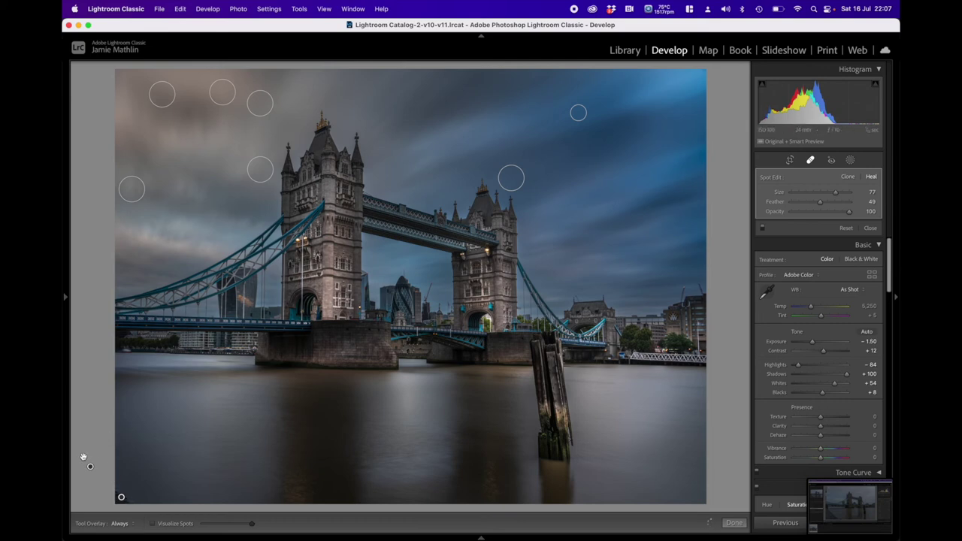
{"action": "left_click", "coordinate": [148, 471]}
Switch the corner spot to Clone, shift its source slightly within the nearby water, and finish the spot edit
{"action": "left_click", "coordinate": [848, 177]}
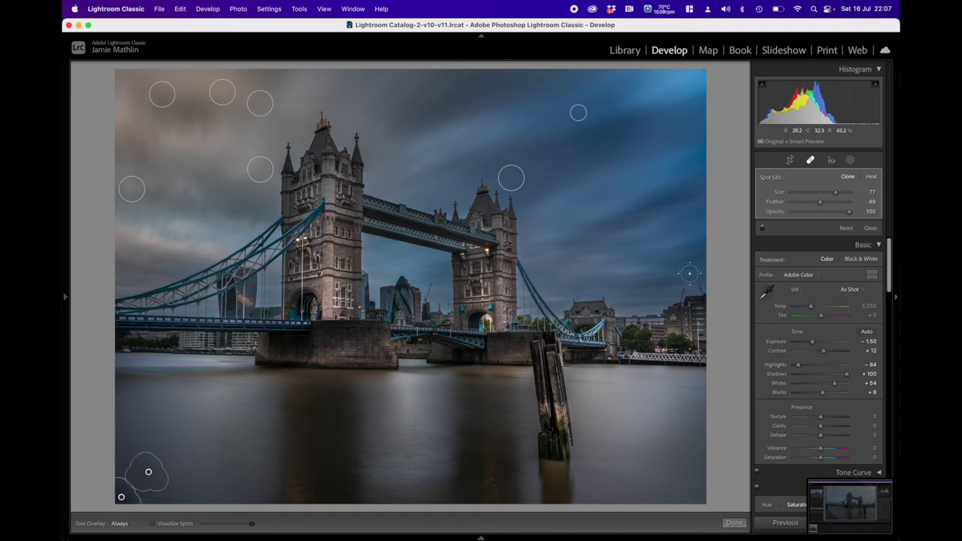
{"action": "left_click_drag", "start_coordinate": [150, 461], "coordinate": [162, 475]}
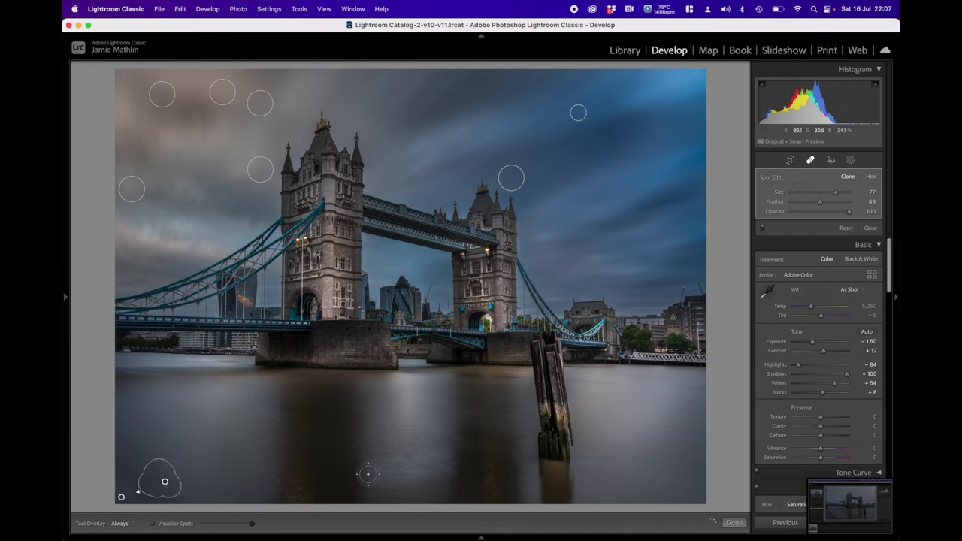
{"action": "left_click", "coordinate": [733, 523]}
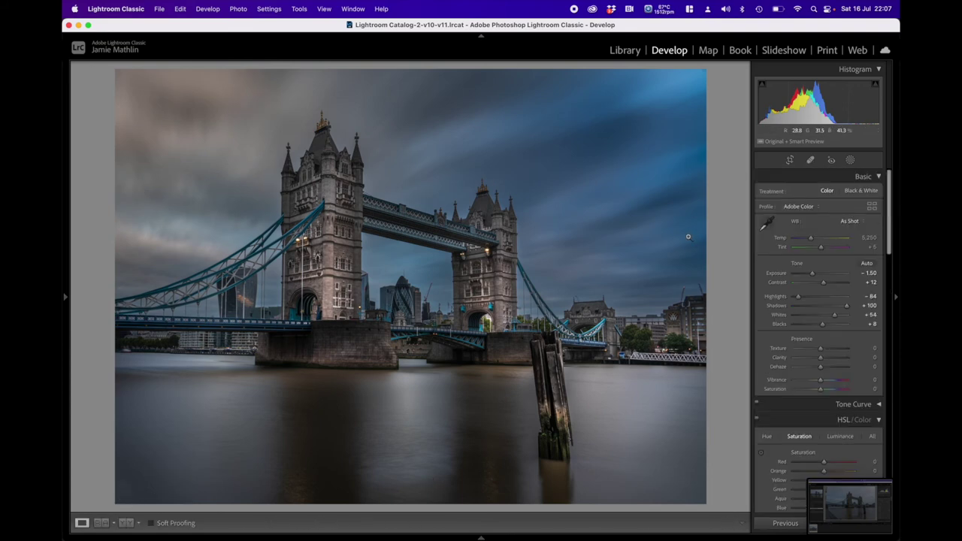
Switch the corner spot back to Heal and set its Feather to 87
{"action": "left_click", "coordinate": [810, 160]}
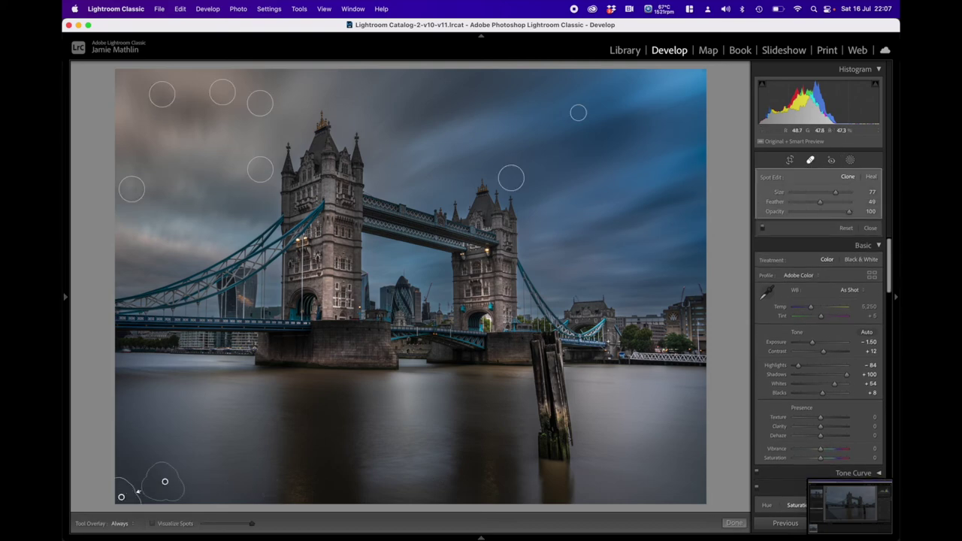
{"action": "left_click", "coordinate": [871, 177]}
{"action": "left_click_drag", "start_coordinate": [822, 203], "coordinate": [847, 208]}
{"action": "left_click", "coordinate": [797, 202]}
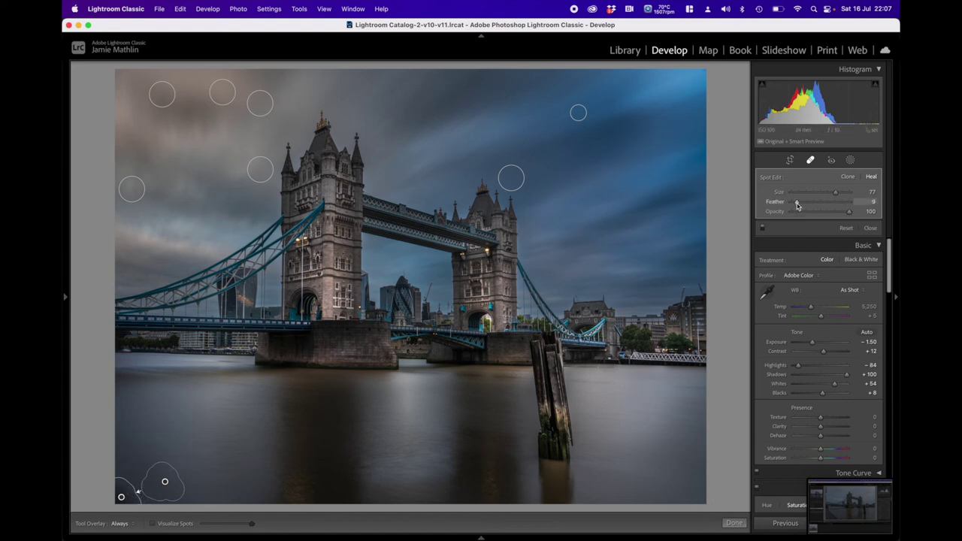
{"action": "left_click_drag", "start_coordinate": [806, 204], "coordinate": [842, 204]}
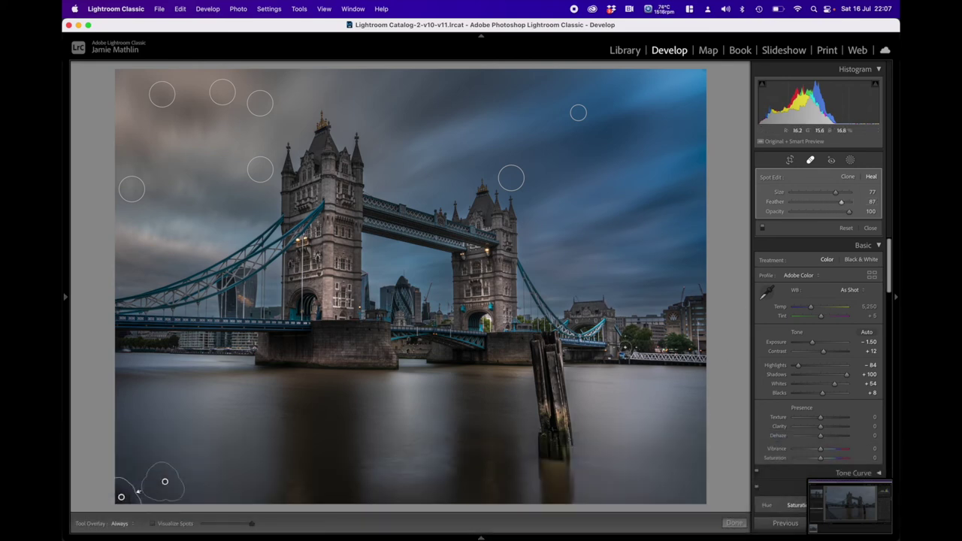
{"action": "left_click", "coordinate": [735, 522]}
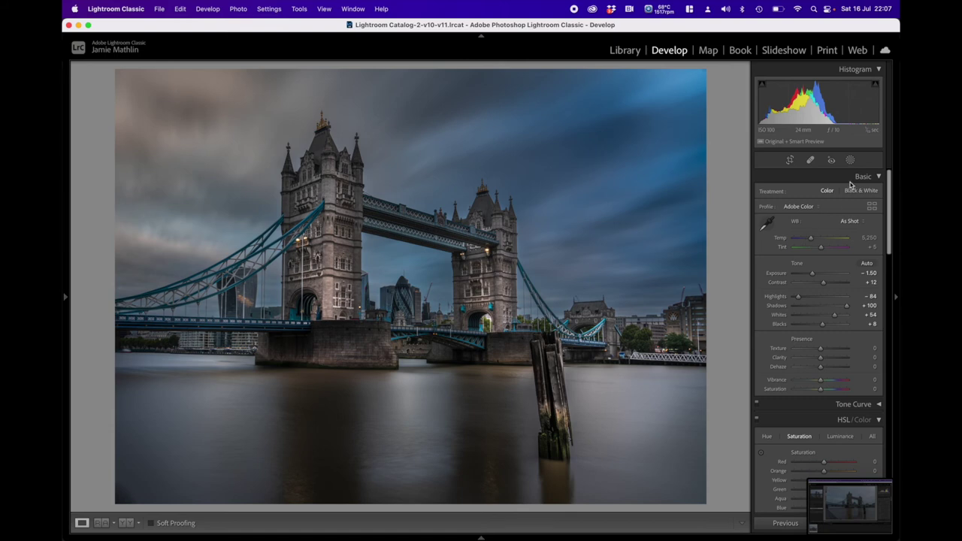
Undo the latest Feather and spot-removal updates on the corner spot
{"action": "key", "text": "super+z"}
{"action": "key", "text": "super+z"}
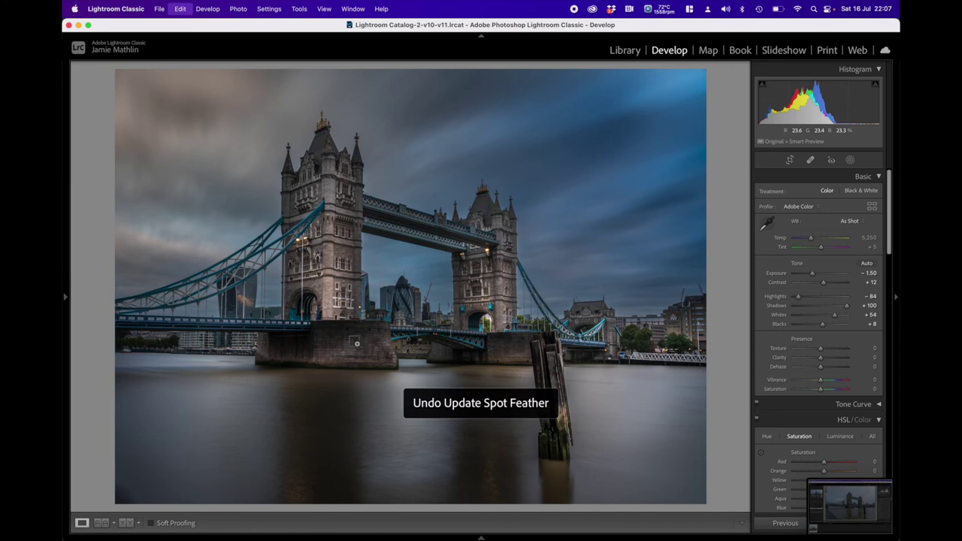
{"action": "key", "text": "super+z"}
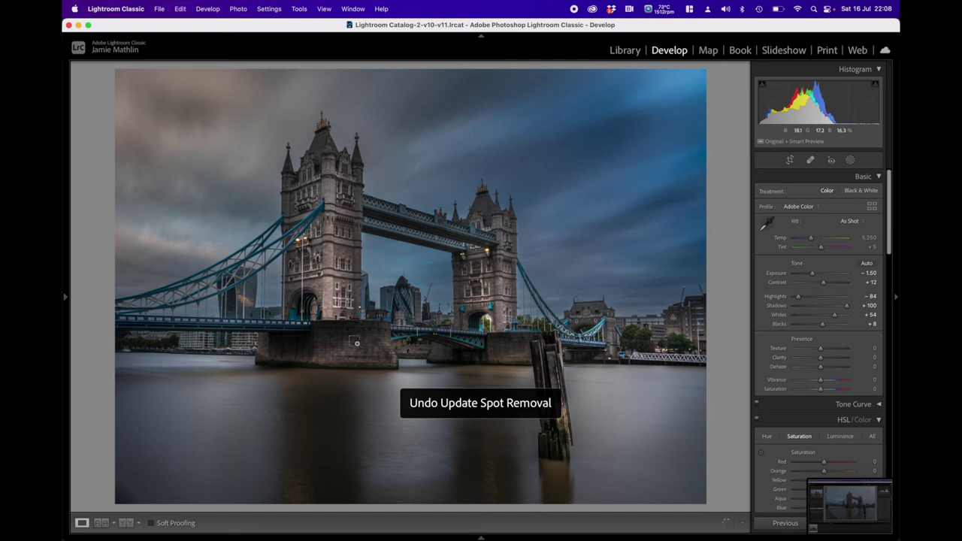
Undo the remaining spot-removal edits on the lower-left corner, restoring the last Brush 1 update after undoing too far
{"action": "key", "text": "super+z"}
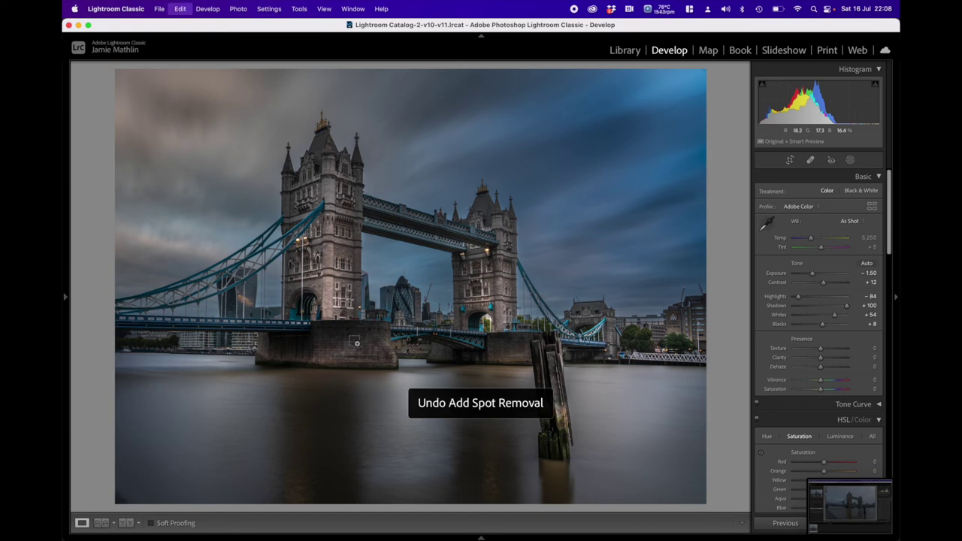
{"action": "key", "text": "super+z"}
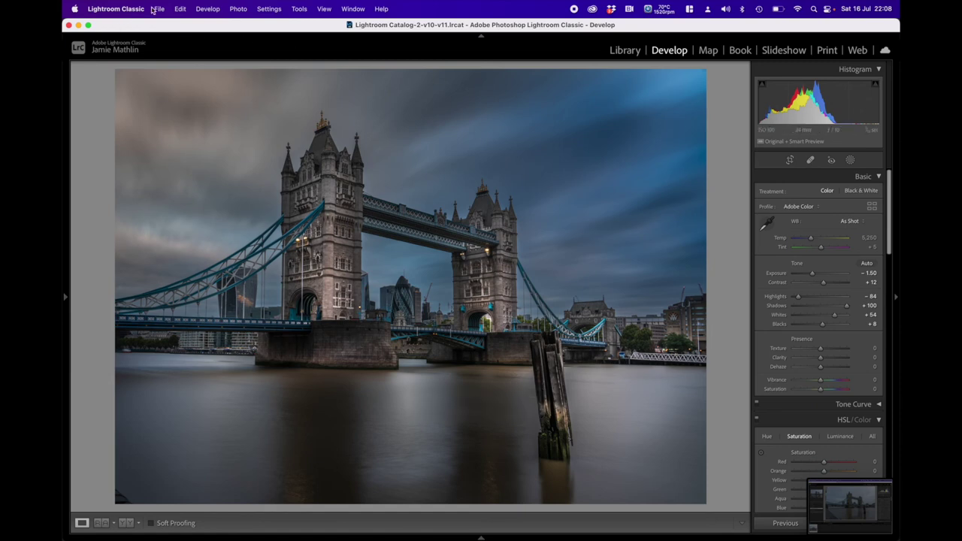
{"action": "left_click", "coordinate": [156, 9]}
{"action": "mouse_move", "coordinate": [135, 11]}
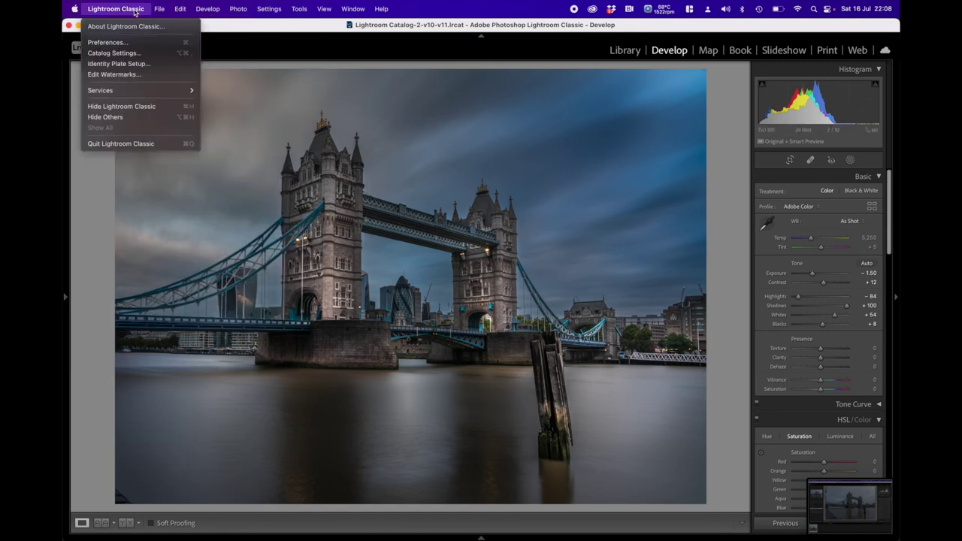
{"action": "mouse_move", "coordinate": [180, 11]}
{"action": "left_click", "coordinate": [188, 37]}
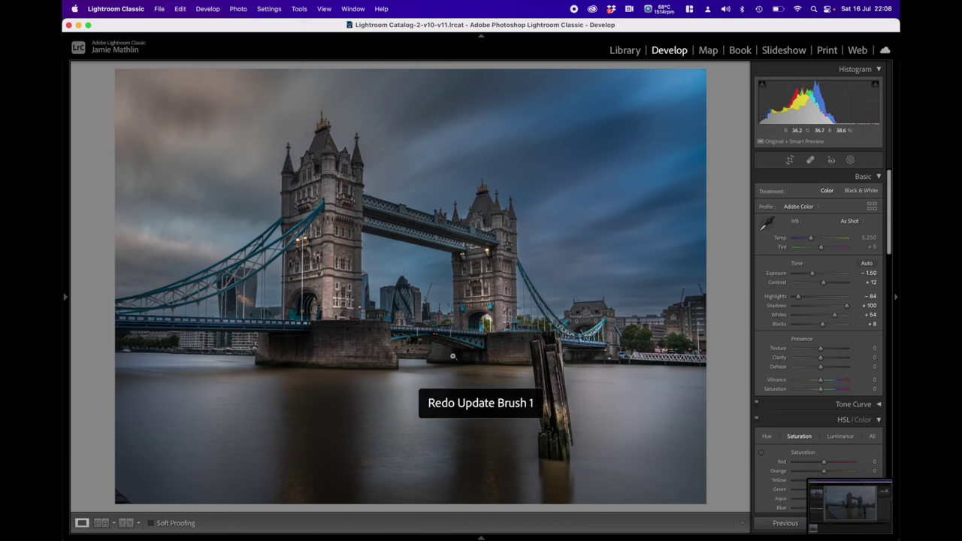
Clone out the dark object in the photo's lower-left corner, sampling from the water just beside it, and finish the spot edit
{"action": "left_click", "coordinate": [811, 159]}
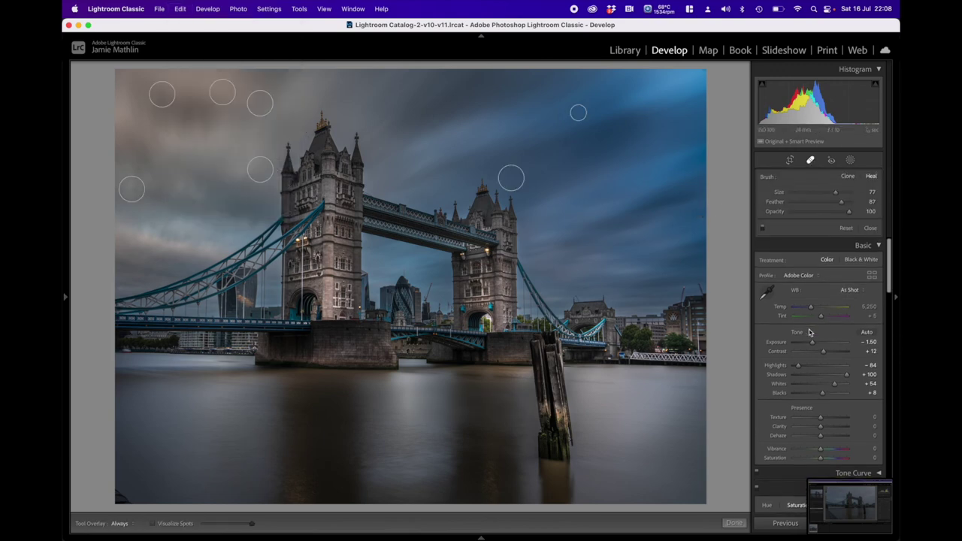
{"action": "left_click", "coordinate": [848, 176]}
{"action": "mouse_move", "coordinate": [120, 478]}
{"action": "left_mouse_down"}
{"action": "mouse_move", "coordinate": [136, 507]}
{"action": "mouse_move", "coordinate": [111, 488]}
{"action": "mouse_move", "coordinate": [119, 505]}
{"action": "mouse_move", "coordinate": [110, 501]}
{"action": "mouse_move", "coordinate": [113, 468]}
{"action": "left_mouse_up"}
{"action": "left_click_drag", "start_coordinate": [131, 503], "coordinate": [129, 501]}
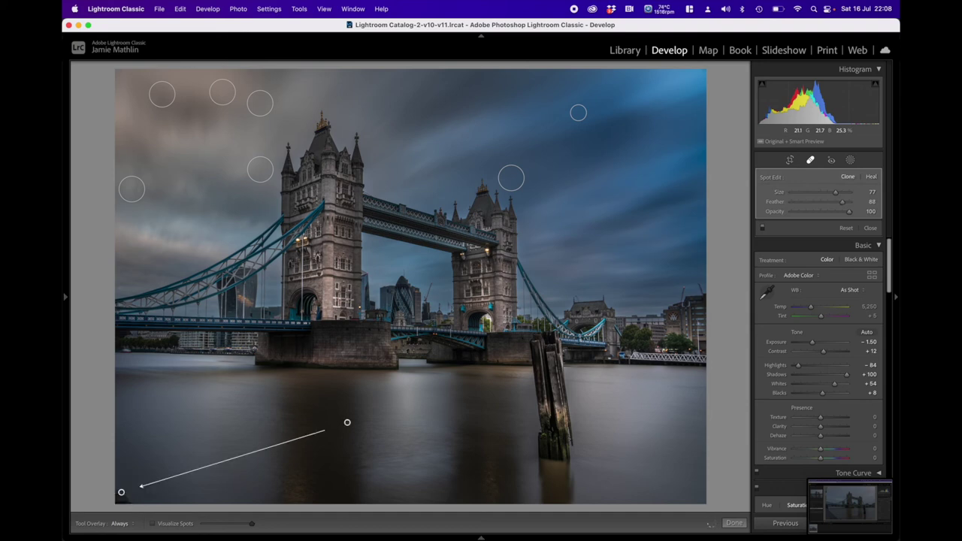
{"action": "mouse_move", "coordinate": [347, 422]}
{"action": "left_mouse_down"}
{"action": "mouse_move", "coordinate": [154, 466]}
{"action": "mouse_move", "coordinate": [158, 489]}
{"action": "mouse_move", "coordinate": [150, 476]}
{"action": "left_mouse_up"}
{"action": "left_click_drag", "start_coordinate": [163, 481], "coordinate": [172, 491]}
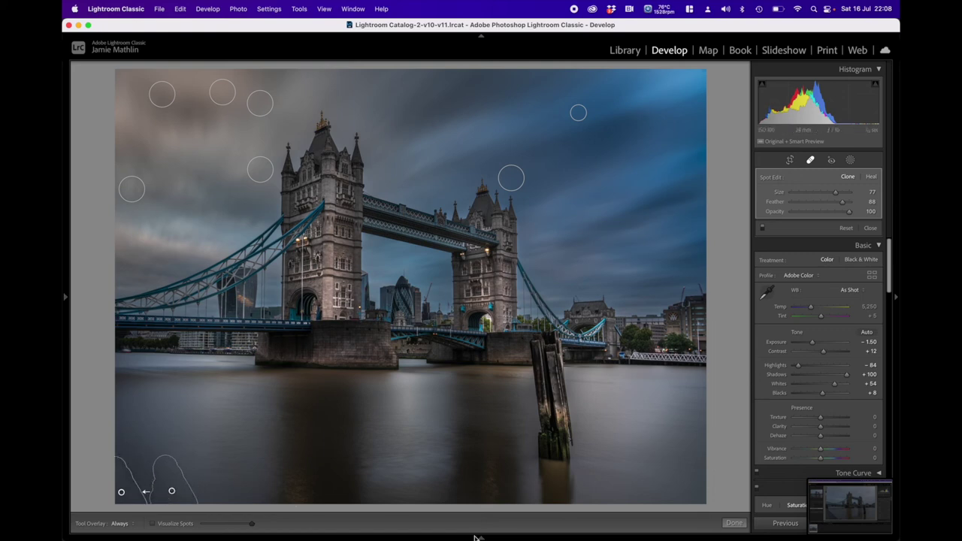
{"action": "left_click", "coordinate": [735, 522]}
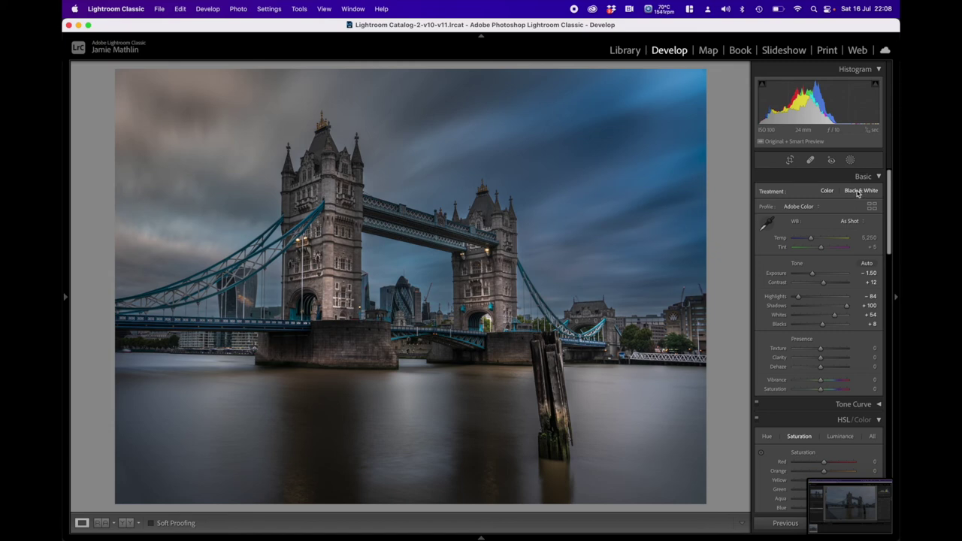
Convert the photo to Black & White and set Texture to +5, Clarity to +11, Contrast to +26 and Exposure to −0.95
{"action": "left_click", "coordinate": [858, 192]}
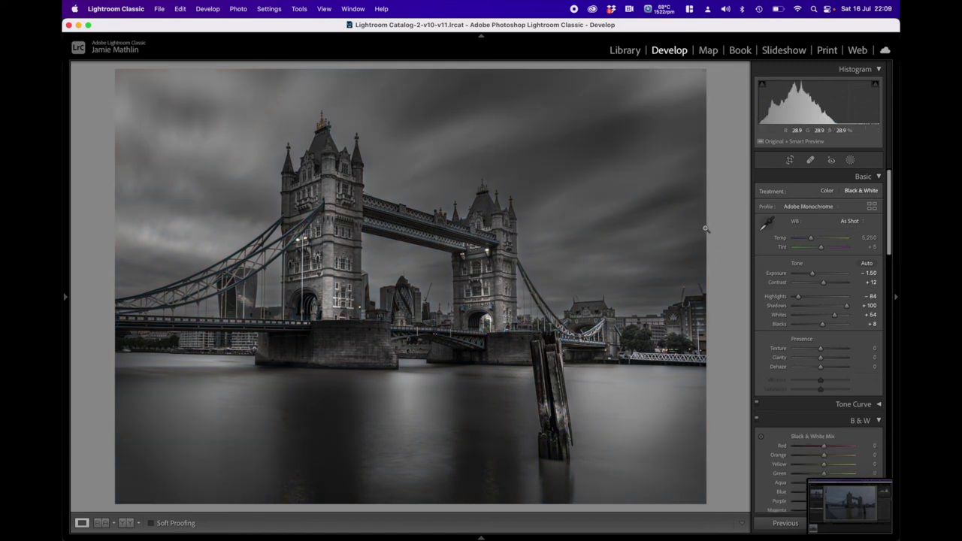
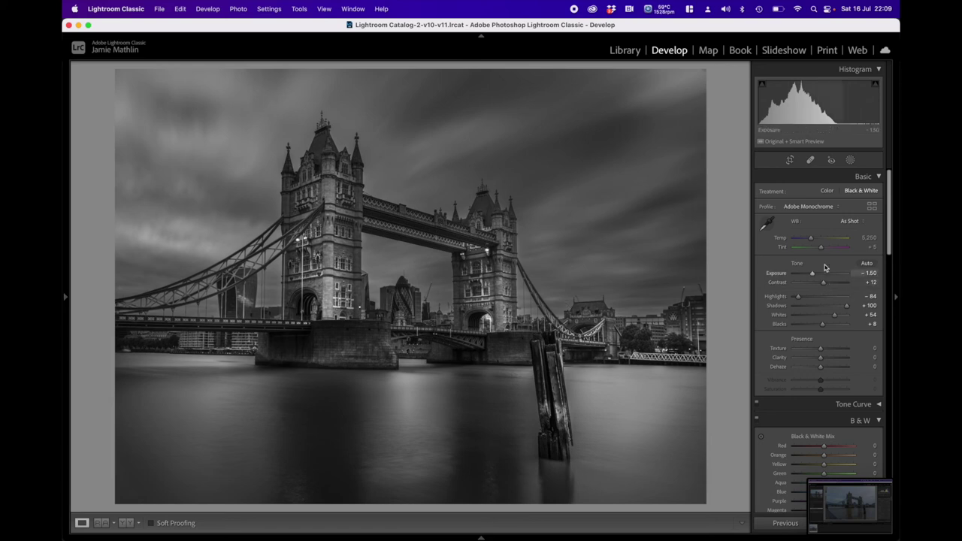
{"action": "scroll", "coordinate": [817, 298], "scroll_direction": "down", "scroll_amount": 4}
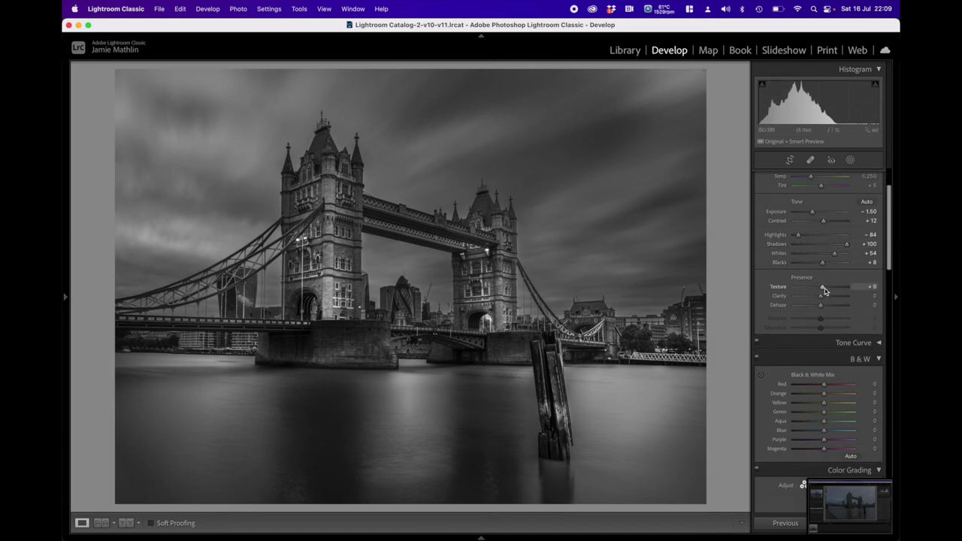
{"action": "left_click_drag", "start_coordinate": [825, 291], "coordinate": [818, 294]}
{"action": "left_click_drag", "start_coordinate": [821, 299], "coordinate": [827, 301]}
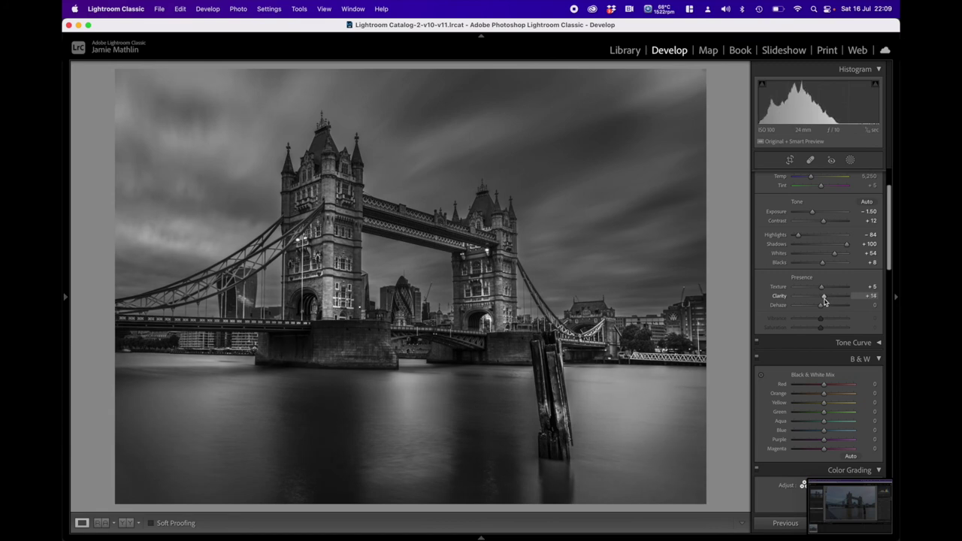
{"action": "mouse_move", "coordinate": [824, 222]}
{"action": "left_mouse_down"}
{"action": "mouse_move", "coordinate": [831, 225]}
{"action": "mouse_move", "coordinate": [818, 215]}
{"action": "left_mouse_up"}
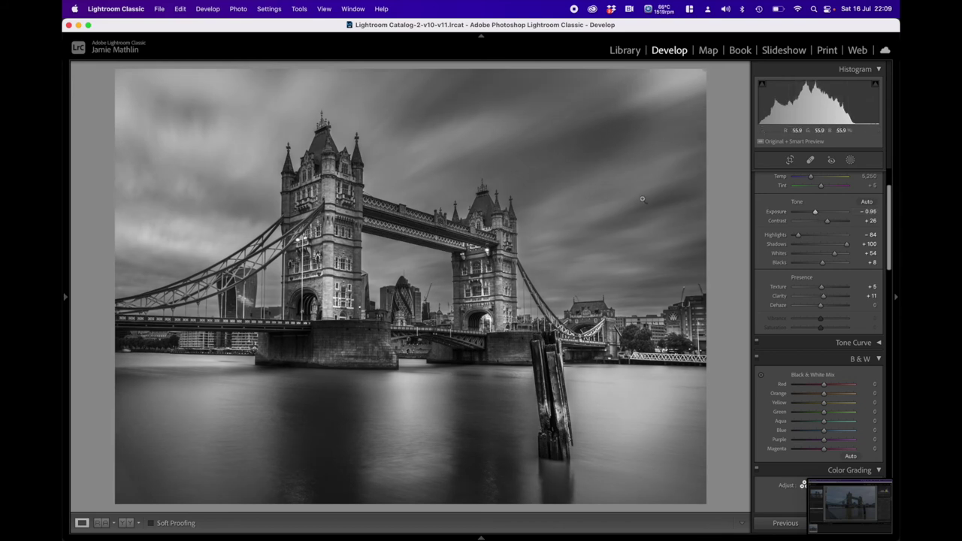
Reduce the Exposure of Mask 1 to 1.41 and Mask 2 to 1.59, and close masking
{"action": "left_click", "coordinate": [851, 161]}
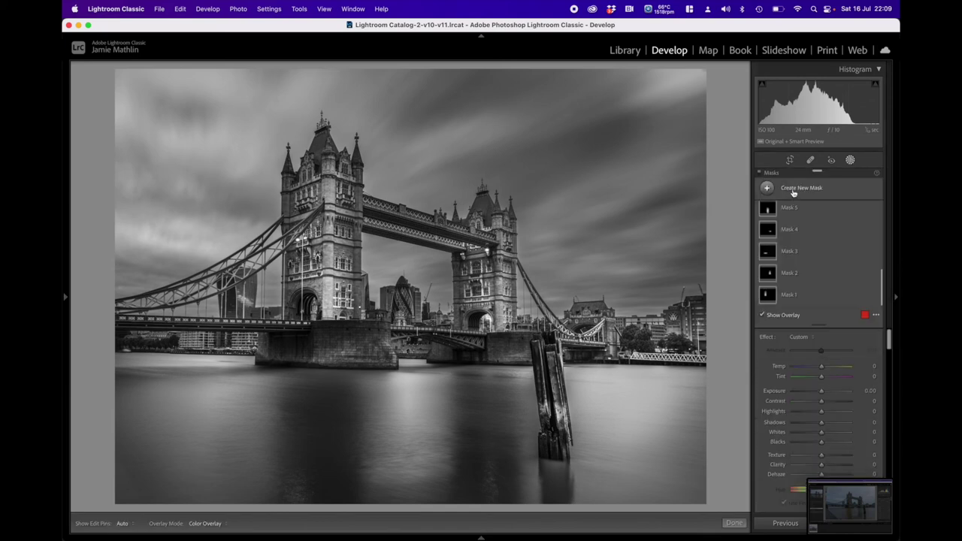
{"action": "left_click", "coordinate": [786, 294]}
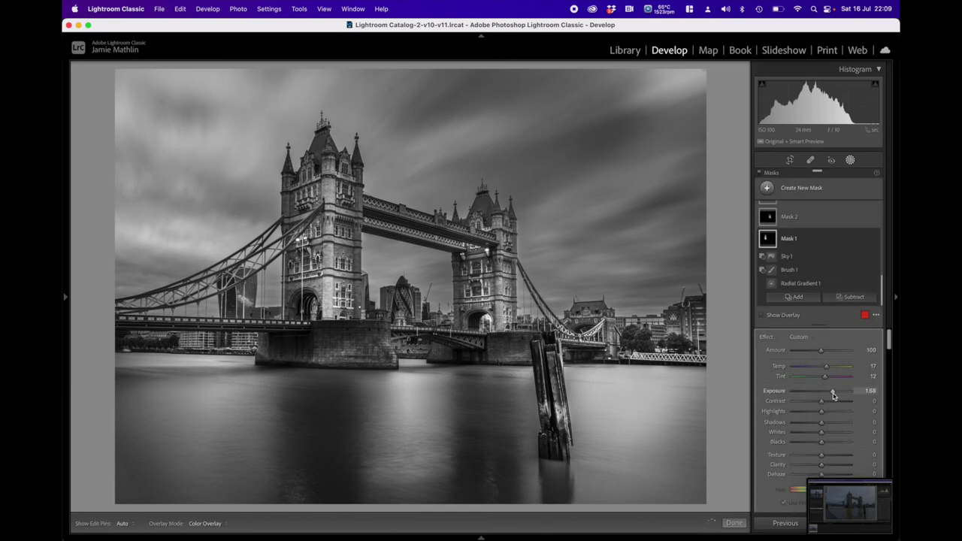
{"action": "left_click_drag", "start_coordinate": [833, 395], "coordinate": [832, 397]}
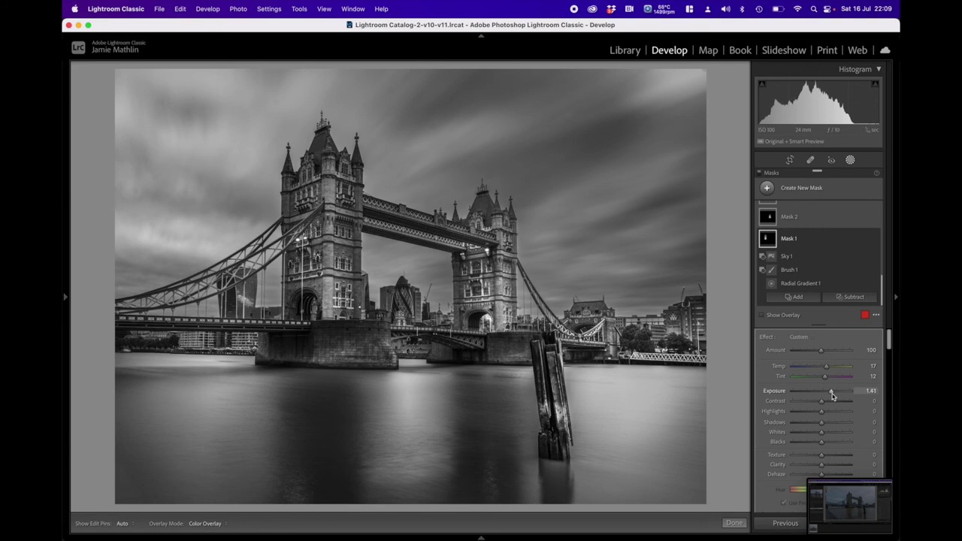
{"action": "left_click", "coordinate": [778, 220]}
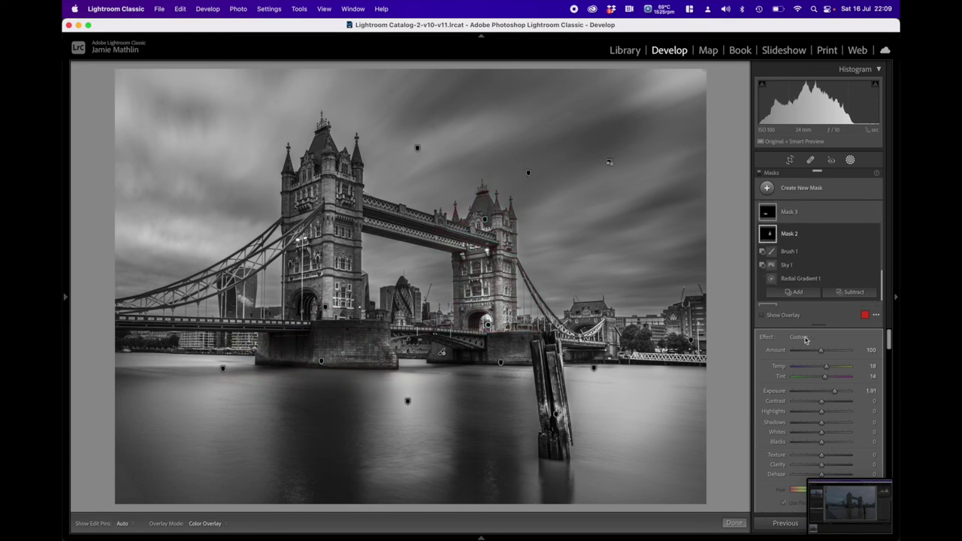
{"action": "left_click_drag", "start_coordinate": [835, 393], "coordinate": [832, 394]}
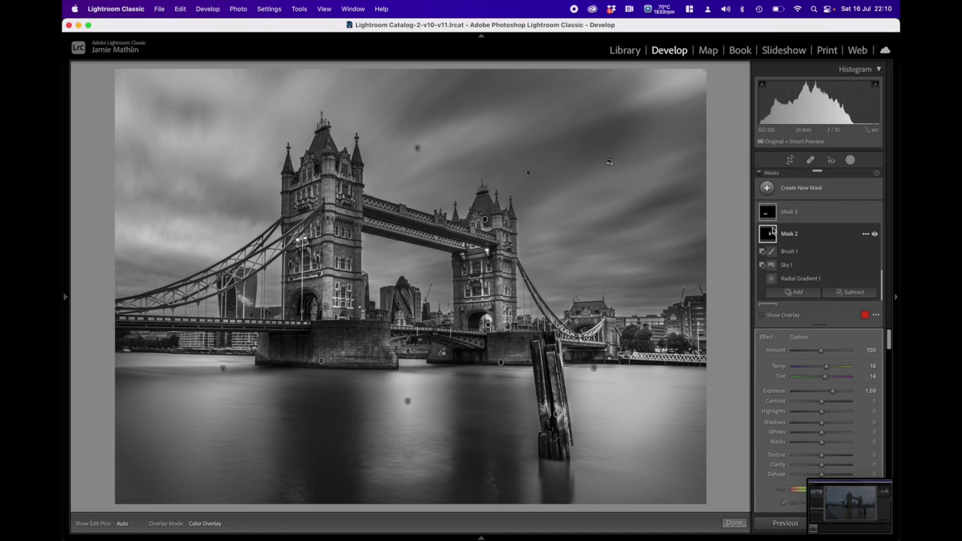
{"action": "left_click", "coordinate": [850, 160]}
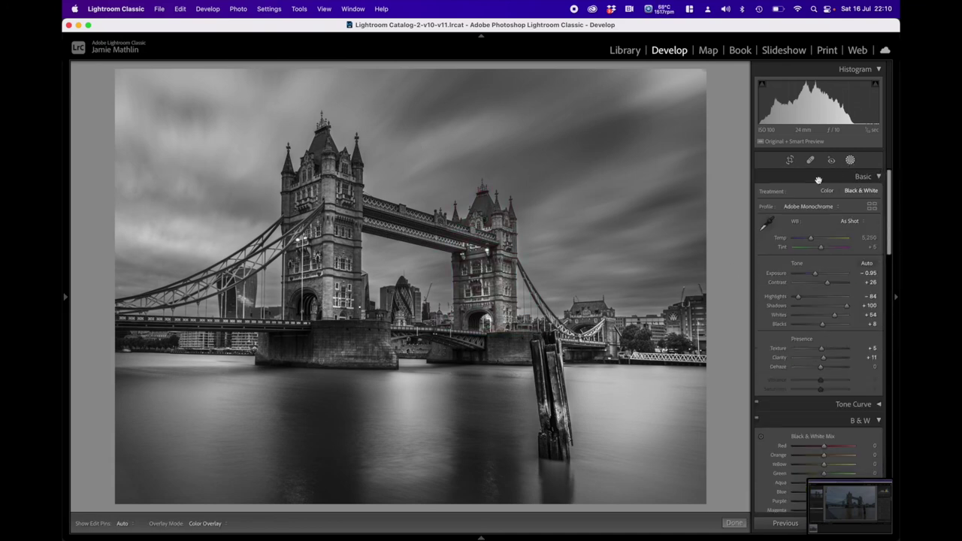
Add a slightly tilted linear gradient mask from the top of the sky down to the skyline and set its Exposure to −0.69
{"action": "left_click", "coordinate": [790, 189]}
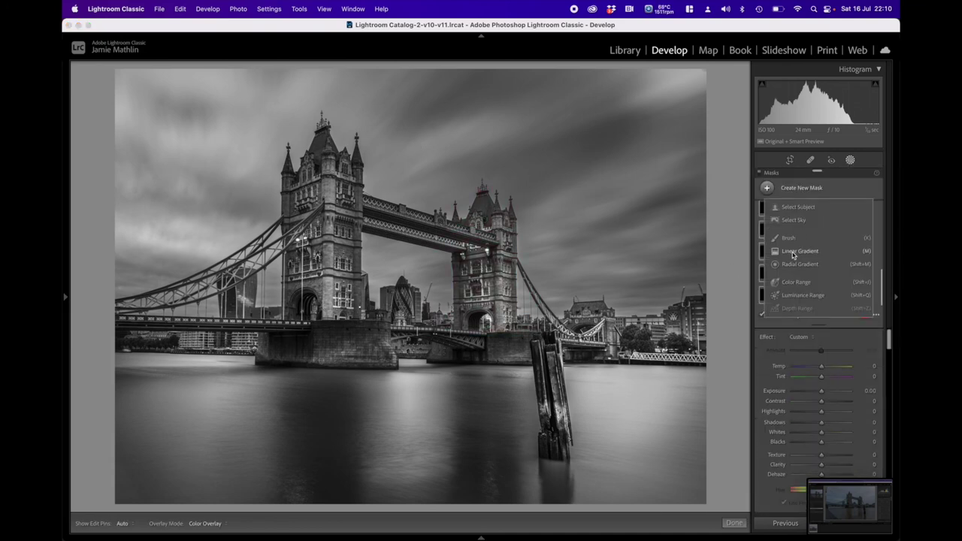
{"action": "left_click", "coordinate": [792, 252]}
{"action": "left_click_drag", "start_coordinate": [427, 78], "coordinate": [391, 289]}
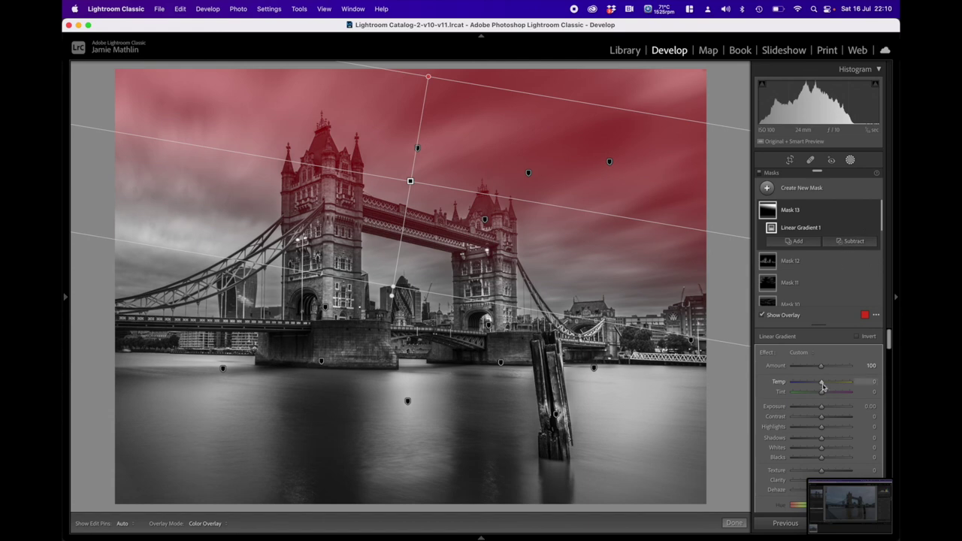
{"action": "left_click_drag", "start_coordinate": [821, 407], "coordinate": [817, 411]}
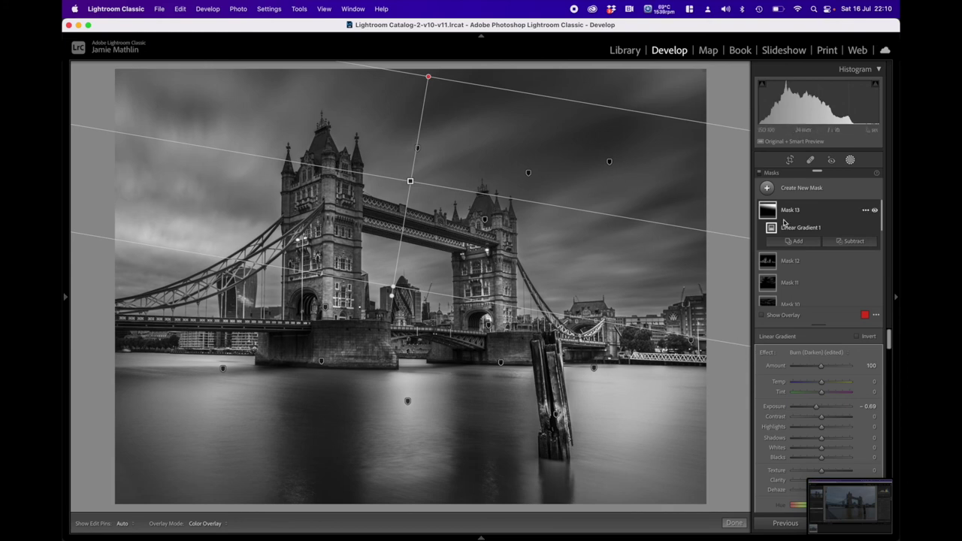
Subtract an inverted Sky selection from the new sky gradient mask and compare the result with that component hidden and shown
{"action": "left_click", "coordinate": [839, 245]}
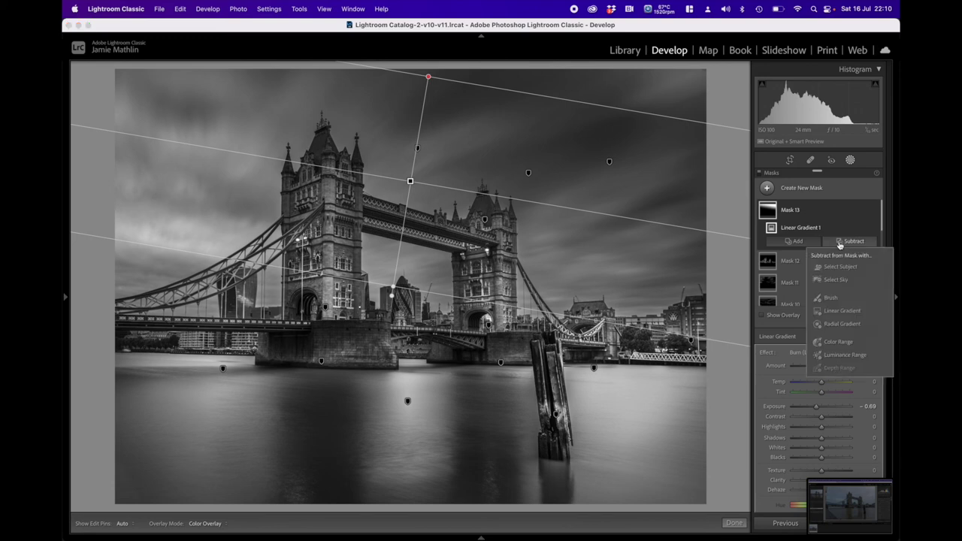
{"action": "left_click", "coordinate": [839, 279]}
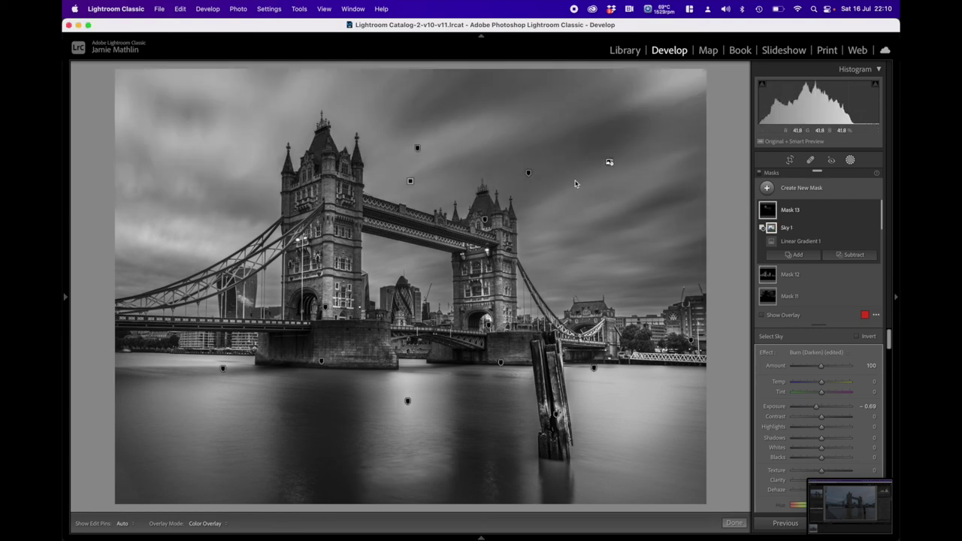
{"action": "left_click", "coordinate": [857, 337]}
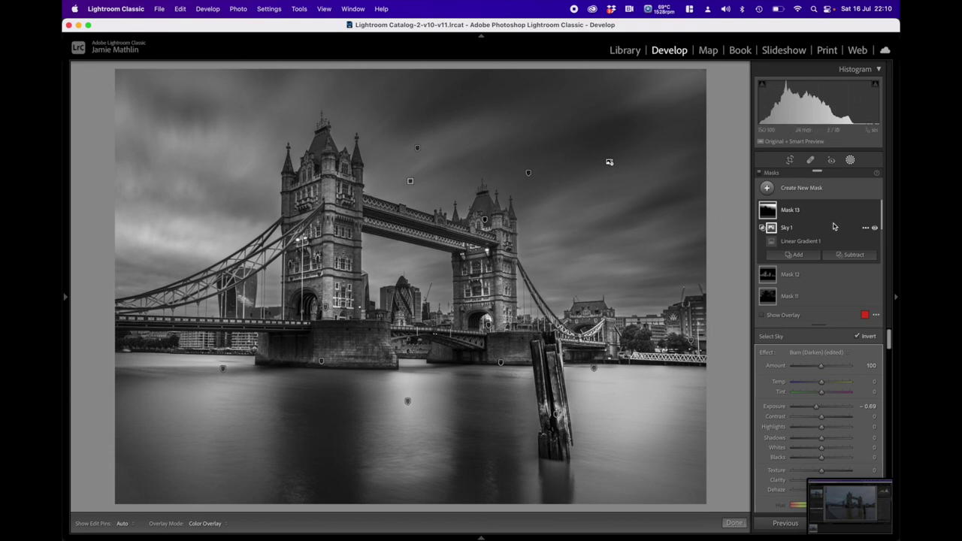
{"action": "left_click", "coordinate": [875, 230]}
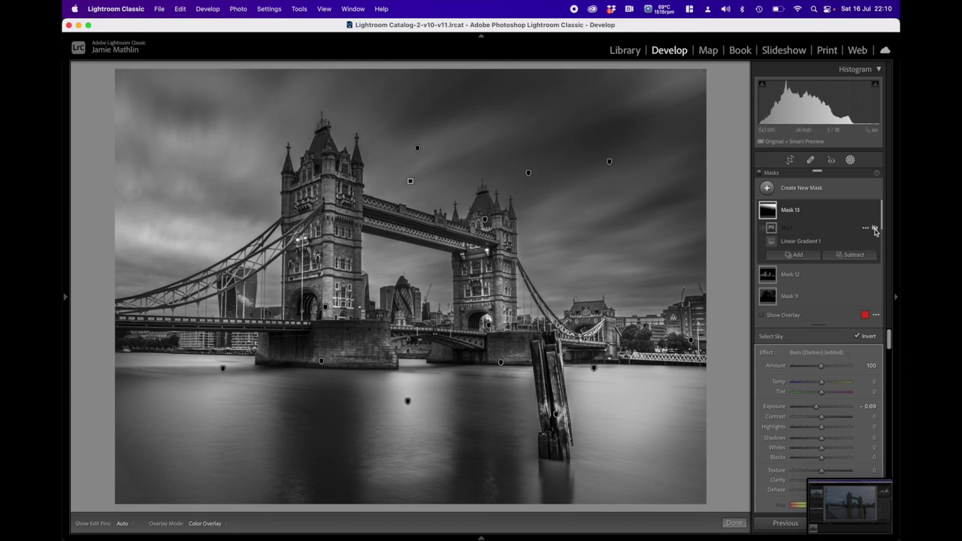
{"action": "left_click", "coordinate": [876, 230]}
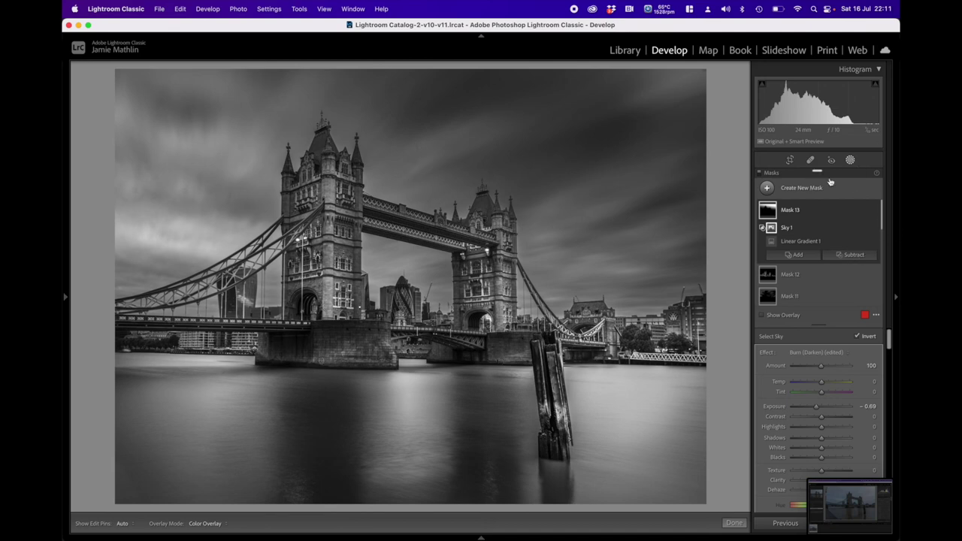
Add a linear gradient mask from the bottom of the water up past the bridge deck and set its Exposure to −0.41
{"action": "left_click", "coordinate": [791, 190]}
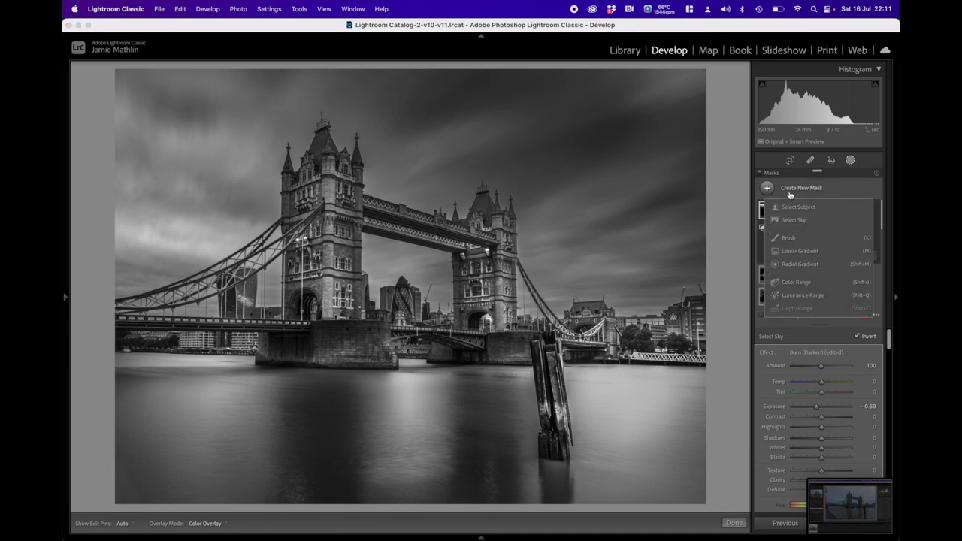
{"action": "left_click", "coordinate": [793, 254]}
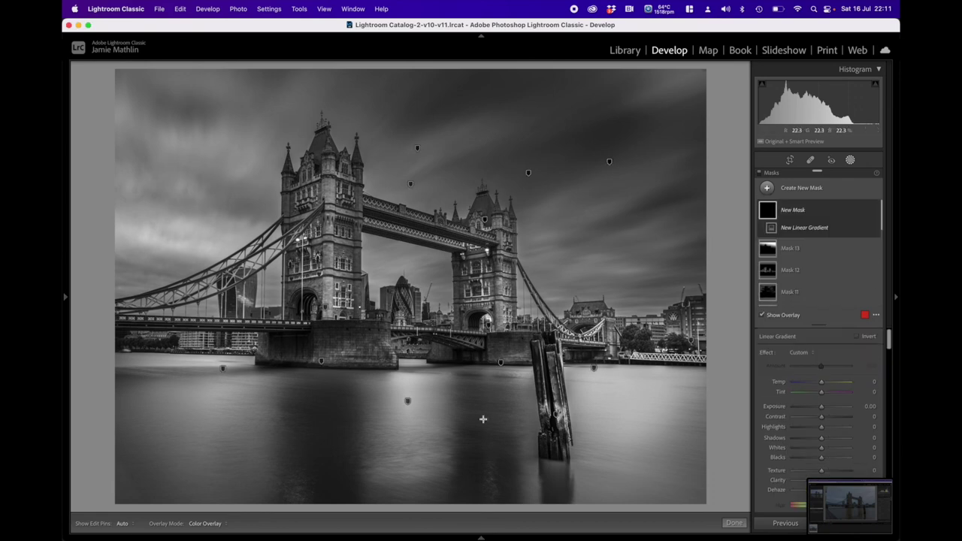
{"action": "left_click_drag", "start_coordinate": [355, 479], "coordinate": [385, 273]}
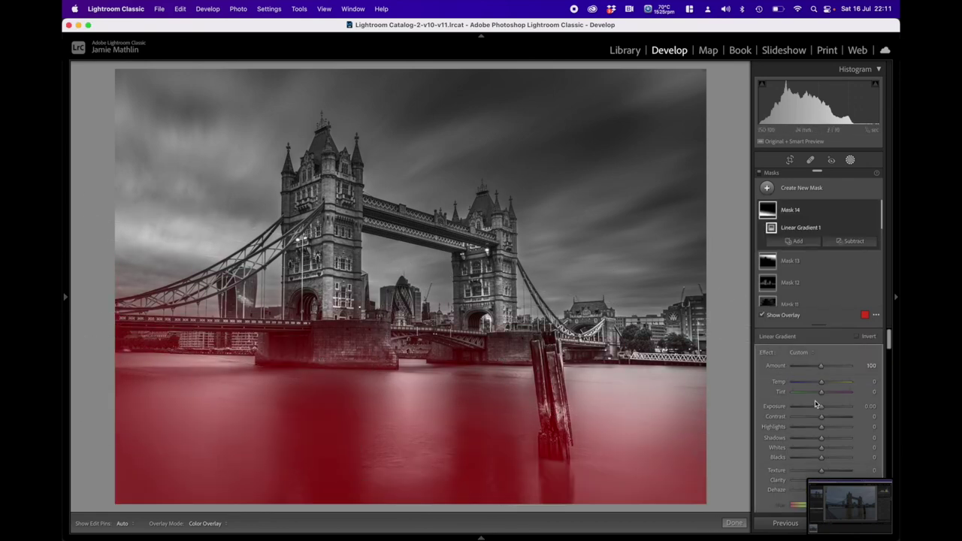
{"action": "left_click_drag", "start_coordinate": [820, 408], "coordinate": [817, 406]}
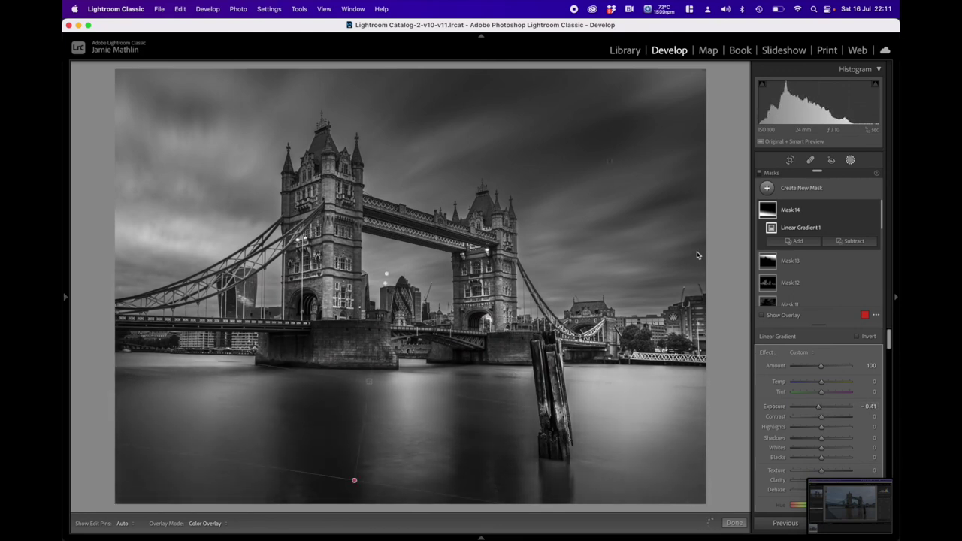
Select the existing sky masks one after another, ending with Mask 13, to inspect which areas they cover
{"action": "left_click", "coordinate": [609, 162]}
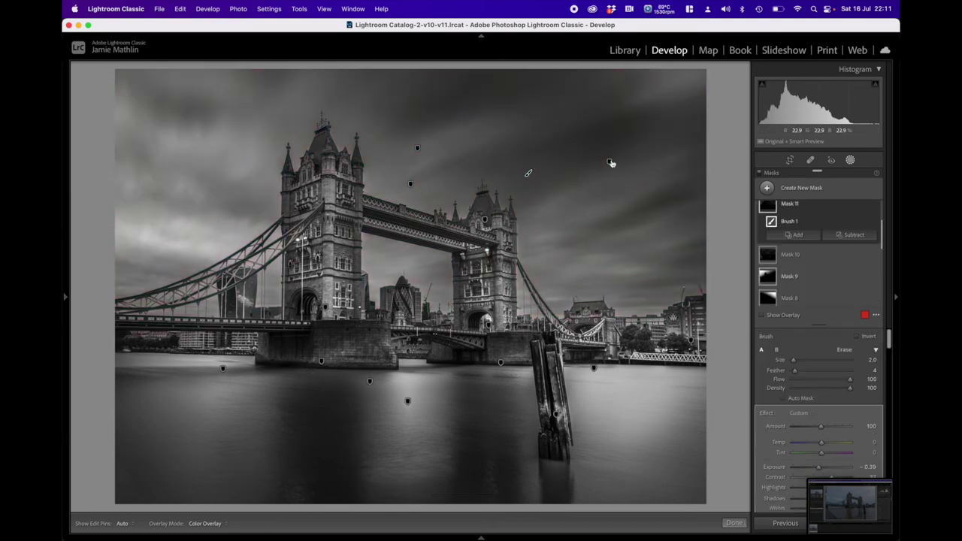
{"action": "left_click", "coordinate": [610, 162]}
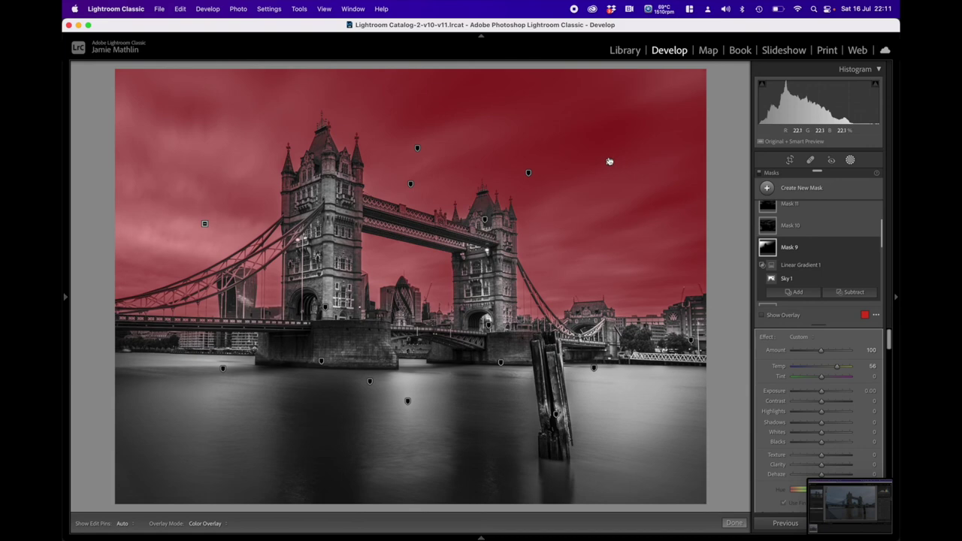
{"action": "left_click", "coordinate": [417, 148]}
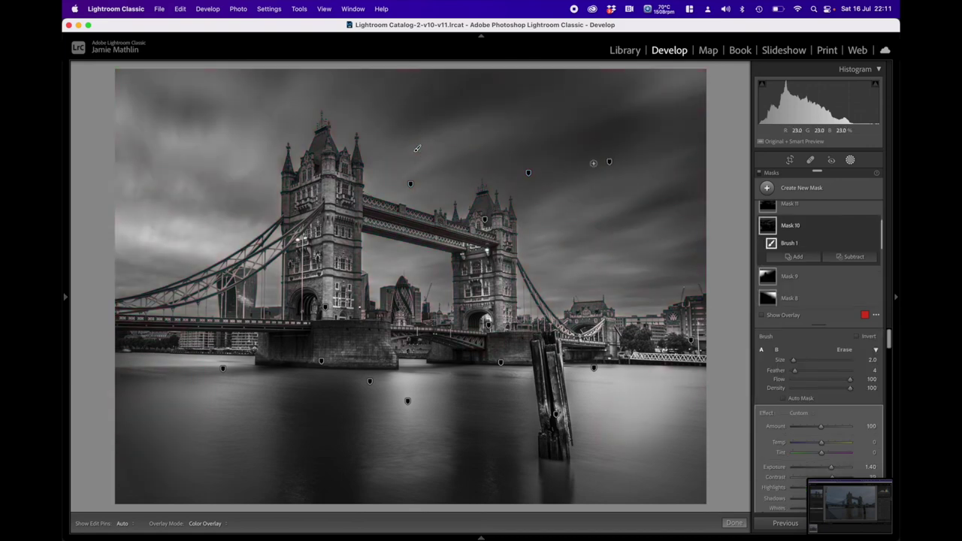
{"action": "left_click", "coordinate": [609, 161]}
{"action": "scroll", "coordinate": [767, 215], "scroll_direction": "up", "scroll_amount": 2}
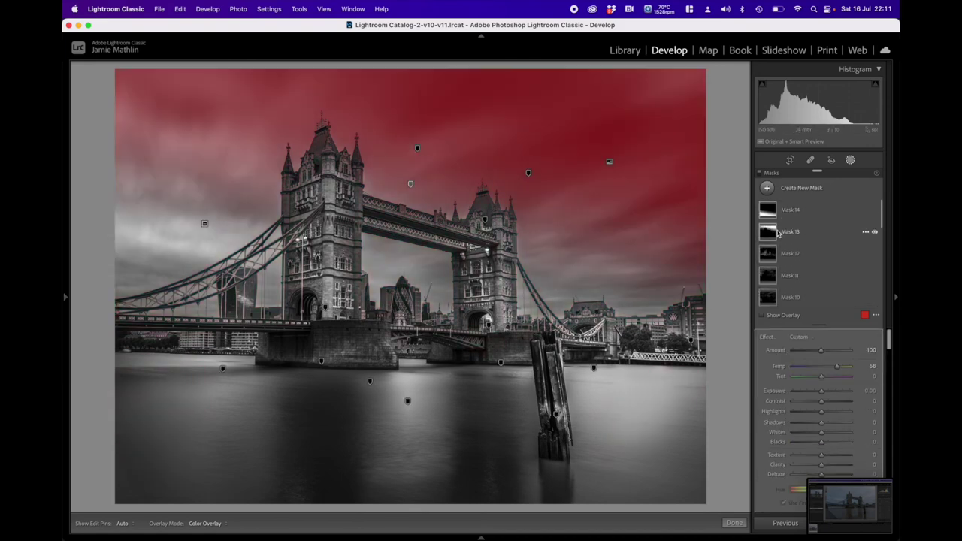
{"action": "left_click", "coordinate": [778, 233]}
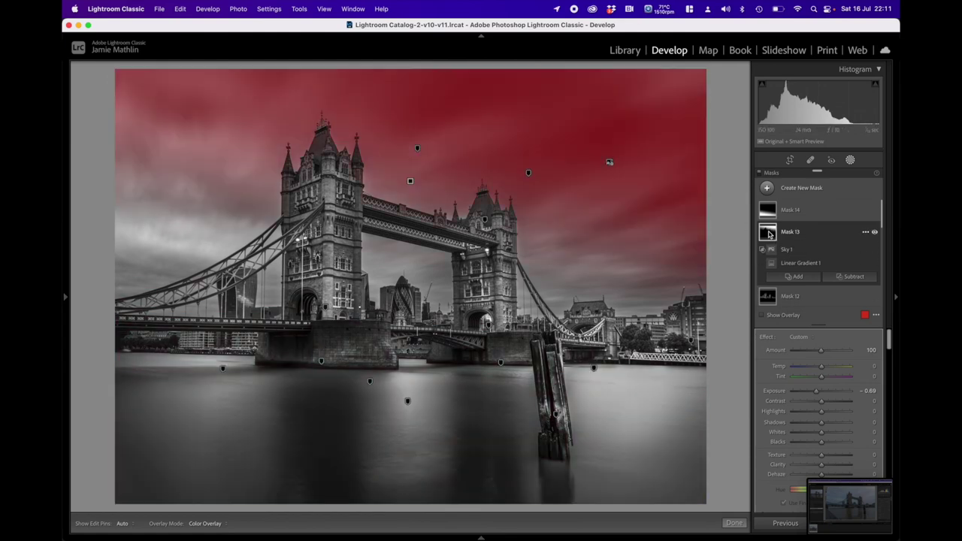
Add a tilted linear gradient mask from the sky's upper-right edge down to about the right tower's top and set its Exposure to −1.57
{"action": "left_click", "coordinate": [786, 190]}
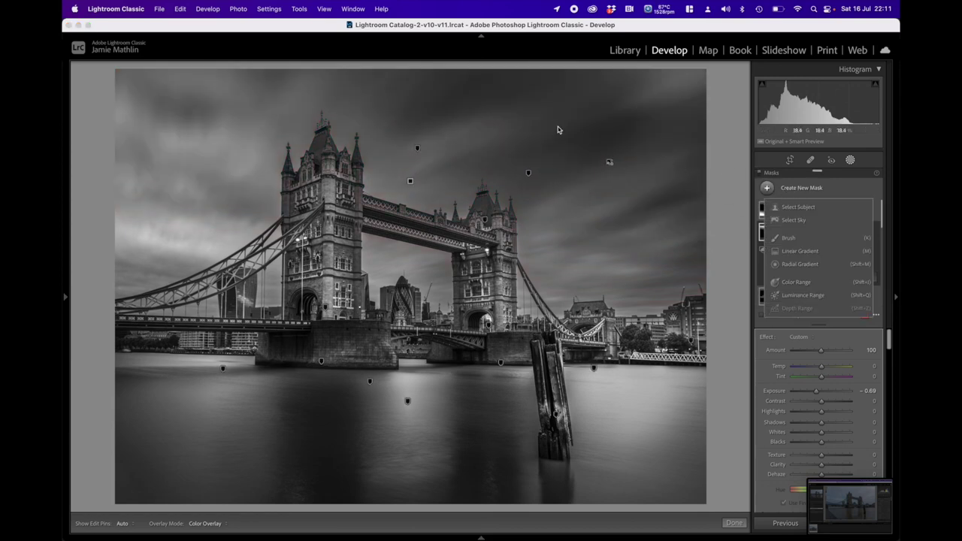
{"action": "left_click", "coordinate": [797, 257]}
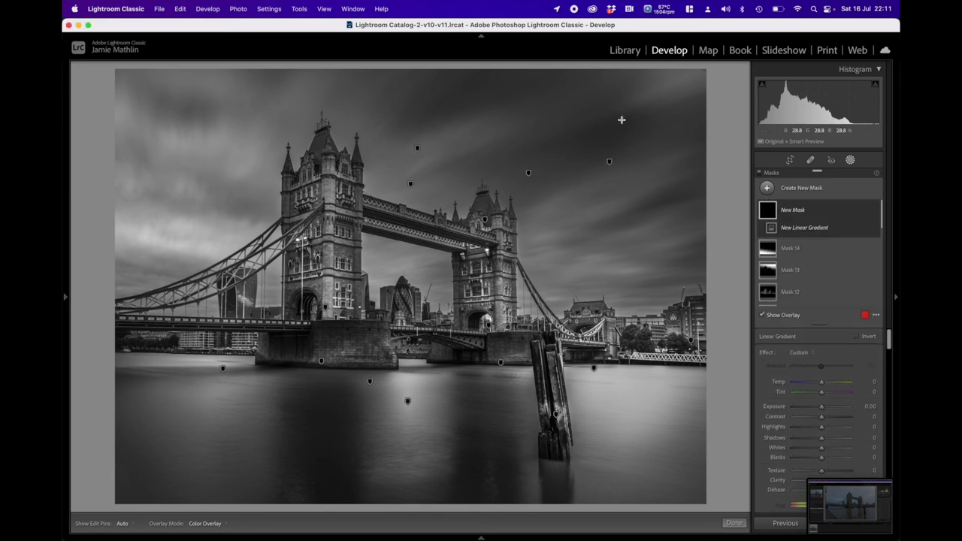
{"action": "left_click_drag", "start_coordinate": [615, 99], "coordinate": [554, 224]}
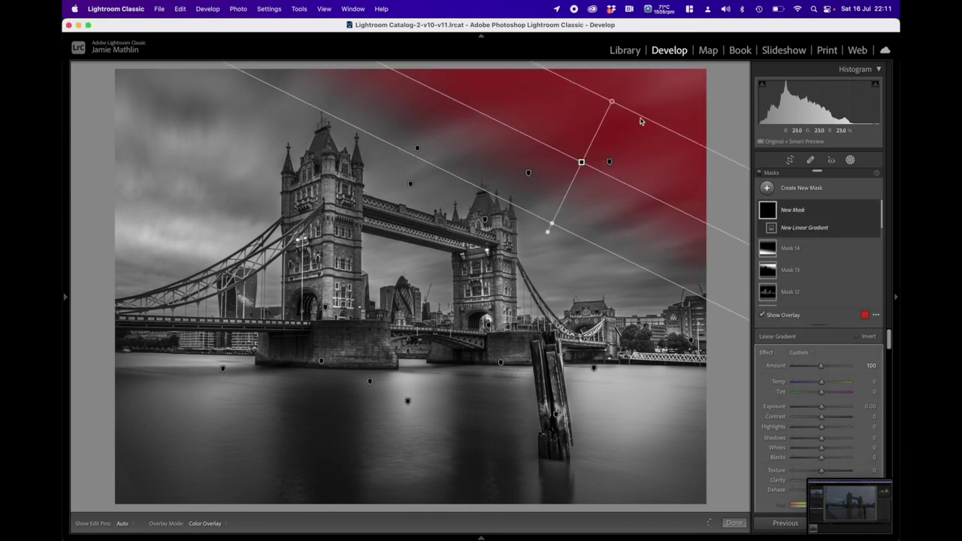
{"action": "left_click_drag", "start_coordinate": [614, 100], "coordinate": [627, 70]}
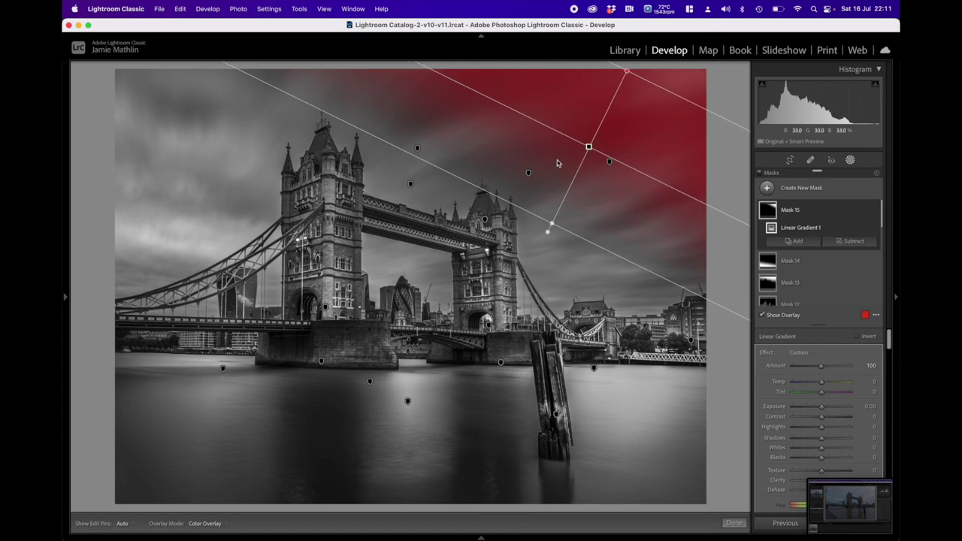
{"action": "left_click_drag", "start_coordinate": [547, 231], "coordinate": [569, 239]}
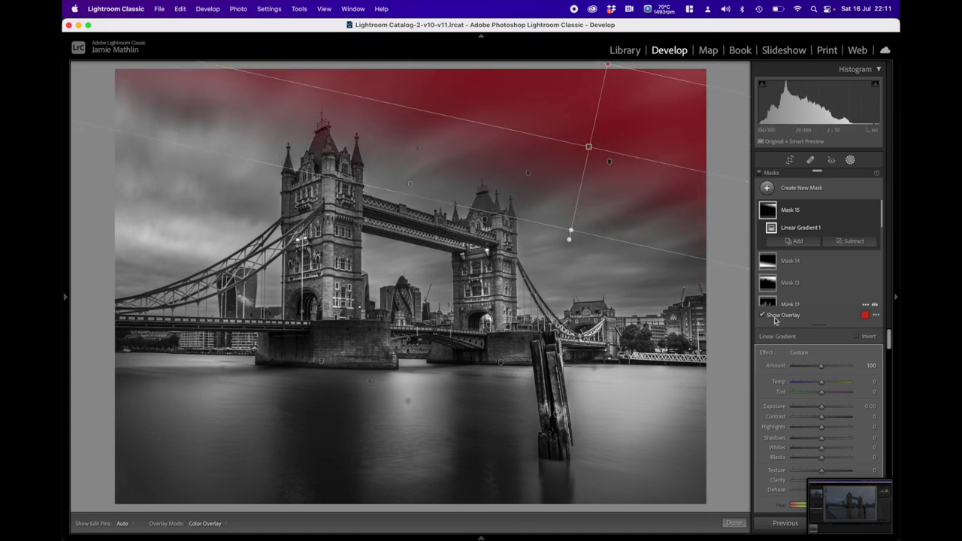
{"action": "left_click_drag", "start_coordinate": [821, 407], "coordinate": [812, 410]}
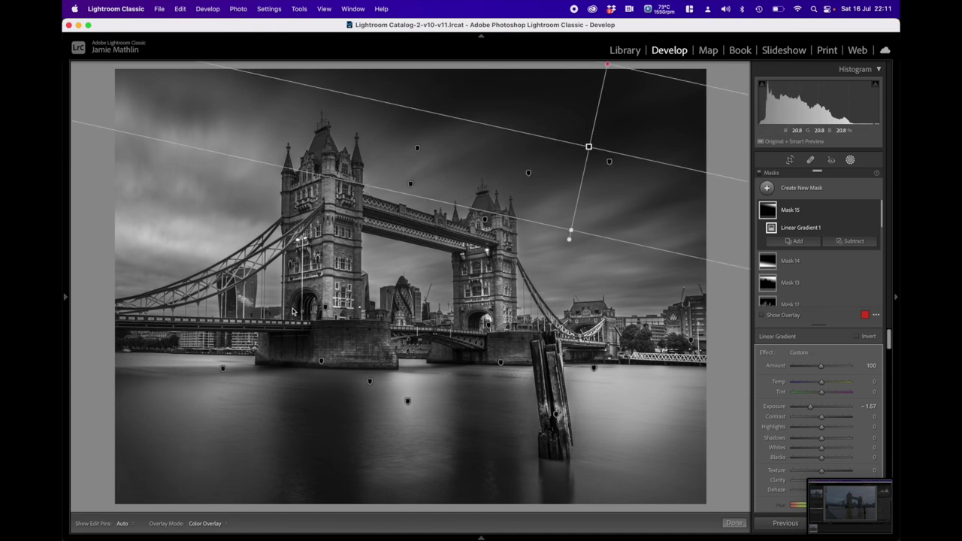
Add a tilted linear gradient mask from the photo's lower-left corner up to the bridge deck and set its Exposure to −0.85
{"action": "left_click", "coordinate": [794, 241]}
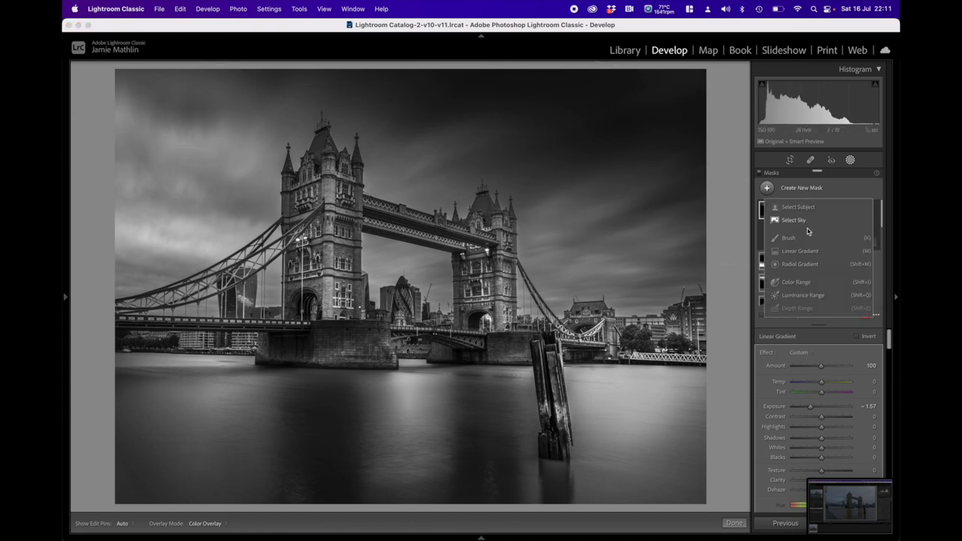
{"action": "left_click", "coordinate": [800, 251]}
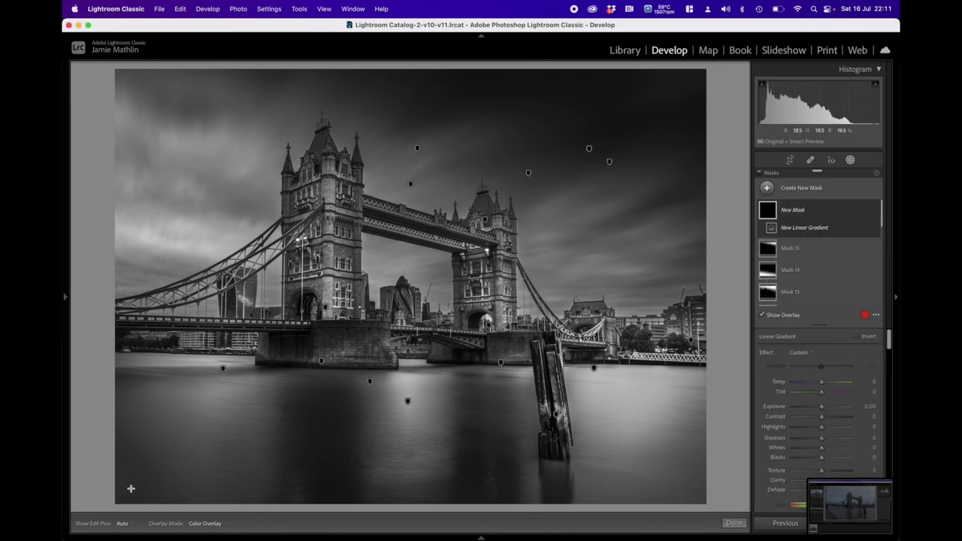
{"action": "left_click_drag", "start_coordinate": [145, 493], "coordinate": [173, 340]}
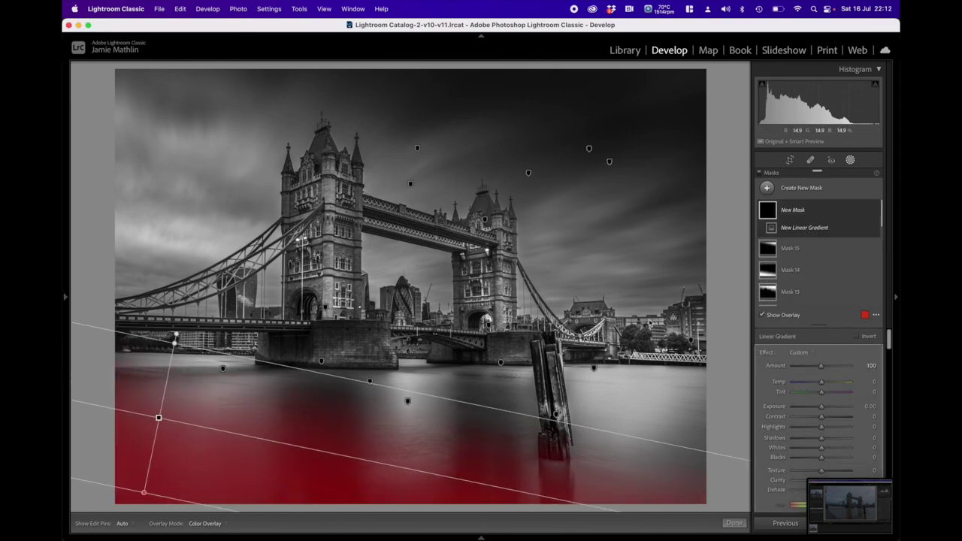
{"action": "left_click_drag", "start_coordinate": [817, 410], "coordinate": [815, 411]}
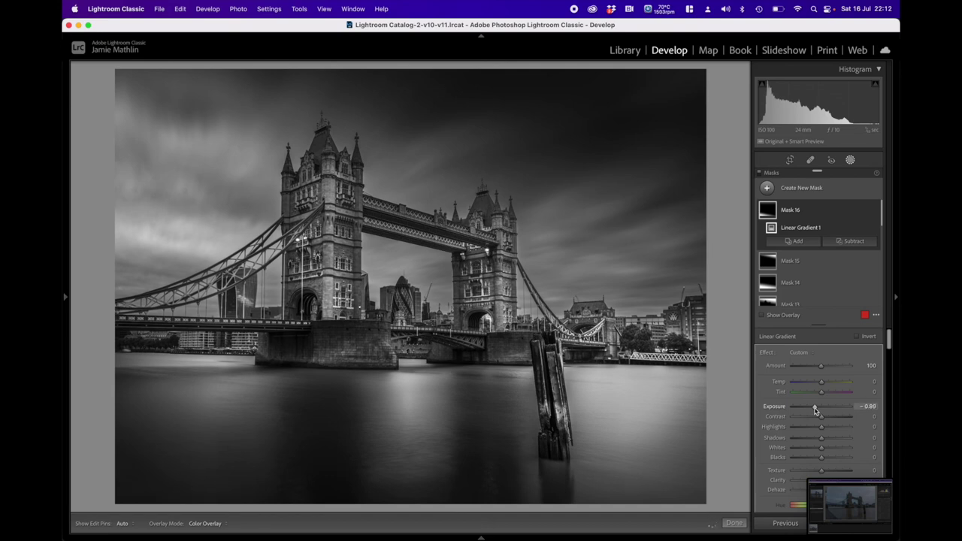
{"action": "mouse_move", "coordinate": [315, 470]}
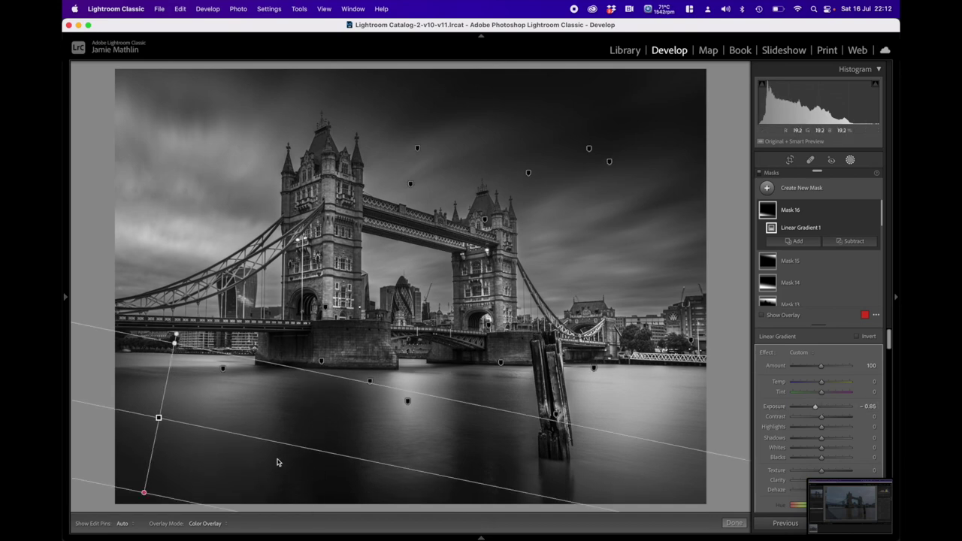
Subtract a soft brush of Size 20, Feather 93 and Flow 38 from Mask 16 over the water below the left pier, and close masking
{"action": "left_click", "coordinate": [840, 242]}
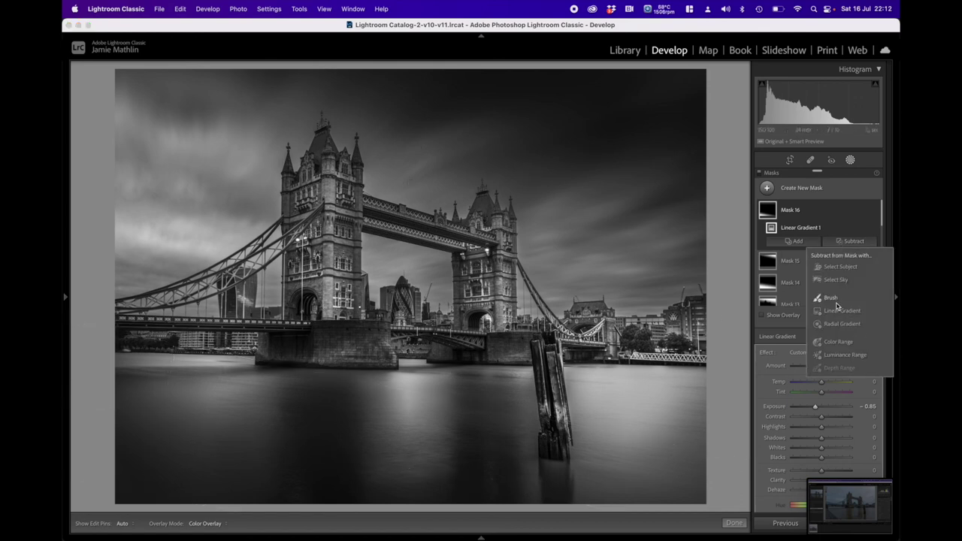
{"action": "left_click", "coordinate": [837, 305]}
{"action": "left_click", "coordinate": [817, 380]}
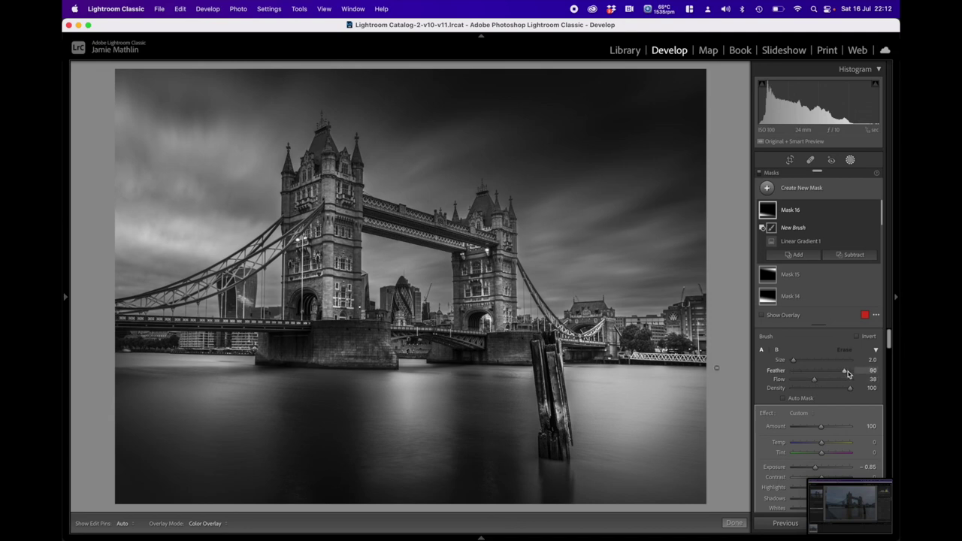
{"action": "left_click", "coordinate": [848, 371]}
{"action": "scroll", "coordinate": [319, 413], "scroll_direction": "up", "scroll_amount": 9}
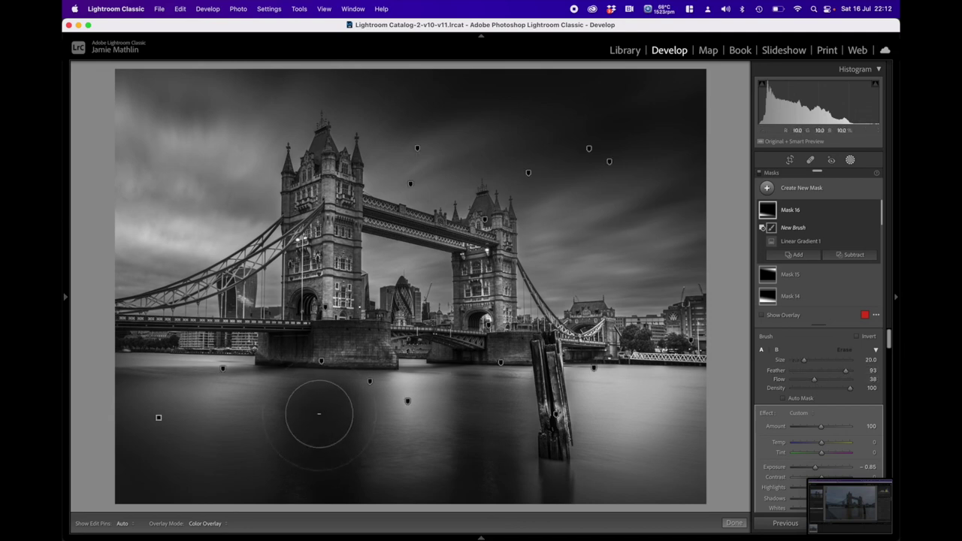
{"action": "key", "text": "h"}
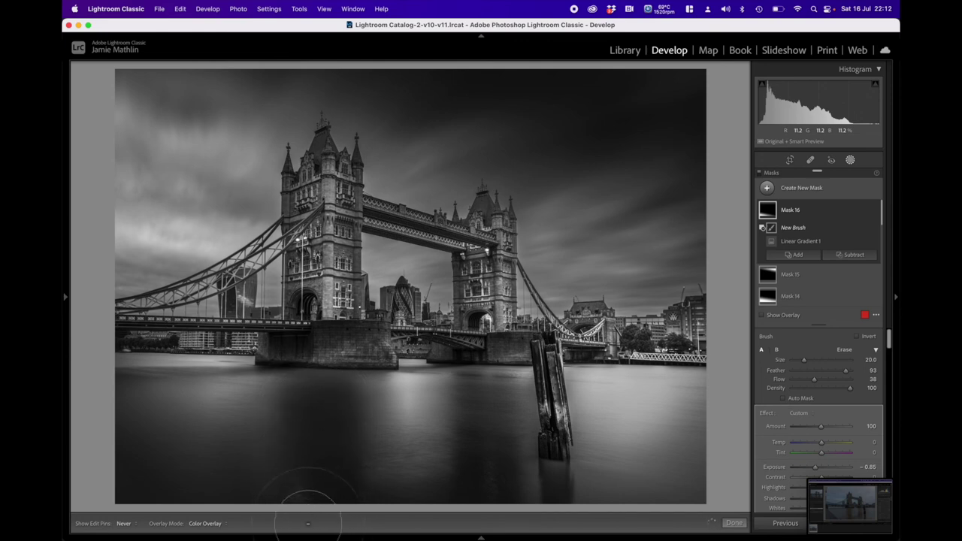
{"action": "left_click", "coordinate": [315, 443]}
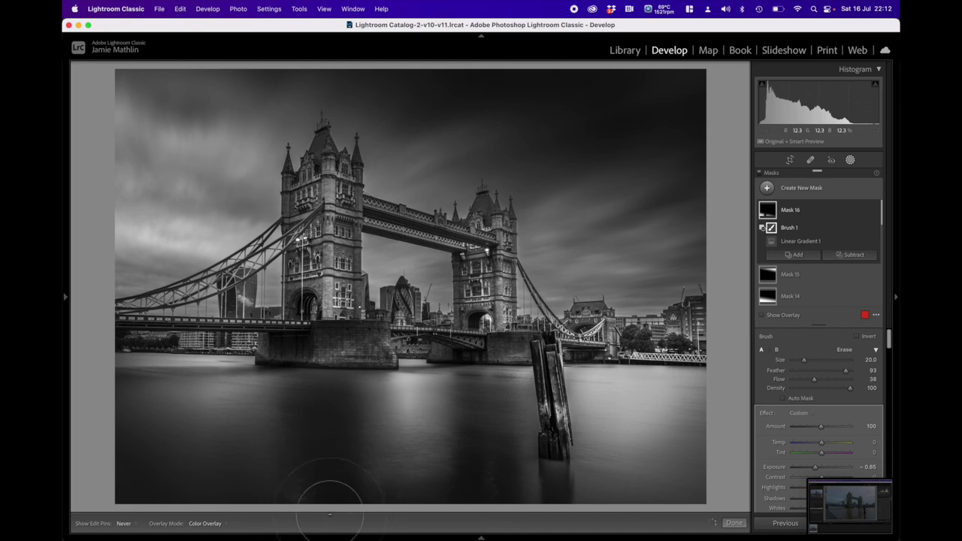
{"action": "key", "text": "h"}
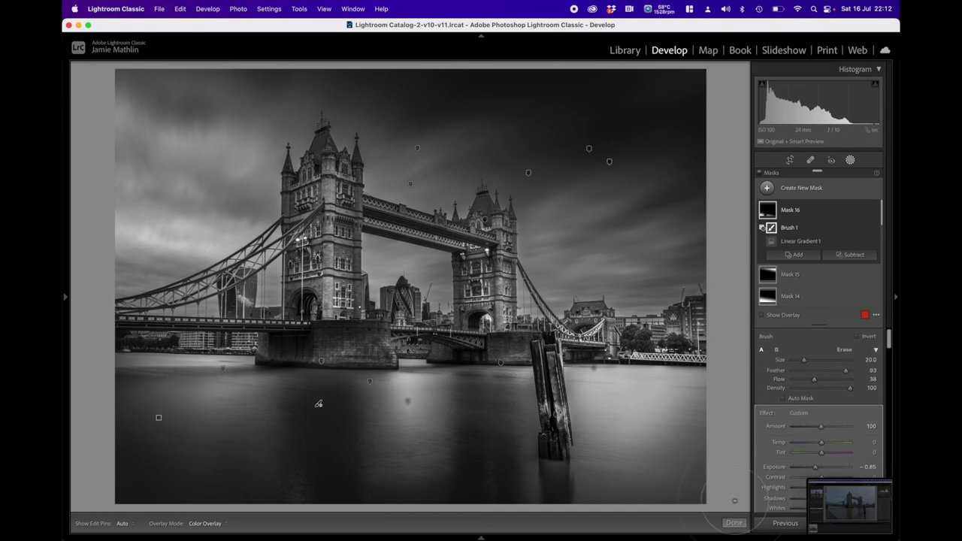
{"action": "left_click", "coordinate": [734, 522]}
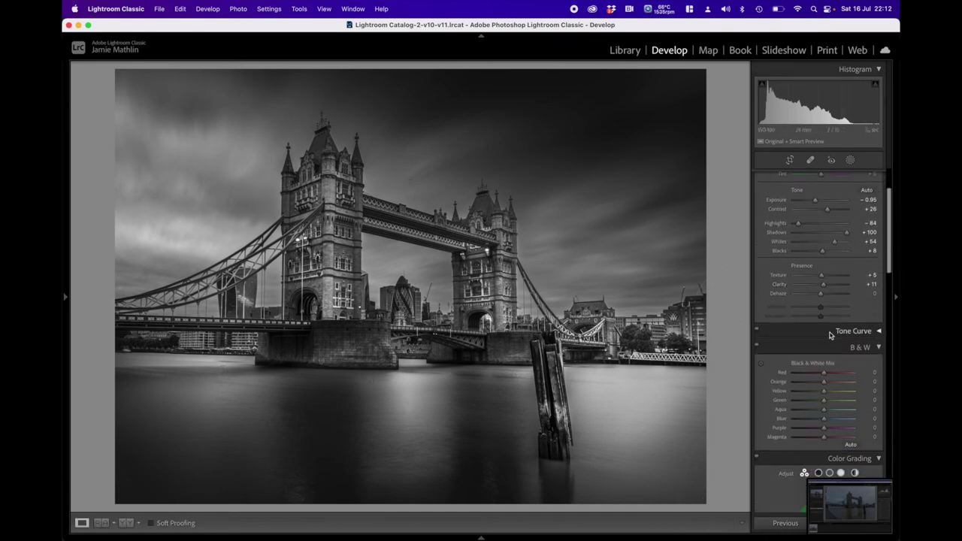
Set the black and white mix to Red +22, Orange +34, Yellow +44, Blue −7, Purple +20 and Magenta +13
{"action": "scroll", "coordinate": [830, 335], "scroll_direction": "down", "scroll_amount": 5}
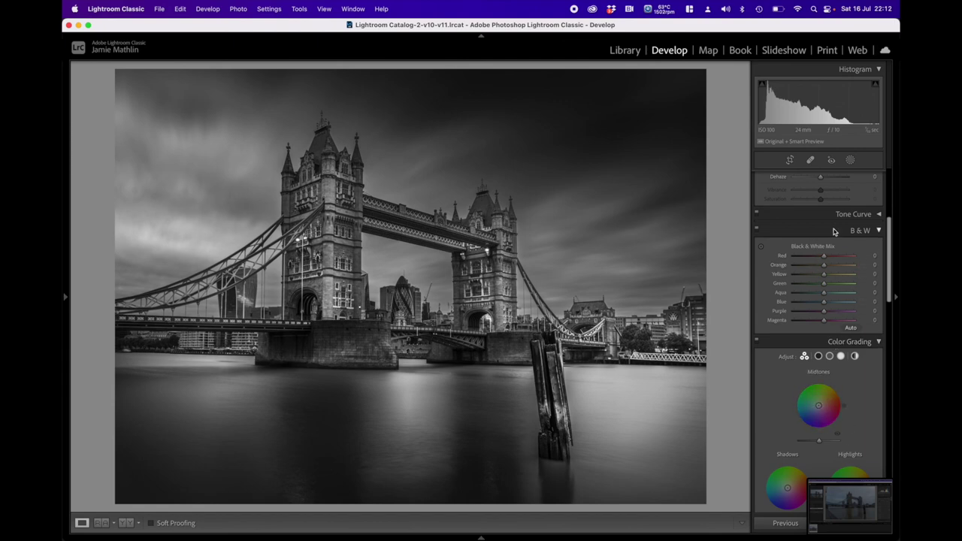
{"action": "scroll", "coordinate": [808, 259], "scroll_direction": "up", "scroll_amount": 1}
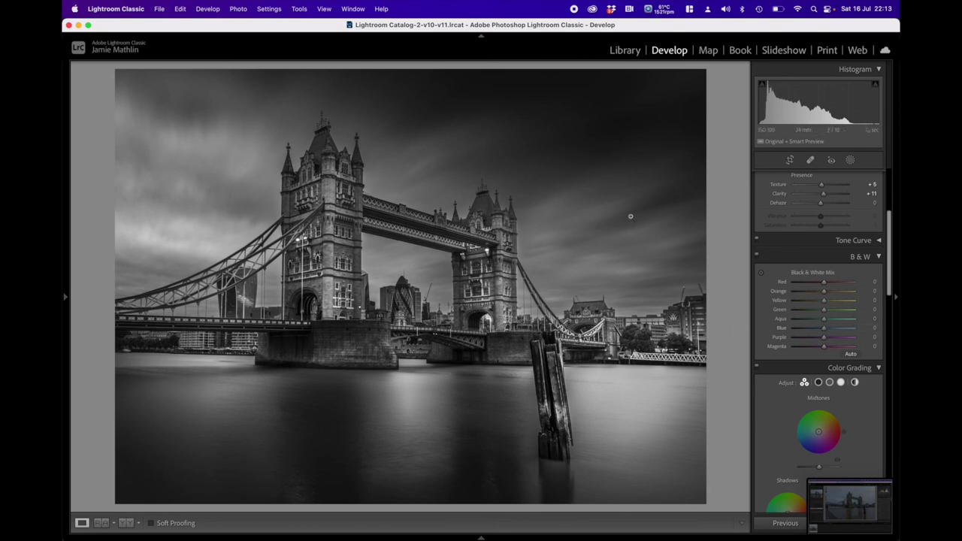
{"action": "mouse_move", "coordinate": [824, 328]}
{"action": "left_mouse_down"}
{"action": "mouse_move", "coordinate": [845, 330]}
{"action": "mouse_move", "coordinate": [795, 329]}
{"action": "mouse_move", "coordinate": [822, 332]}
{"action": "left_mouse_up"}
{"action": "mouse_move", "coordinate": [824, 301]}
{"action": "left_mouse_down"}
{"action": "mouse_move", "coordinate": [858, 302]}
{"action": "mouse_move", "coordinate": [779, 307]}
{"action": "mouse_move", "coordinate": [838, 305]}
{"action": "left_mouse_up"}
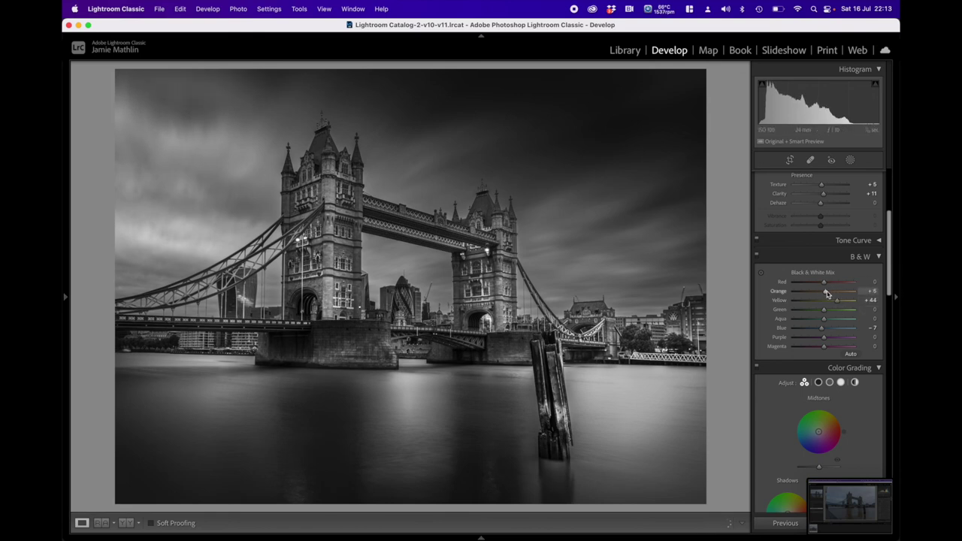
{"action": "mouse_move", "coordinate": [827, 293]}
{"action": "left_mouse_down"}
{"action": "mouse_move", "coordinate": [848, 295]}
{"action": "mouse_move", "coordinate": [802, 289]}
{"action": "mouse_move", "coordinate": [831, 291]}
{"action": "left_mouse_up"}
{"action": "mouse_move", "coordinate": [840, 340]}
{"action": "left_mouse_down"}
{"action": "mouse_move", "coordinate": [801, 341]}
{"action": "mouse_move", "coordinate": [850, 343]}
{"action": "mouse_move", "coordinate": [829, 346]}
{"action": "left_mouse_up"}
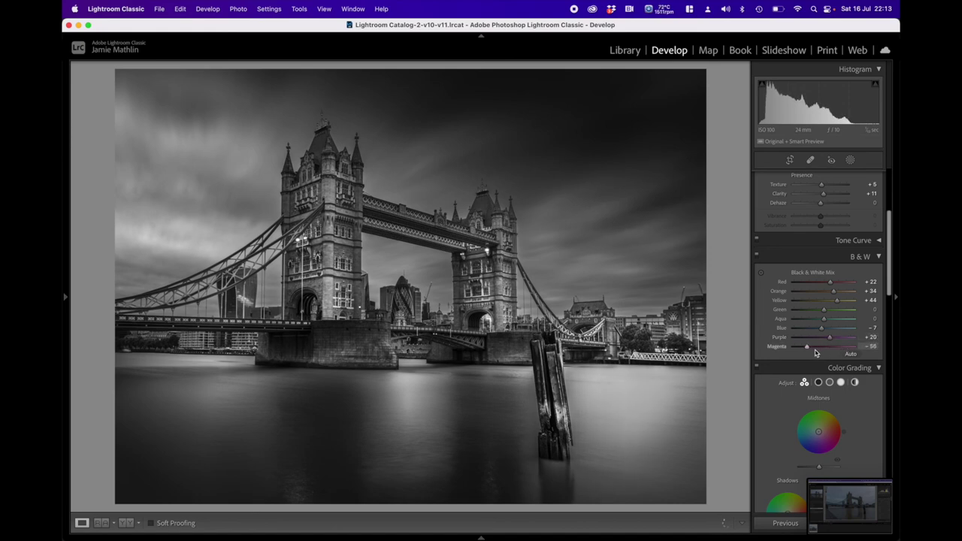
{"action": "left_click_drag", "start_coordinate": [845, 350], "coordinate": [830, 350]}
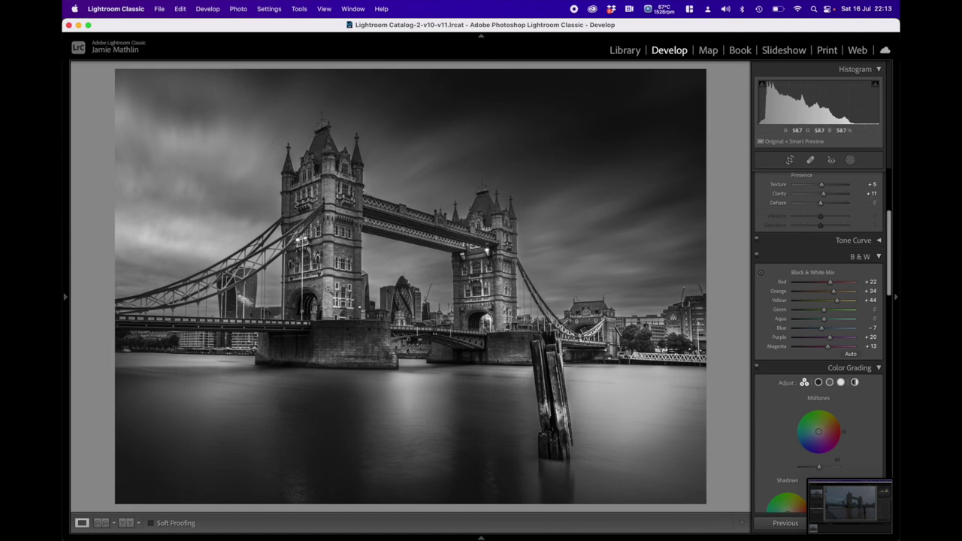
Set the Texture of Mask 12, the brush mask over the bridge and skyline, to 4 and its Clarity to 7
{"action": "left_click", "coordinate": [851, 161]}
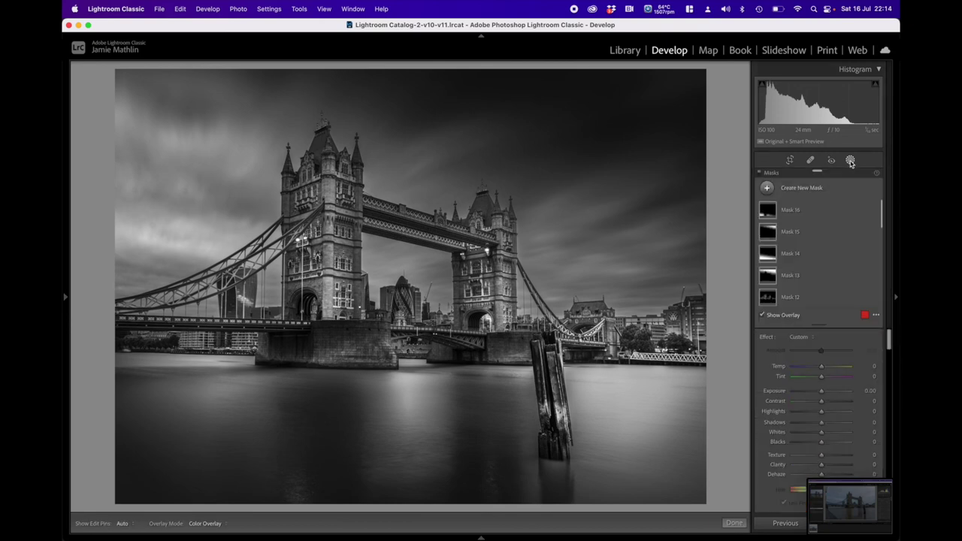
{"action": "scroll", "coordinate": [820, 236], "scroll_direction": "down", "scroll_amount": 2}
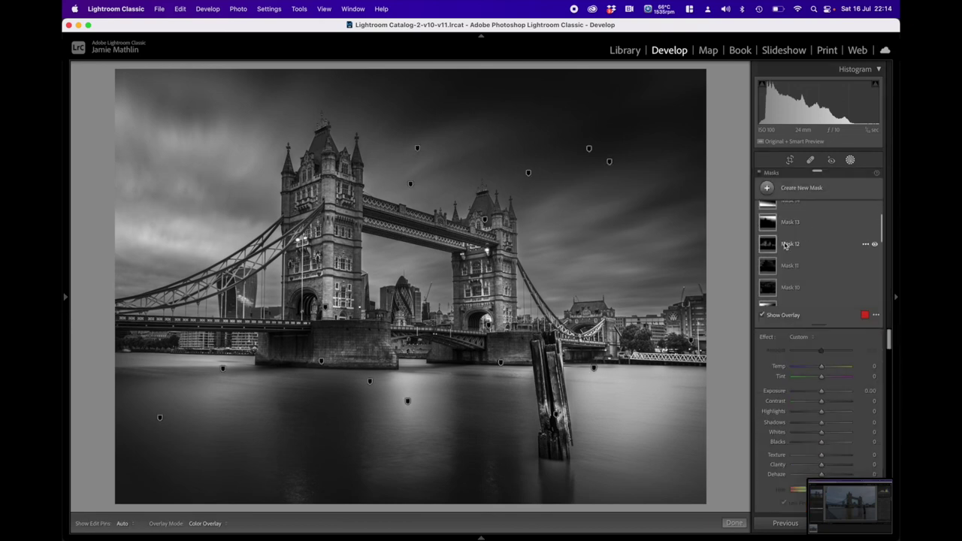
{"action": "left_click", "coordinate": [767, 248]}
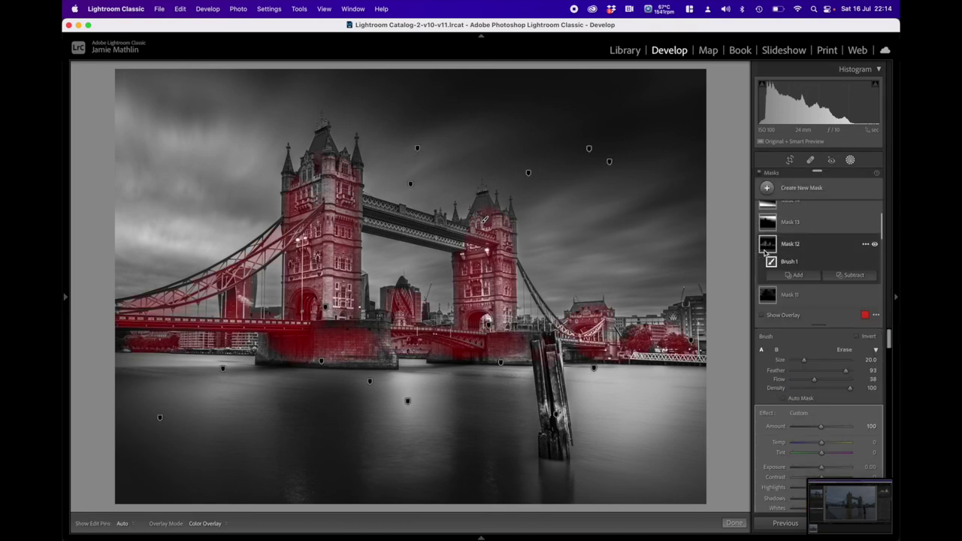
{"action": "scroll", "coordinate": [824, 395], "scroll_direction": "down", "scroll_amount": 5}
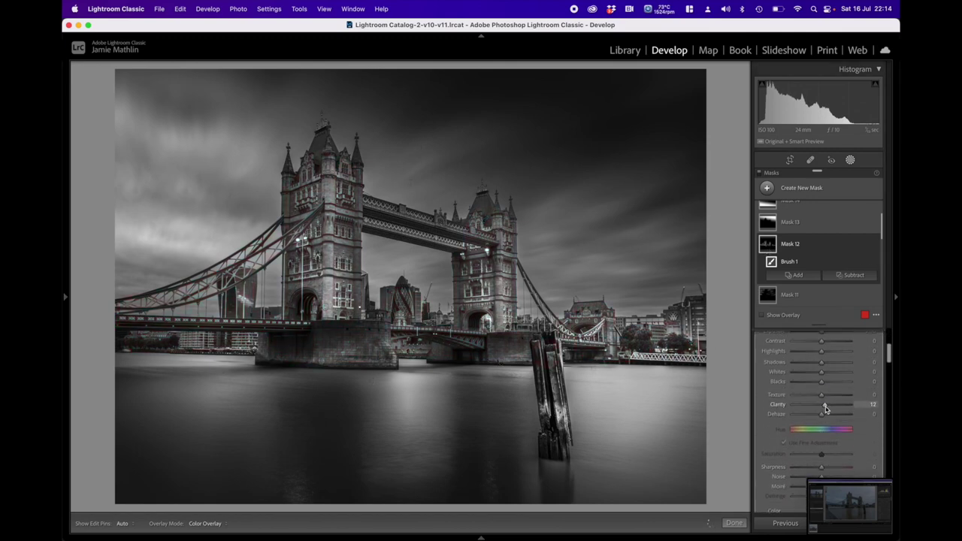
{"action": "left_click", "coordinate": [823, 396]}
{"action": "mouse_move", "coordinate": [825, 409]}
{"action": "left_mouse_down"}
{"action": "mouse_move", "coordinate": [810, 410]}
{"action": "mouse_move", "coordinate": [823, 409]}
{"action": "left_mouse_up"}
Set the photo's global Exposure to −0.80
{"action": "scroll", "coordinate": [810, 250], "scroll_direction": "down", "scroll_amount": 6}
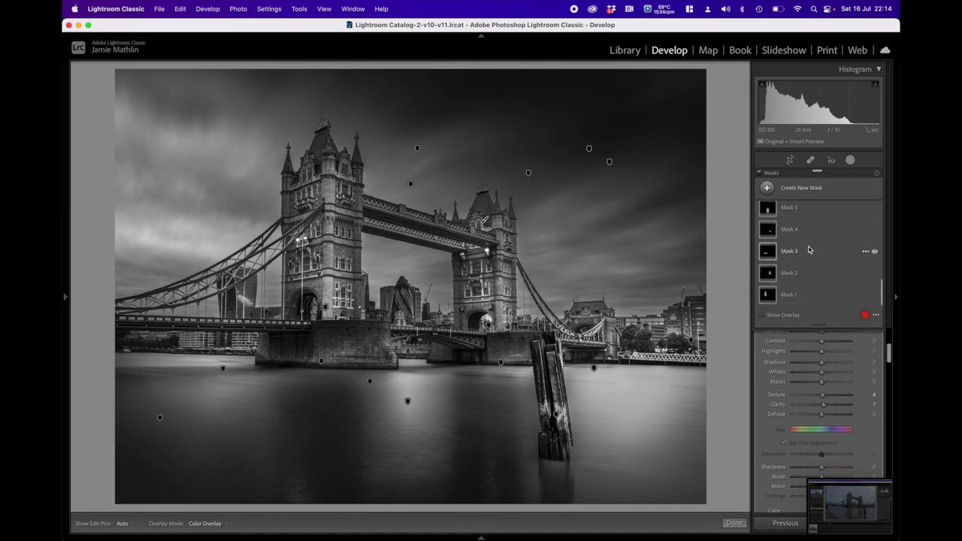
{"action": "left_click", "coordinate": [768, 295]}
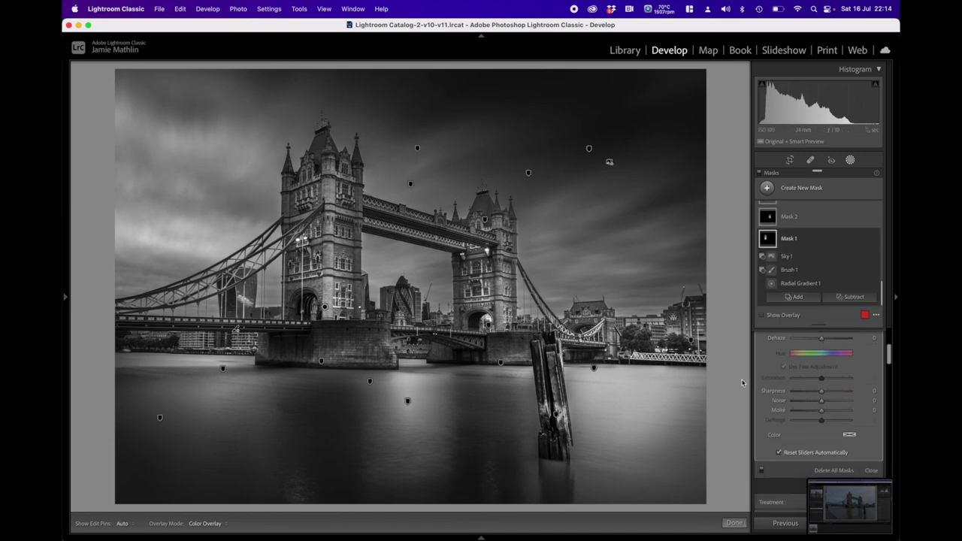
{"action": "scroll", "coordinate": [817, 359], "scroll_direction": "down", "scroll_amount": 4}
{"action": "scroll", "coordinate": [817, 359], "scroll_direction": "down", "scroll_amount": 2}
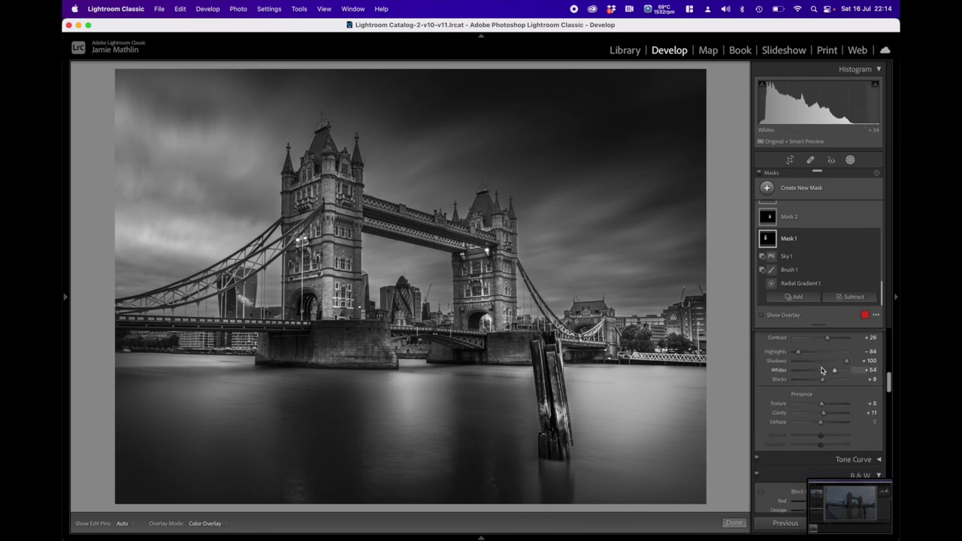
{"action": "scroll", "coordinate": [823, 393], "scroll_direction": "up", "scroll_amount": 1}
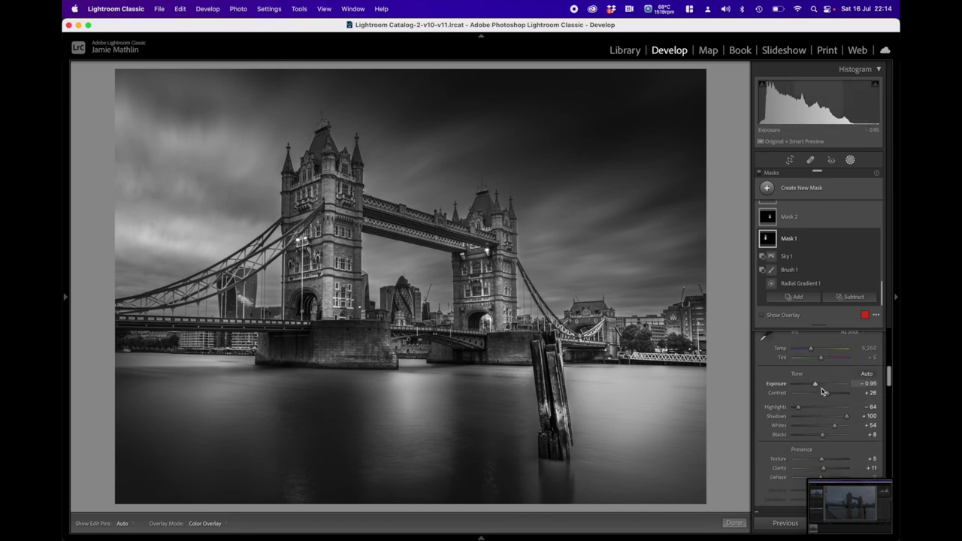
{"action": "left_click_drag", "start_coordinate": [817, 388], "coordinate": [817, 386]}
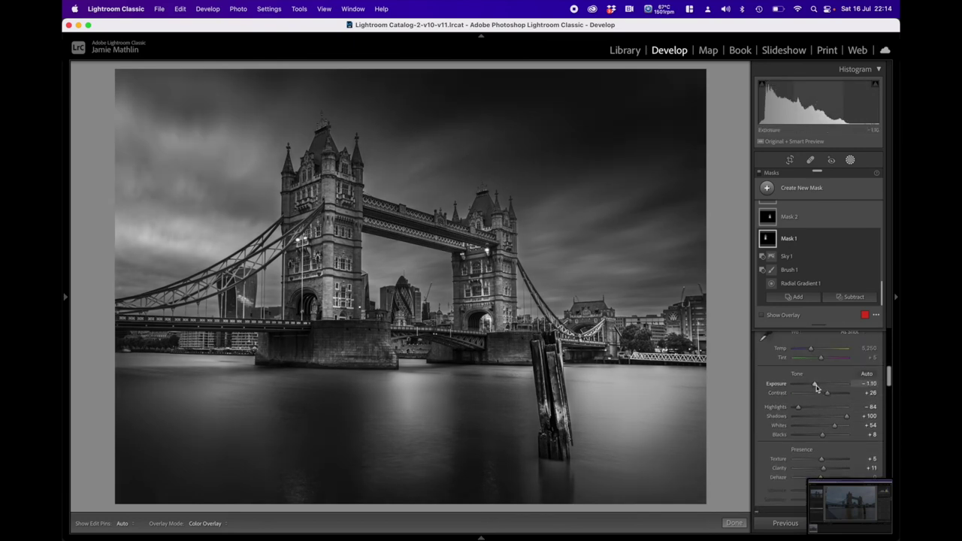
Set the Exposure of Mask 2 to 1.36
{"action": "left_click", "coordinate": [789, 238]}
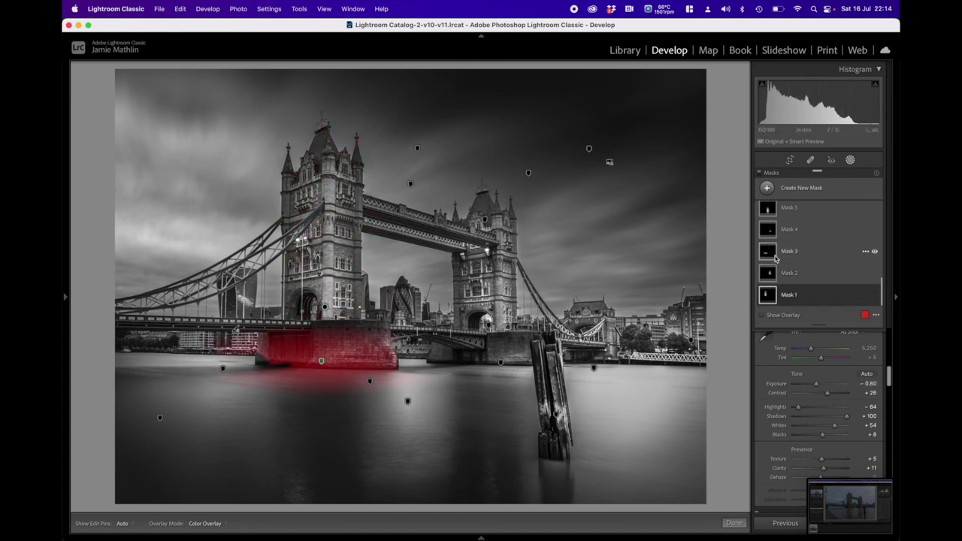
{"action": "scroll", "coordinate": [823, 398], "scroll_direction": "up", "scroll_amount": 6}
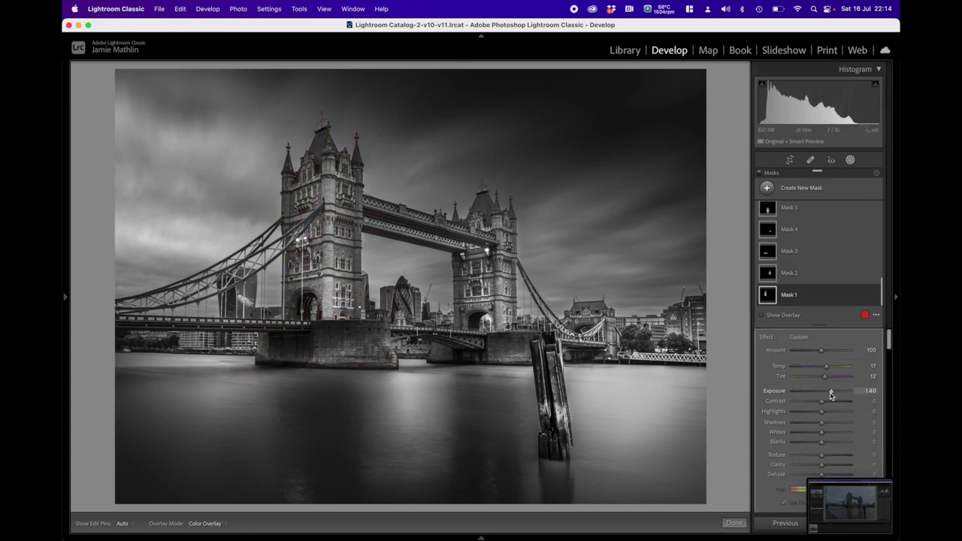
{"action": "left_click", "coordinate": [818, 274]}
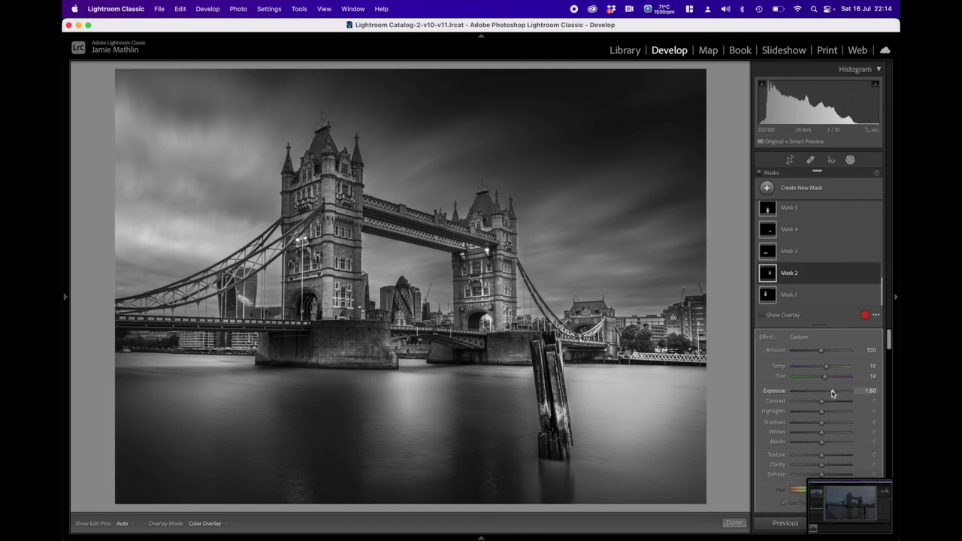
{"action": "left_click_drag", "start_coordinate": [830, 393], "coordinate": [830, 393]}
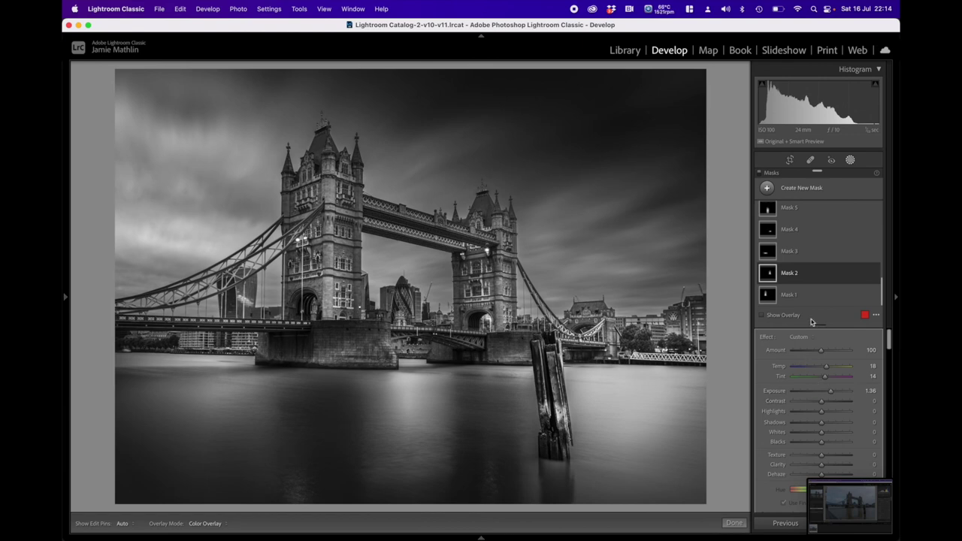
Close masking and set the global Contrast to +6, Highlights to −62 and Whites to +57
{"action": "left_click", "coordinate": [734, 522]}
{"action": "left_click_drag", "start_coordinate": [830, 288], "coordinate": [837, 318]}
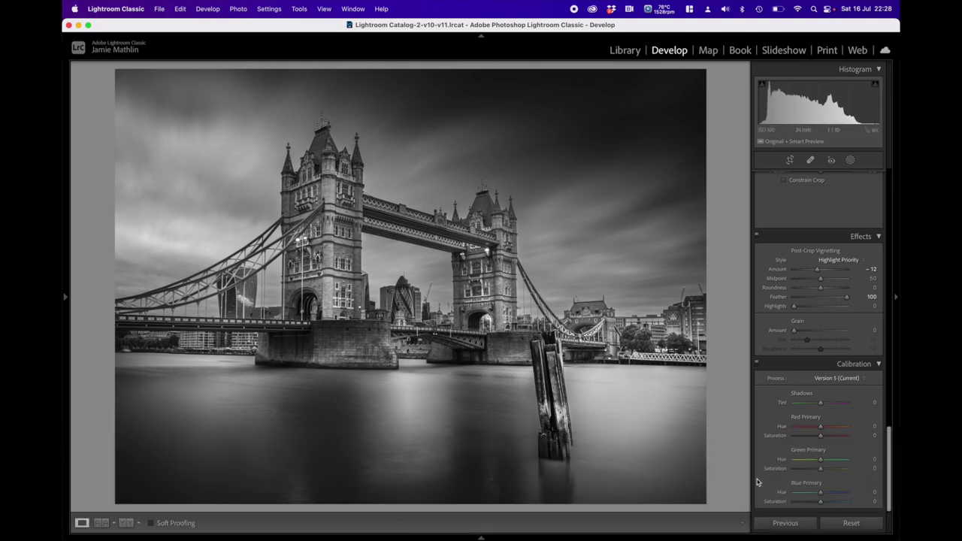
Reset all settings, compare the original with the finished edit through the history, and restore the Post-Crop Vignette Feather state
{"action": "left_click", "coordinate": [850, 523]}
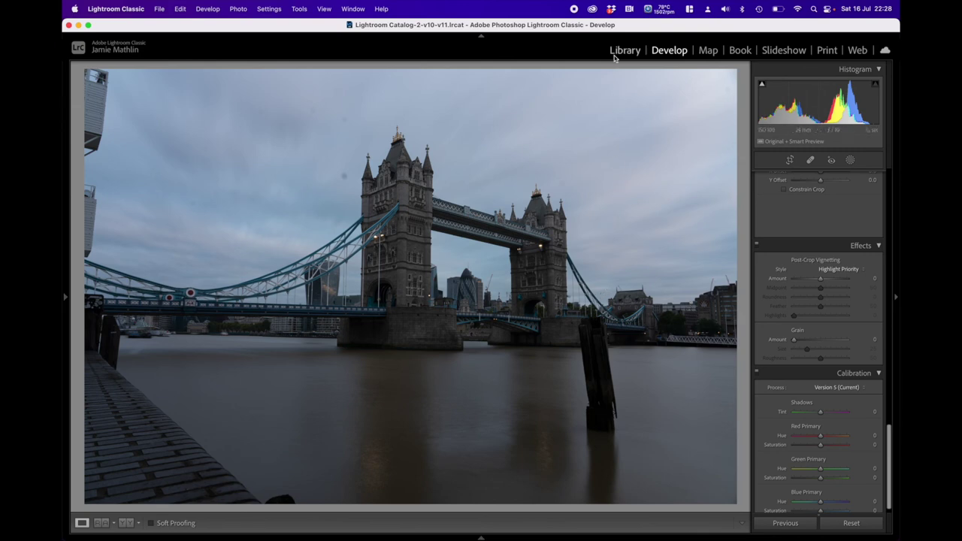
{"action": "left_click", "coordinate": [68, 299]}
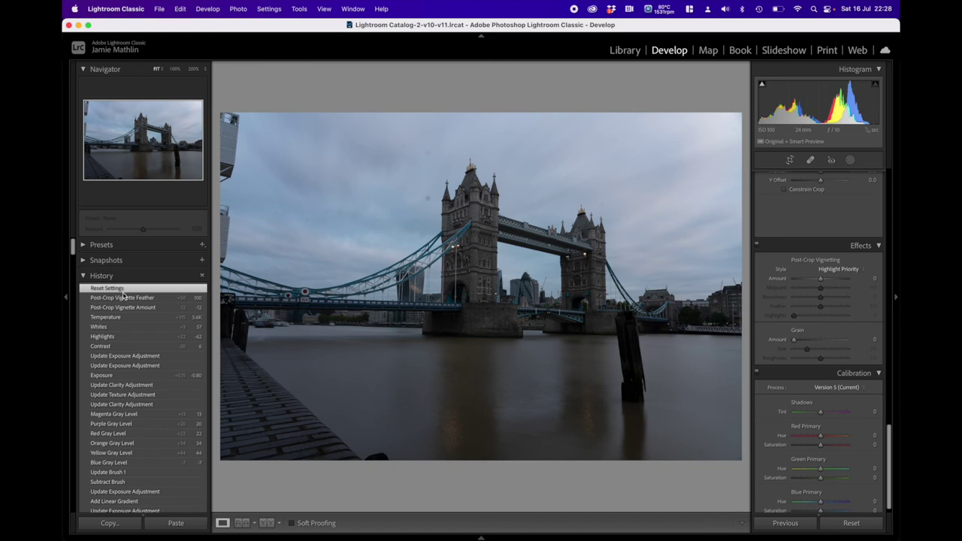
{"action": "left_click", "coordinate": [124, 298]}
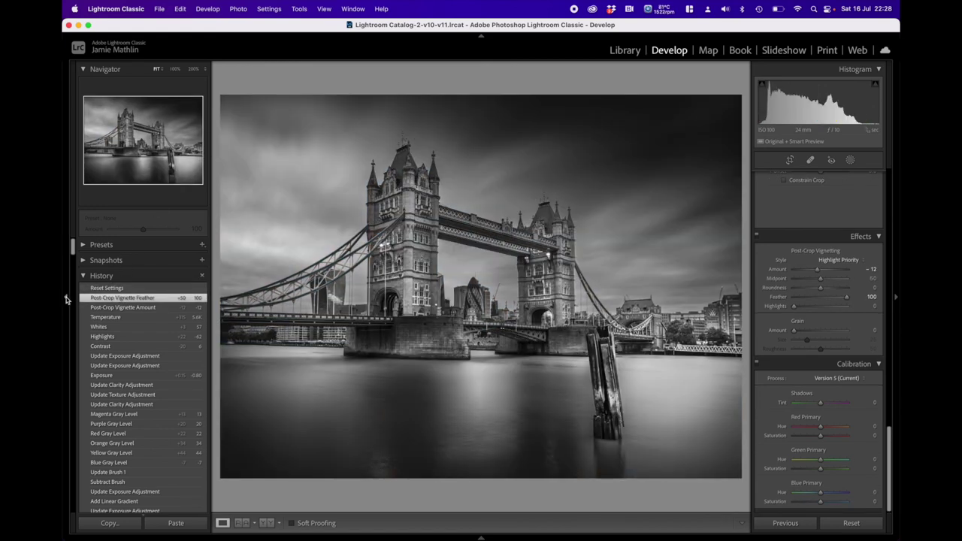
{"action": "left_click", "coordinate": [65, 299]}
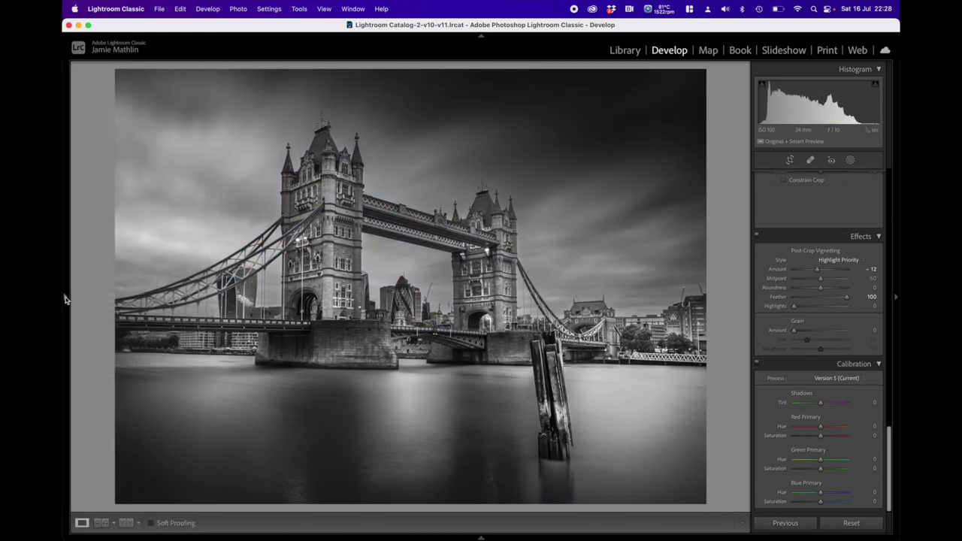
{"action": "left_click", "coordinate": [64, 300]}
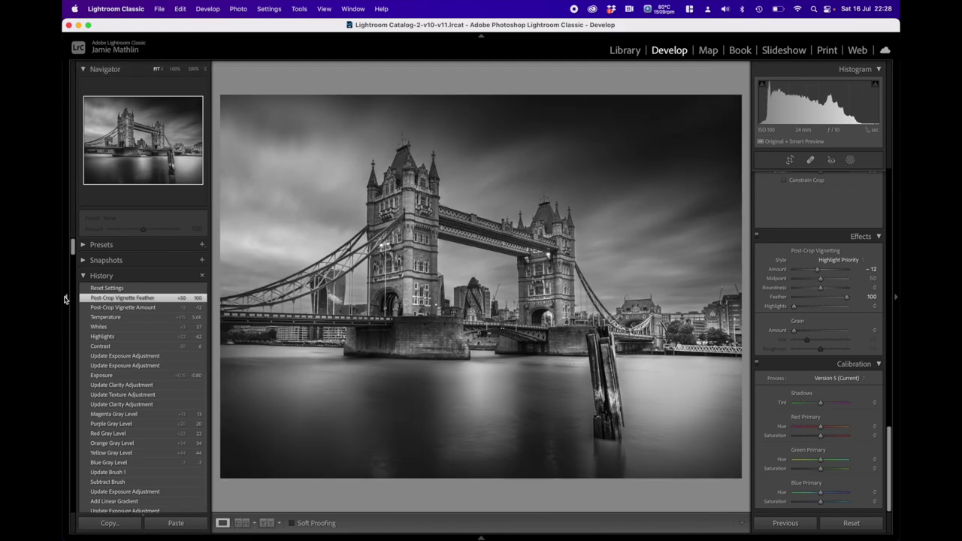
{"action": "left_click", "coordinate": [113, 289]}
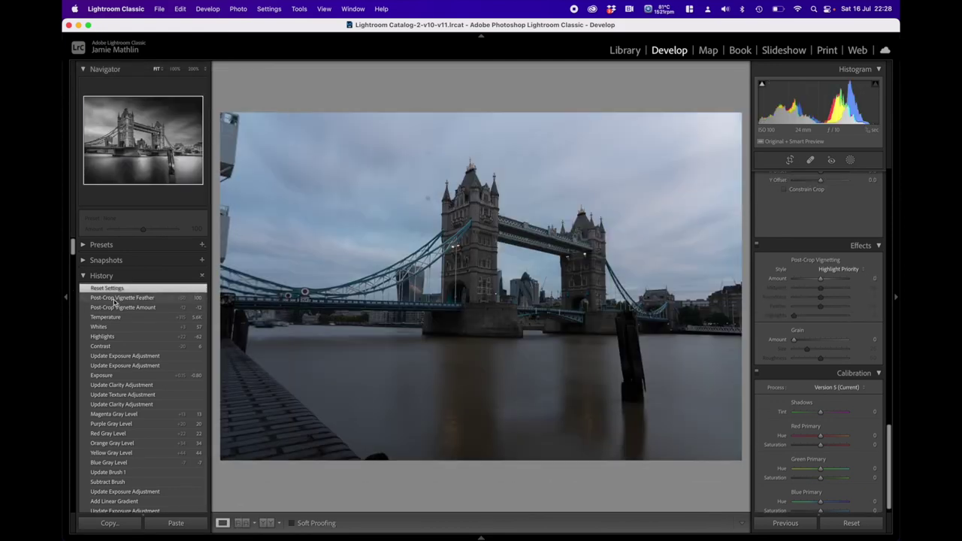
{"action": "left_click", "coordinate": [115, 299]}
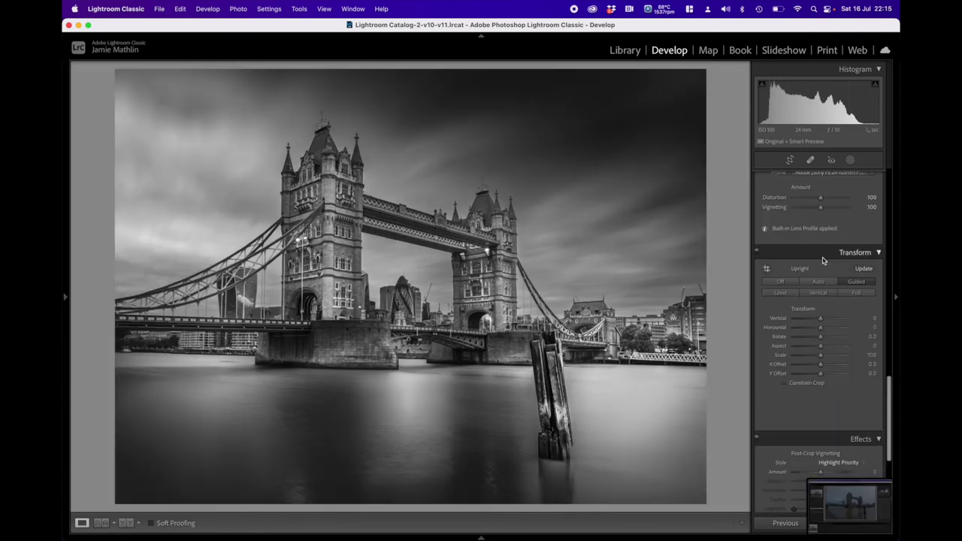
Set the post-crop vignette's Amount to −12 and Feather to 100, and preview the photo full screen
{"action": "scroll", "coordinate": [821, 301], "scroll_direction": "down", "scroll_amount": 5}
{"action": "left_click_drag", "start_coordinate": [821, 275], "coordinate": [867, 301]}
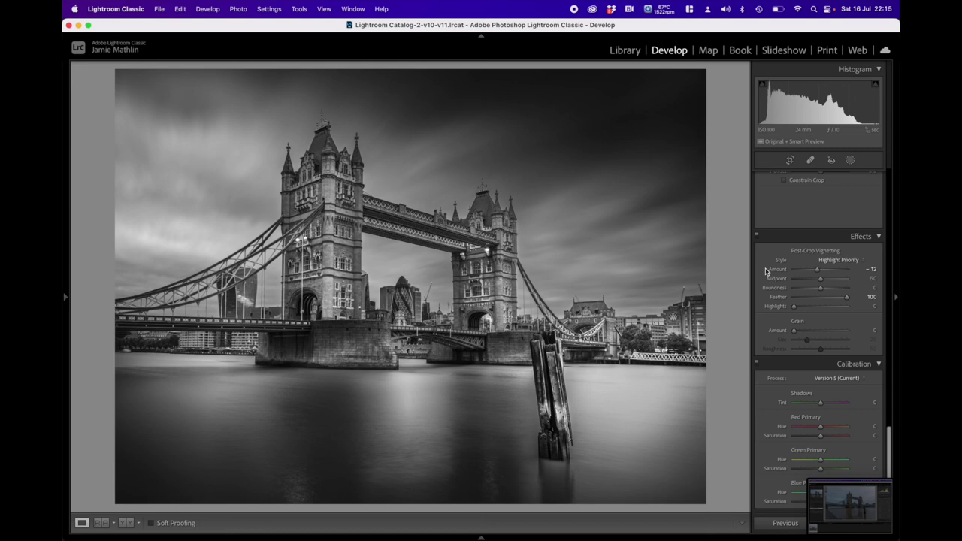
{"action": "key", "text": "f"}
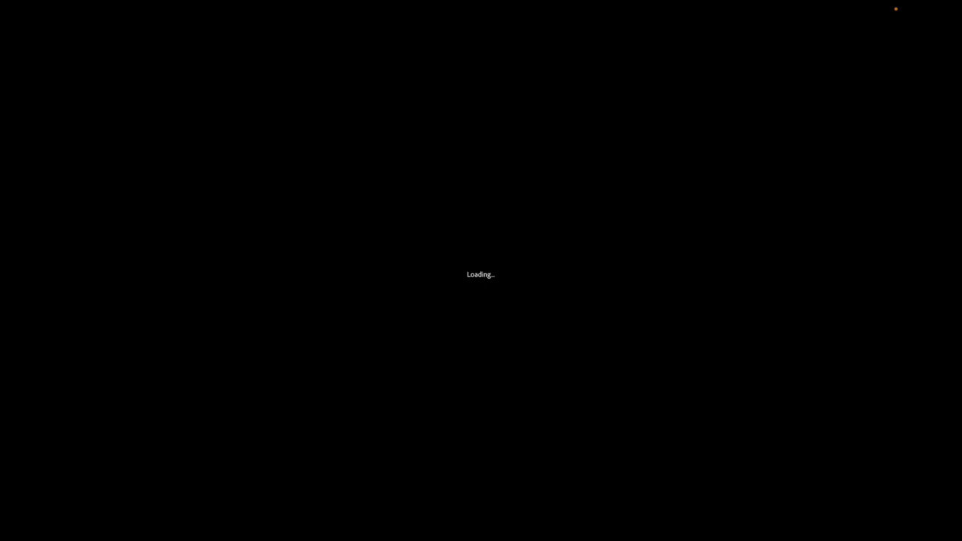